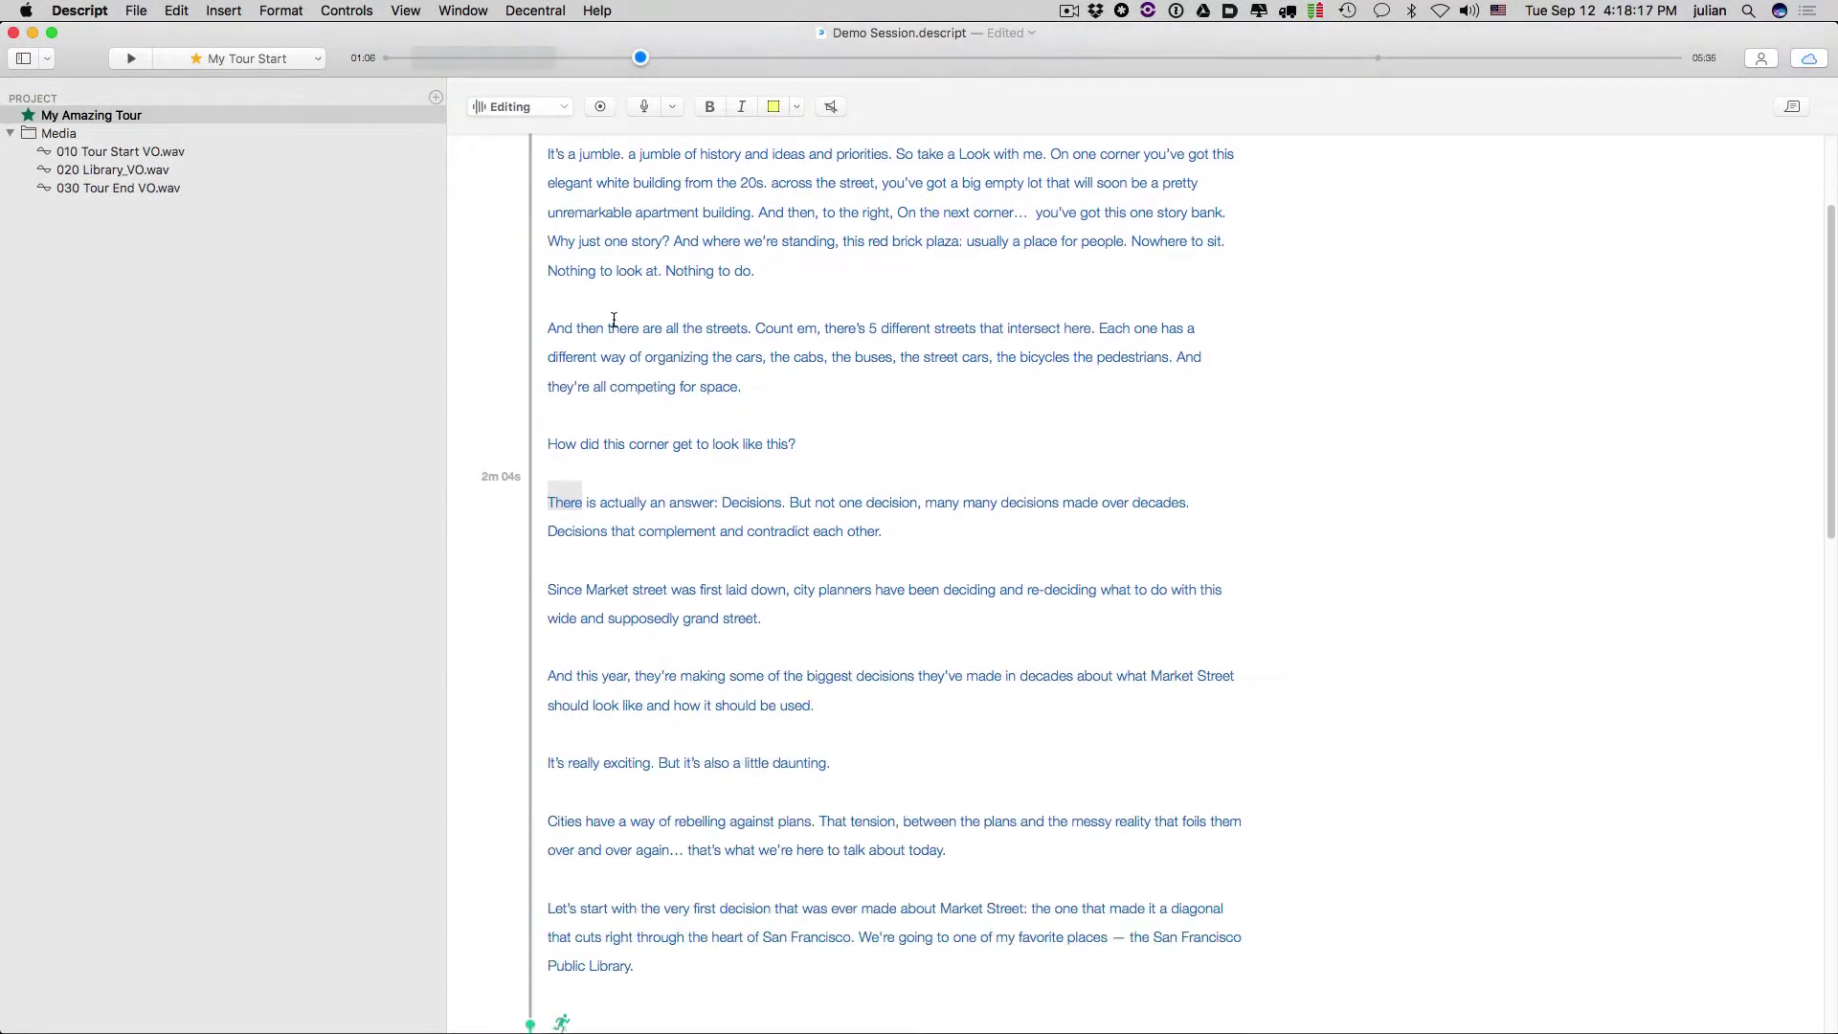
- Show the multitrack timeline under the My Amazing Tour script, zoomed out to 00:00–04:40
scroll(613, 319, up, 4)
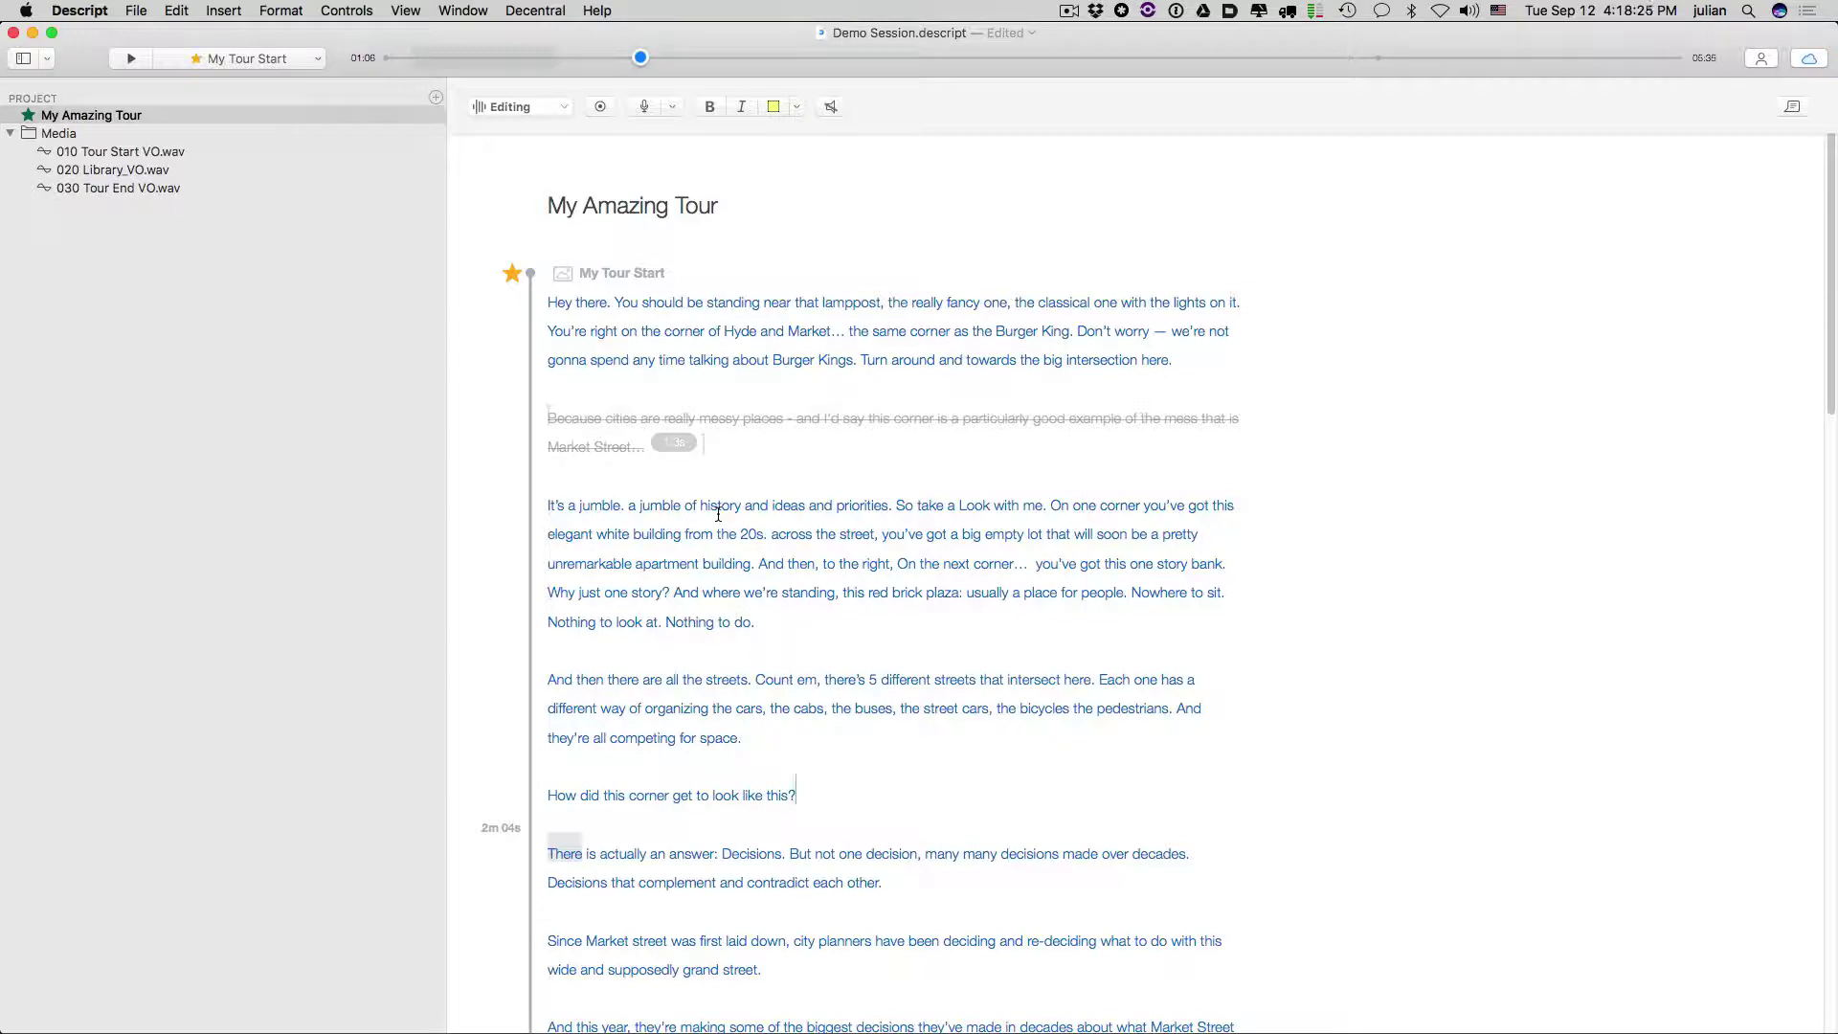
key(super+shift+t)
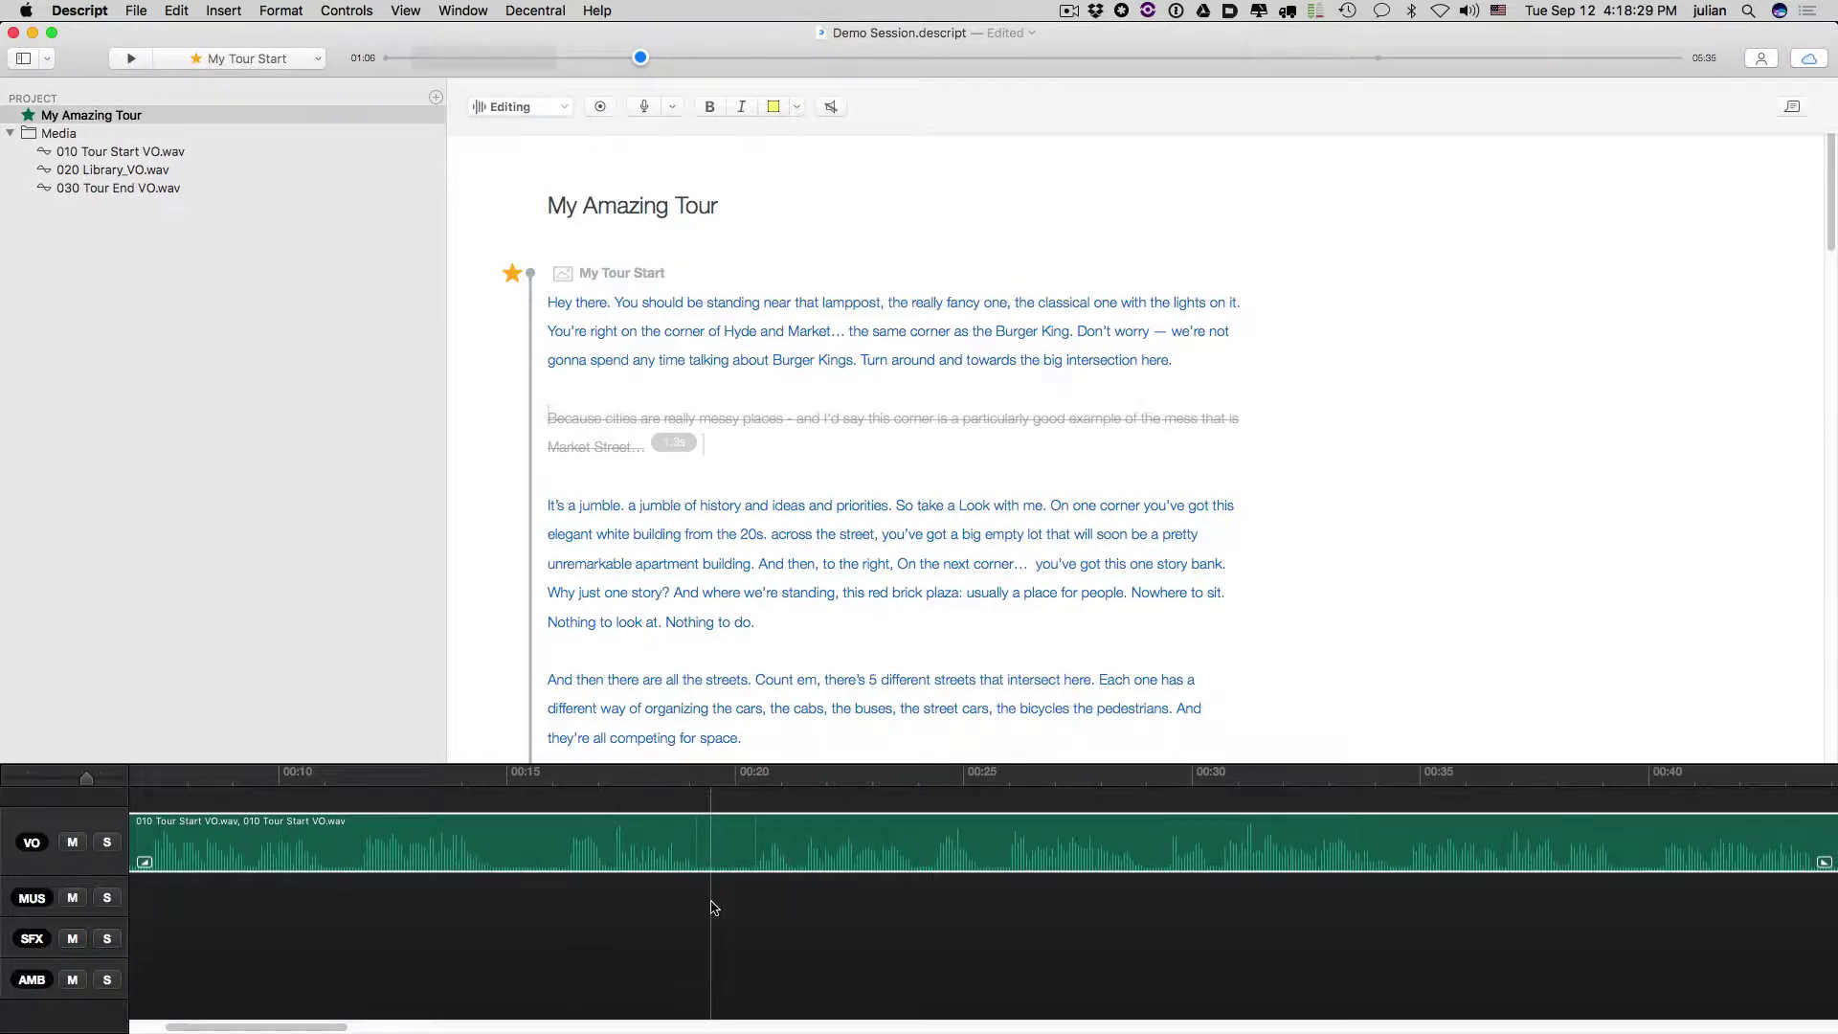
scroll(711, 905, down, 5)
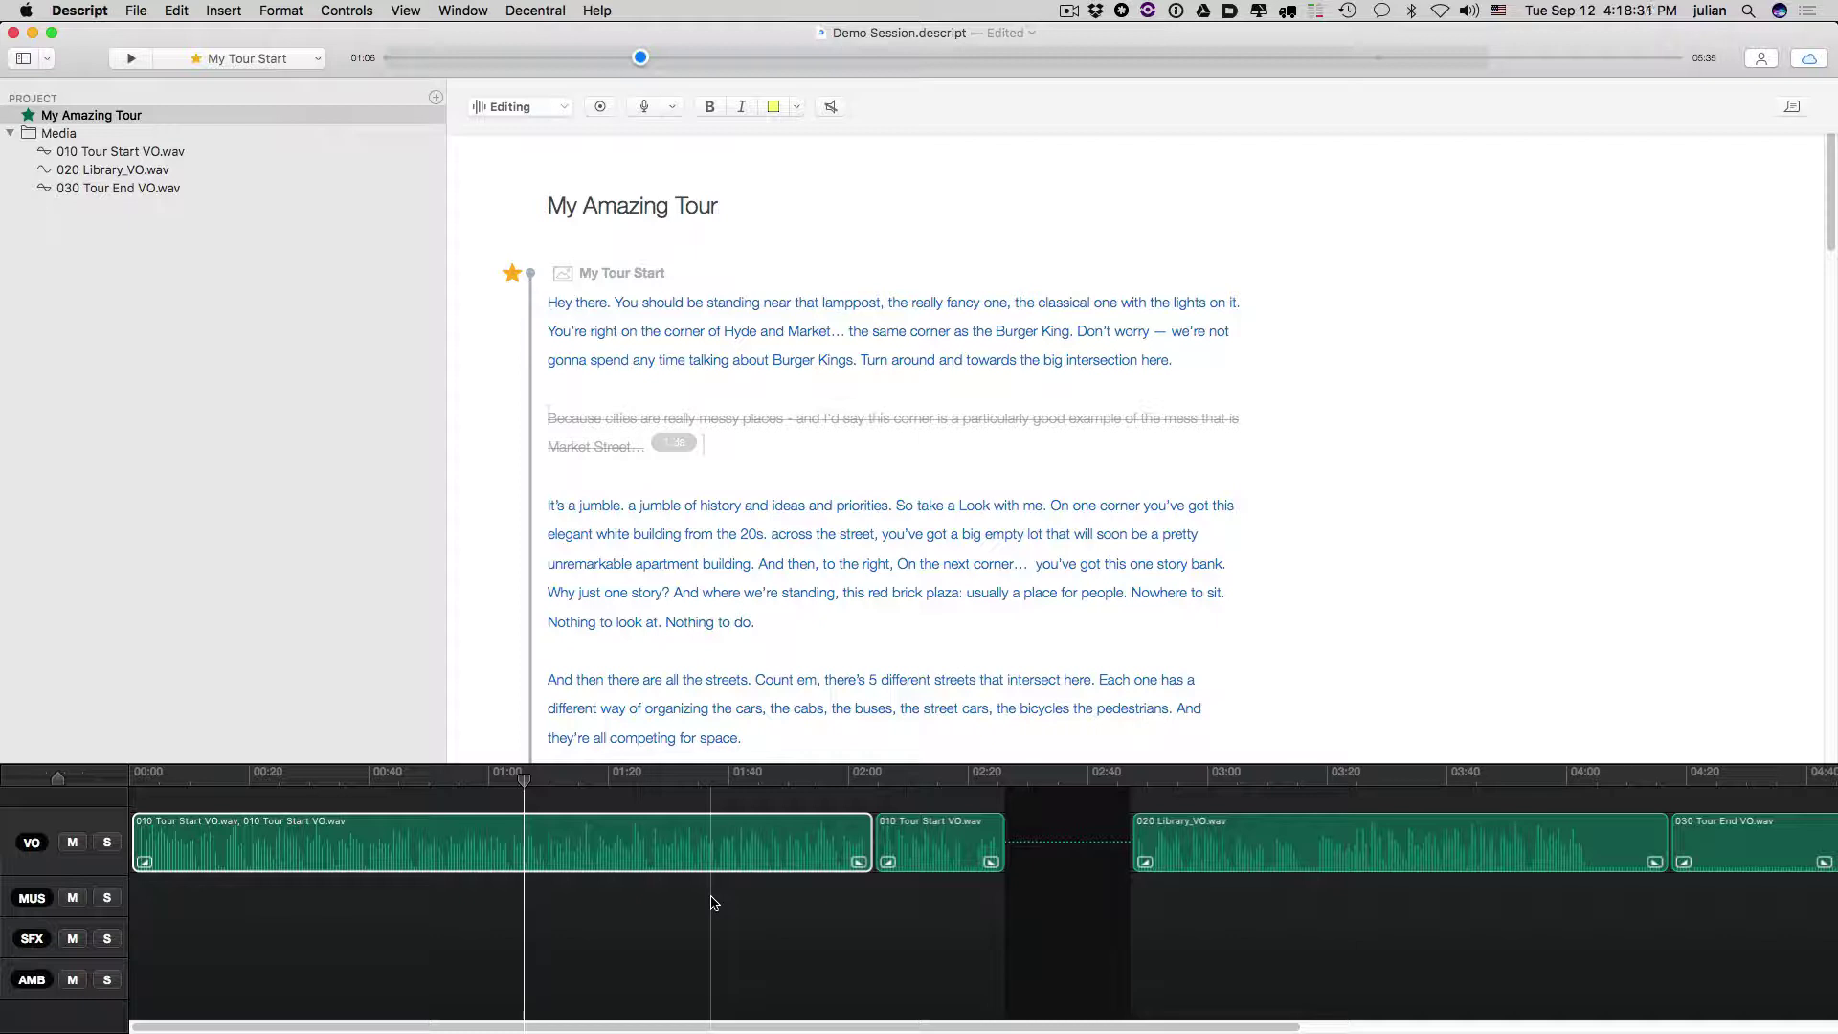
scroll(983, 602, down, 4)
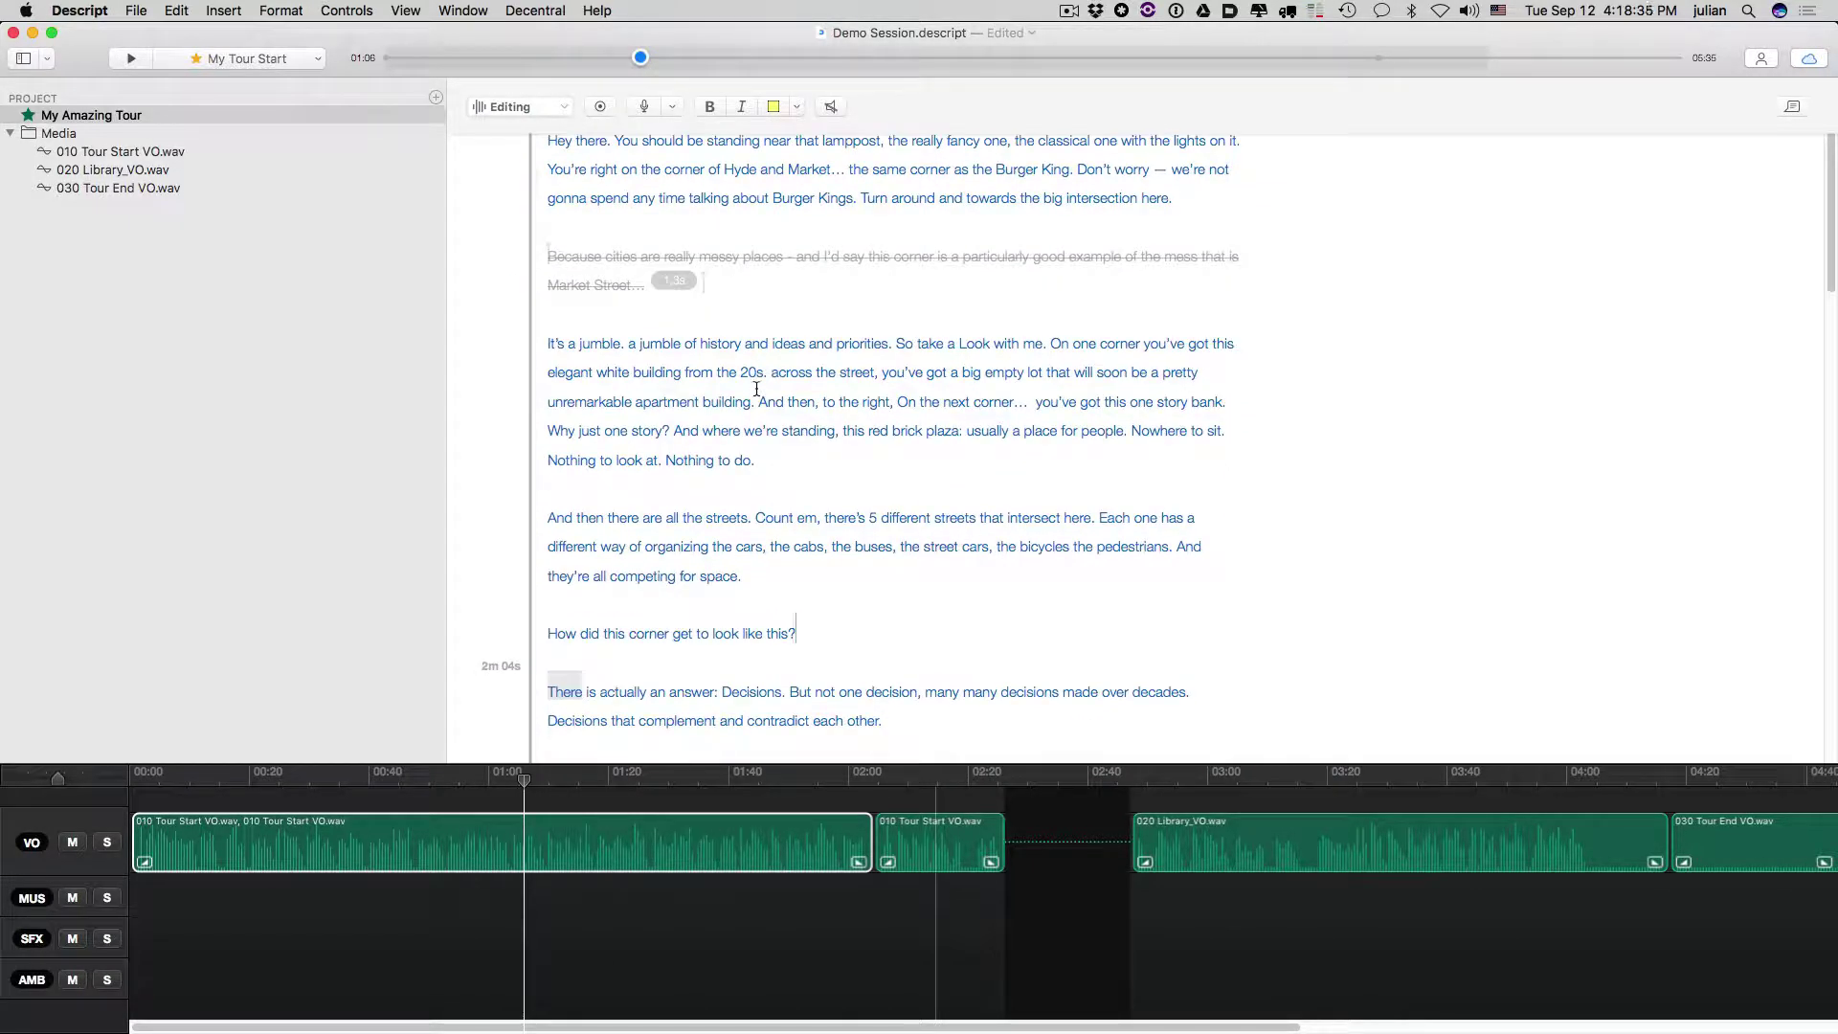
- Drag Lull.wav from Finder's Market Street Assets Music folder into the Descript project
key(super+Tab)
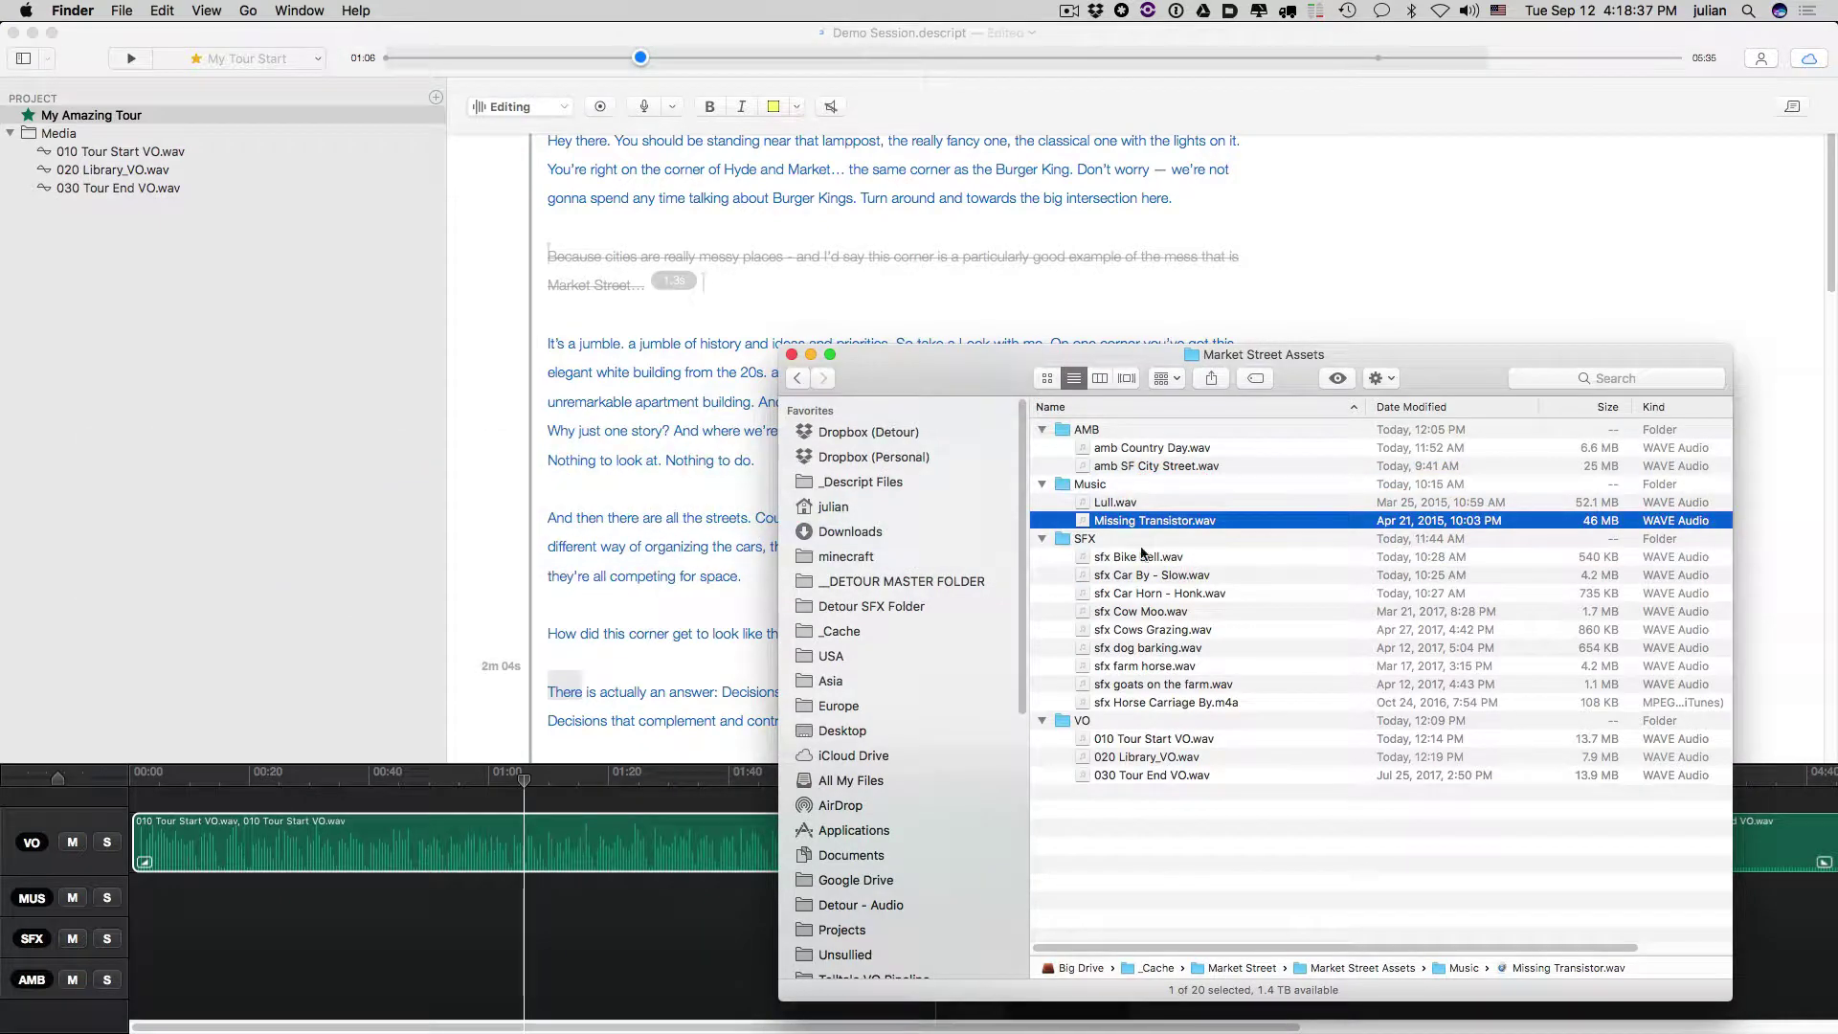
click(1116, 502)
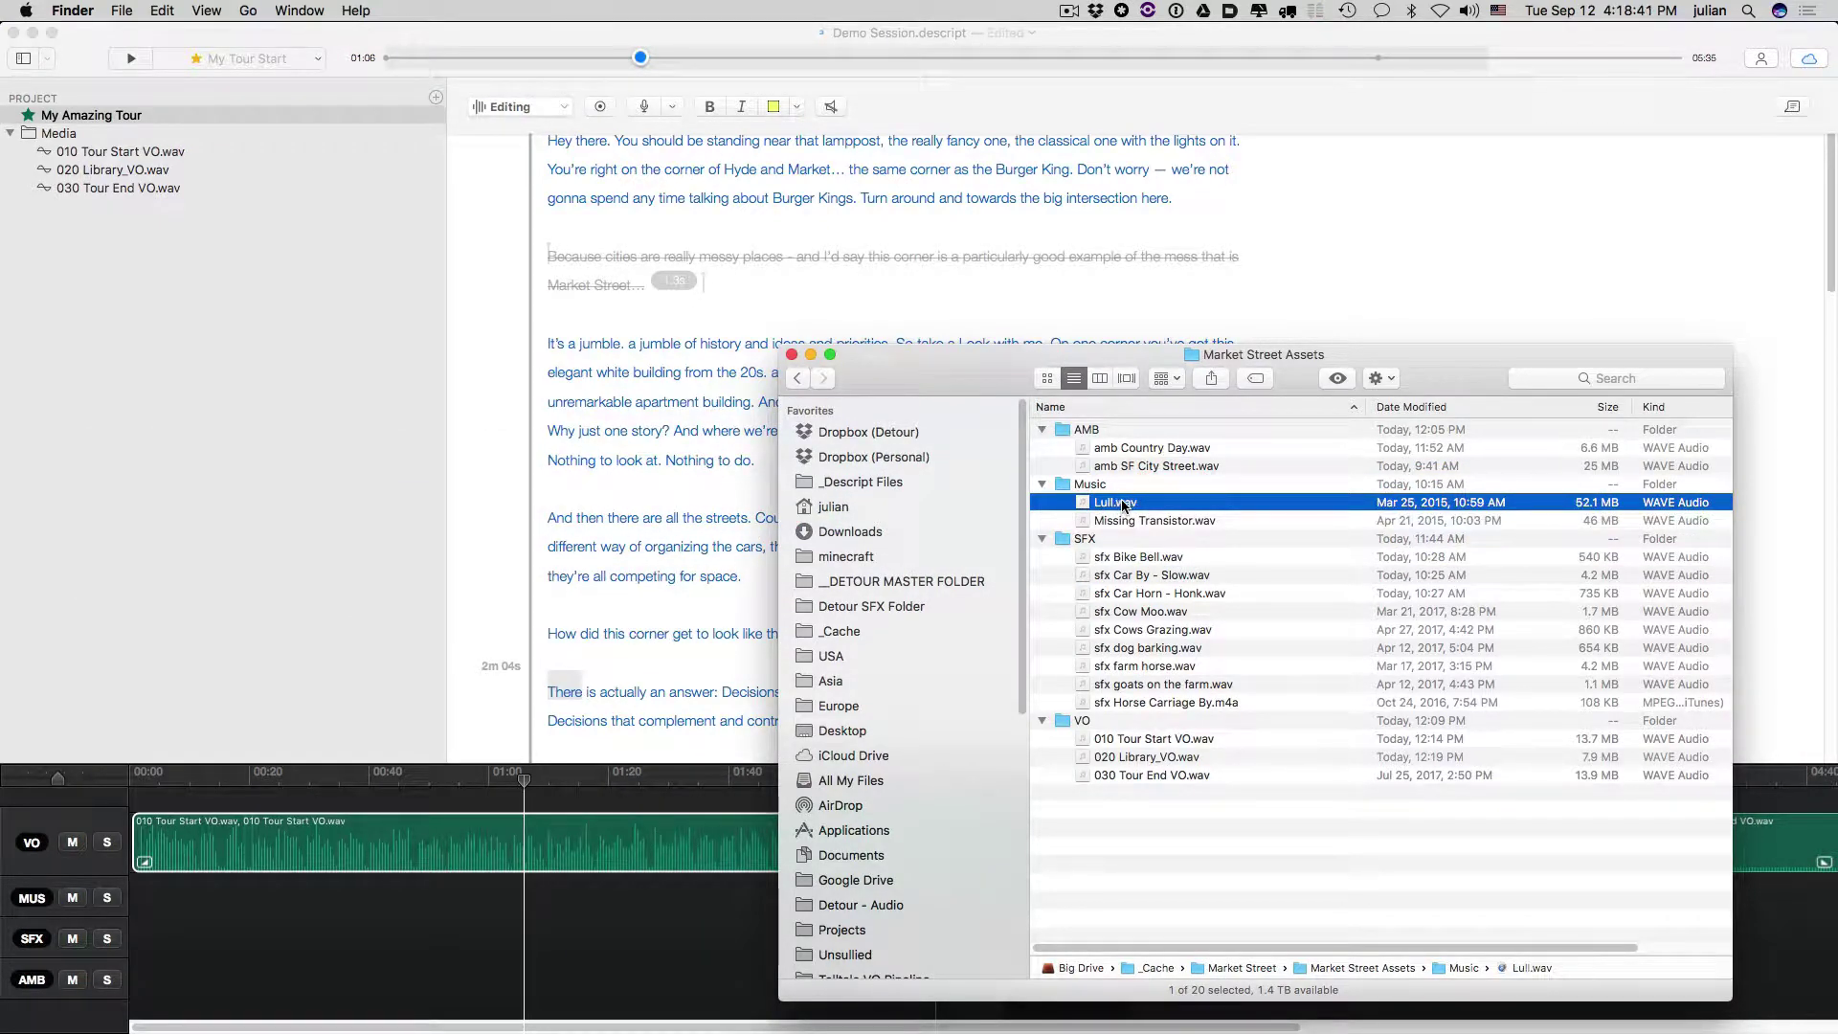
drag(337, 293, 153, 323)
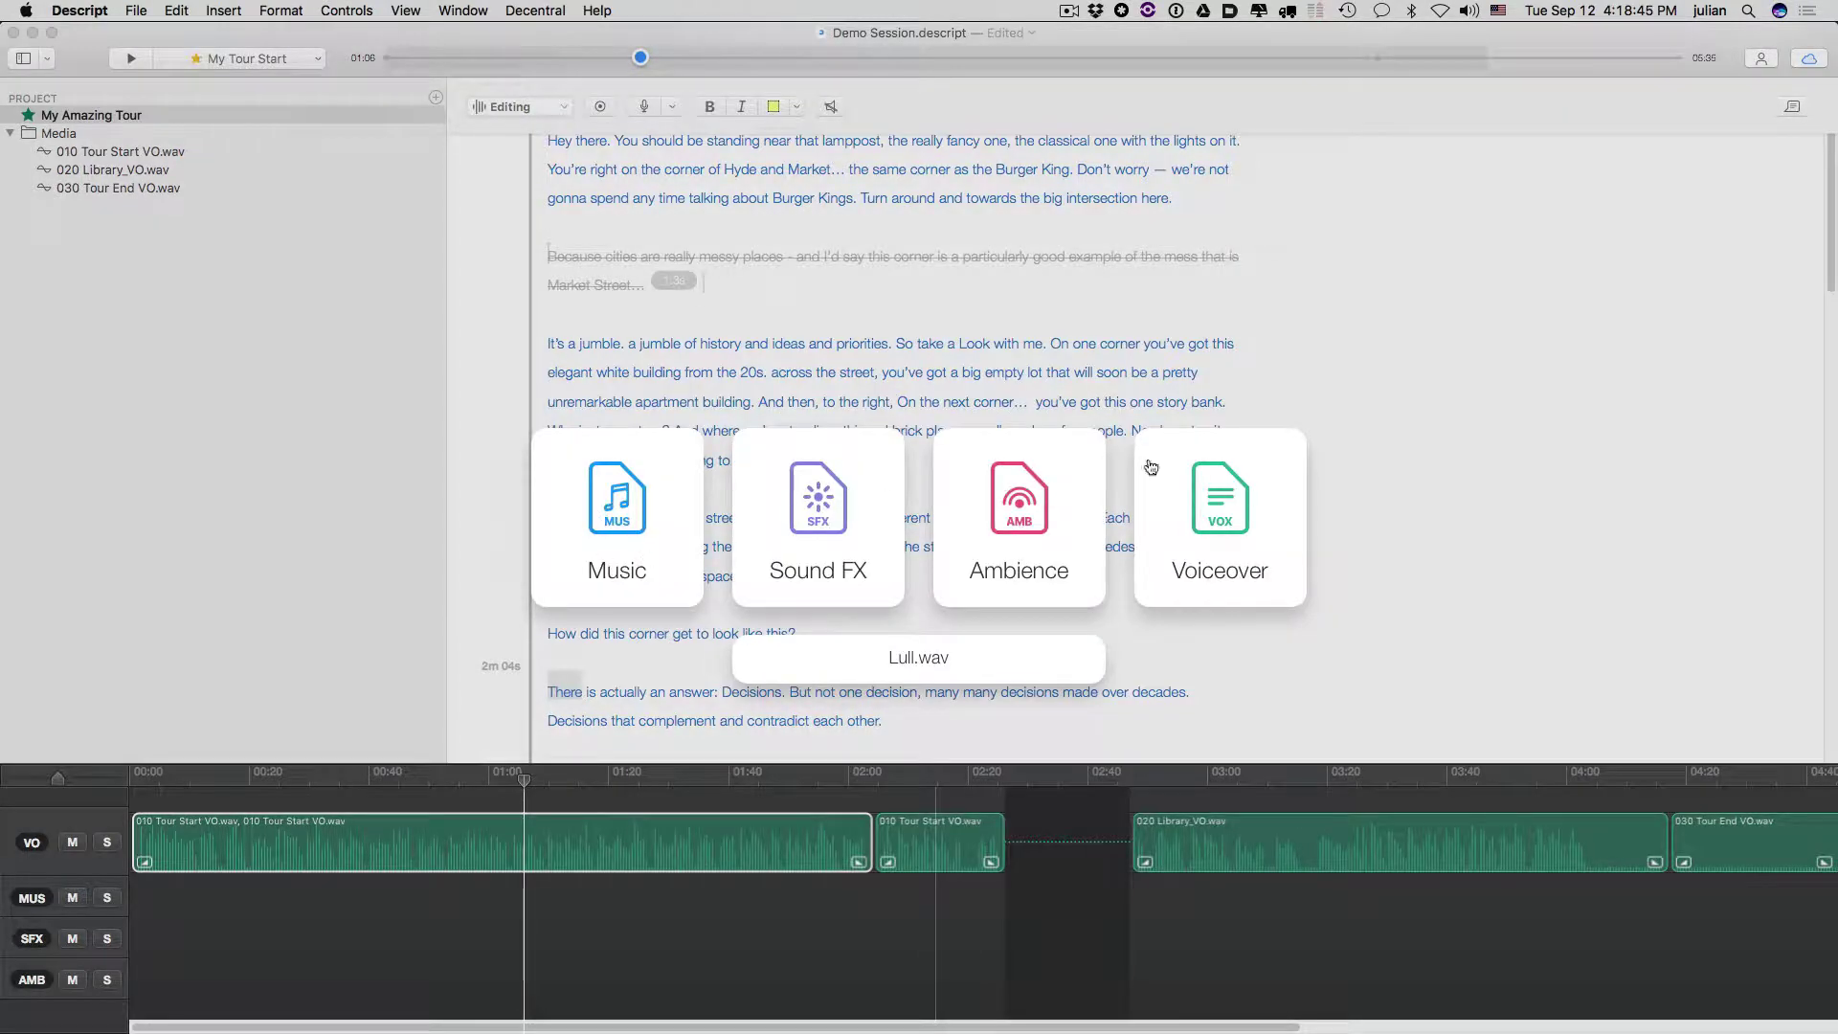
- File Lull.wav as Music and select it in the Media Library filtered to MUS
click(617, 508)
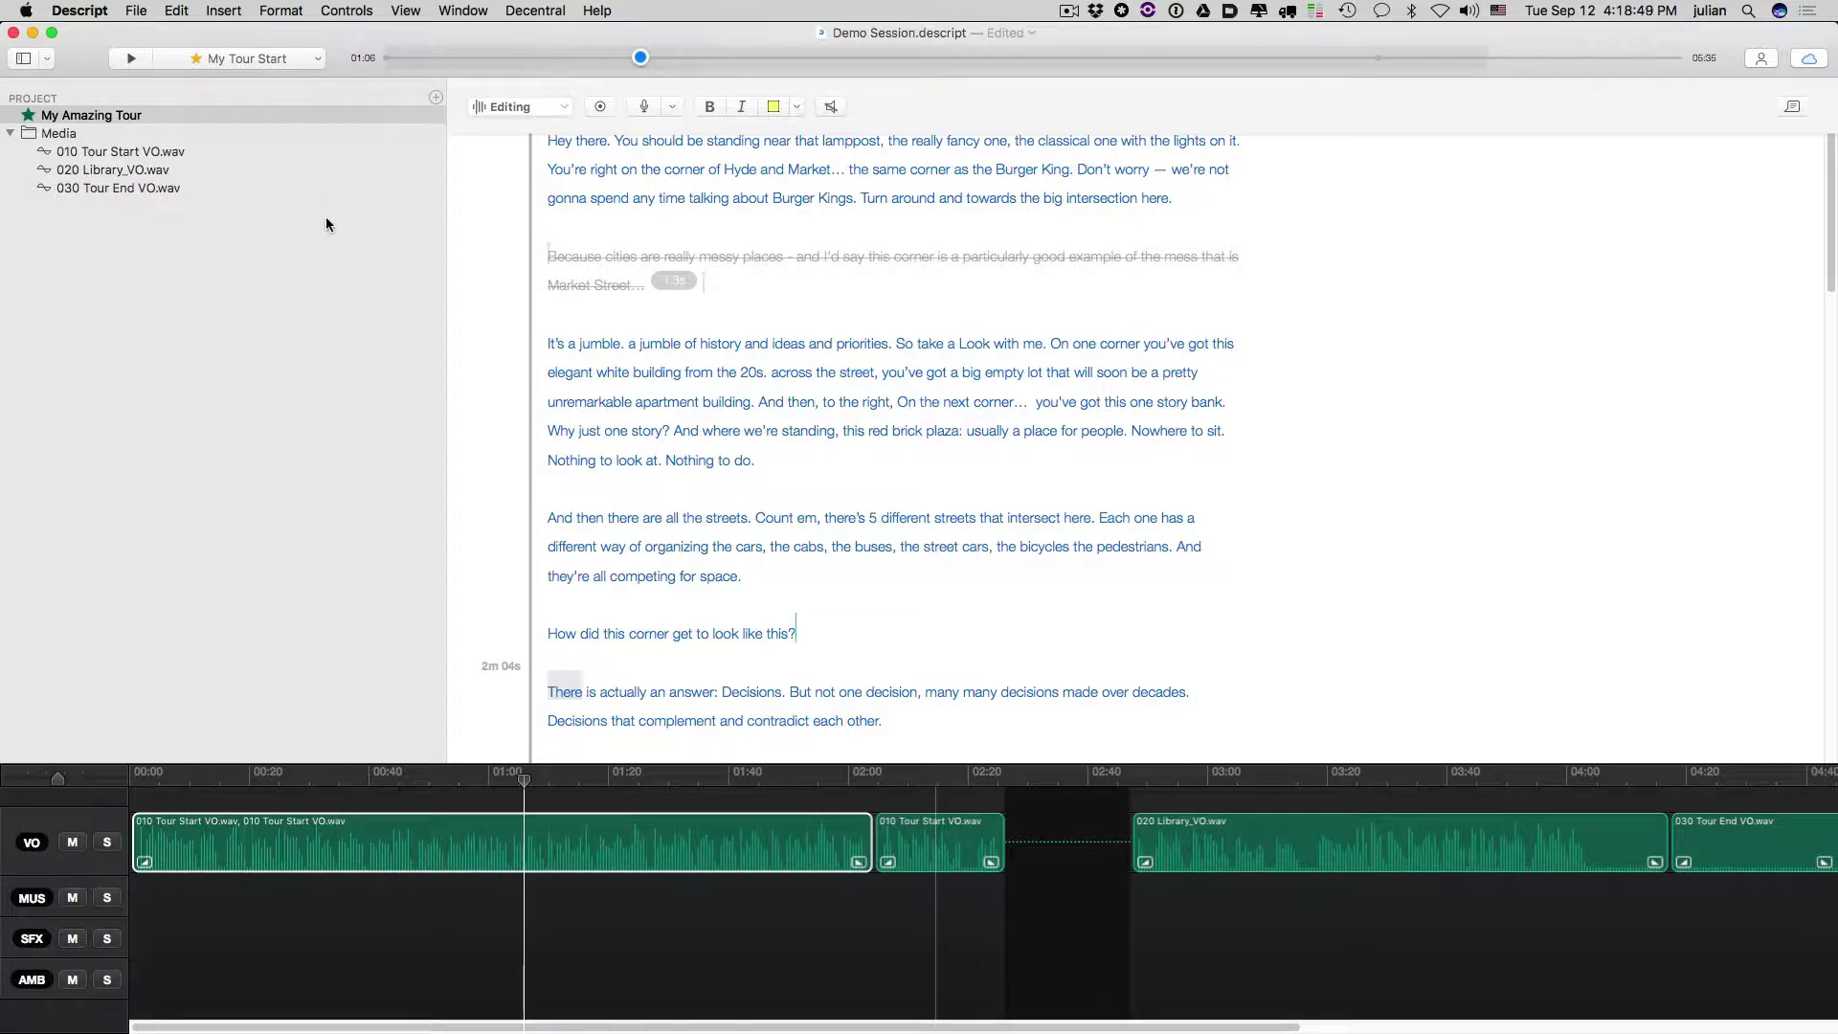
click(406, 11)
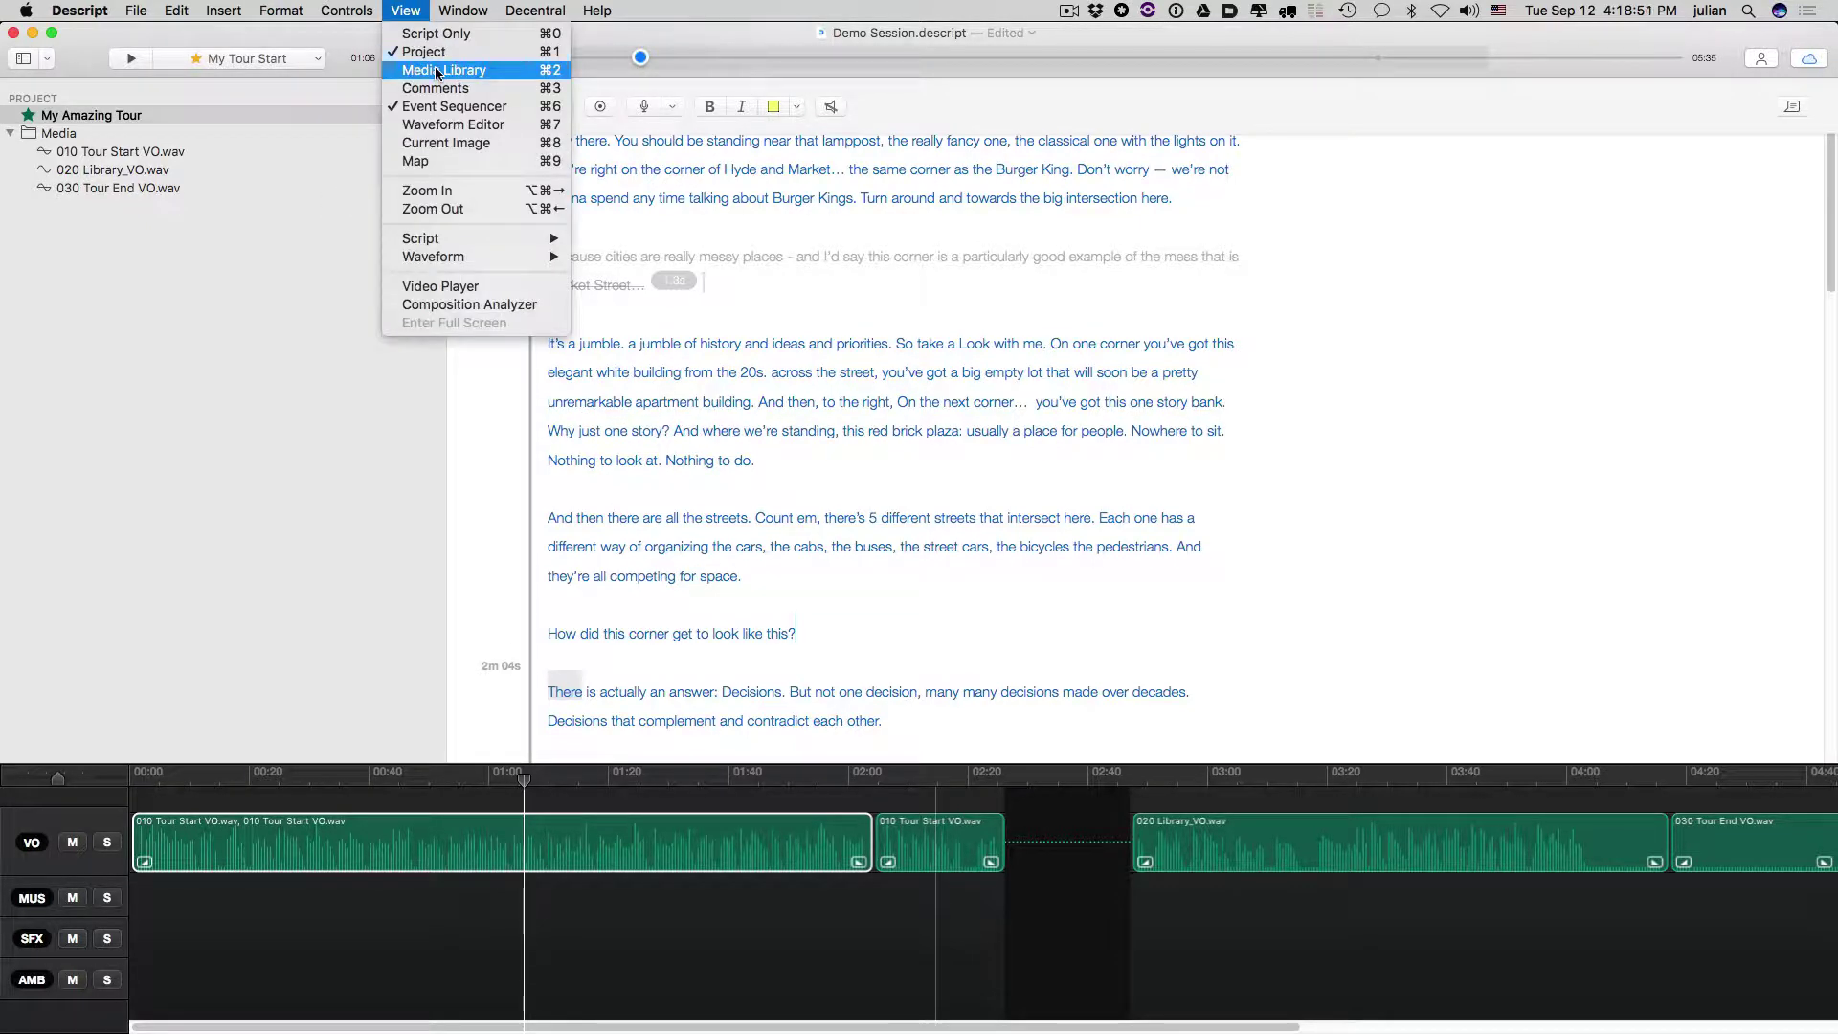
click(437, 73)
click(197, 97)
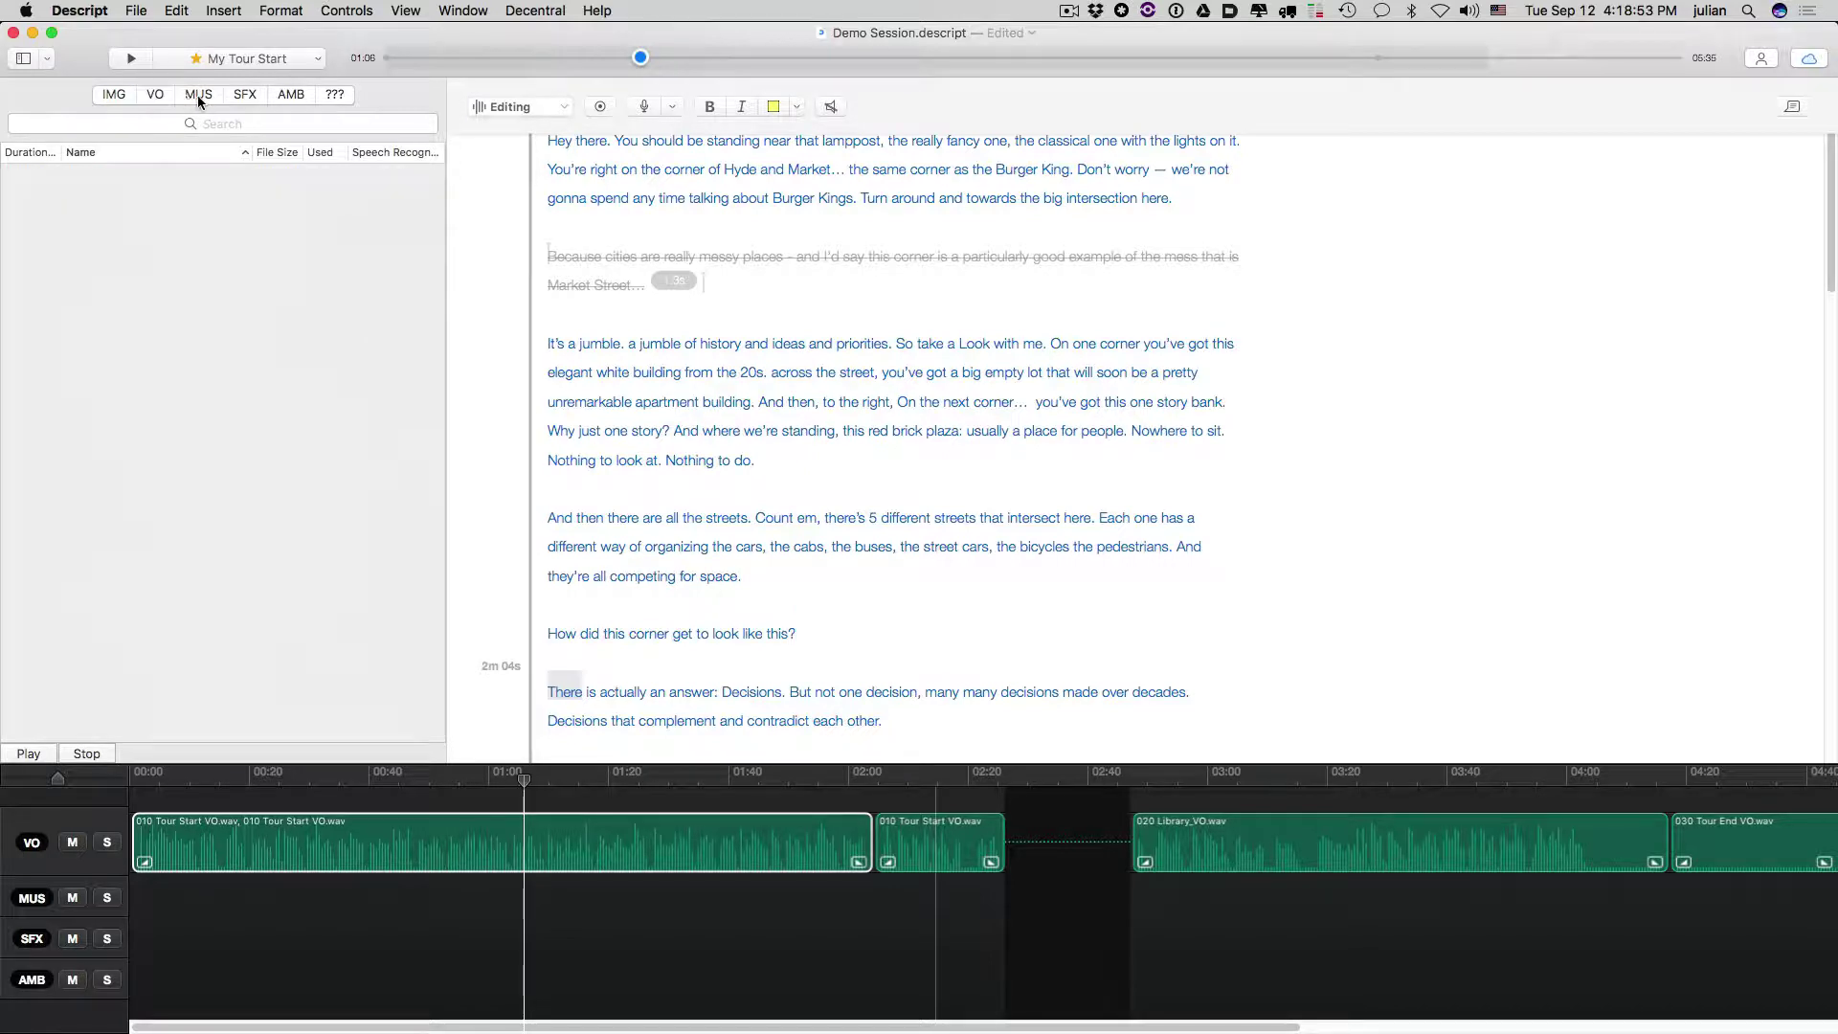
click(92, 176)
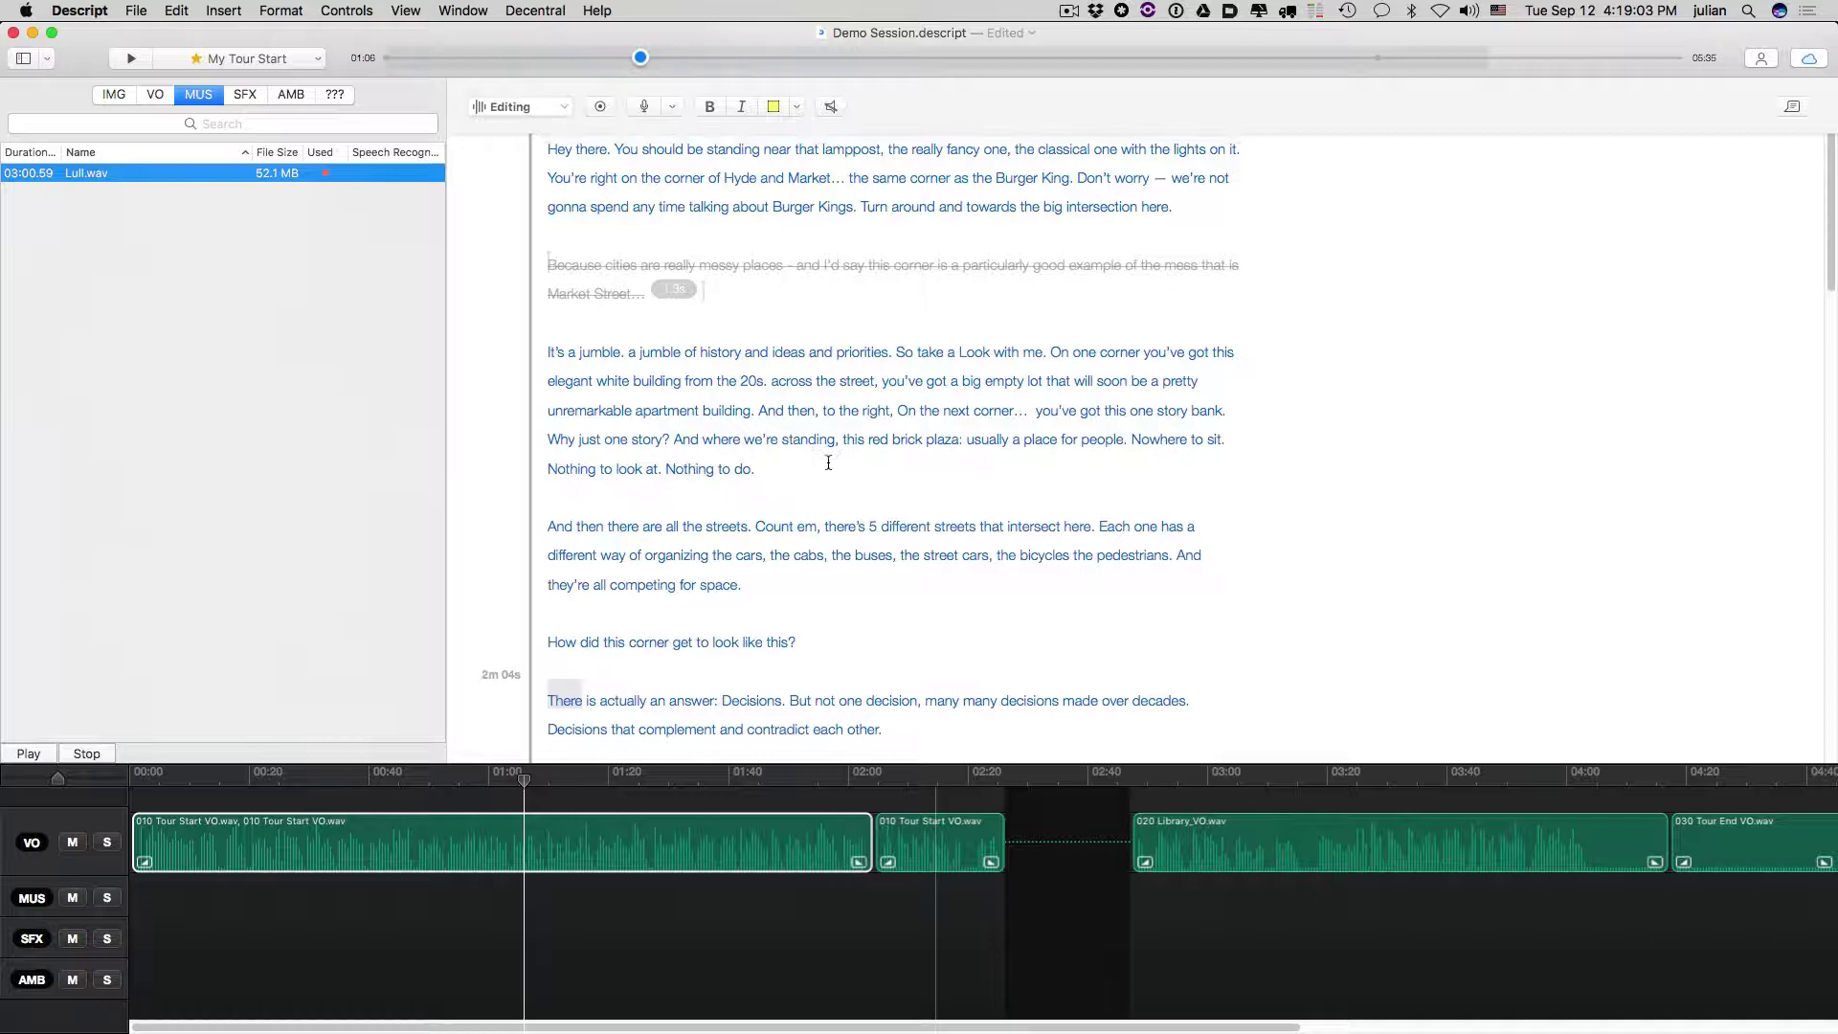
- Play the script from 'How did this corner get to look like this?', then return to Finder
scroll(810, 451, up, 2)
scroll(814, 450, down, 2)
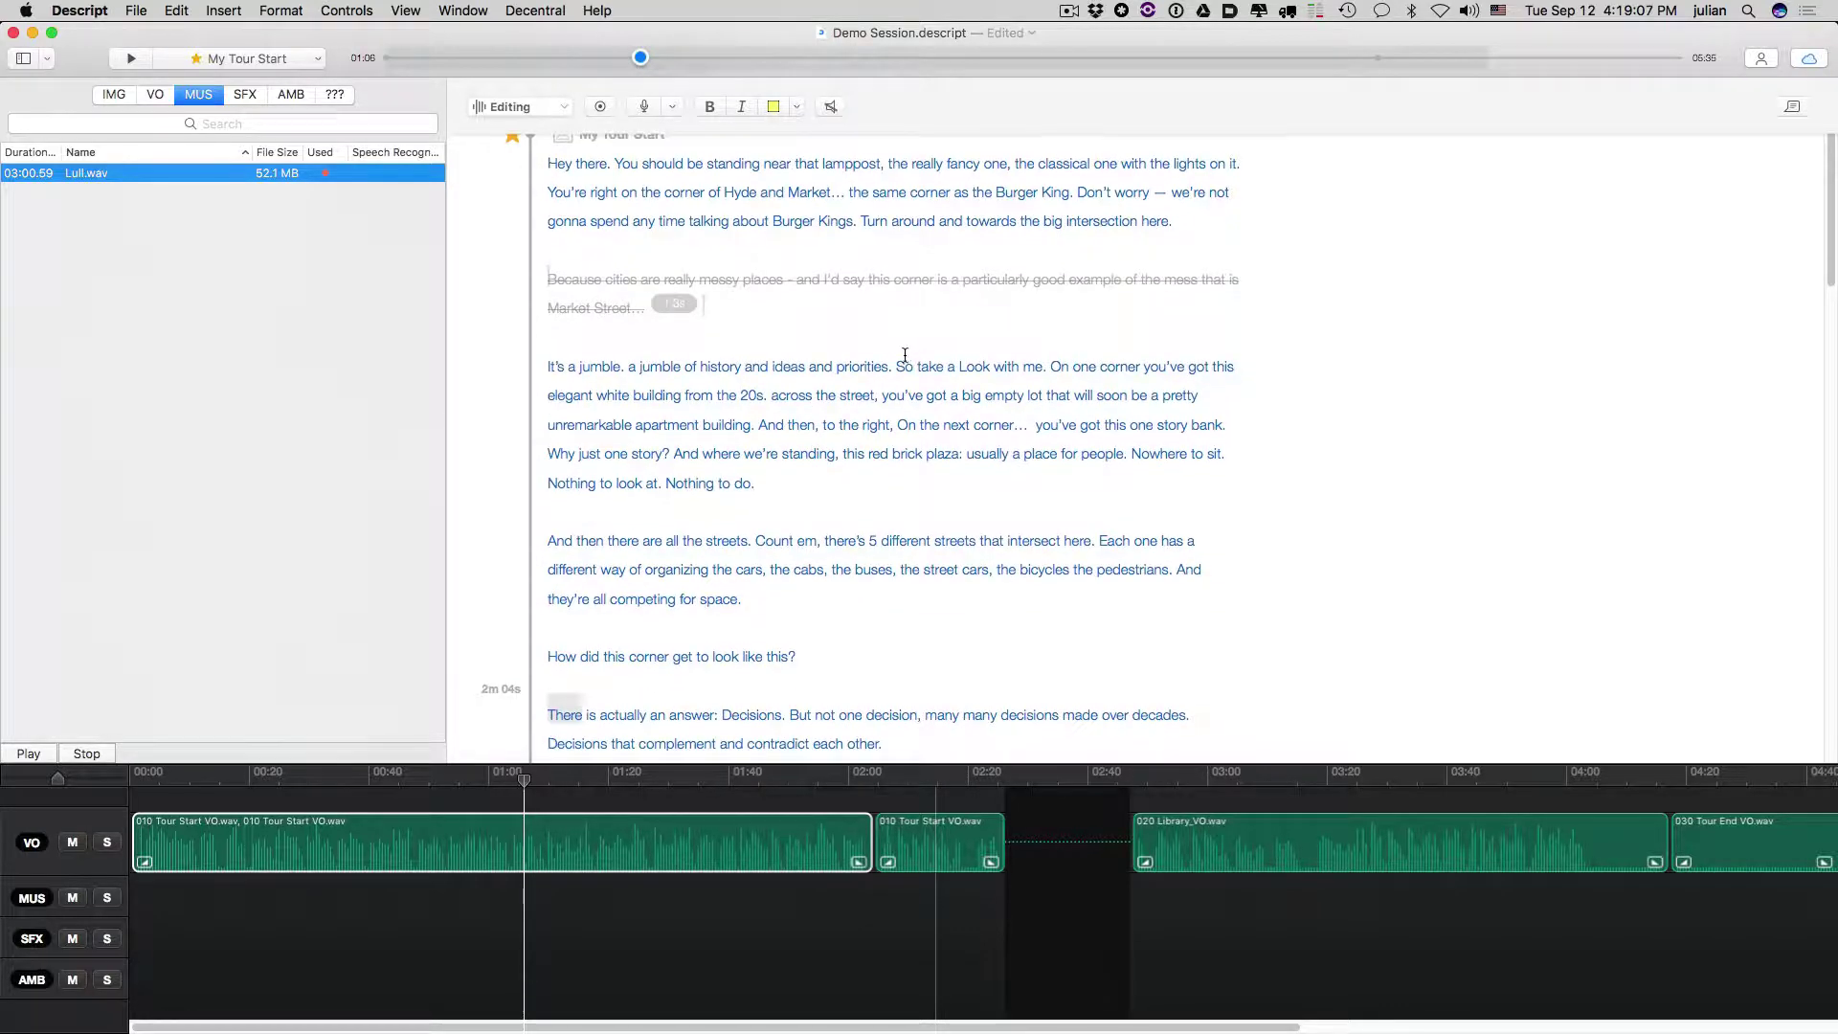
scroll(905, 356, up, 1)
scroll(901, 356, down, 5)
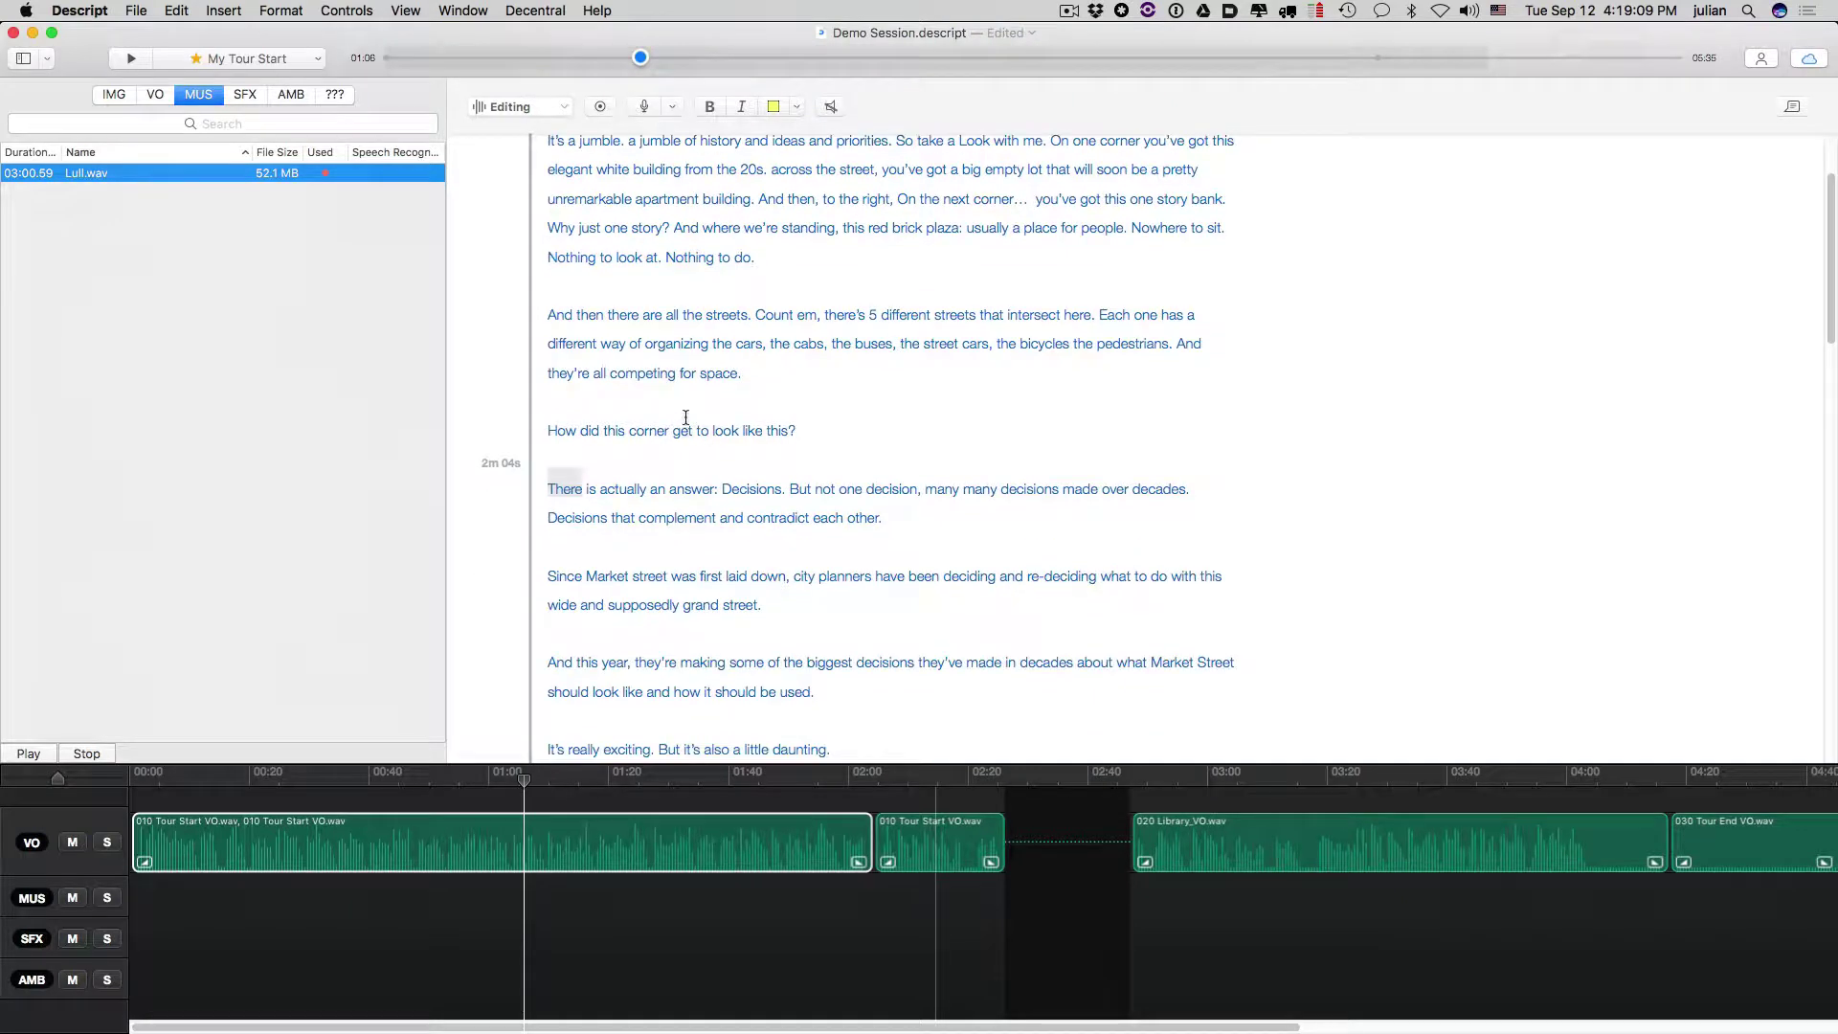
click(685, 421)
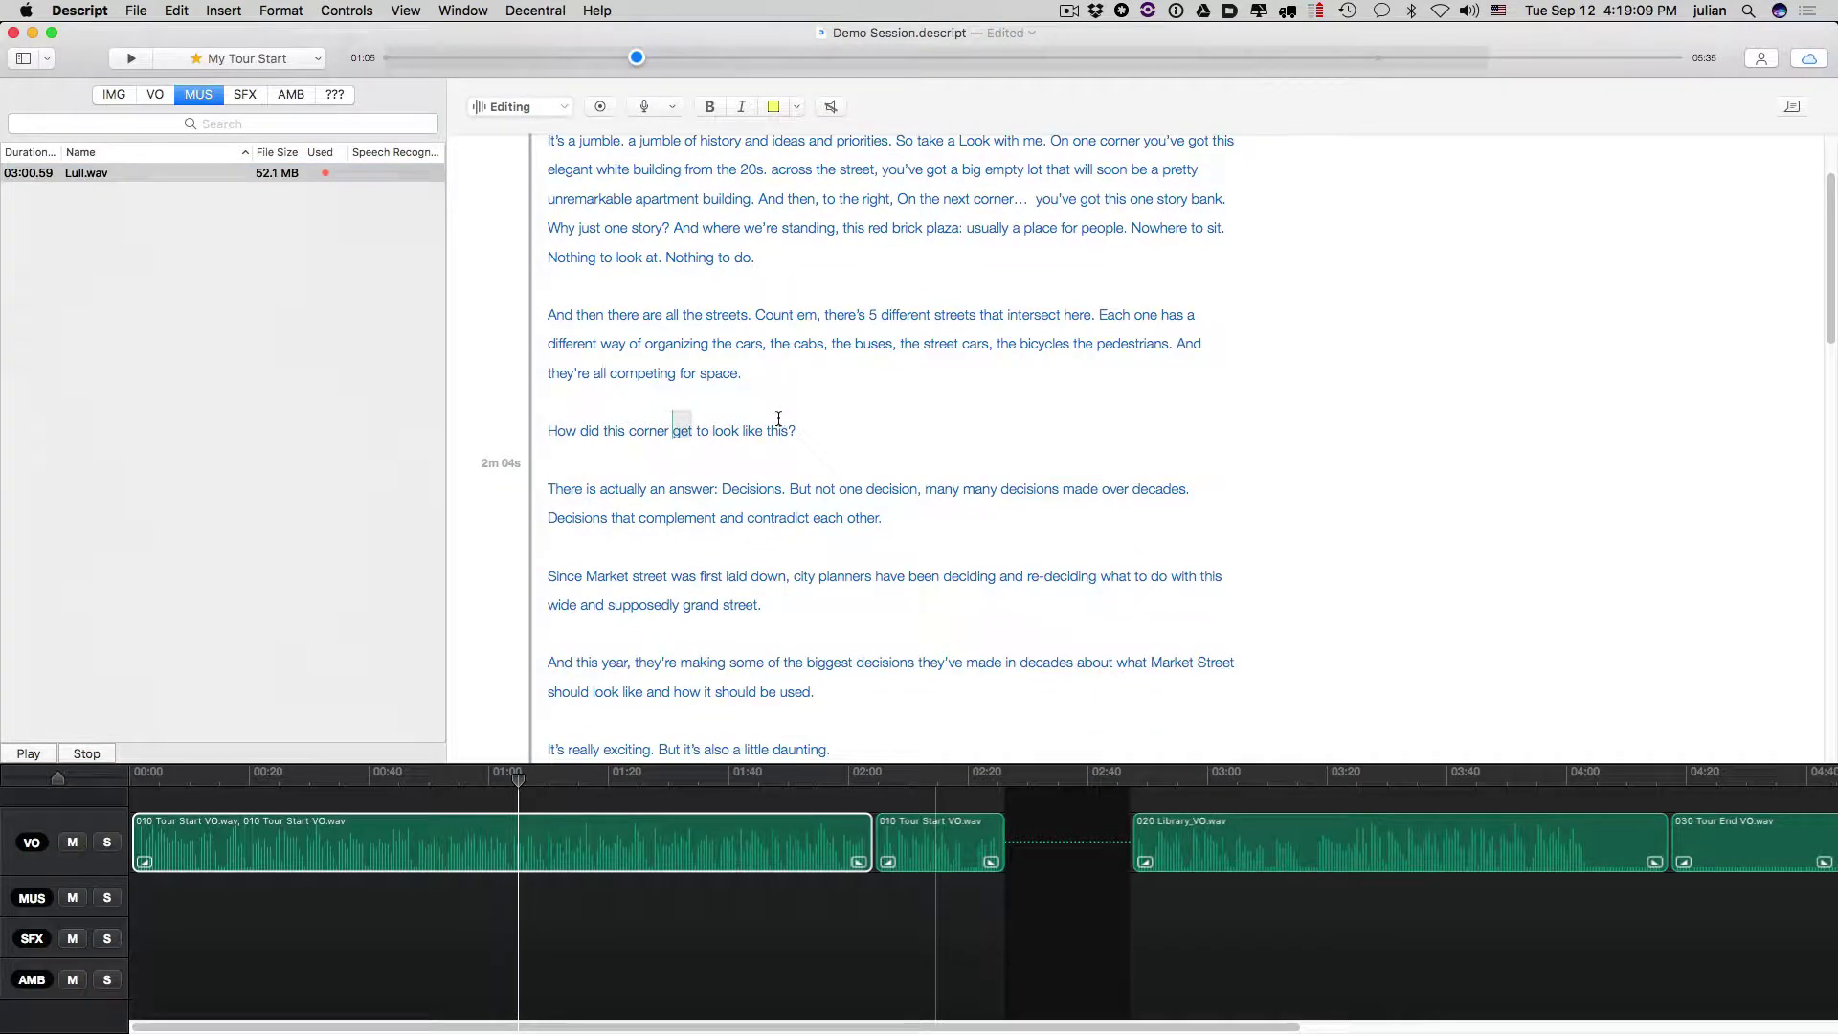
click(553, 430)
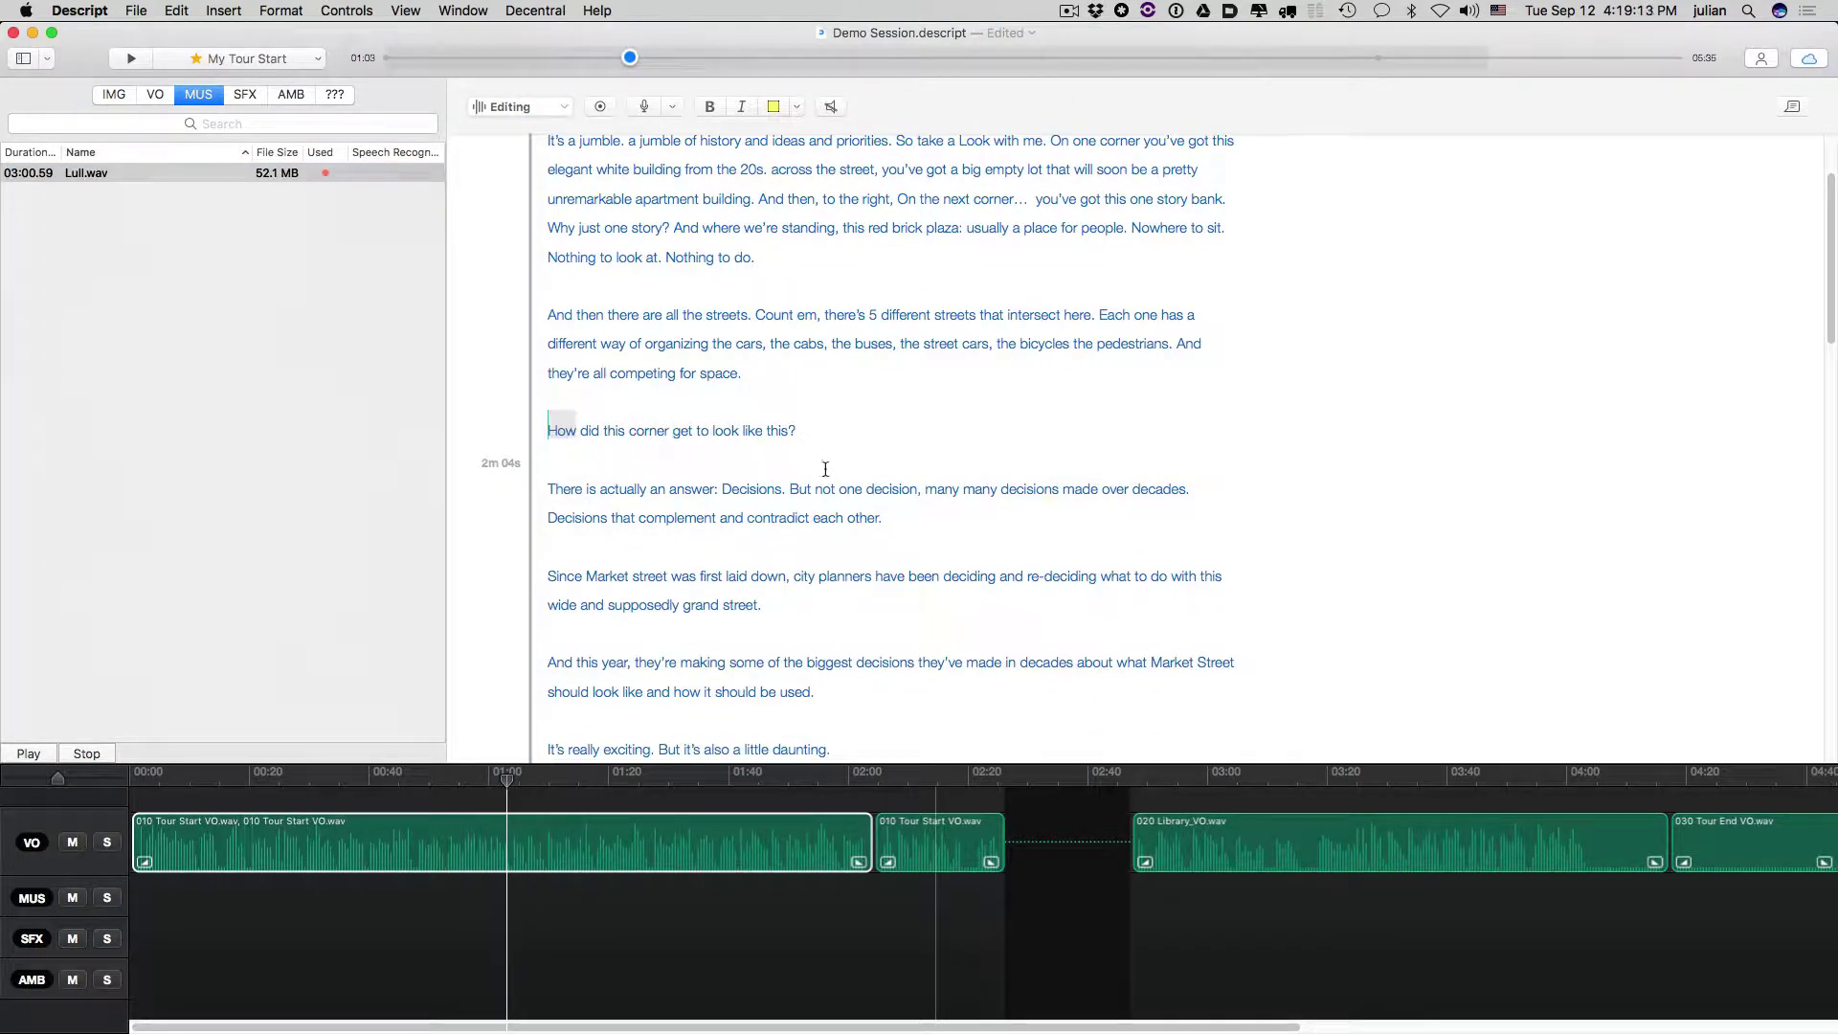
key(space)
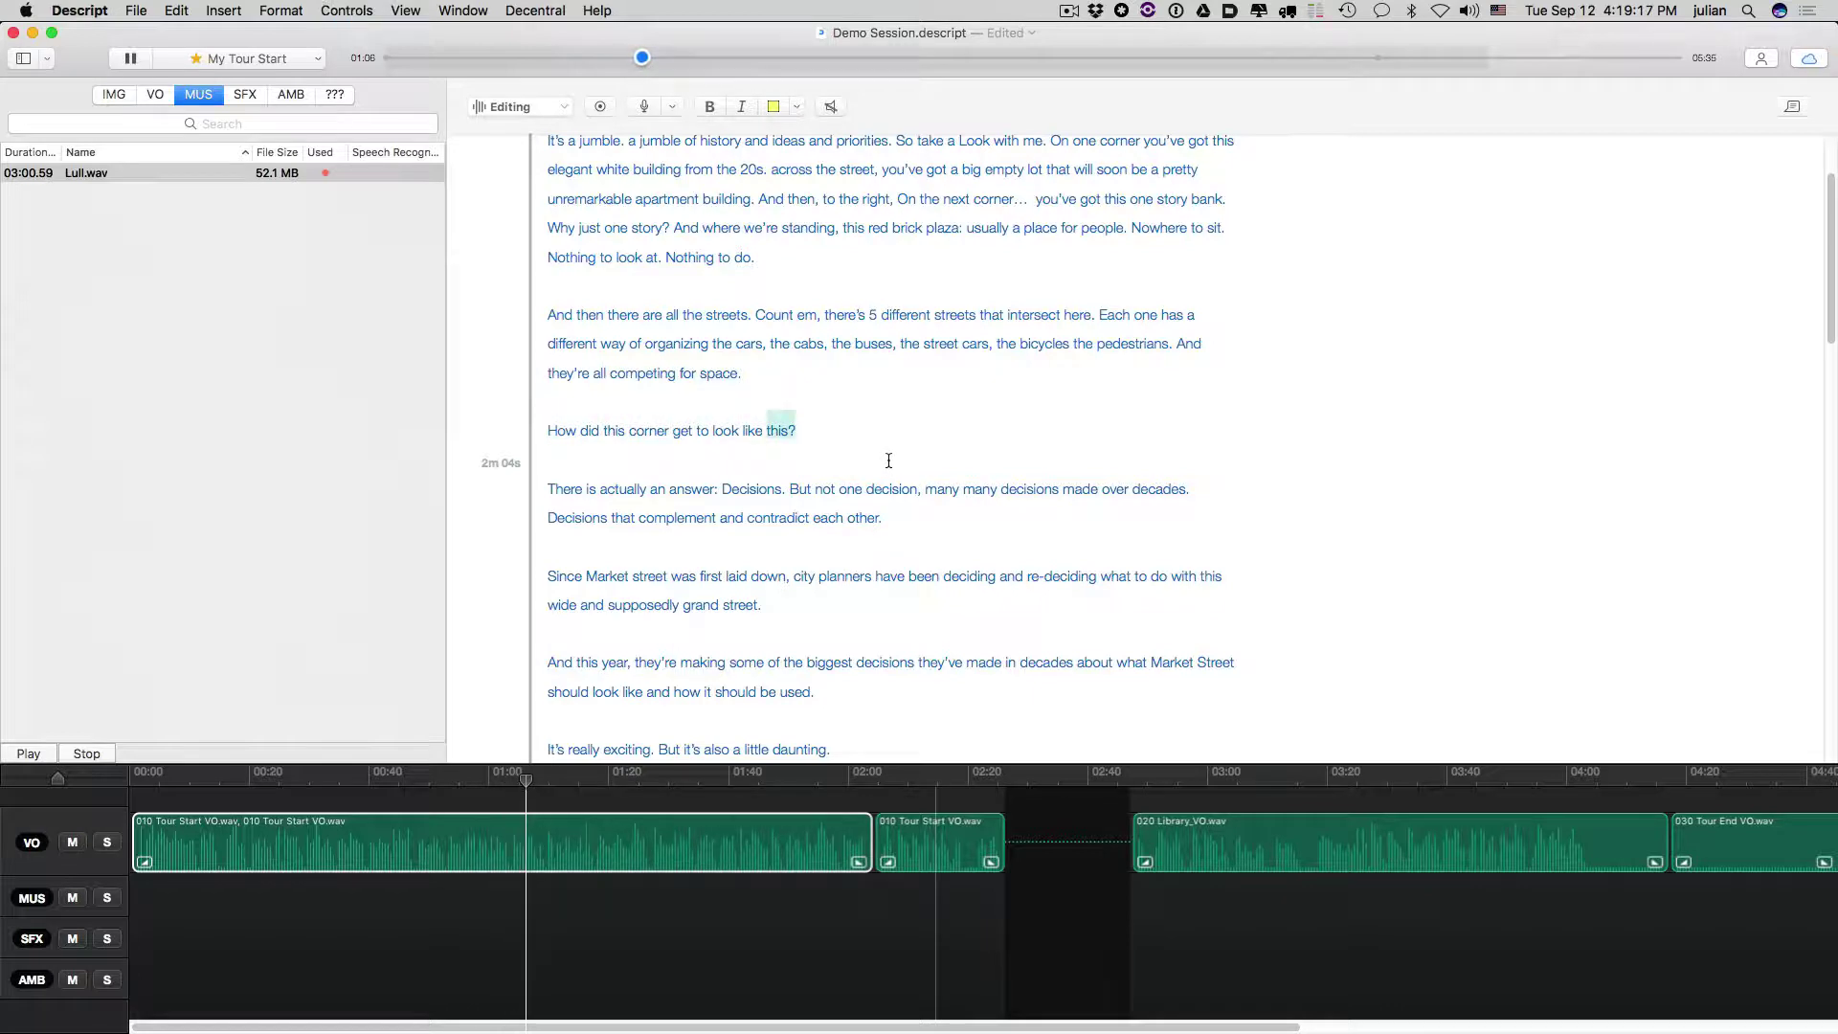
key(space)
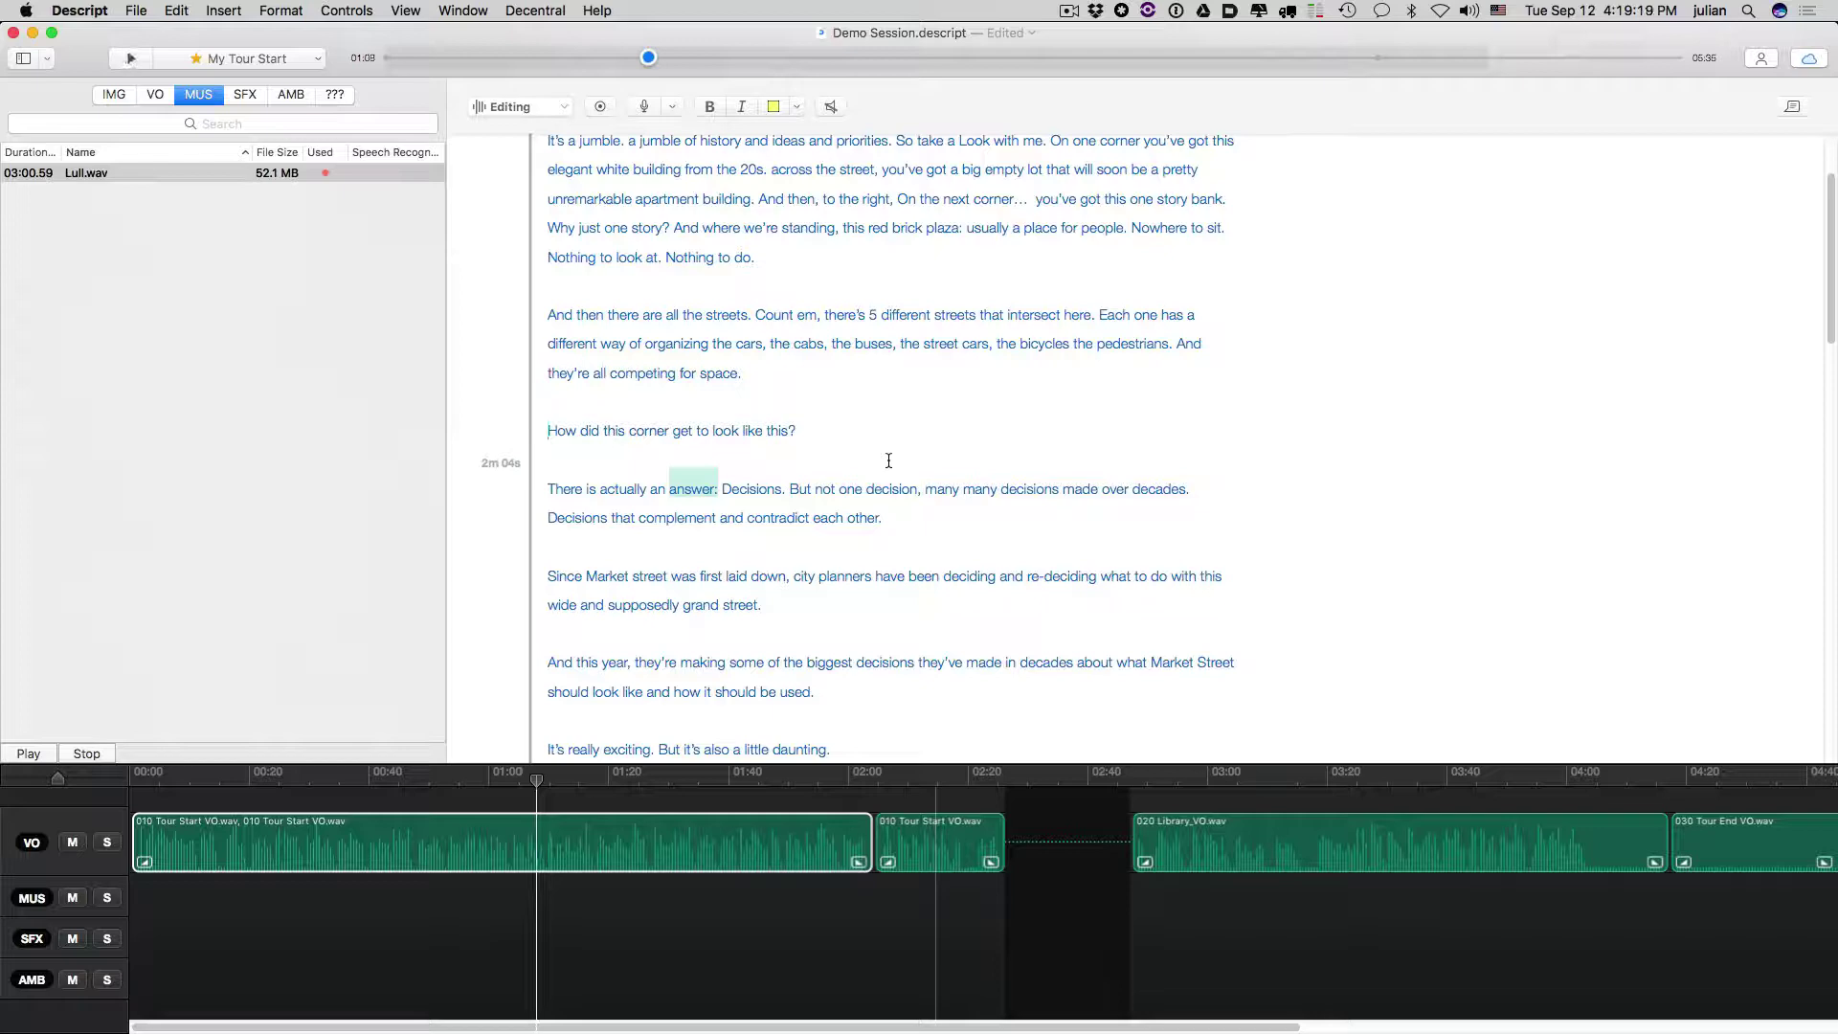
key(super+Tab)
- Drop Missing Transistor.wav into the transcript after 'How did this corner get to' as Music
click(1170, 520)
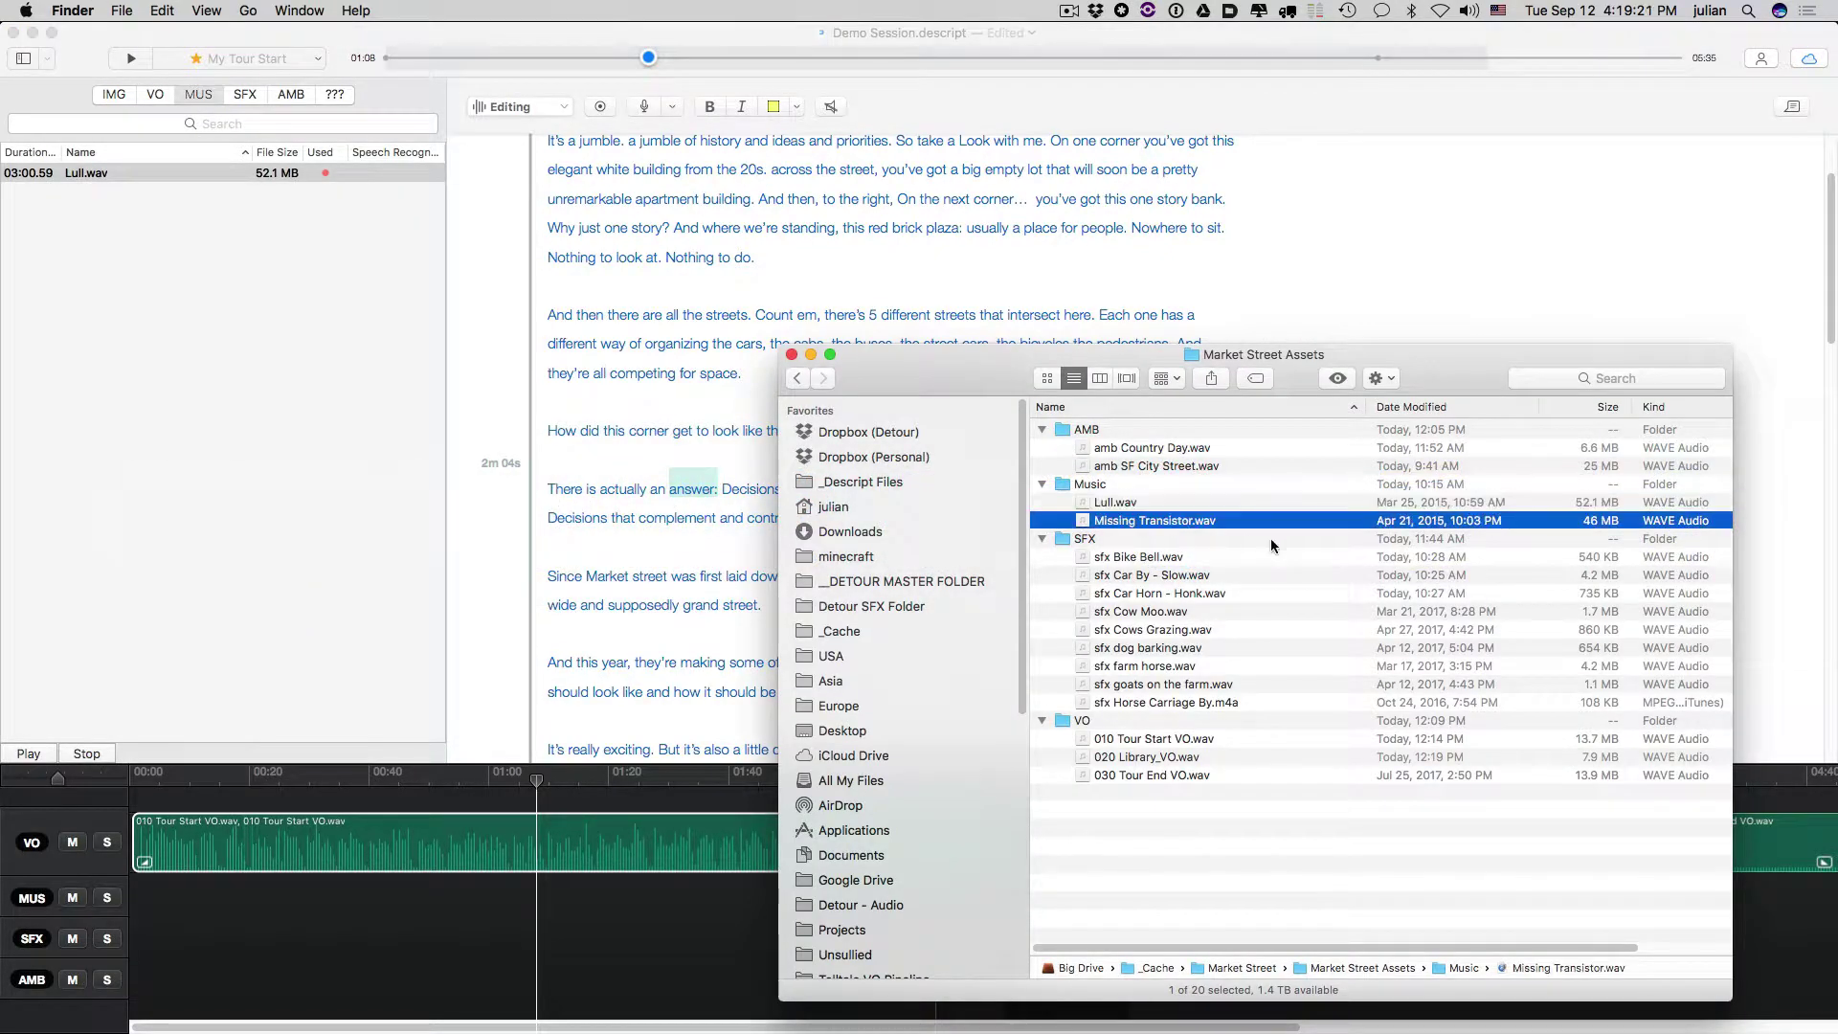
drag(873, 357, 1044, 390)
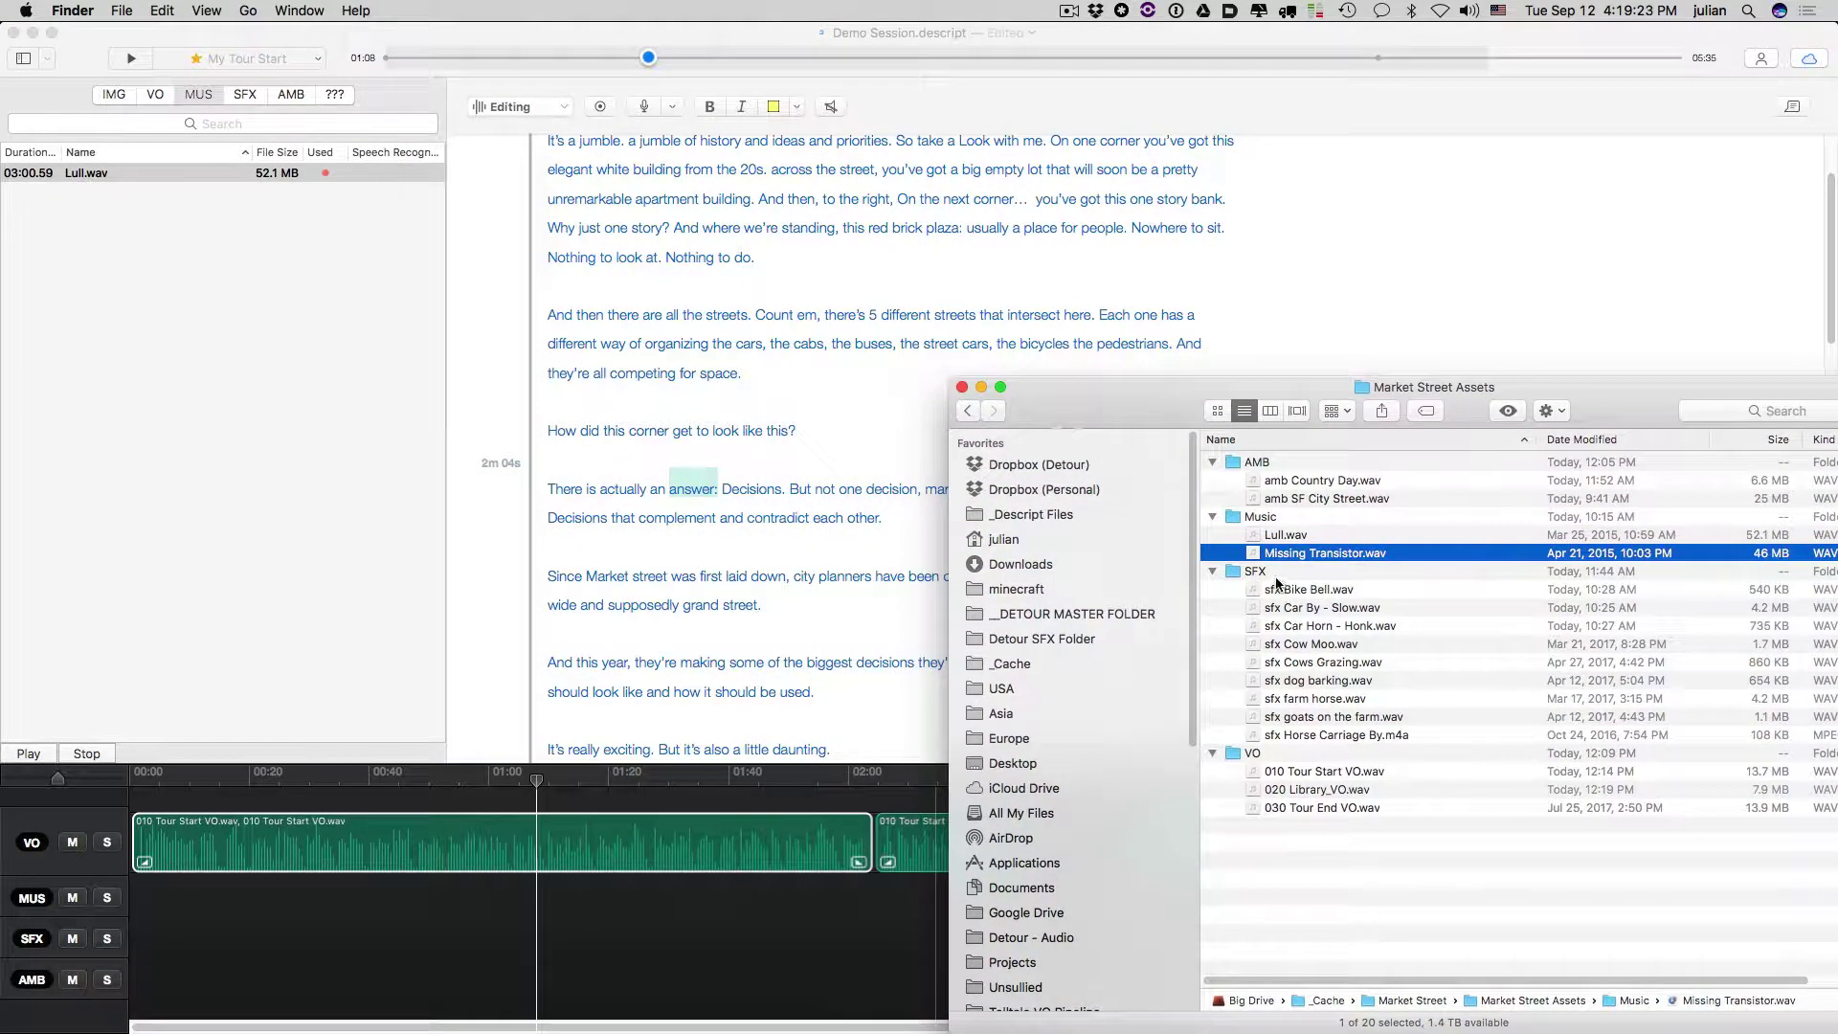
drag(1299, 558, 713, 442)
click(753, 37)
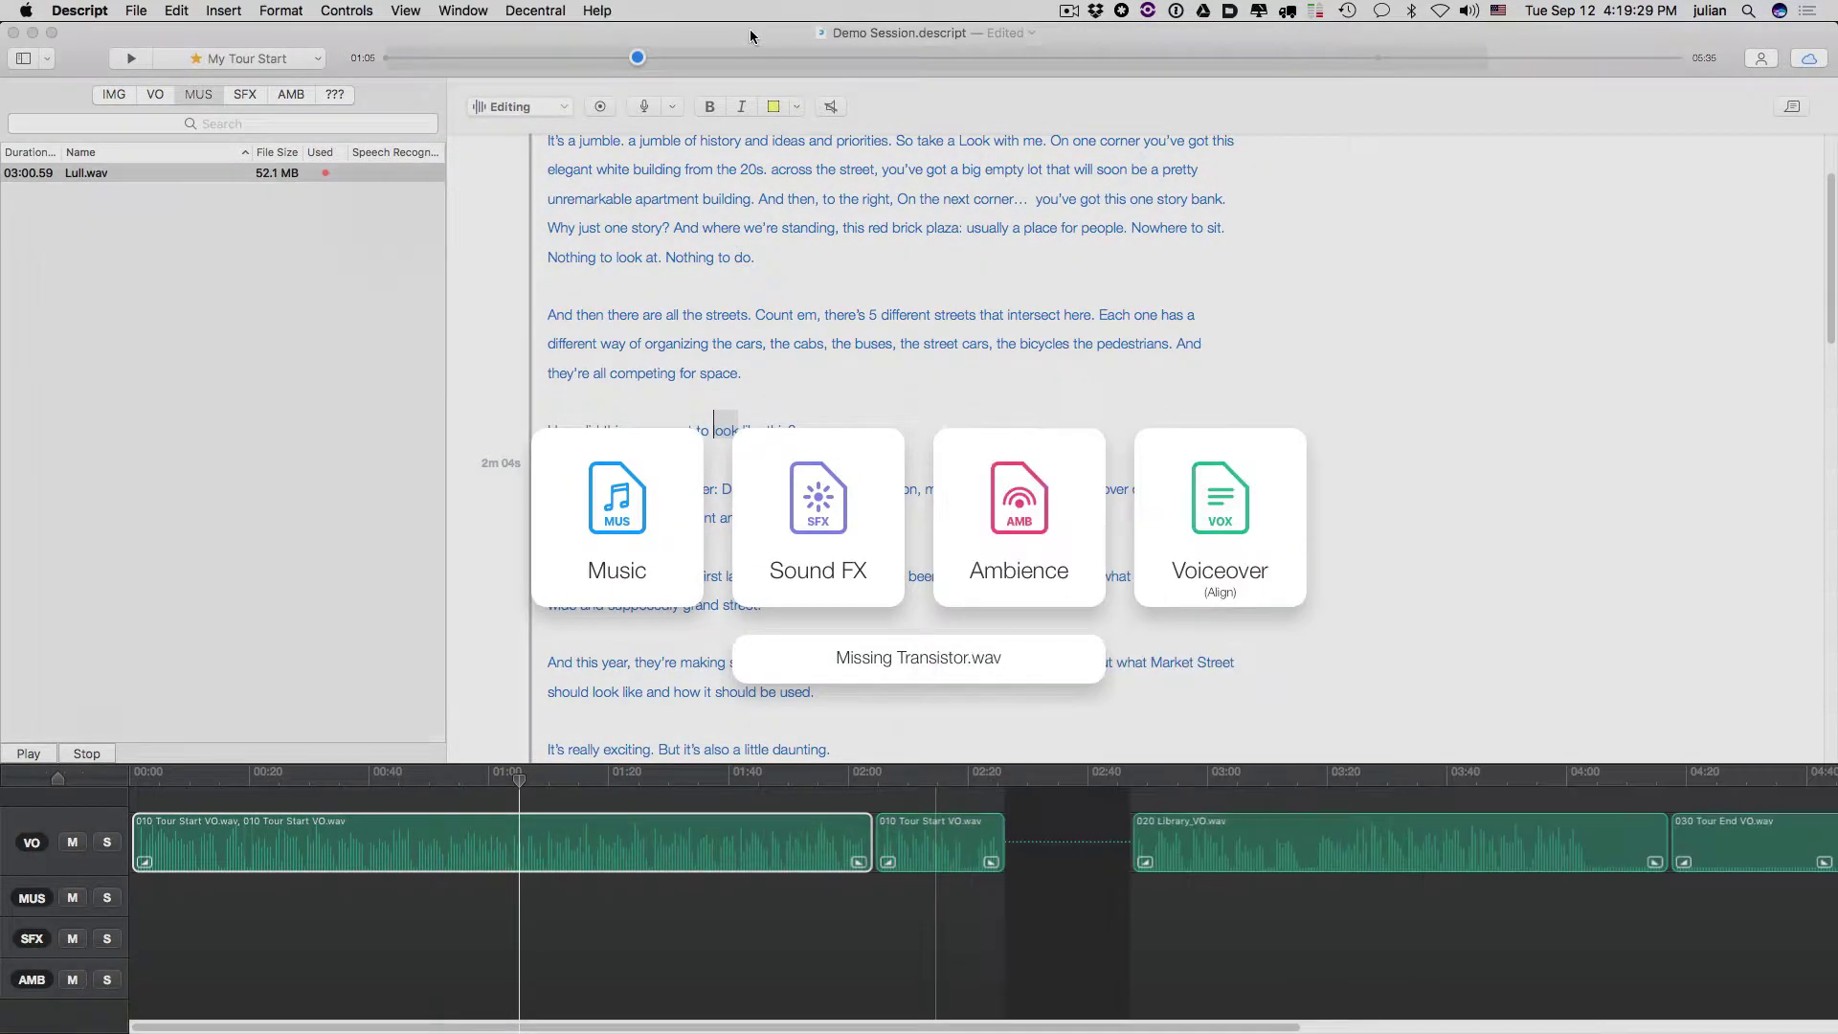
click(616, 517)
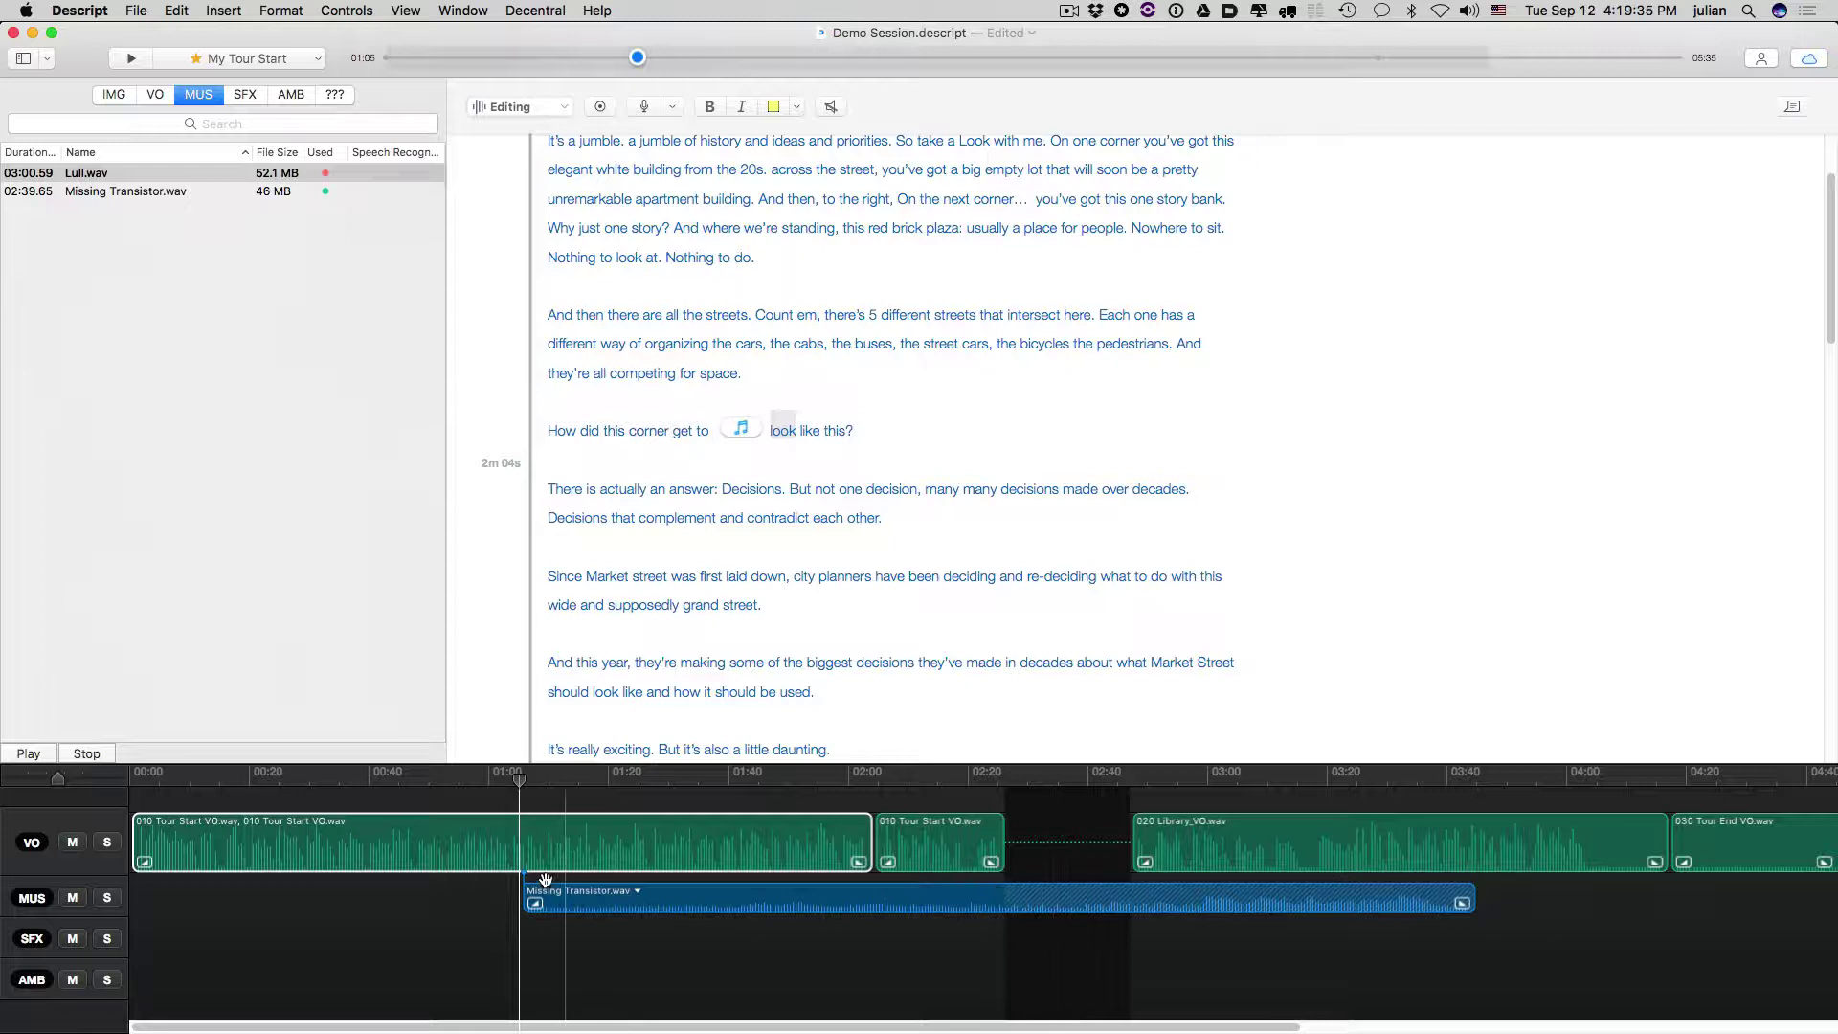
- Play back around 01:02 to hear where the Missing Transistor music enters
click(487, 914)
click(504, 907)
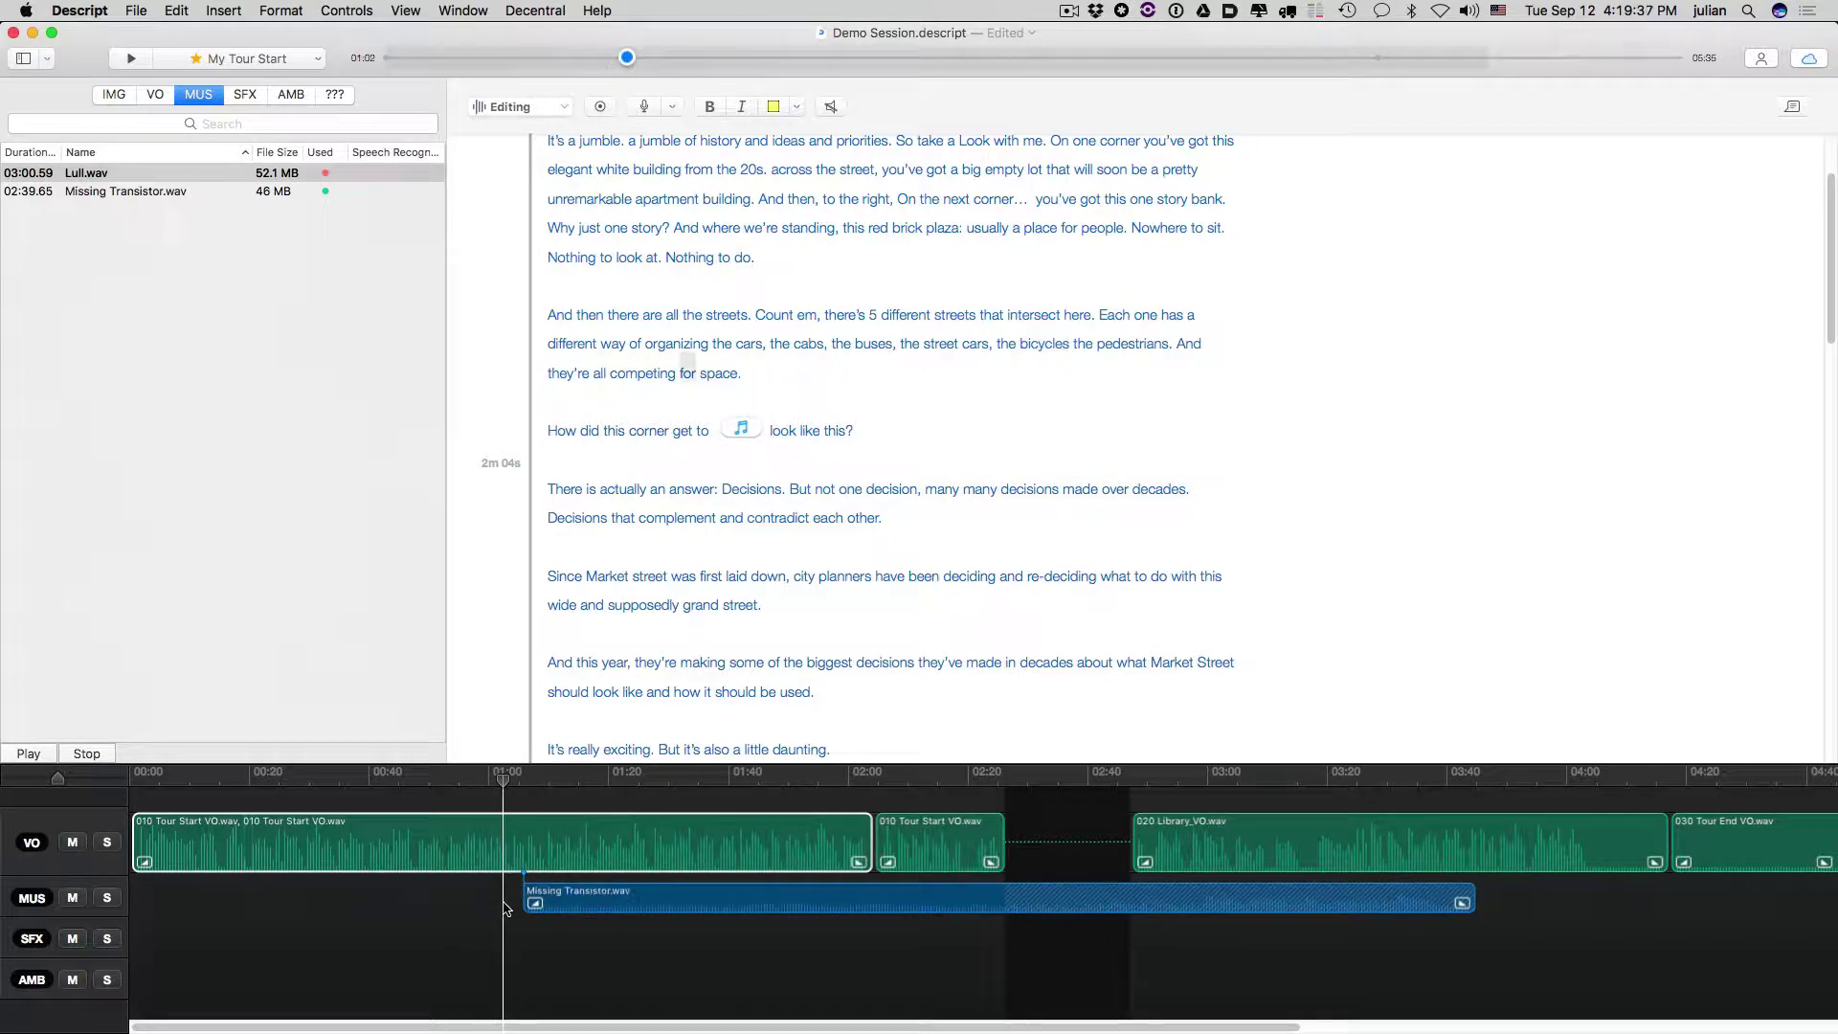
key(space)
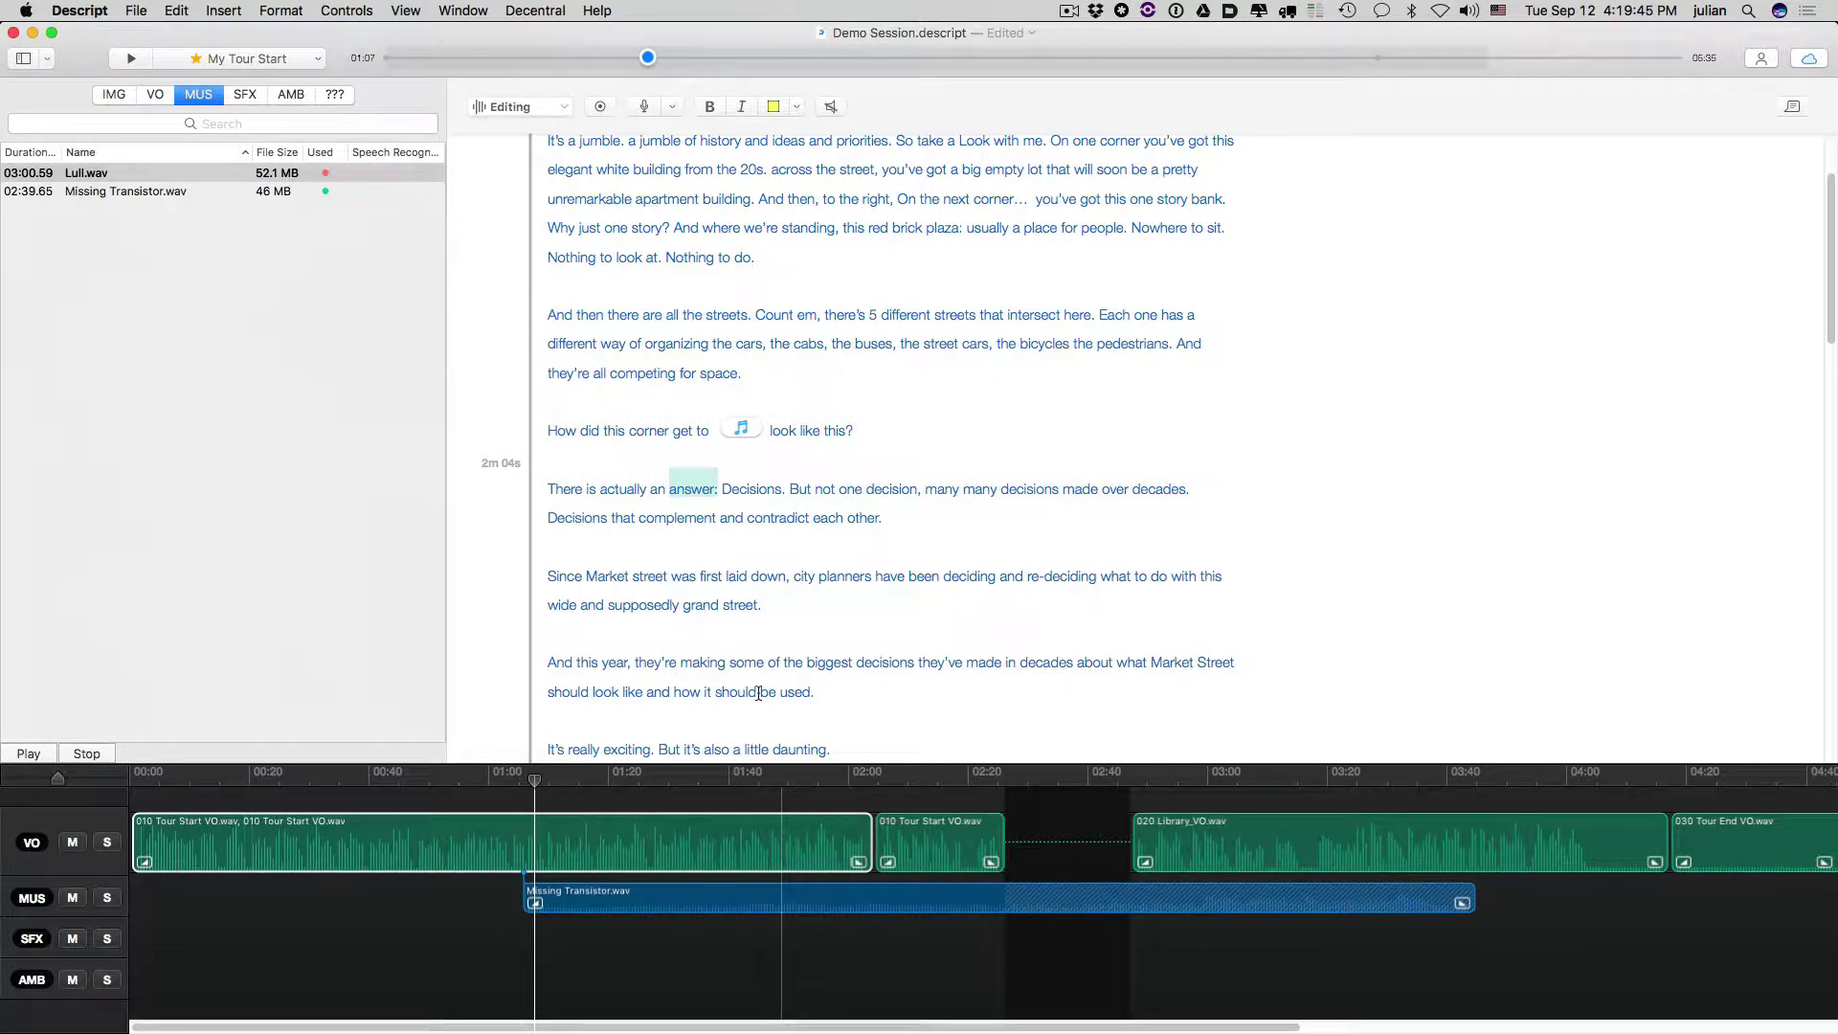
scroll(667, 987, up, 10)
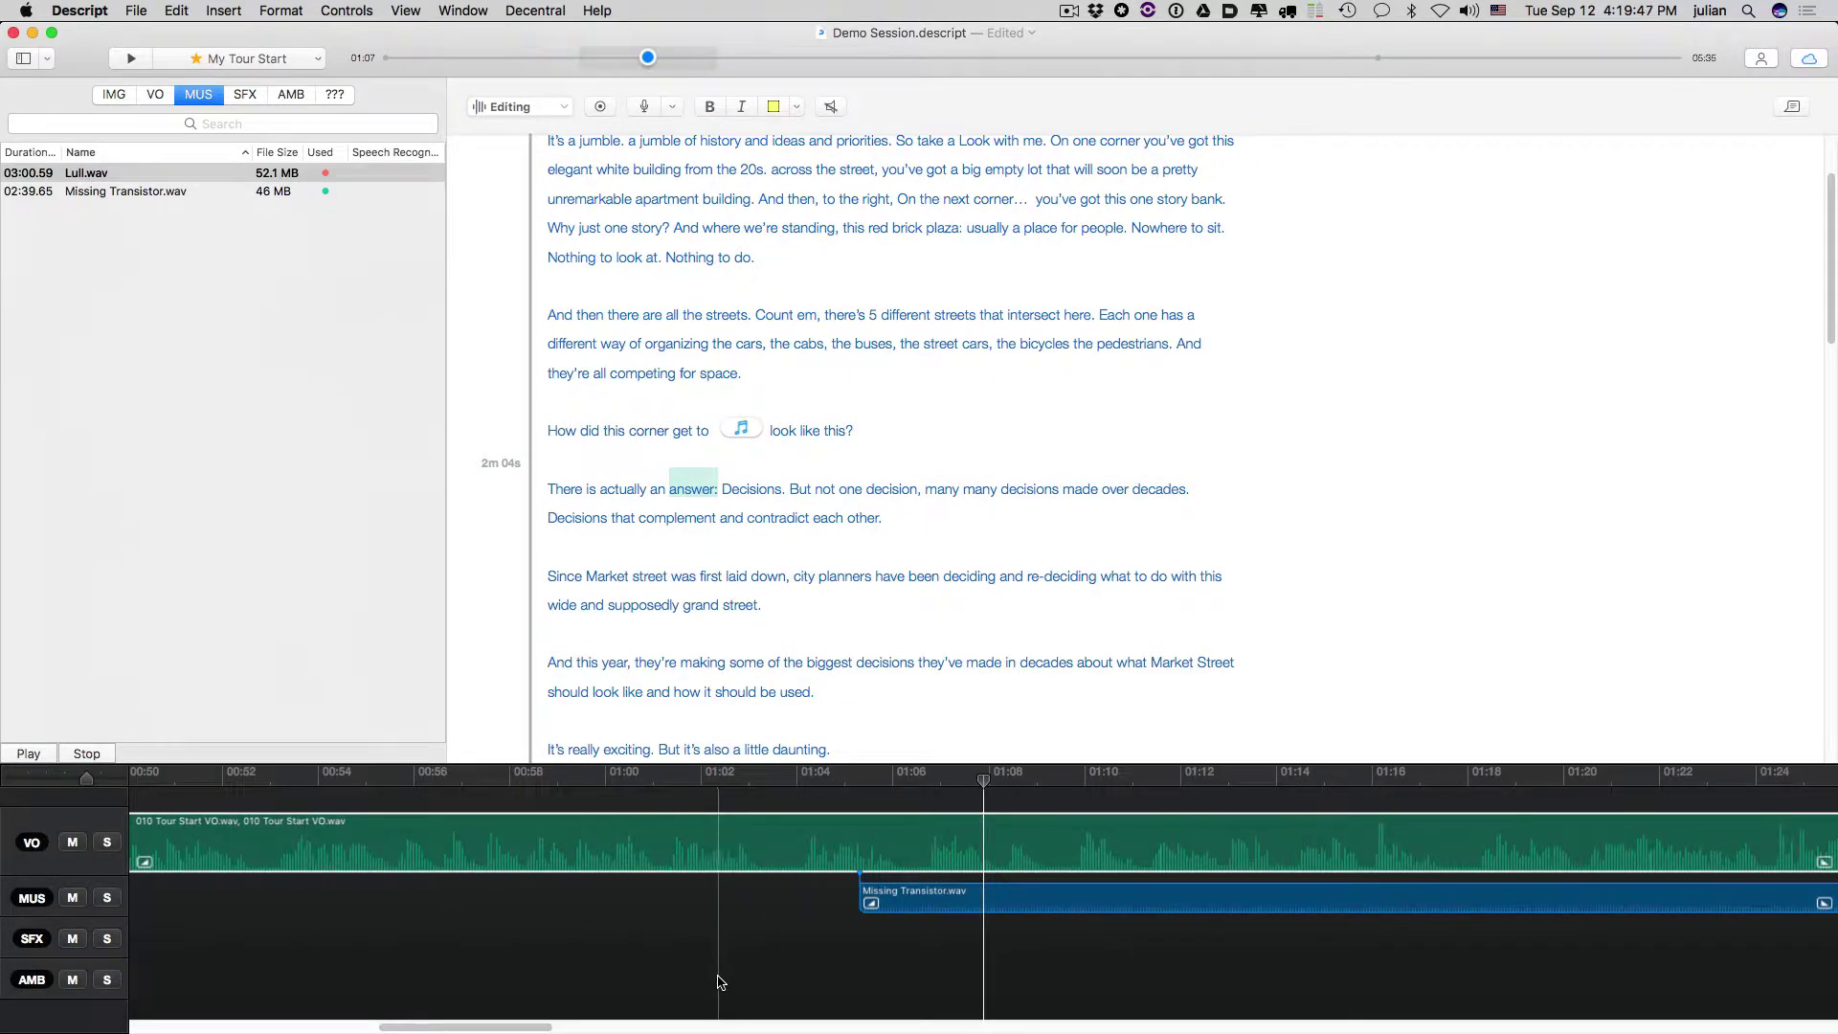
scroll(718, 983, down, 6)
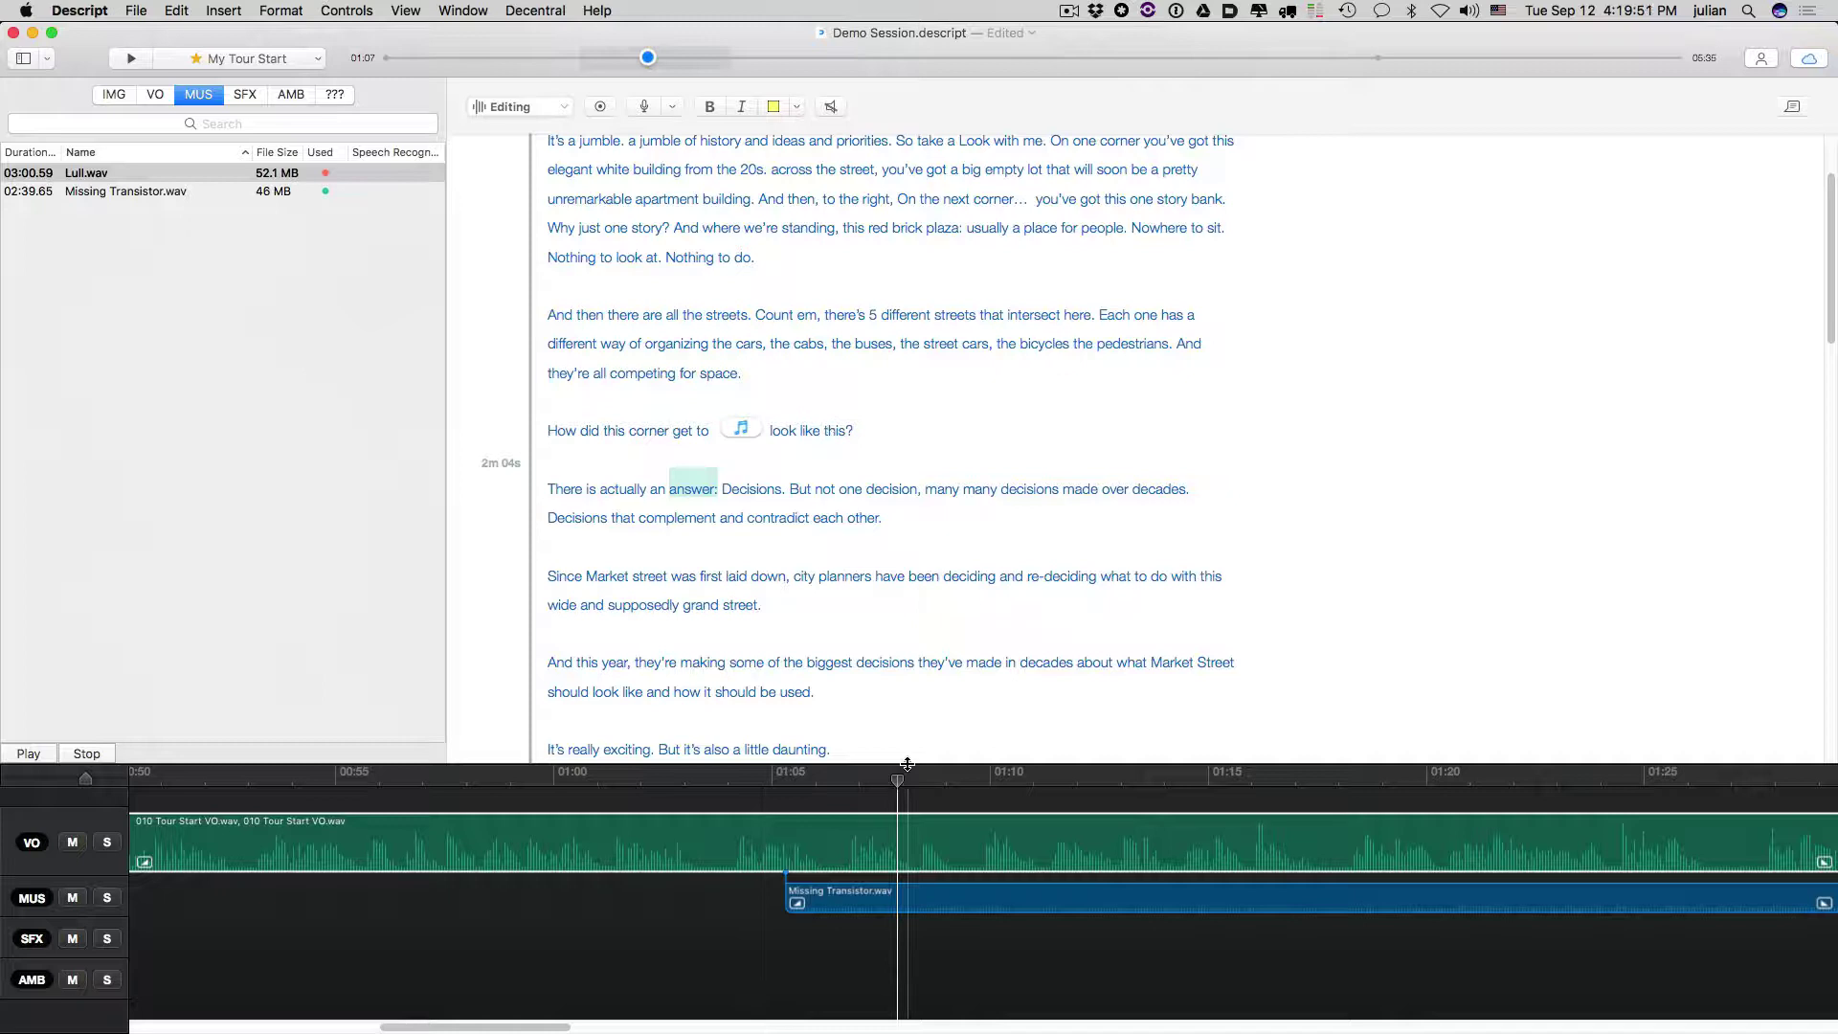
click(717, 921)
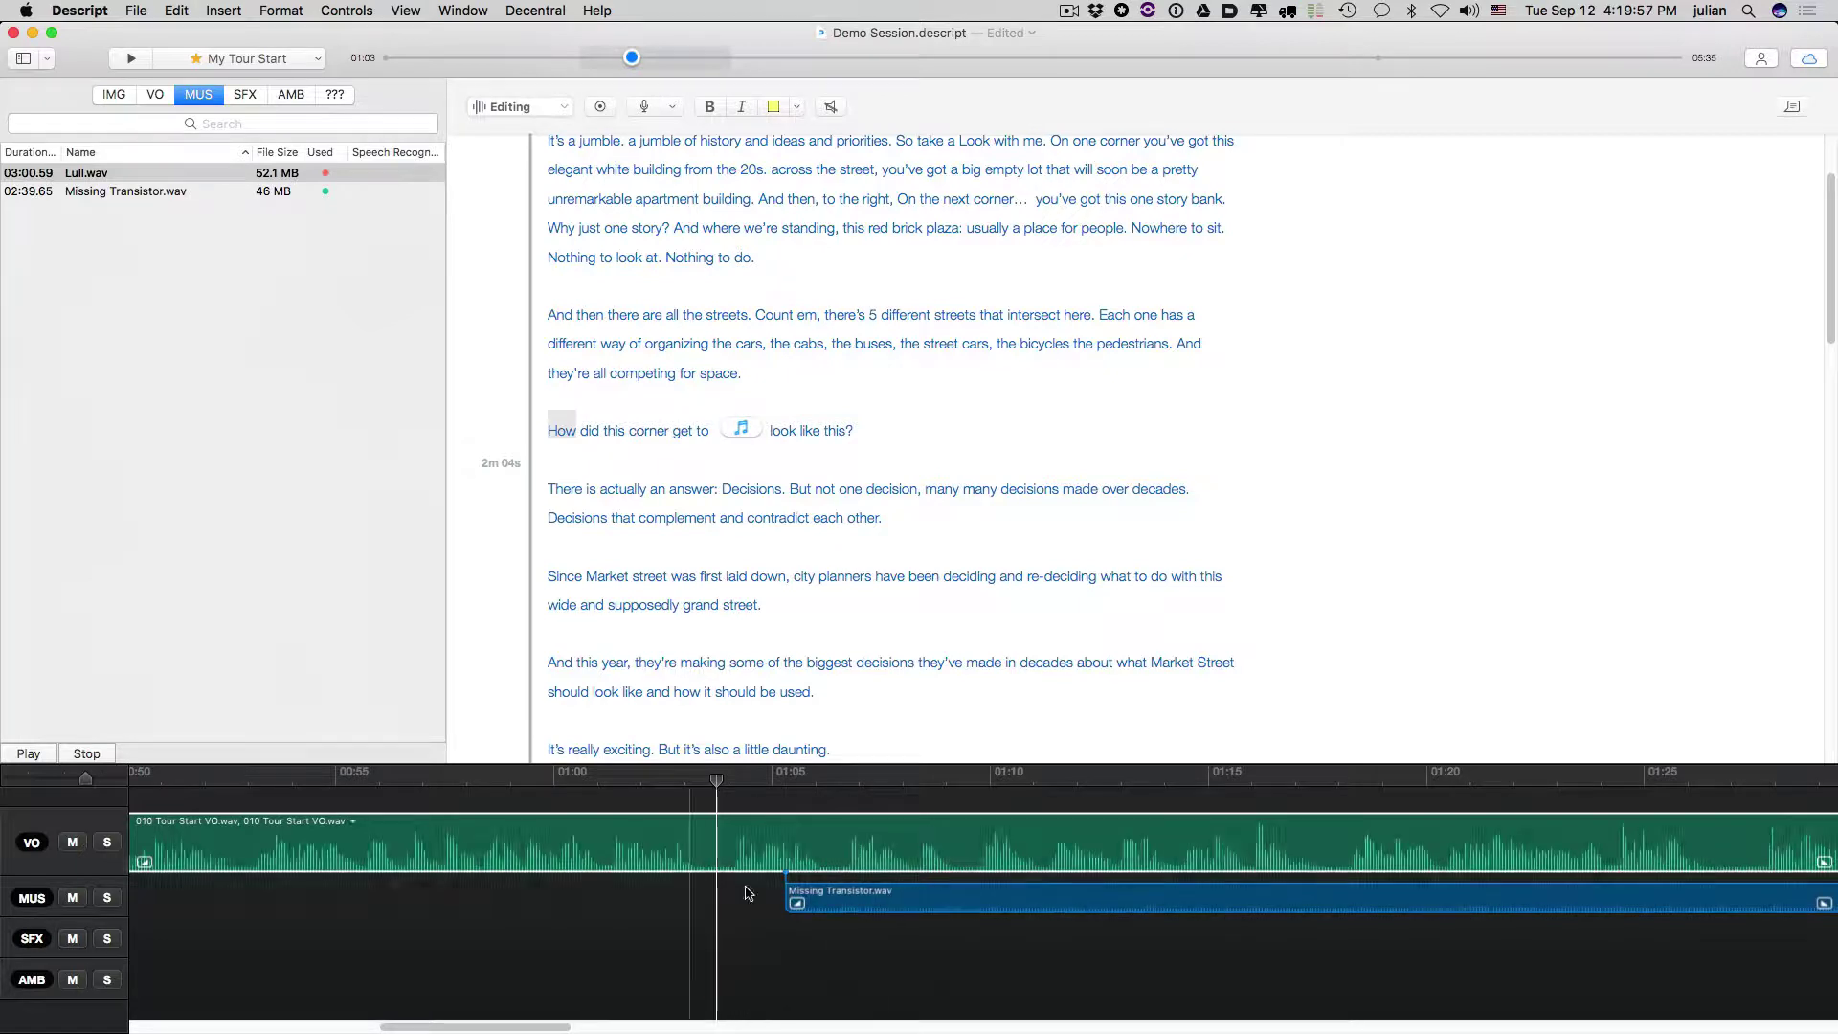
key(space)
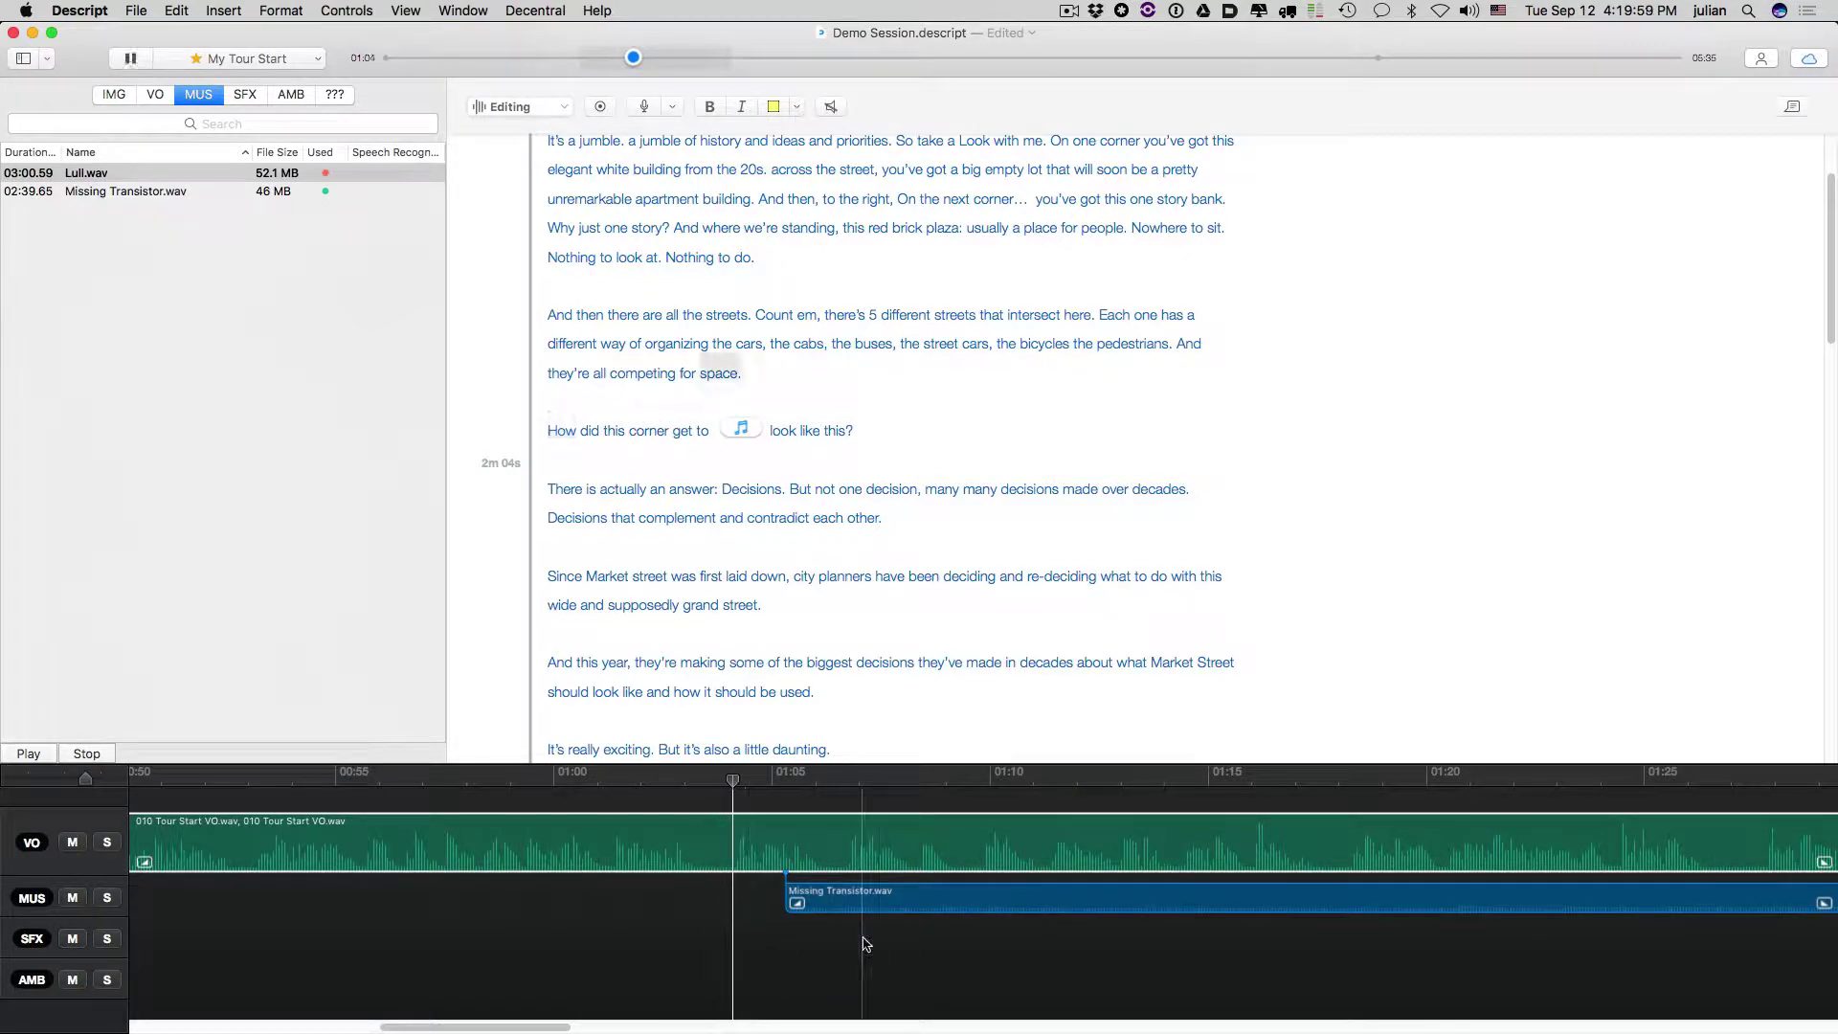
key(space)
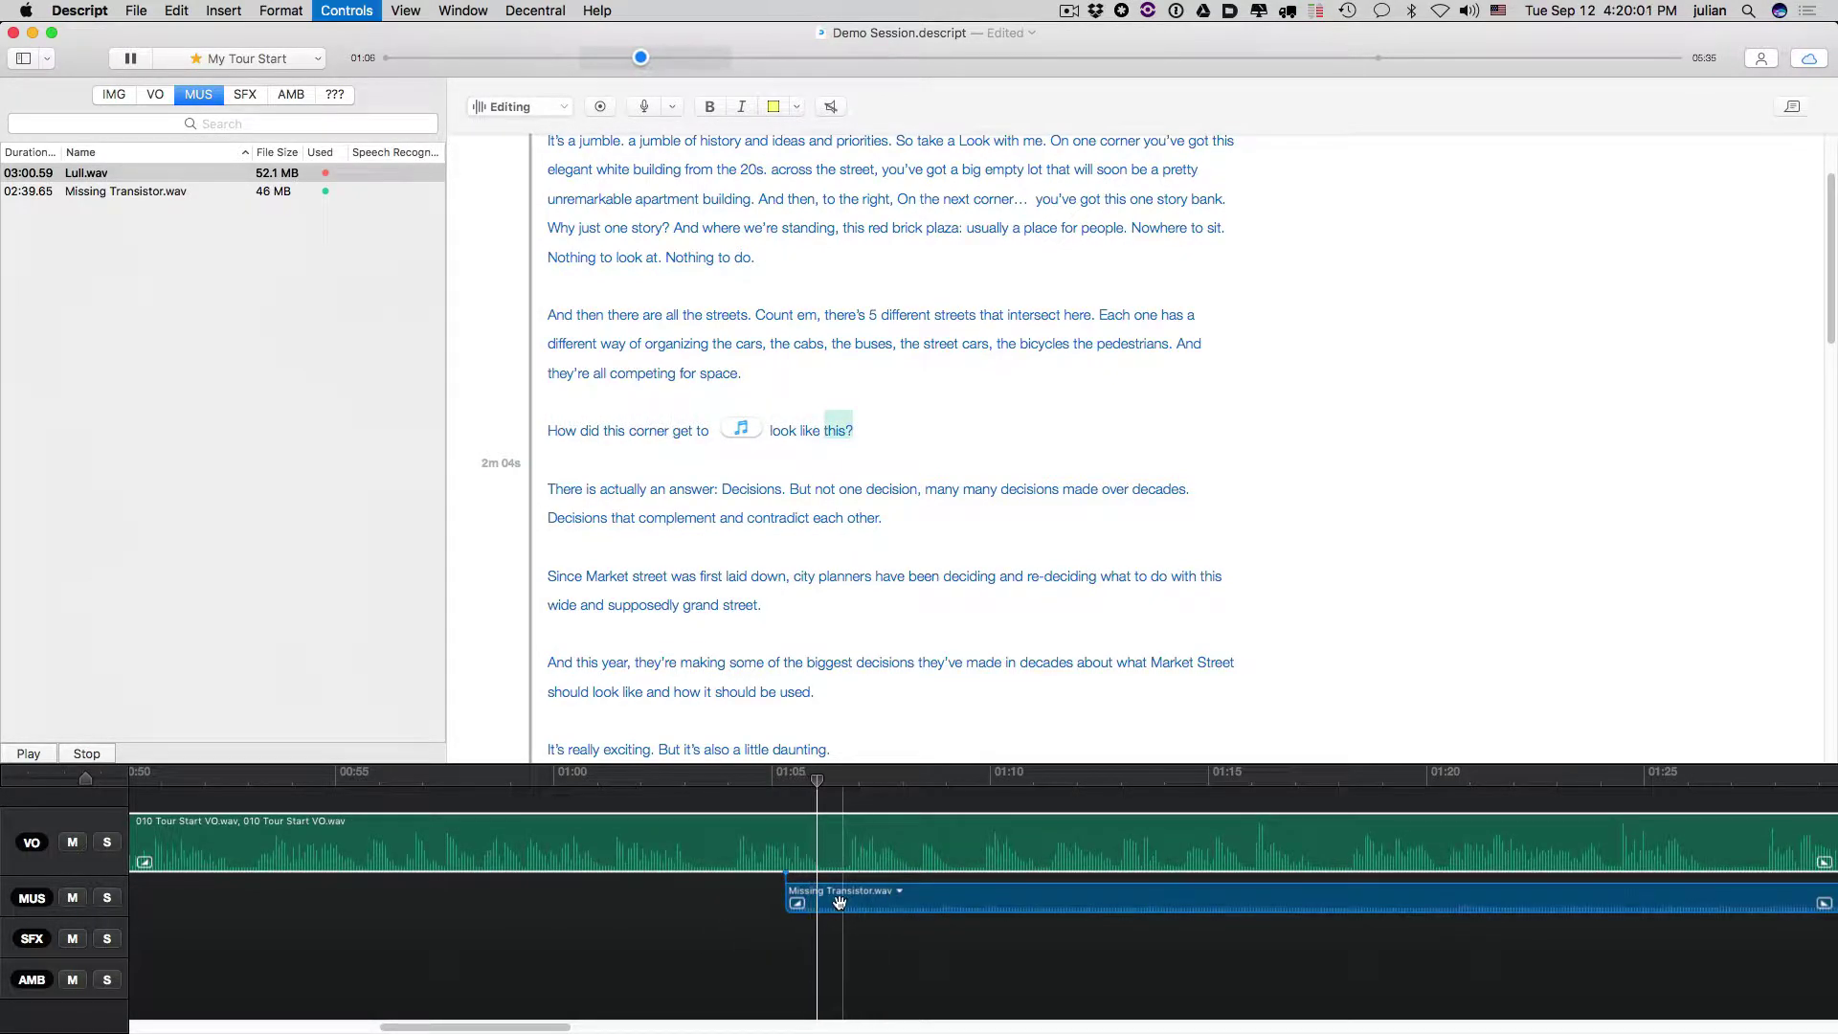
- Nudge the Missing Transistor clip so it enters between 'look' and 'like this?'
drag(840, 897, 860, 896)
click(724, 907)
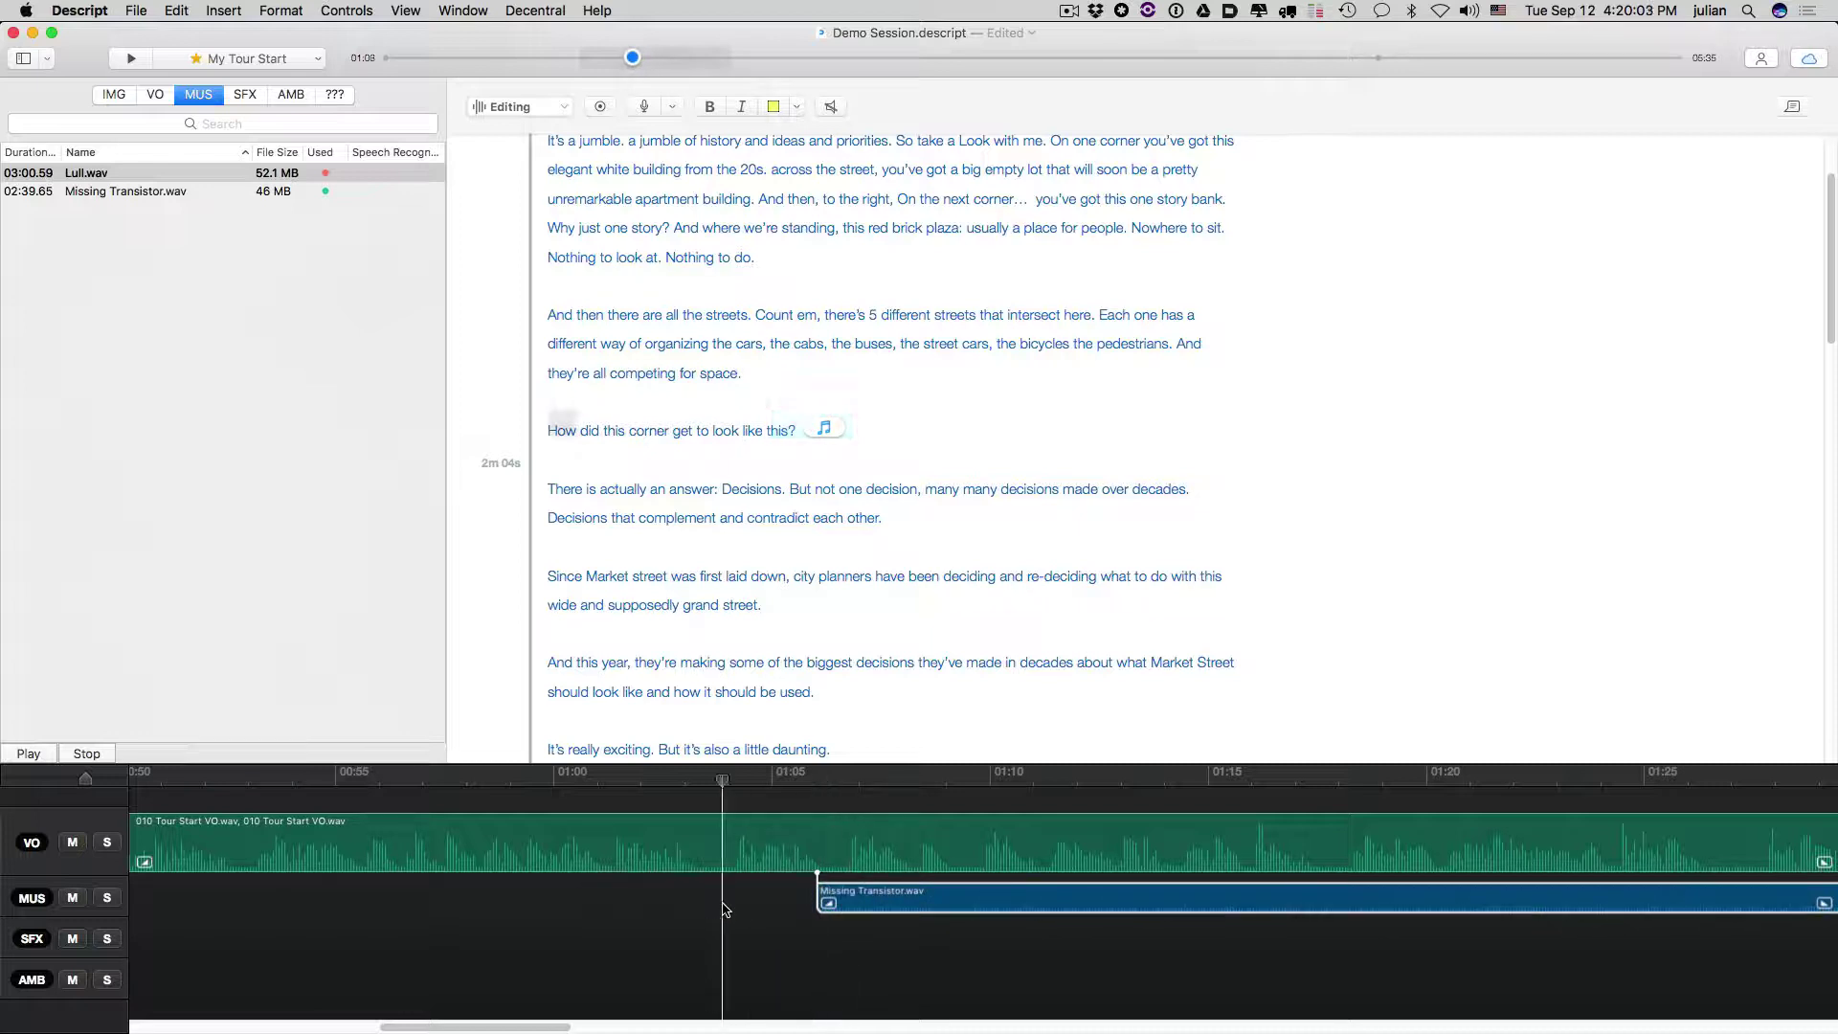
key(space)
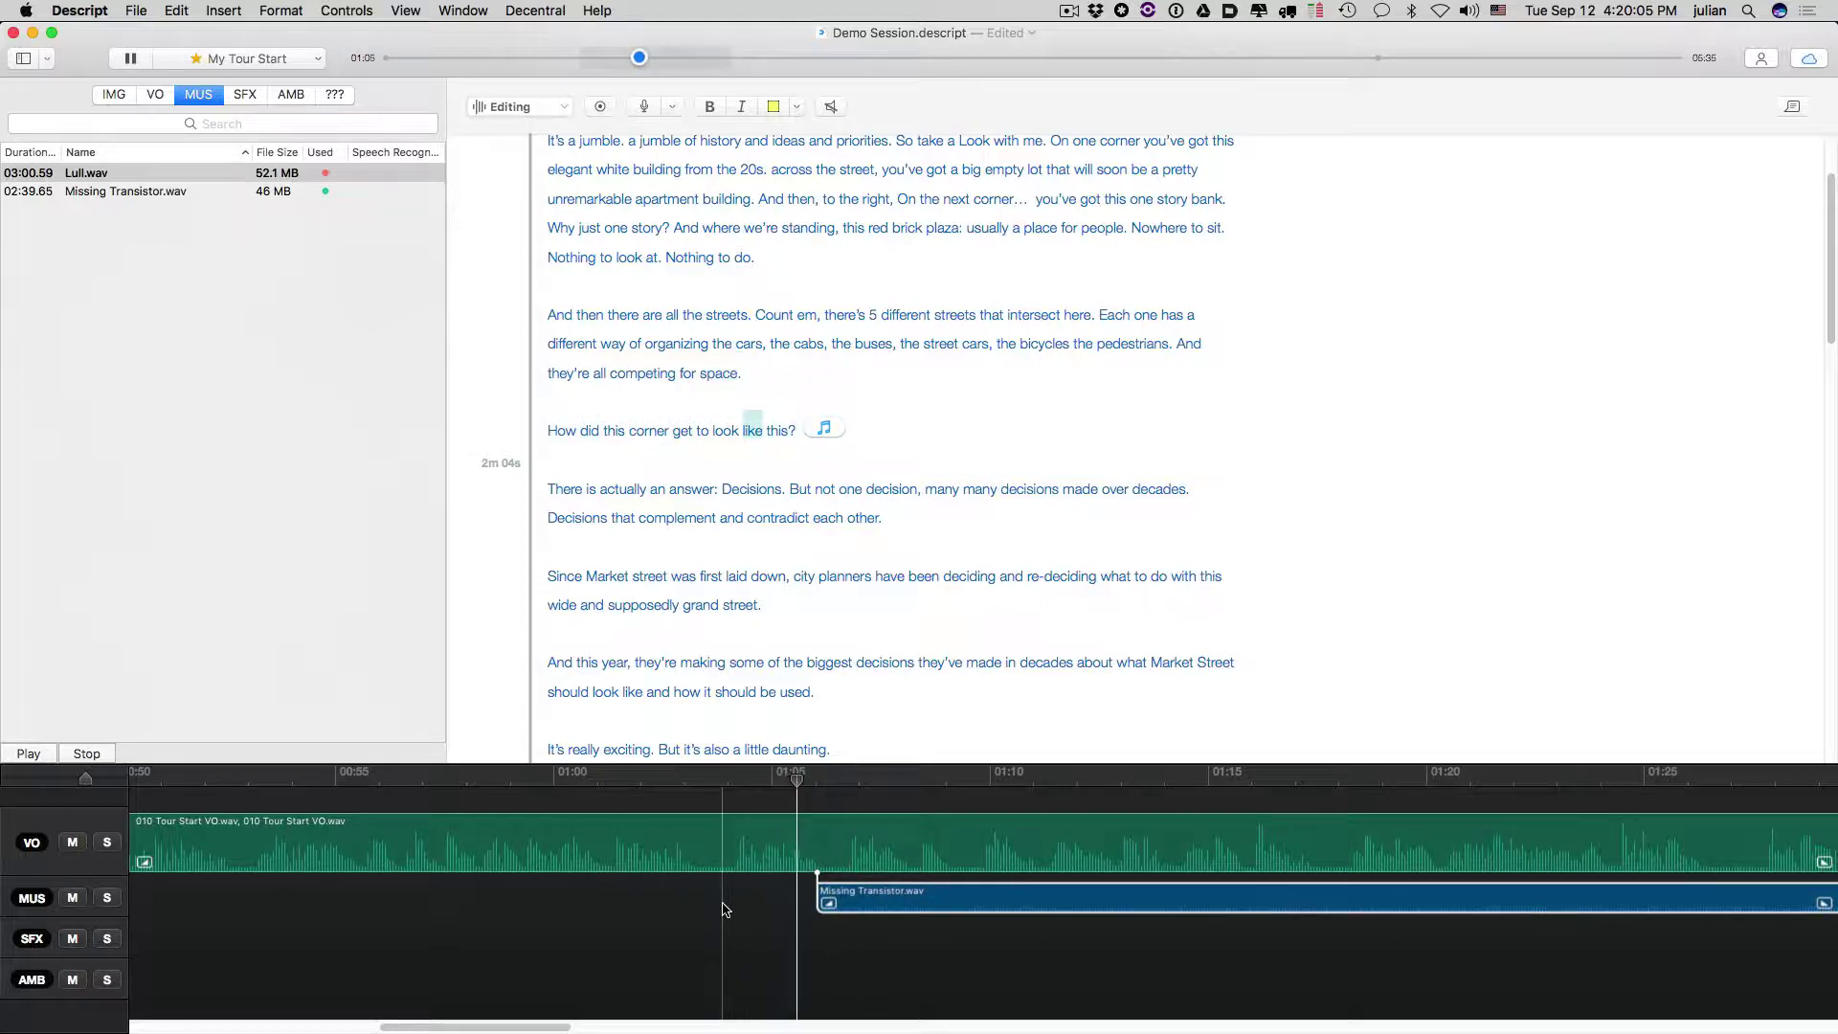
key(space)
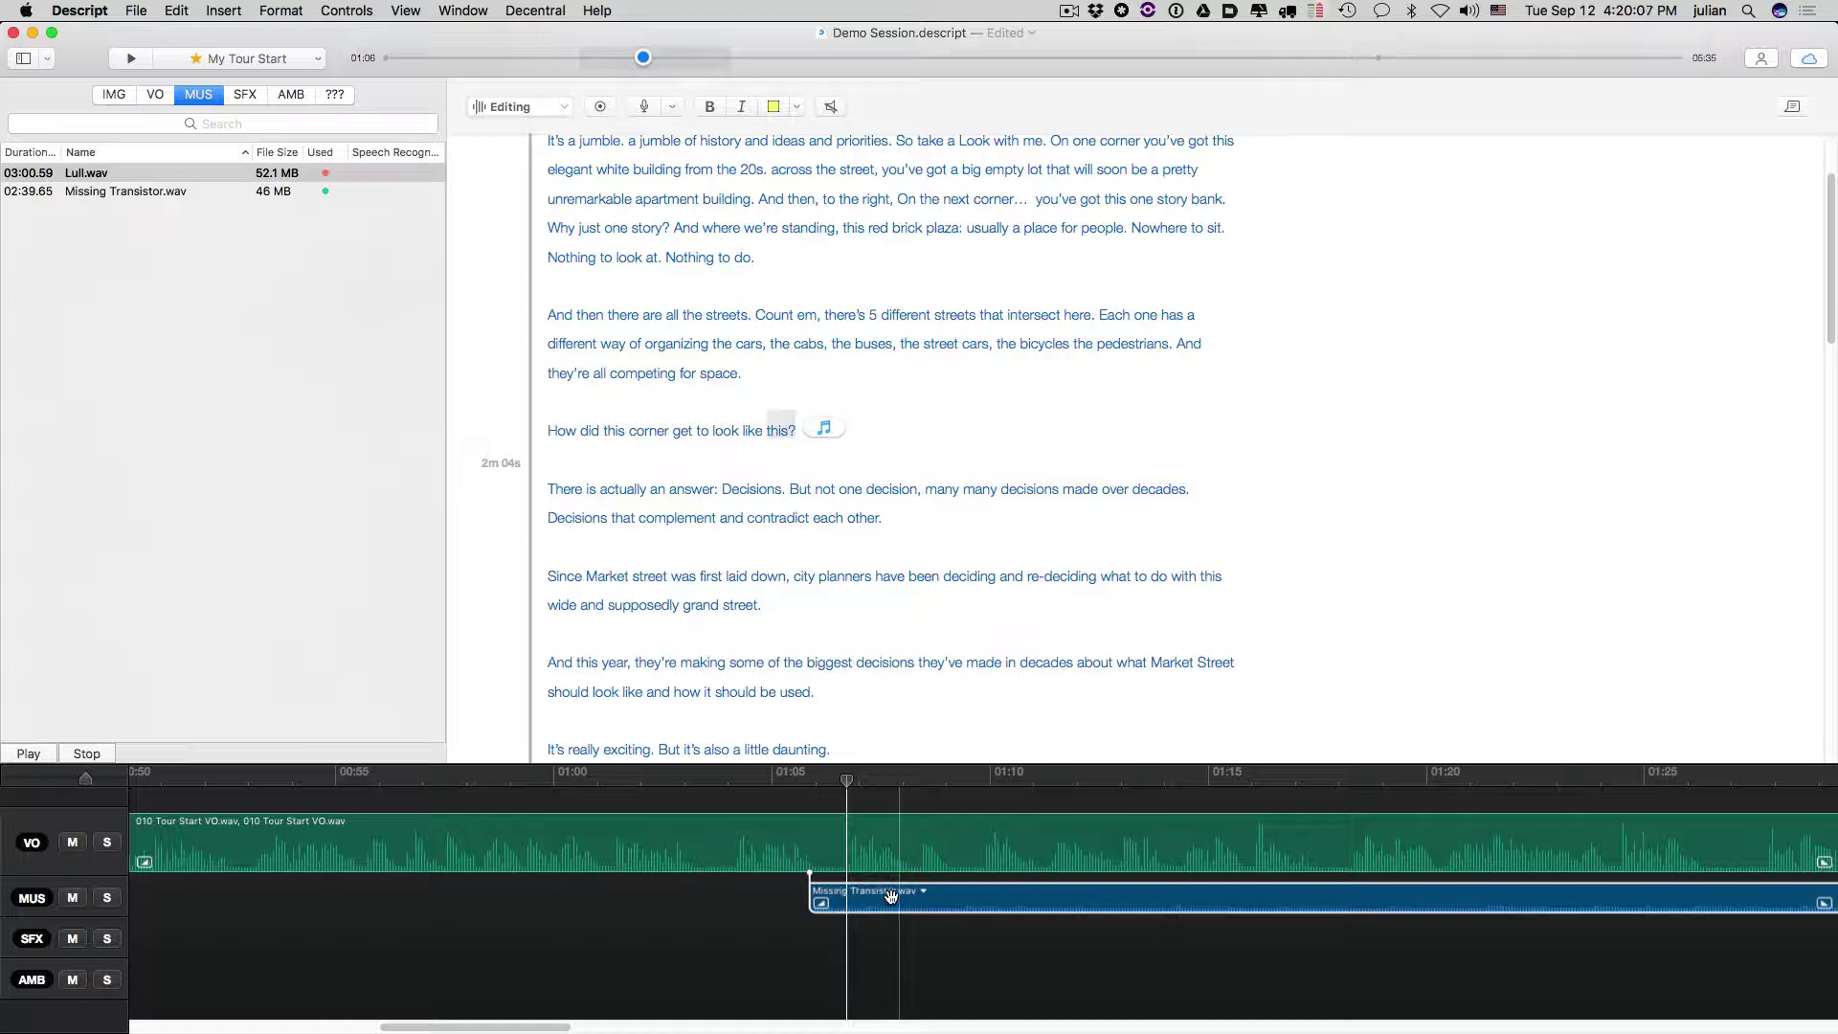
click(731, 907)
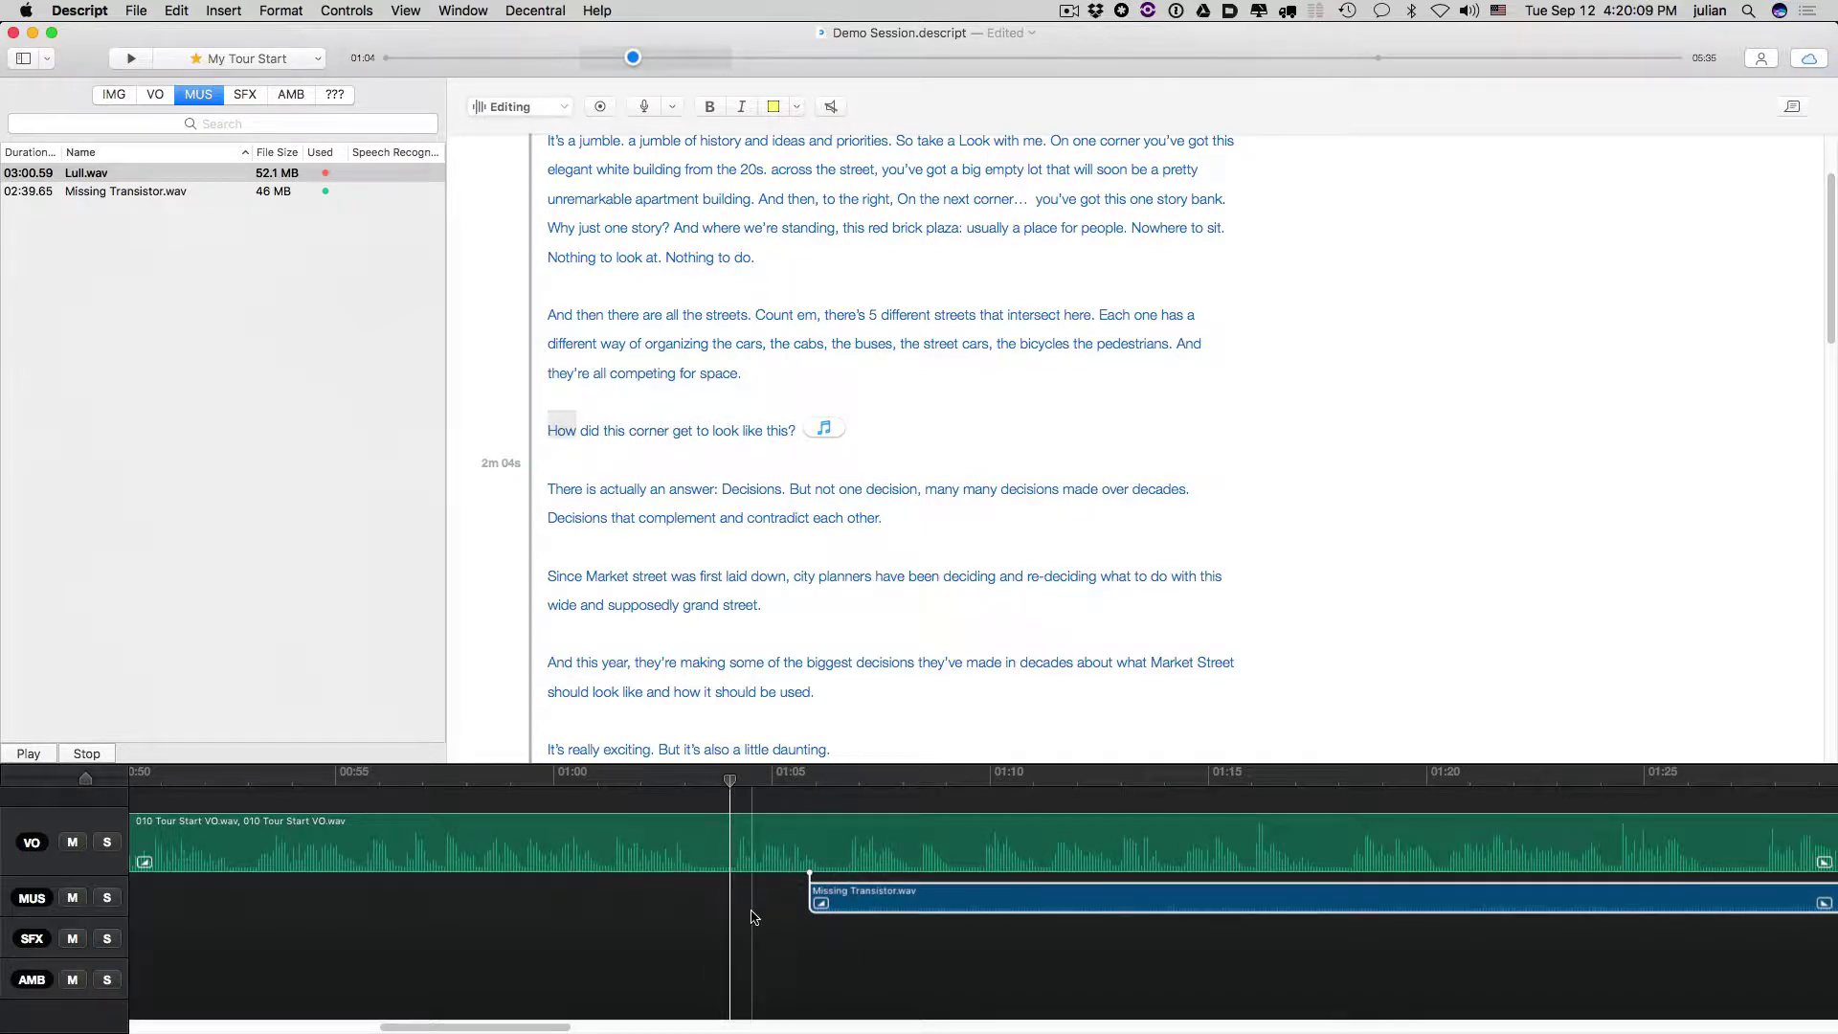
key(space)
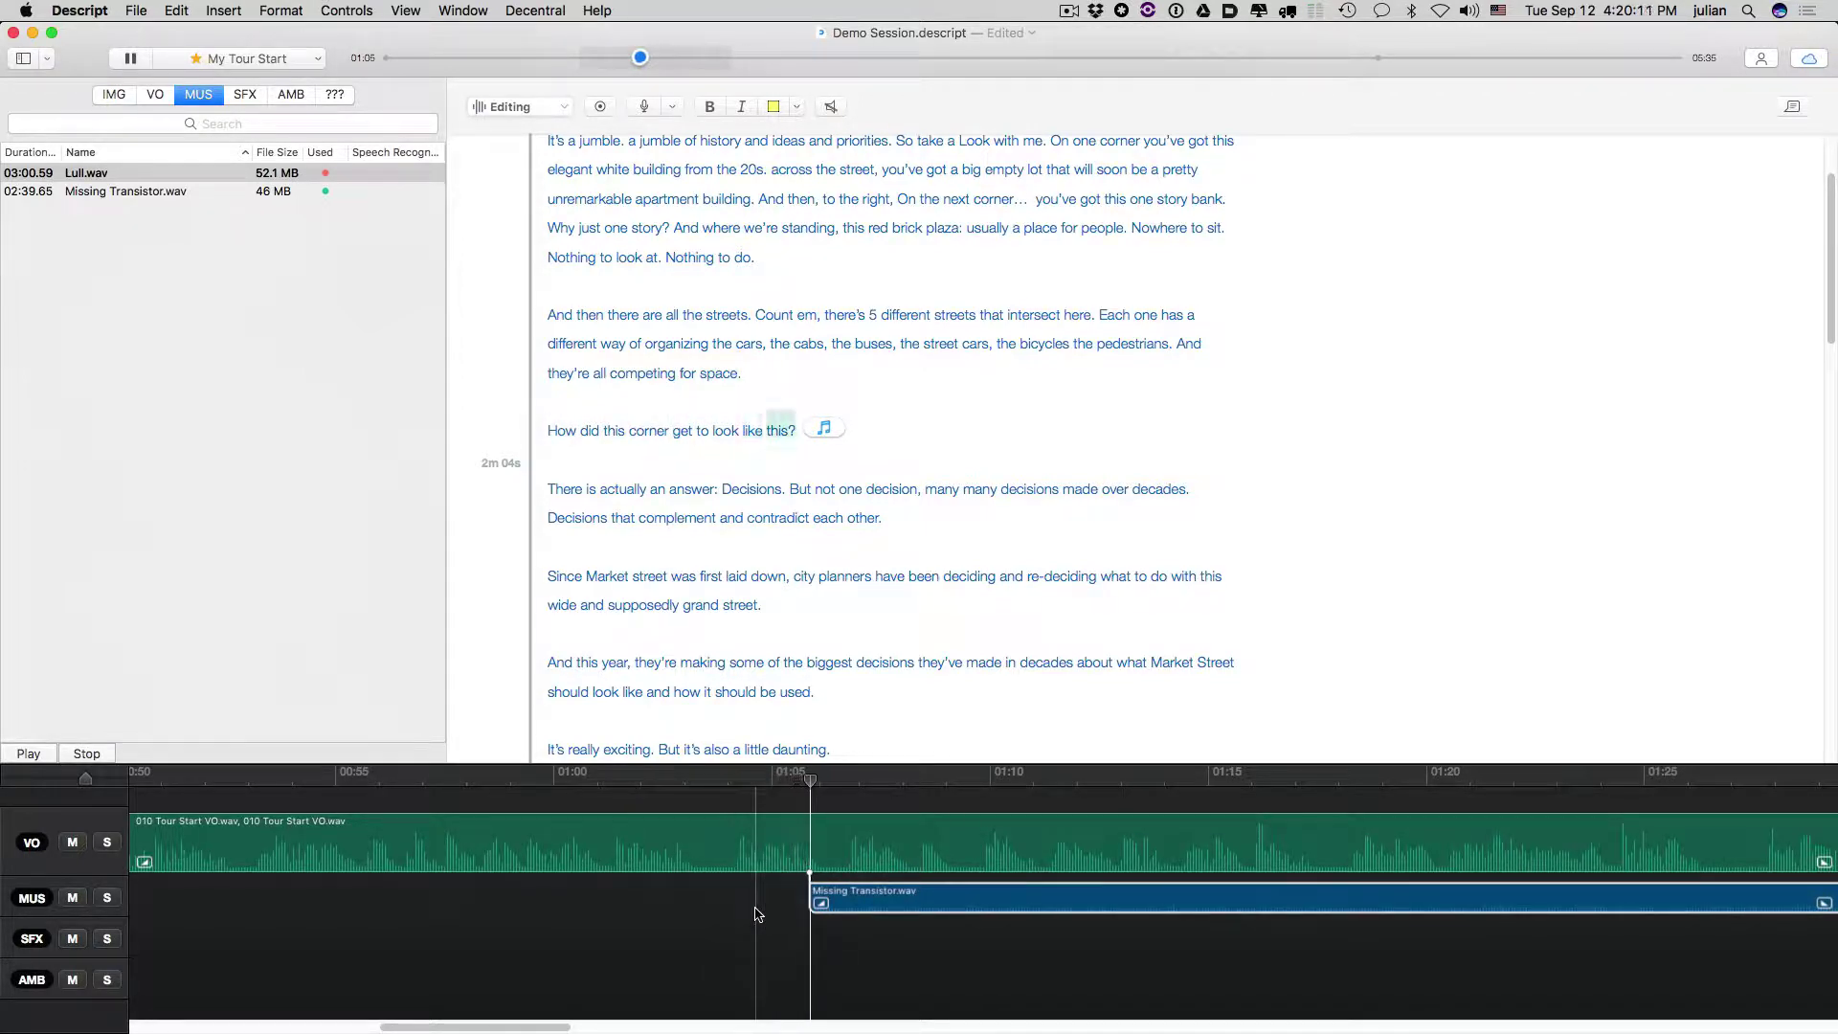
click(709, 903)
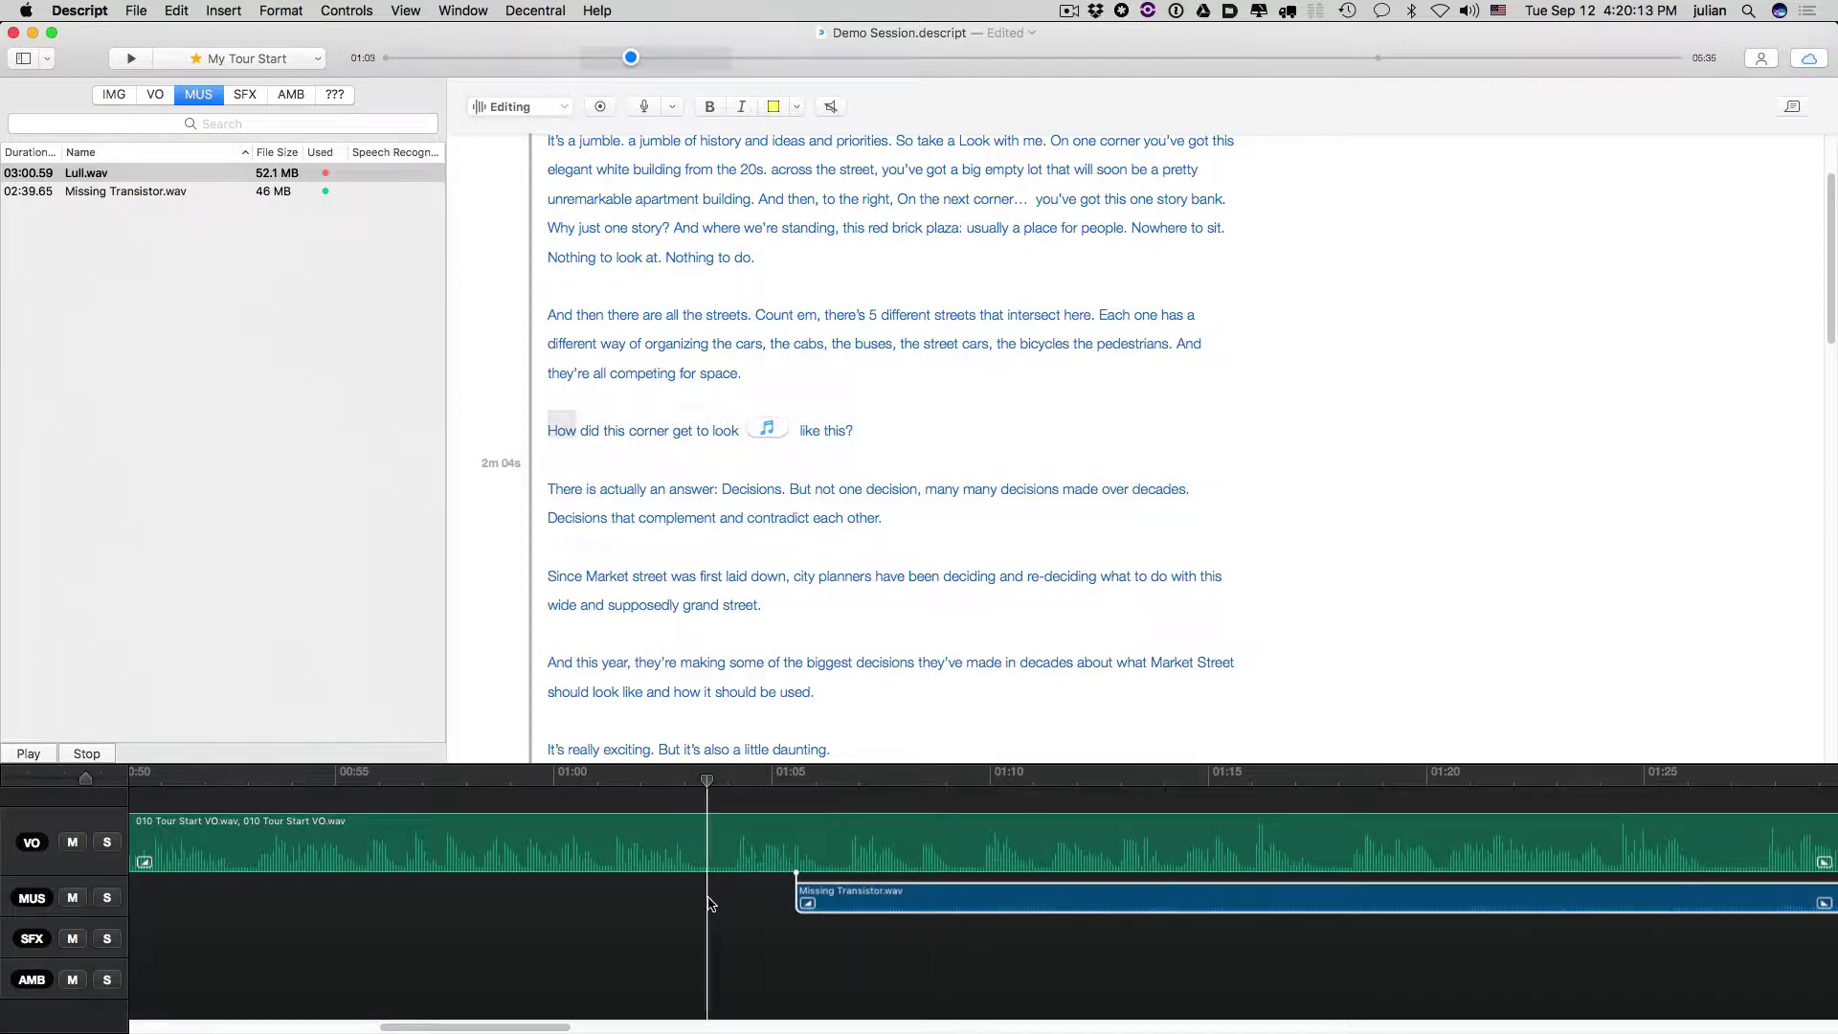
key(space)
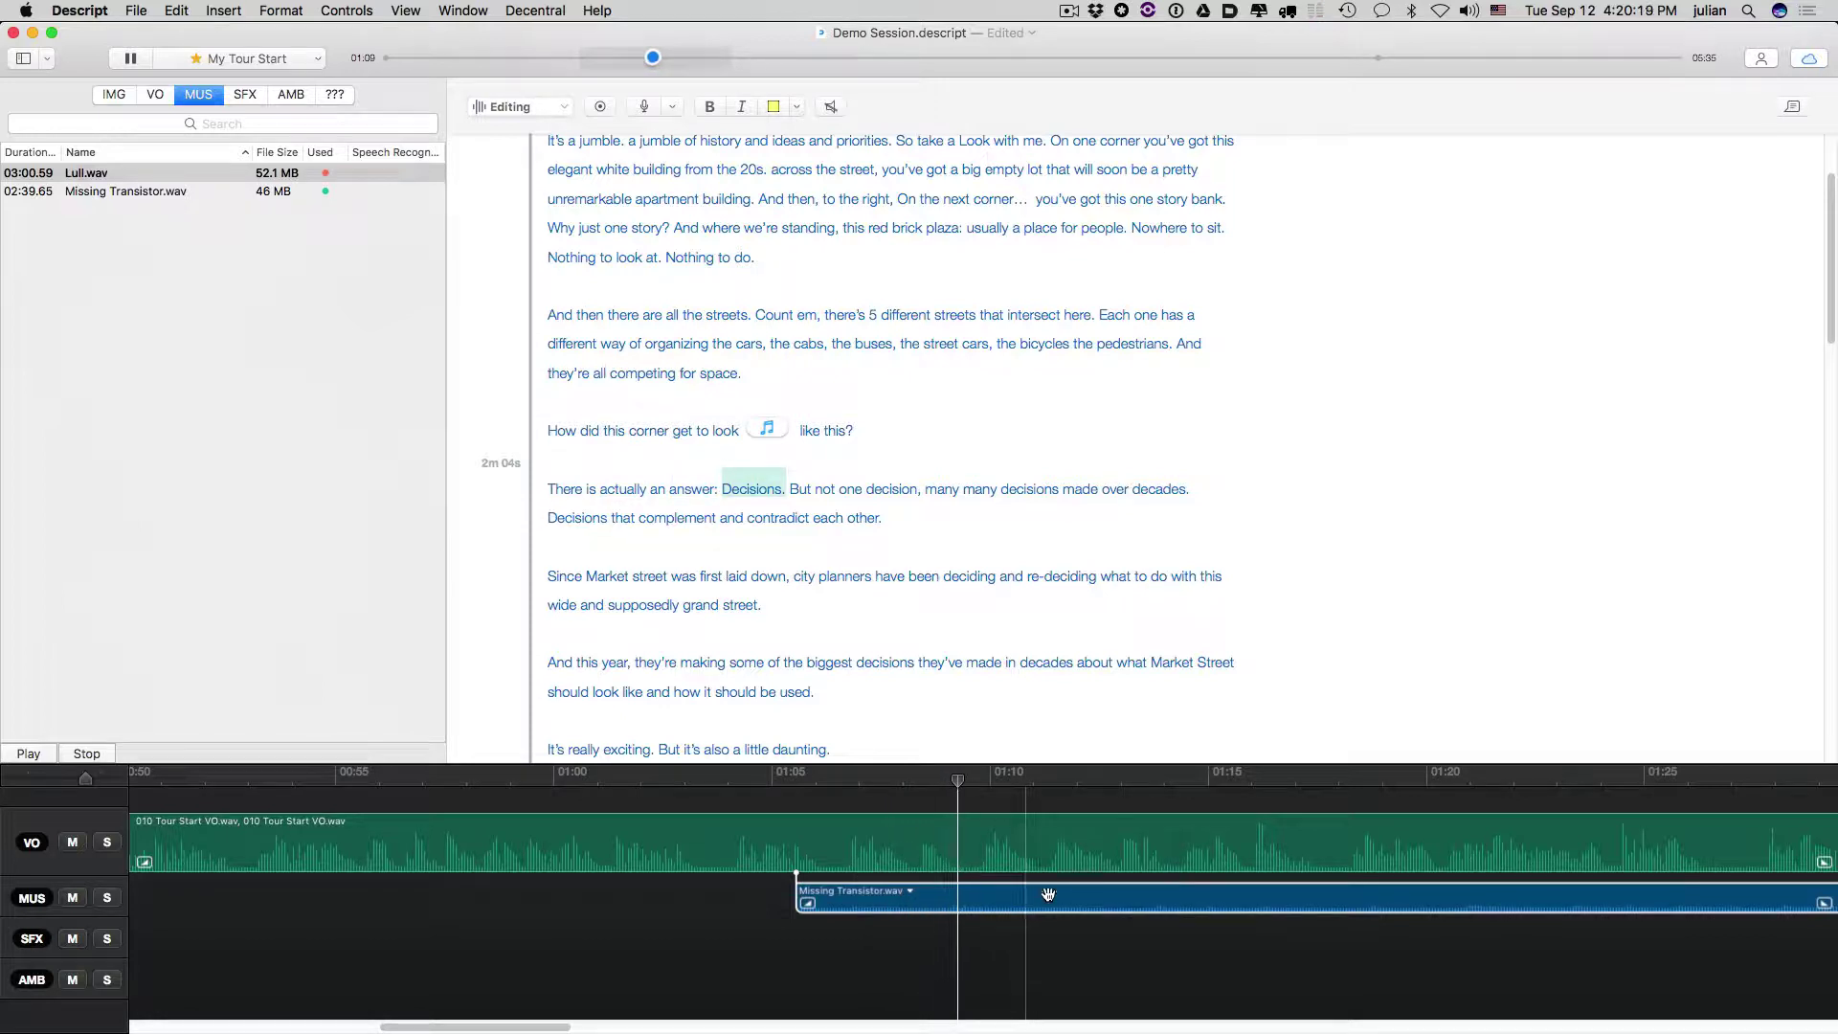
scroll(1048, 894, down, 5)
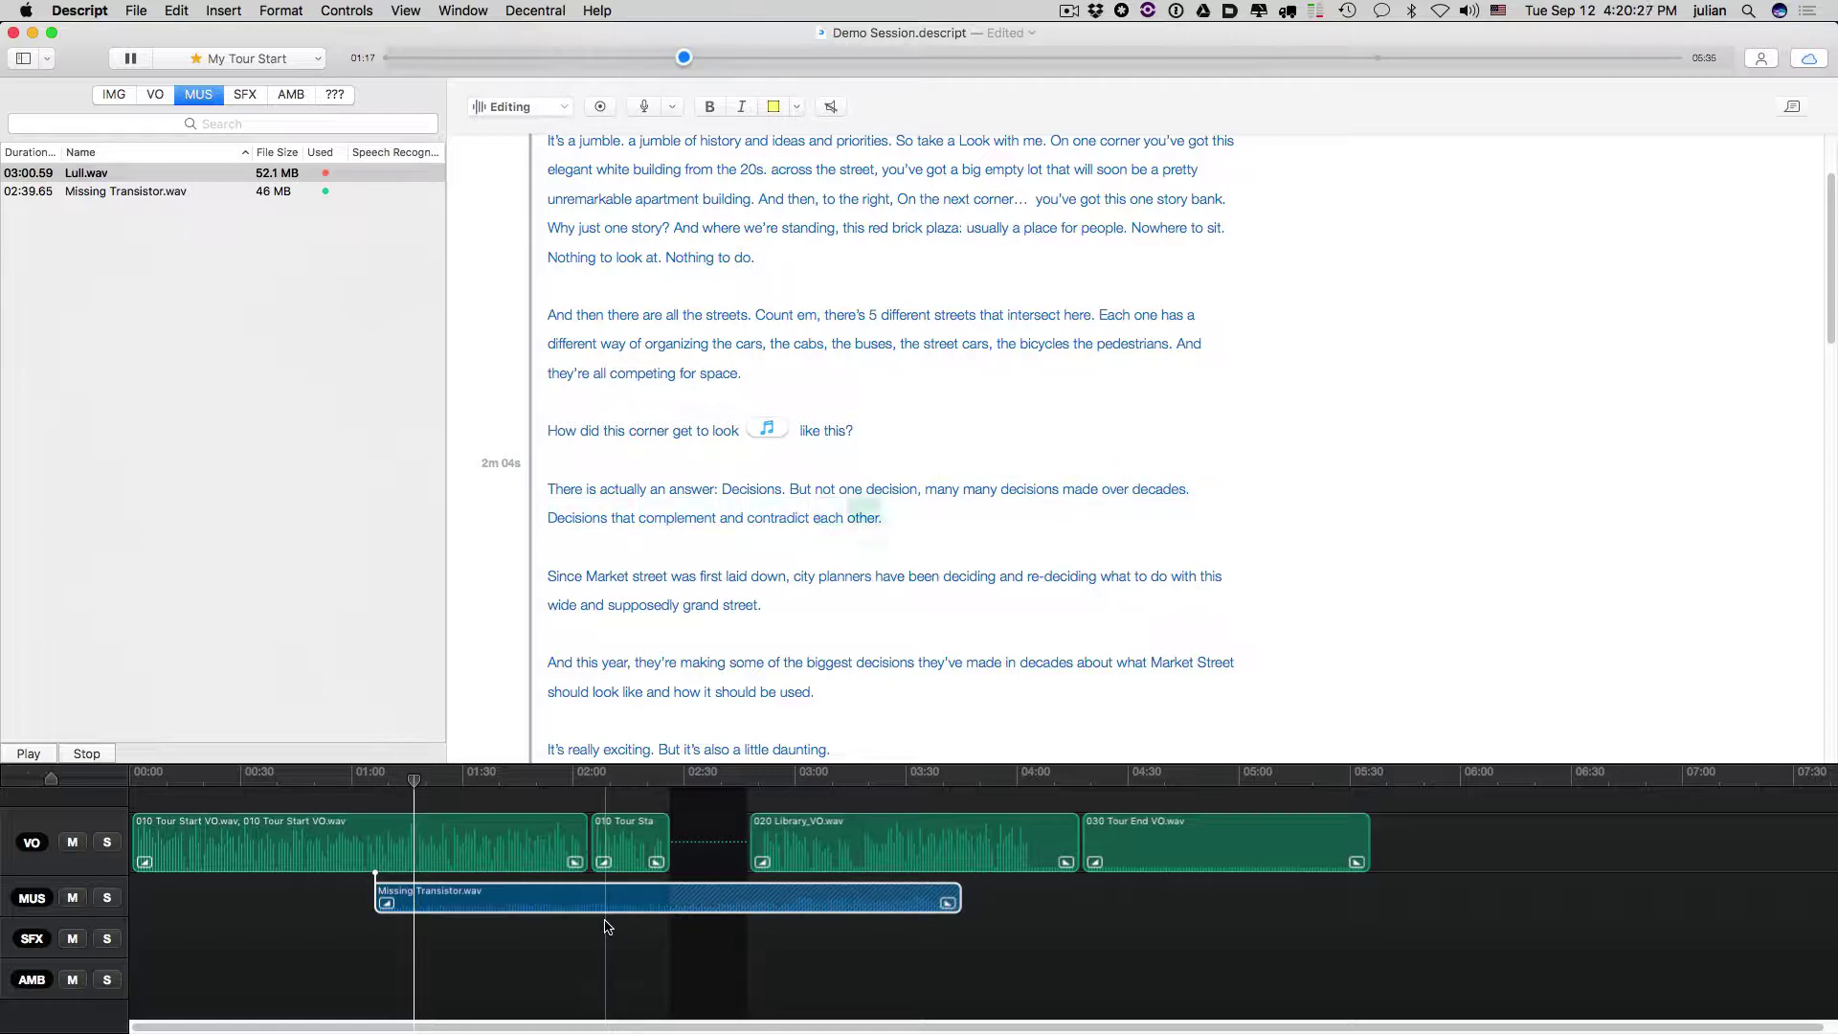
key(space)
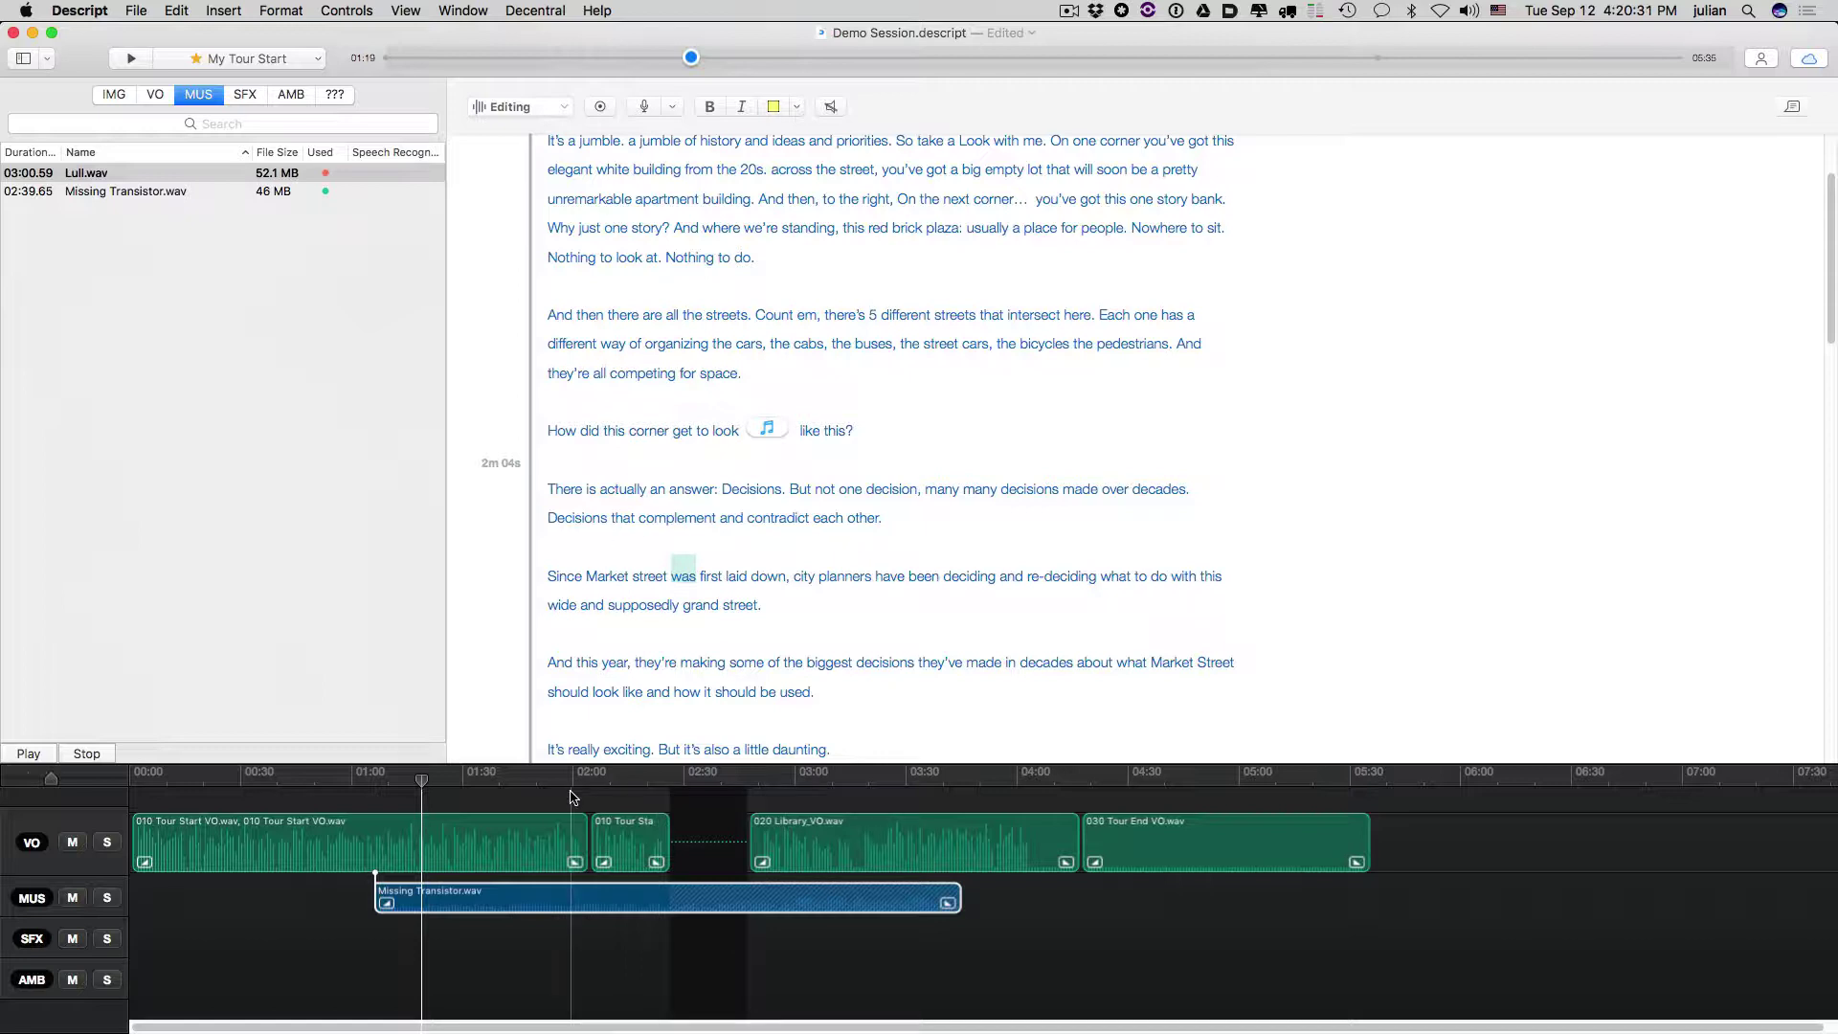
scroll(715, 549, up, 3)
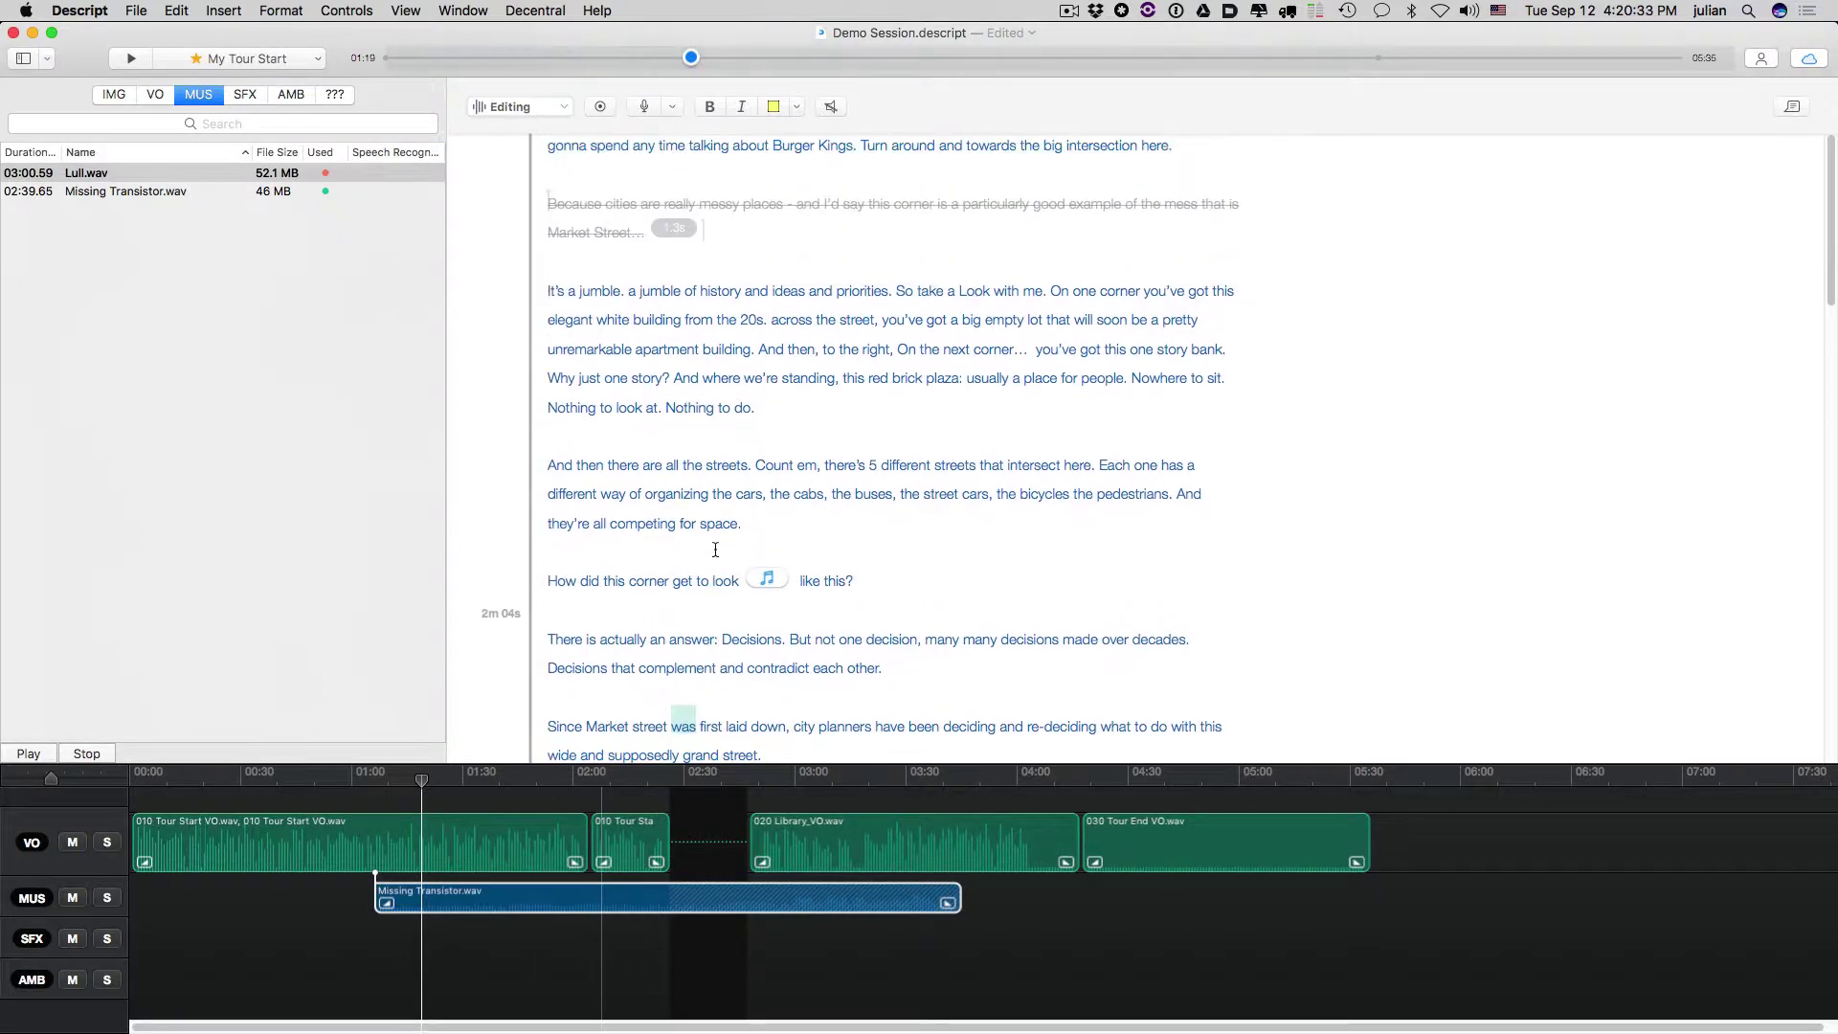
scroll(689, 594, down, 2)
scroll(459, 916, up, 5)
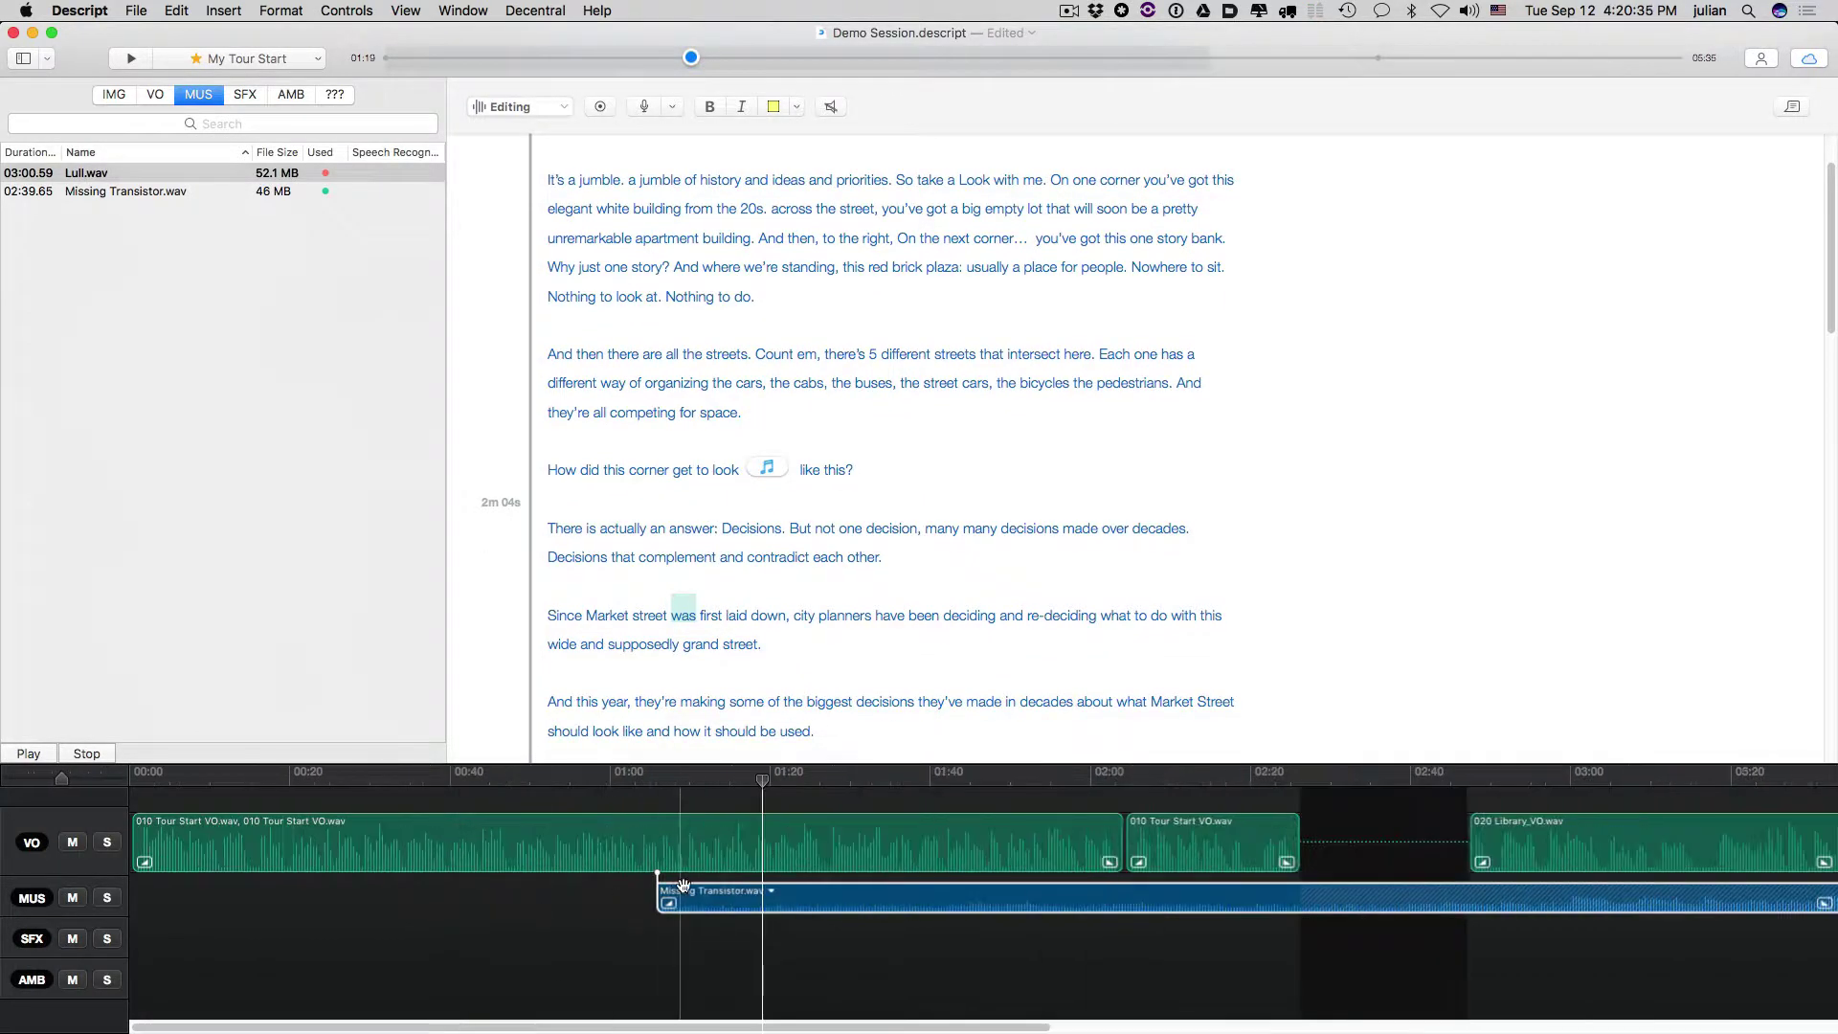
- Open the voiceover's word-level waveform and push 'Decisions.' later to open a pause
double_click(829, 849)
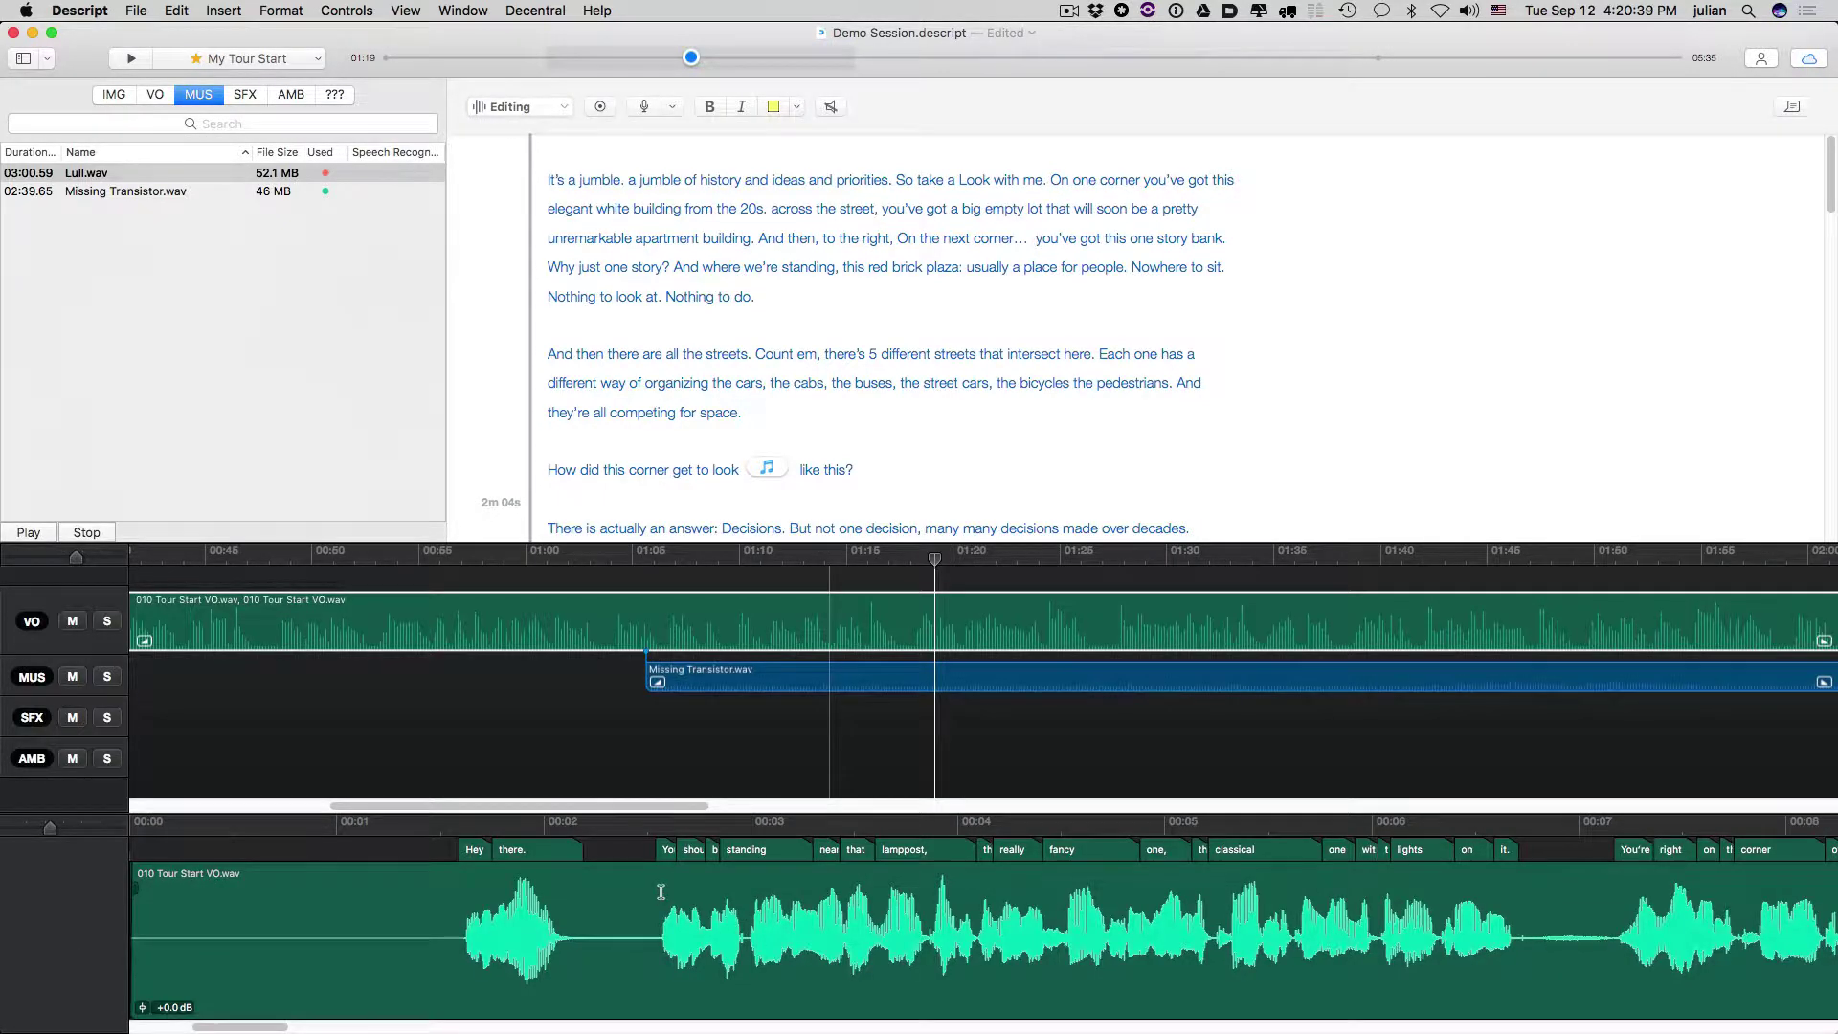
click(609, 557)
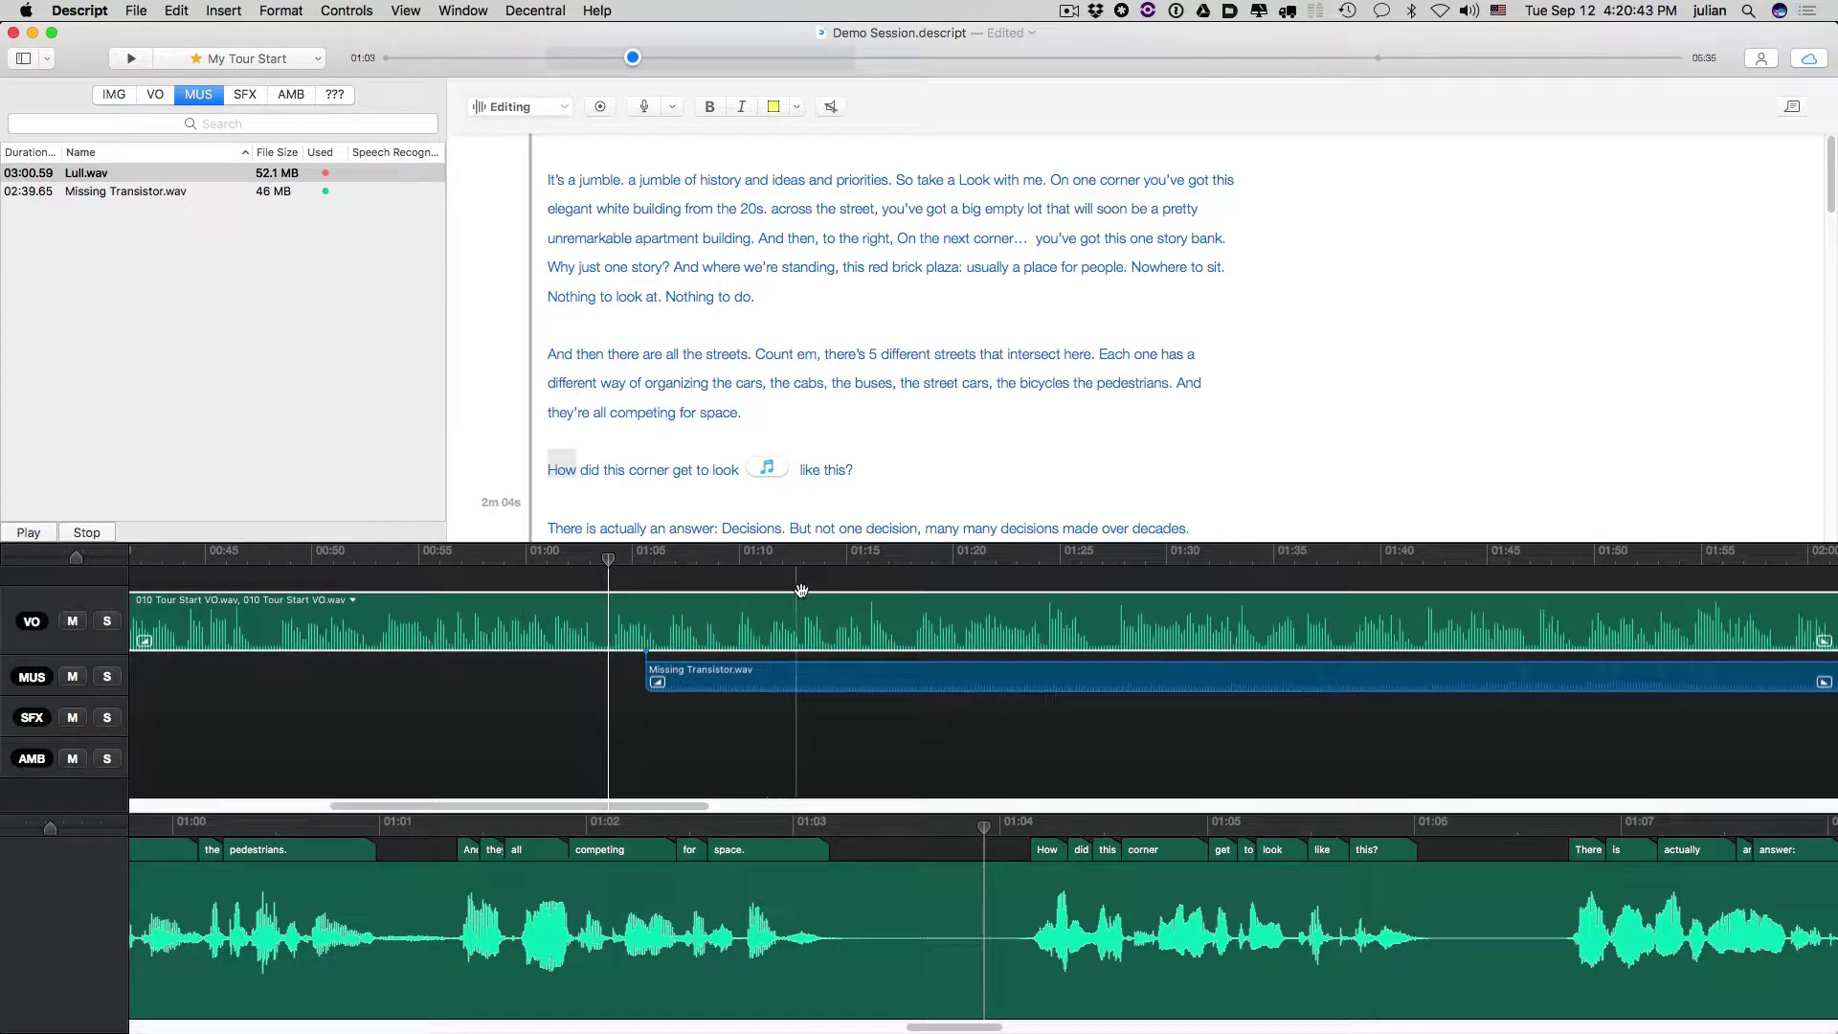
key(space)
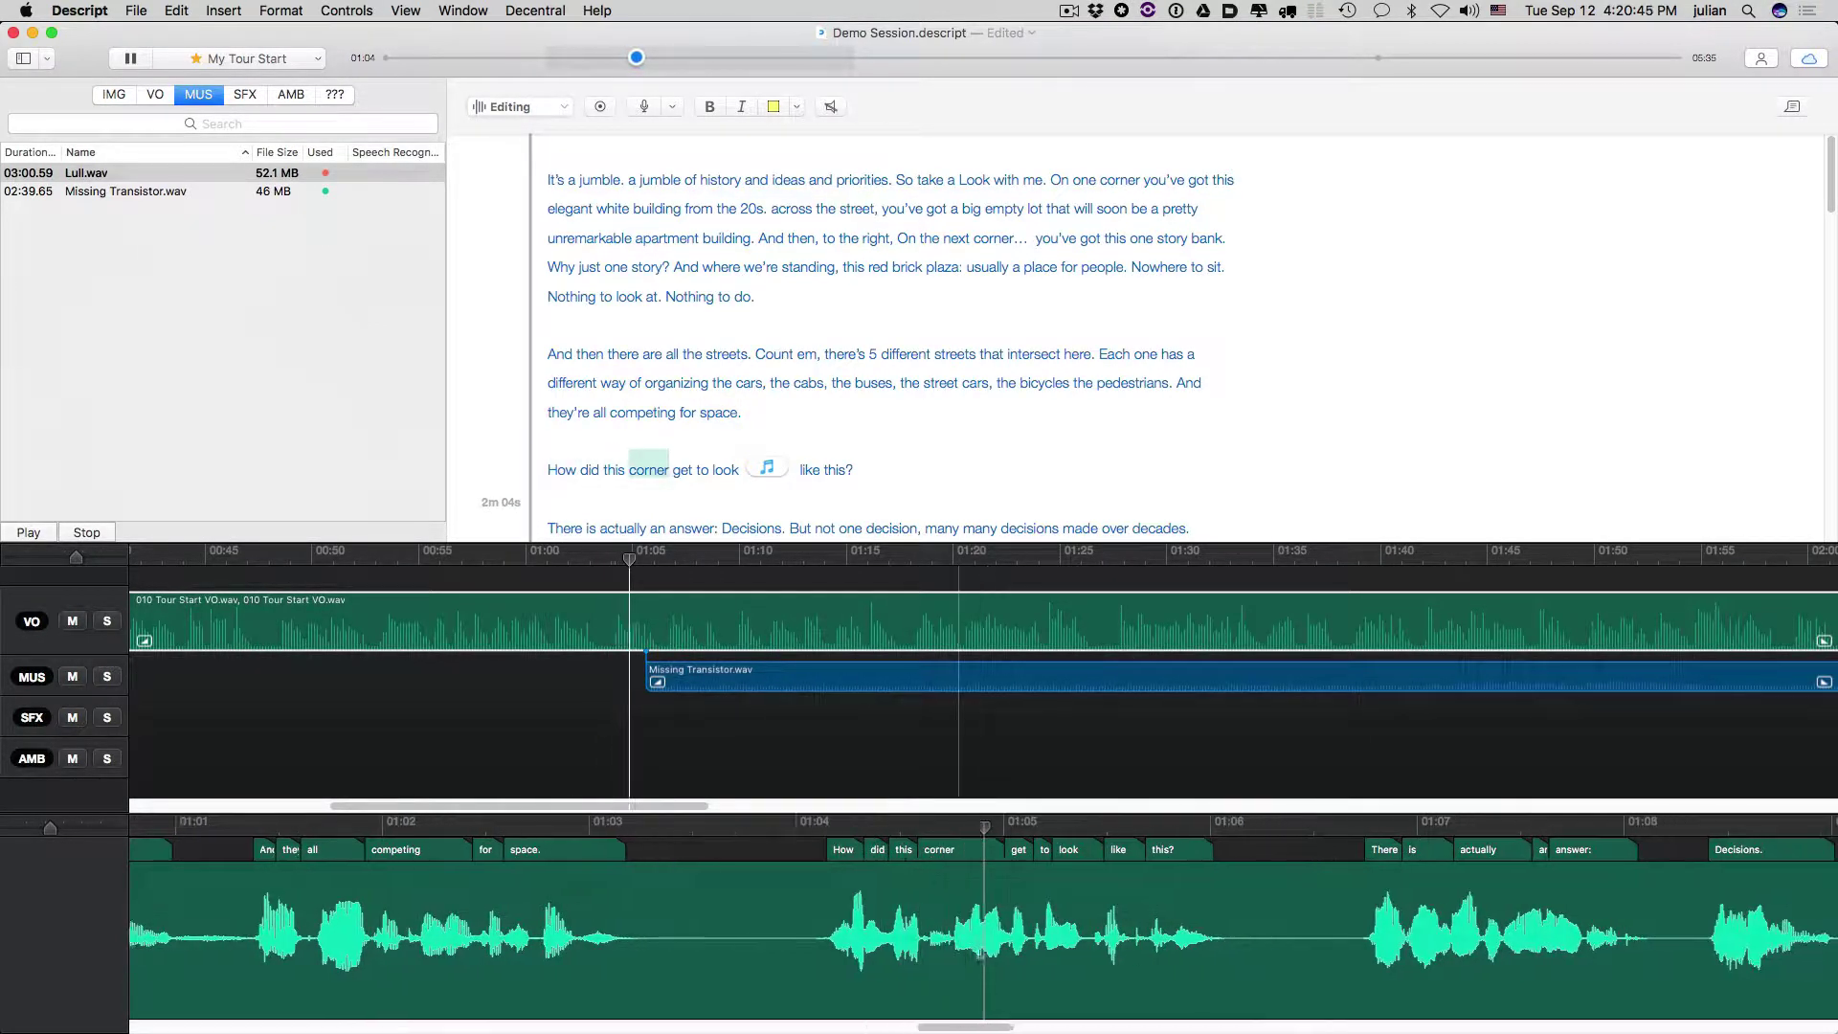
scroll(1131, 957, down, 2)
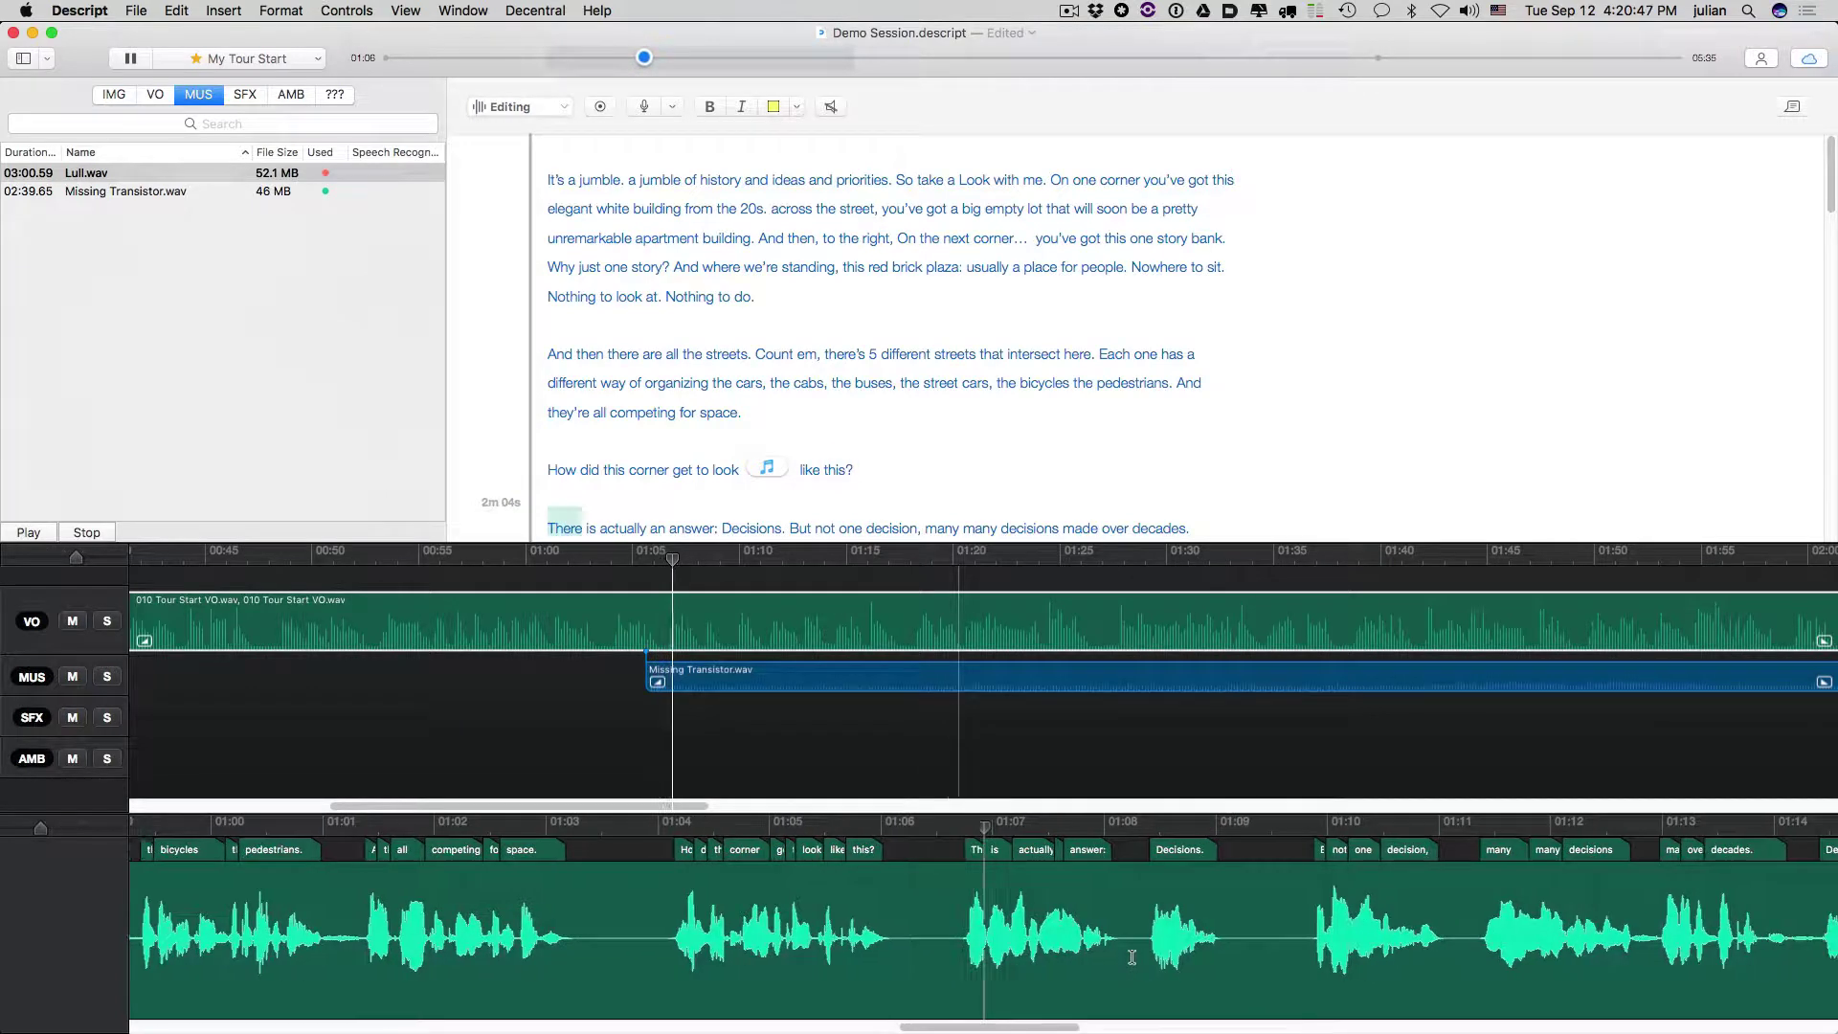
scroll(1130, 958, down, 1)
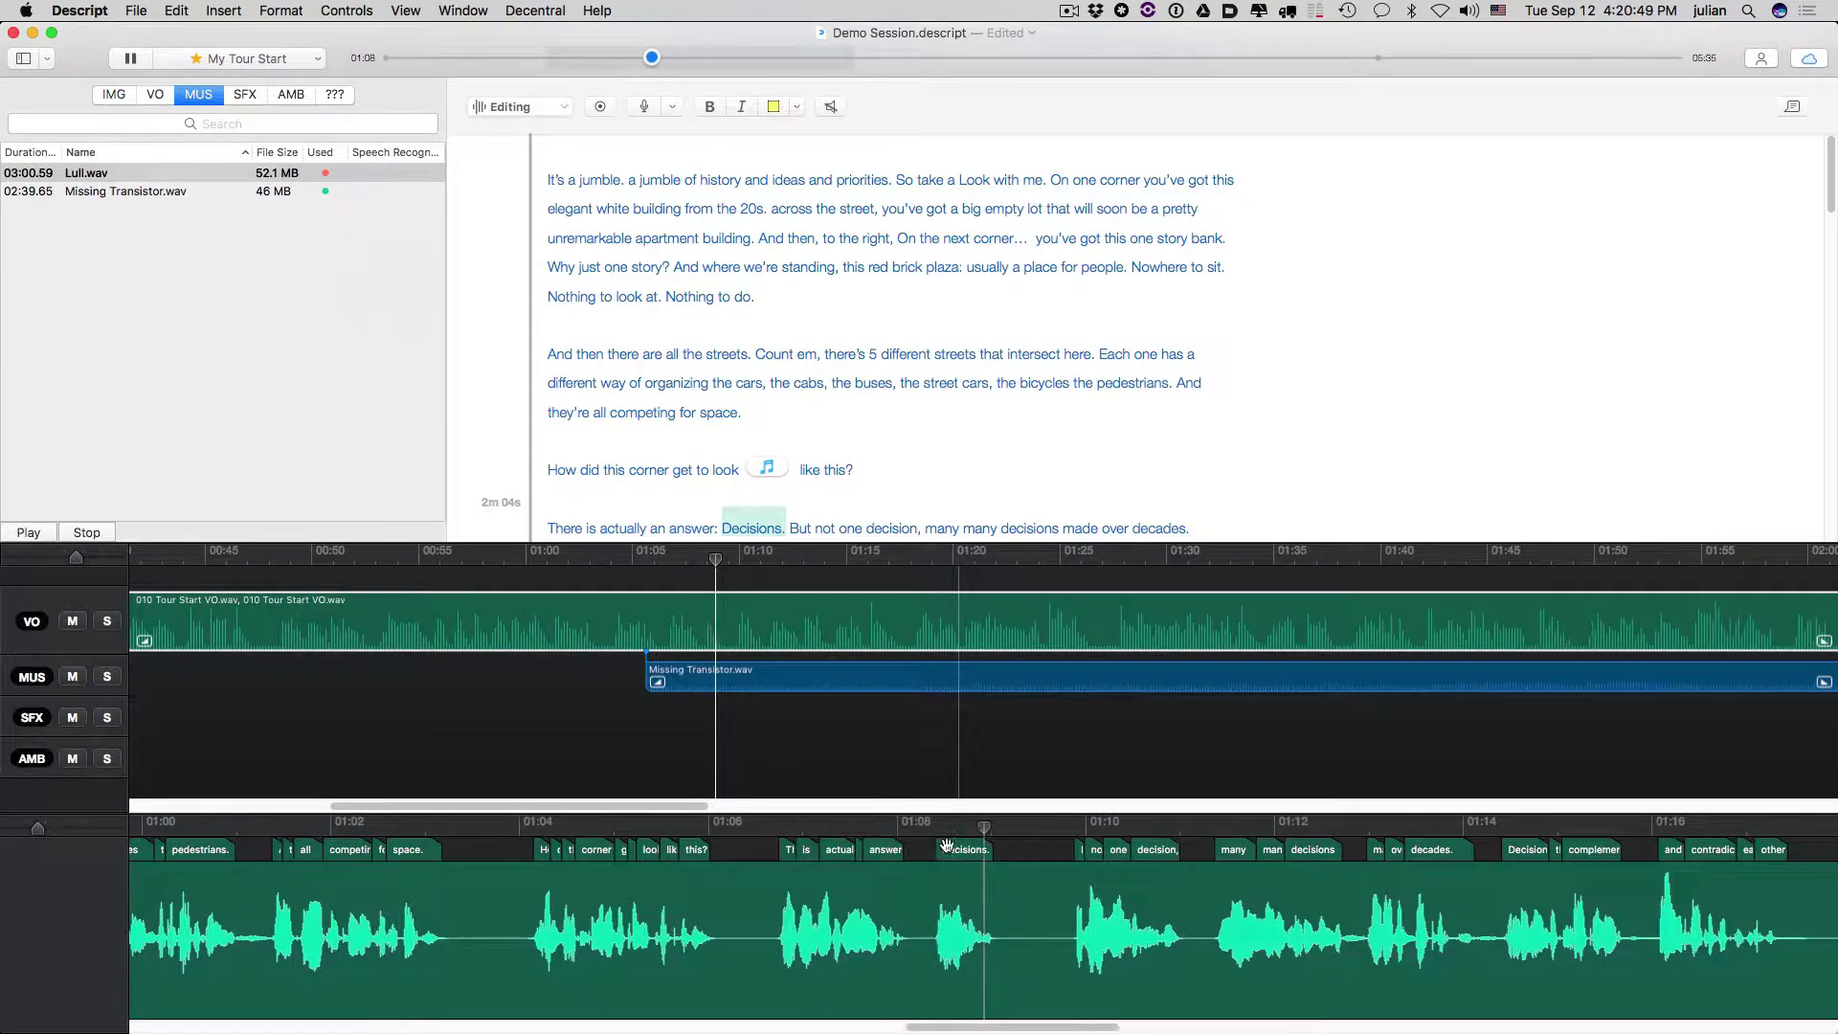
drag(958, 851, 1021, 851)
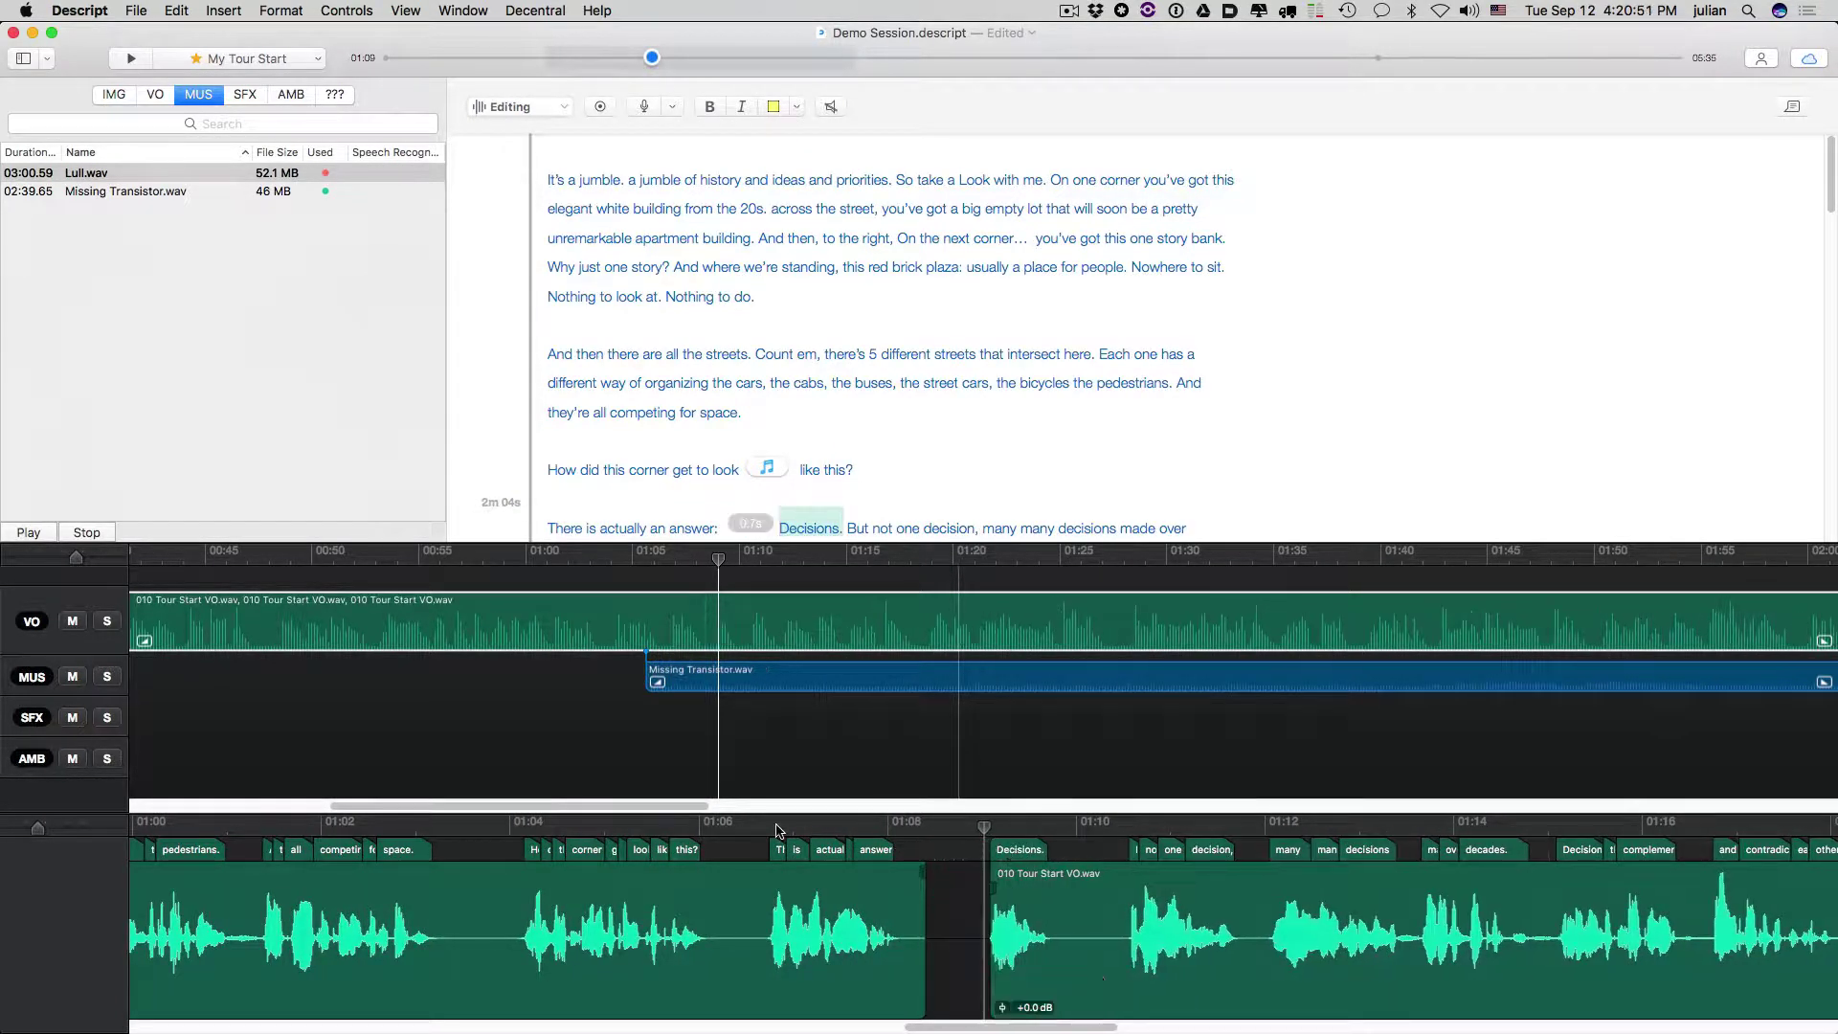
key(space)
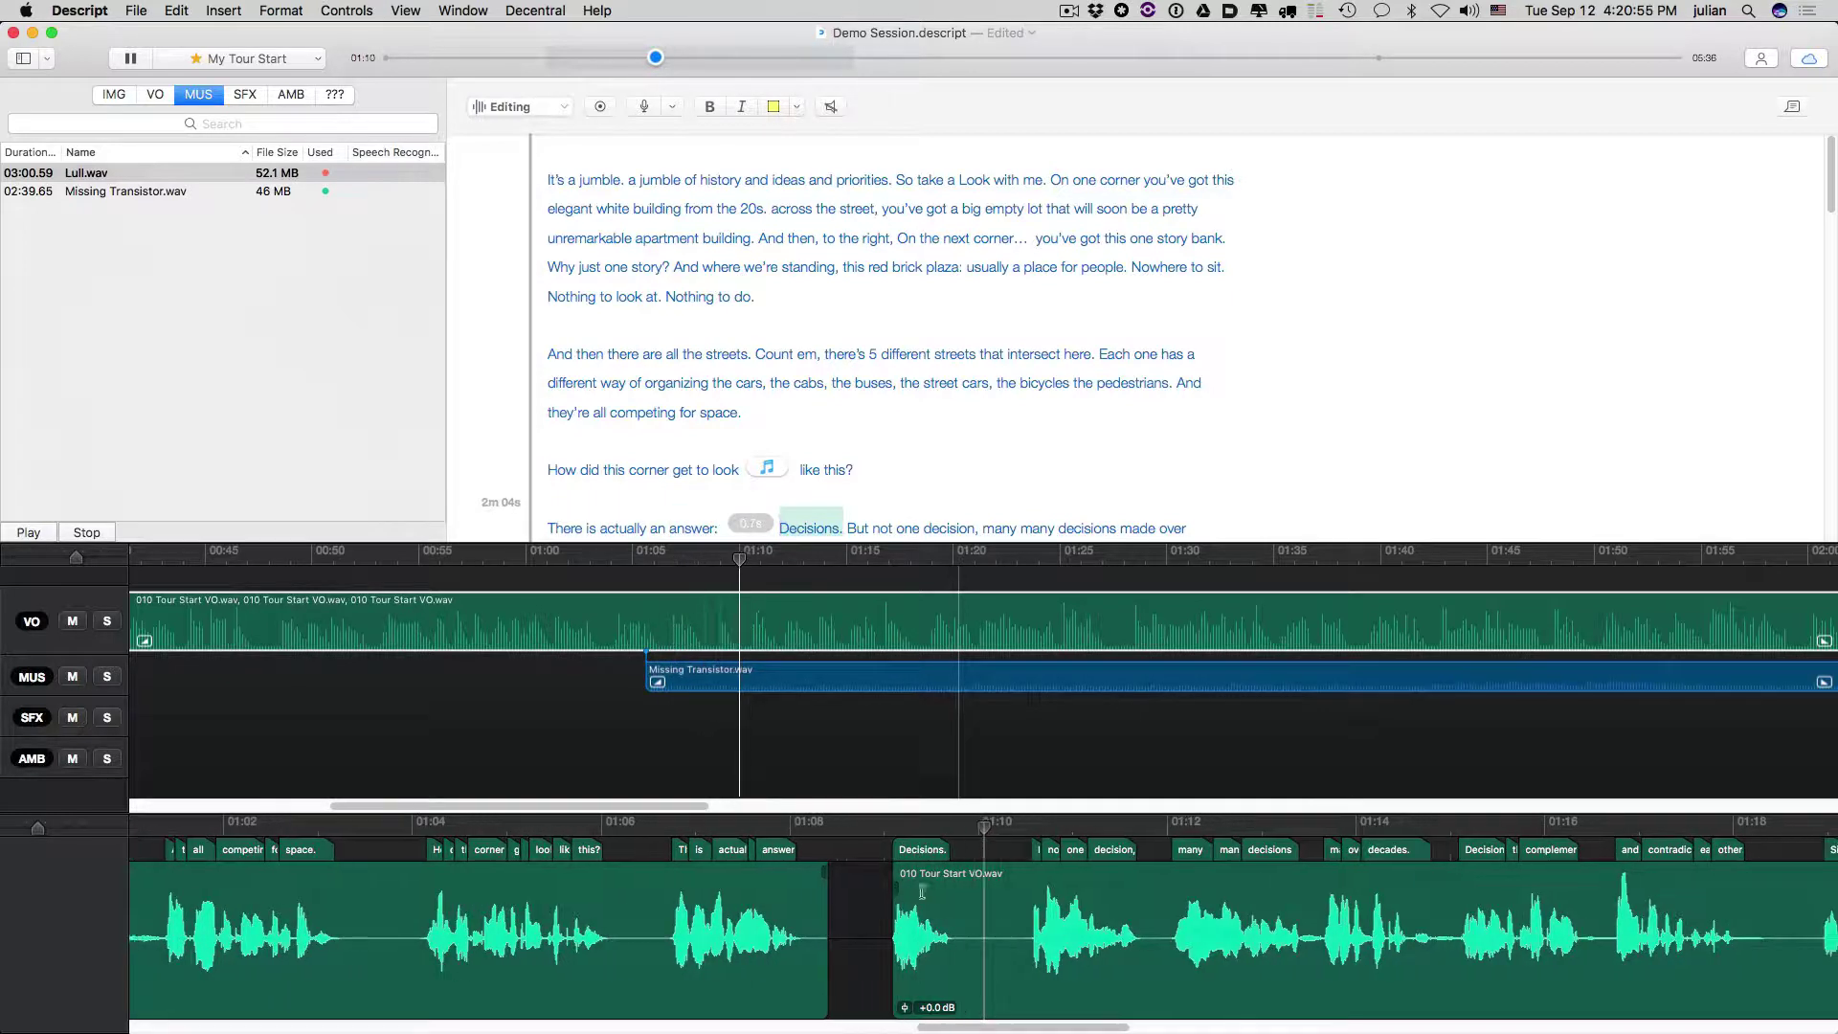
- Adjust and replay until the pause before 'Decisions.' is about 0.3 s
mouse_move(907, 851)
mouse_down()
mouse_move(855, 851)
mouse_move(938, 851)
mouse_up()
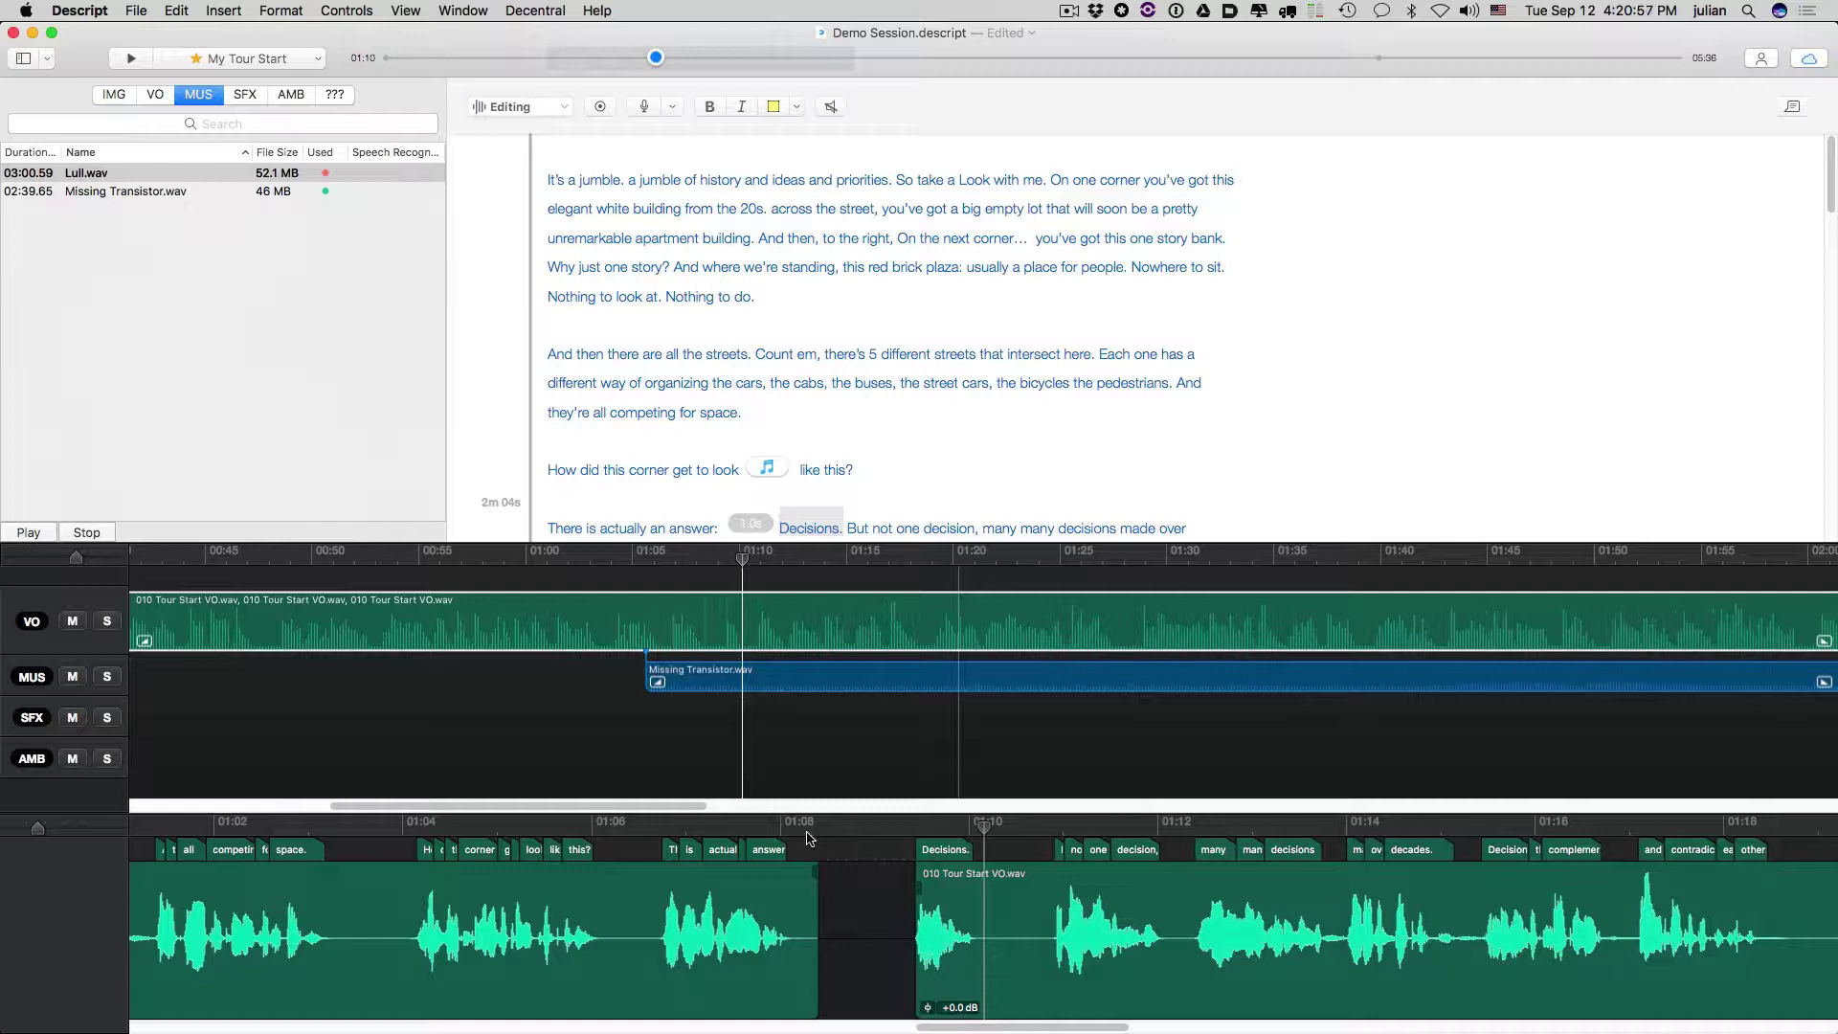
click(738, 823)
key(space)
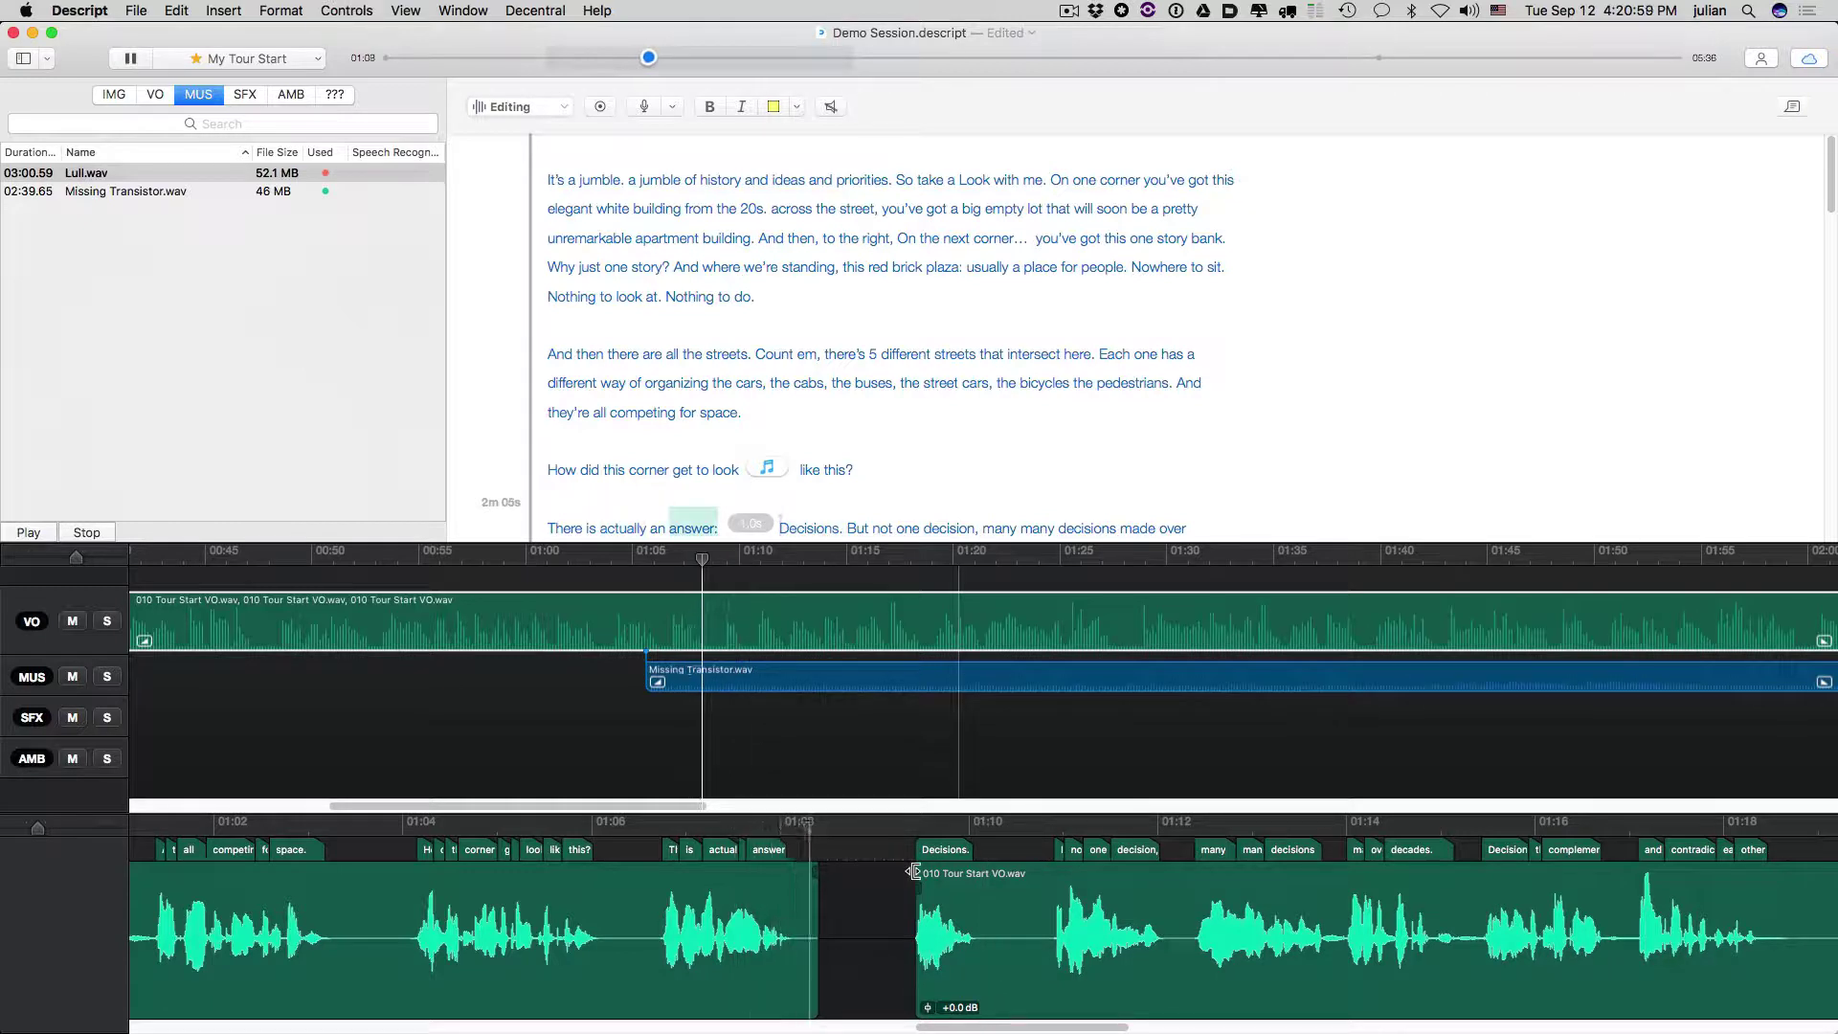
drag(938, 849, 867, 847)
key(space)
click(744, 826)
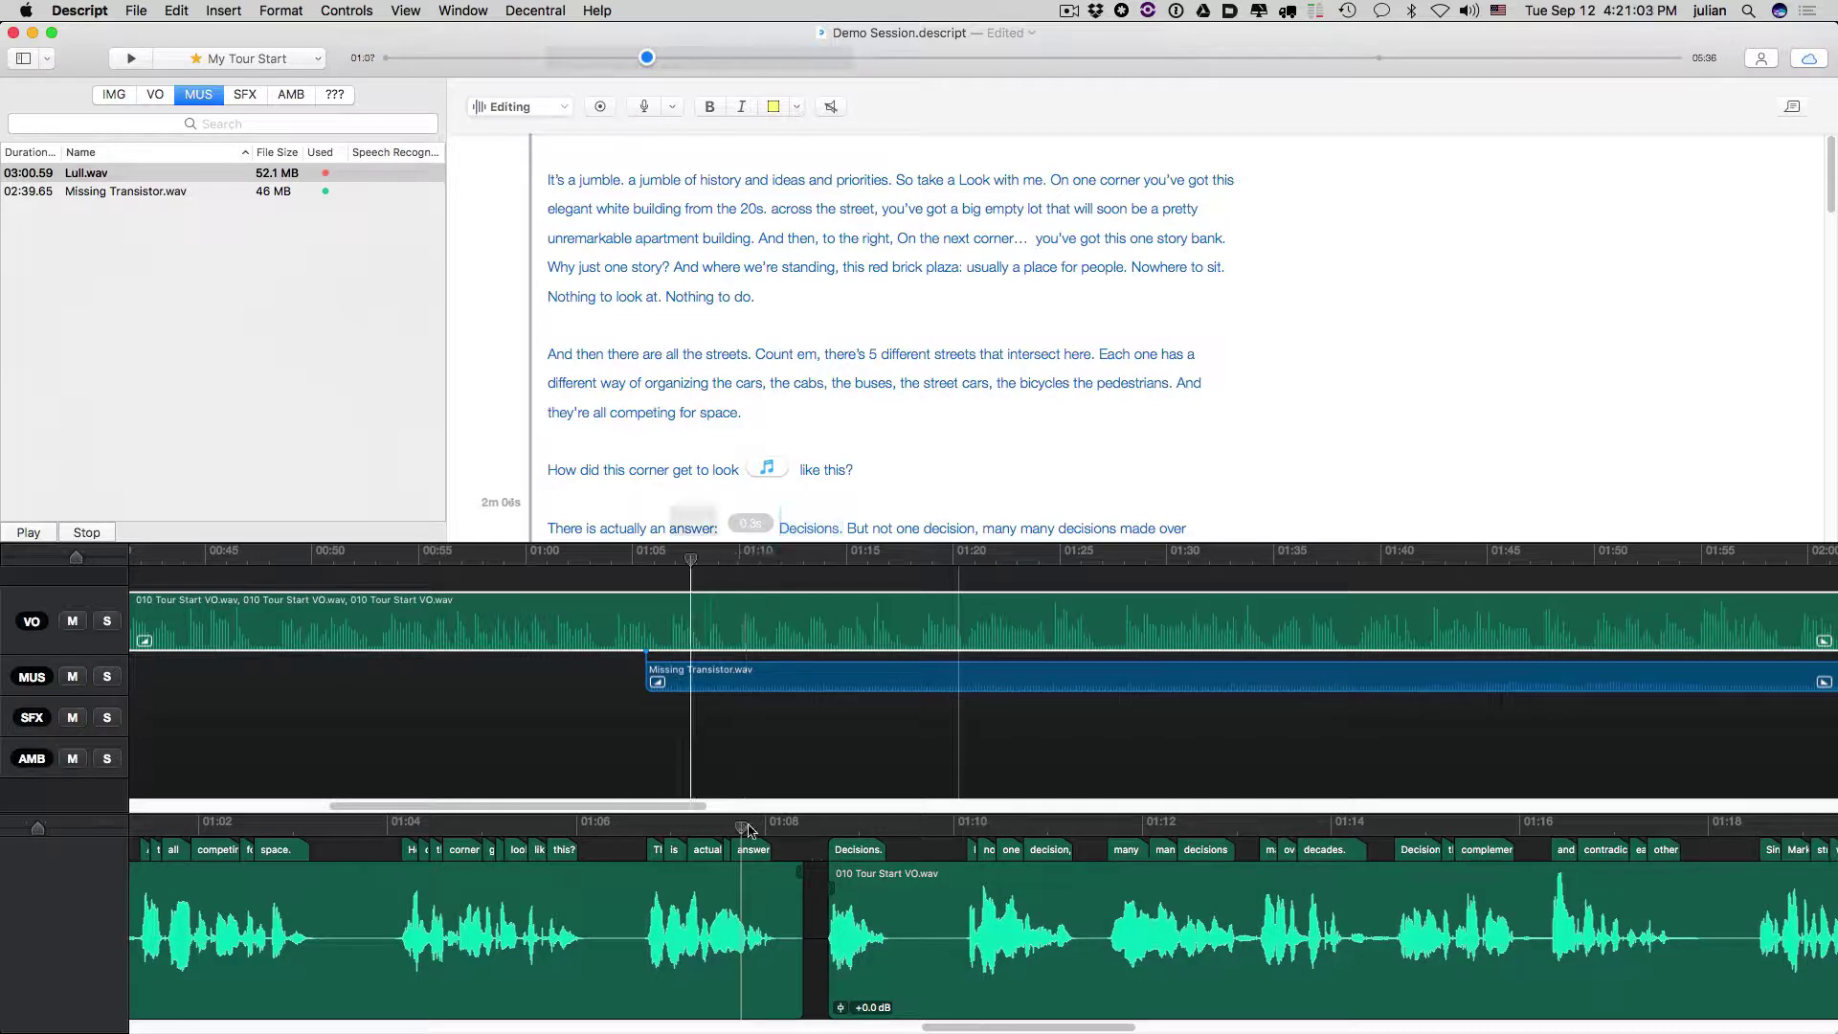
key(space)
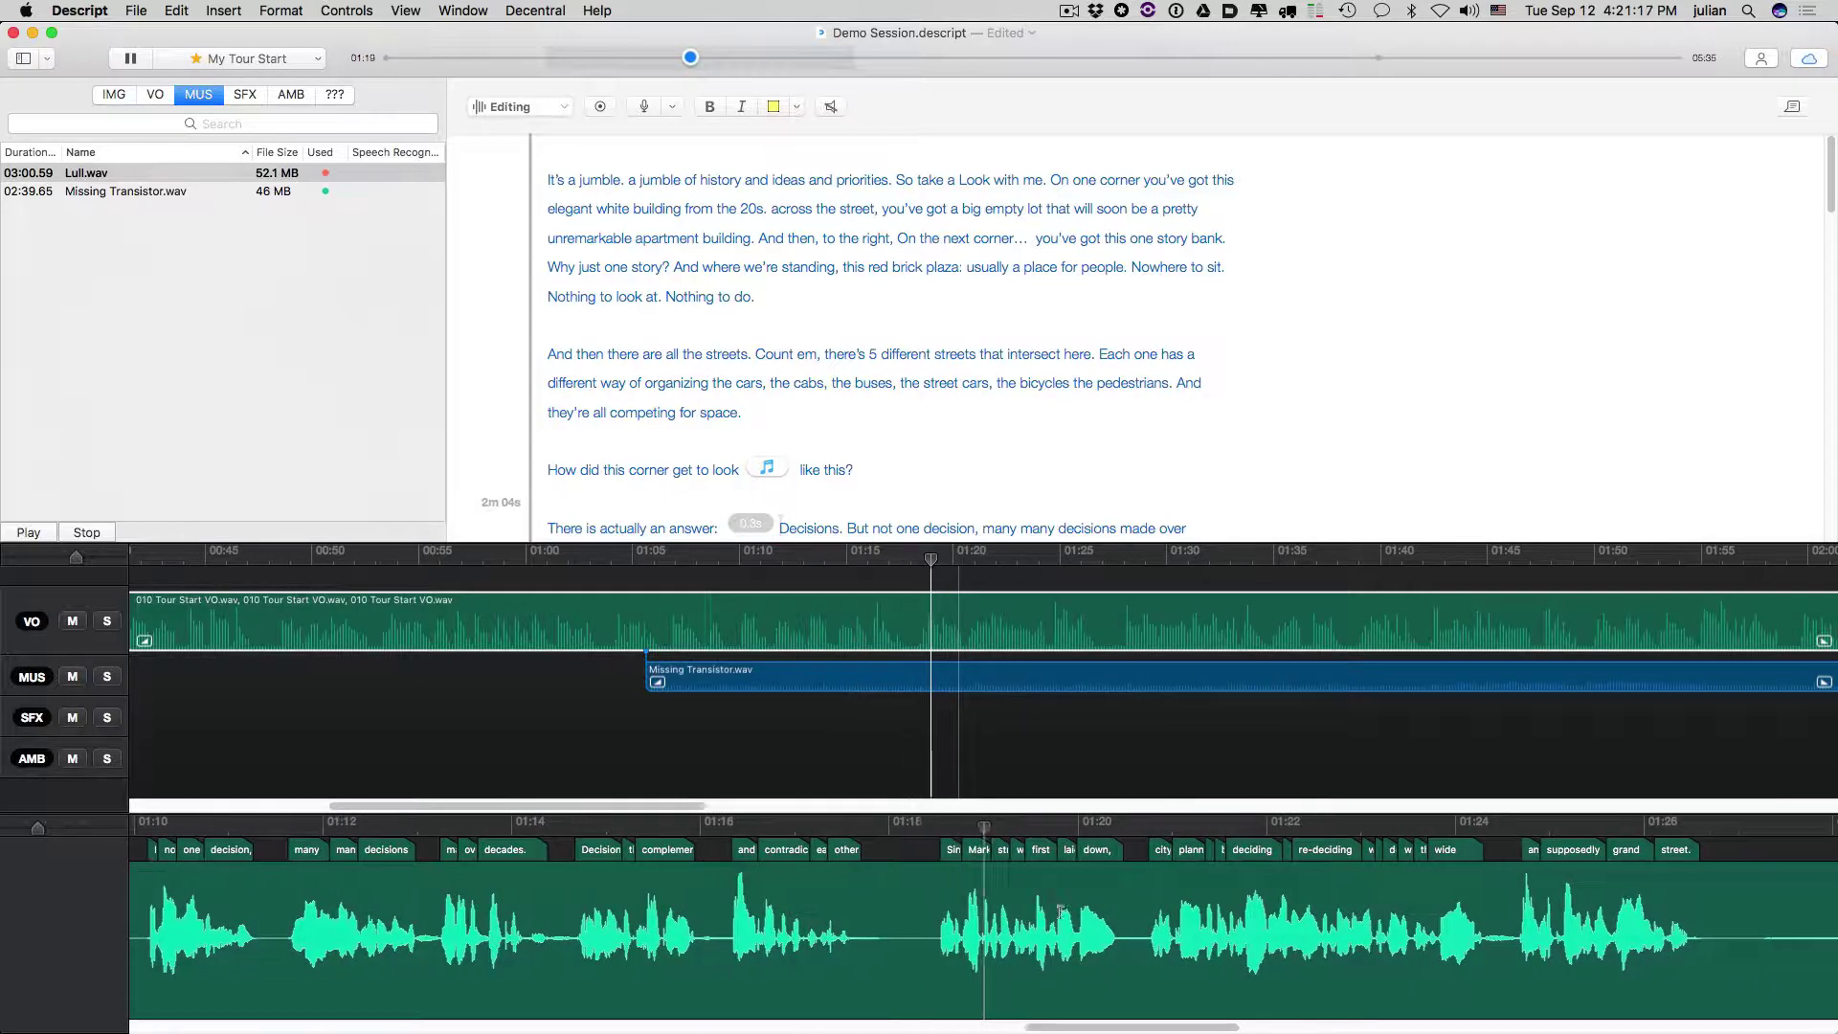
key(space)
- Push the words from 'Since Market street' later, settling on a 0.6 s pause
drag(909, 852, 1010, 855)
key(space)
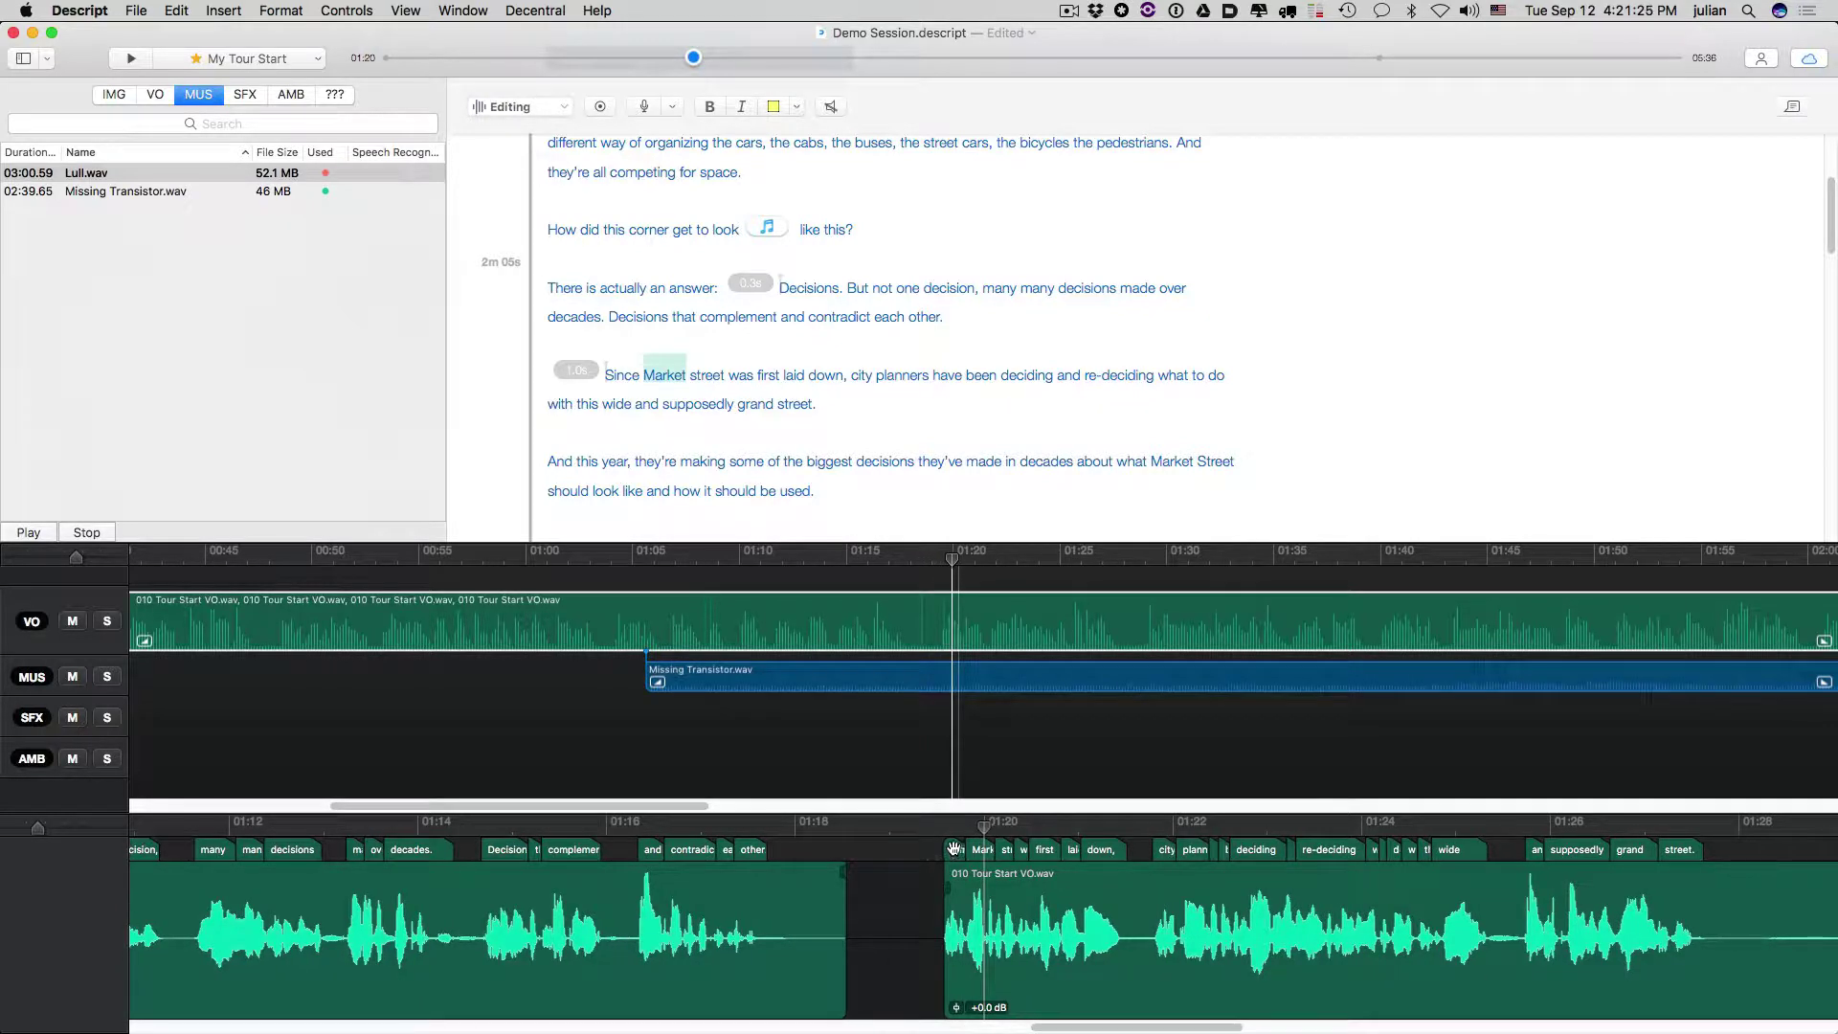
drag(841, 846, 840, 846)
key(space)
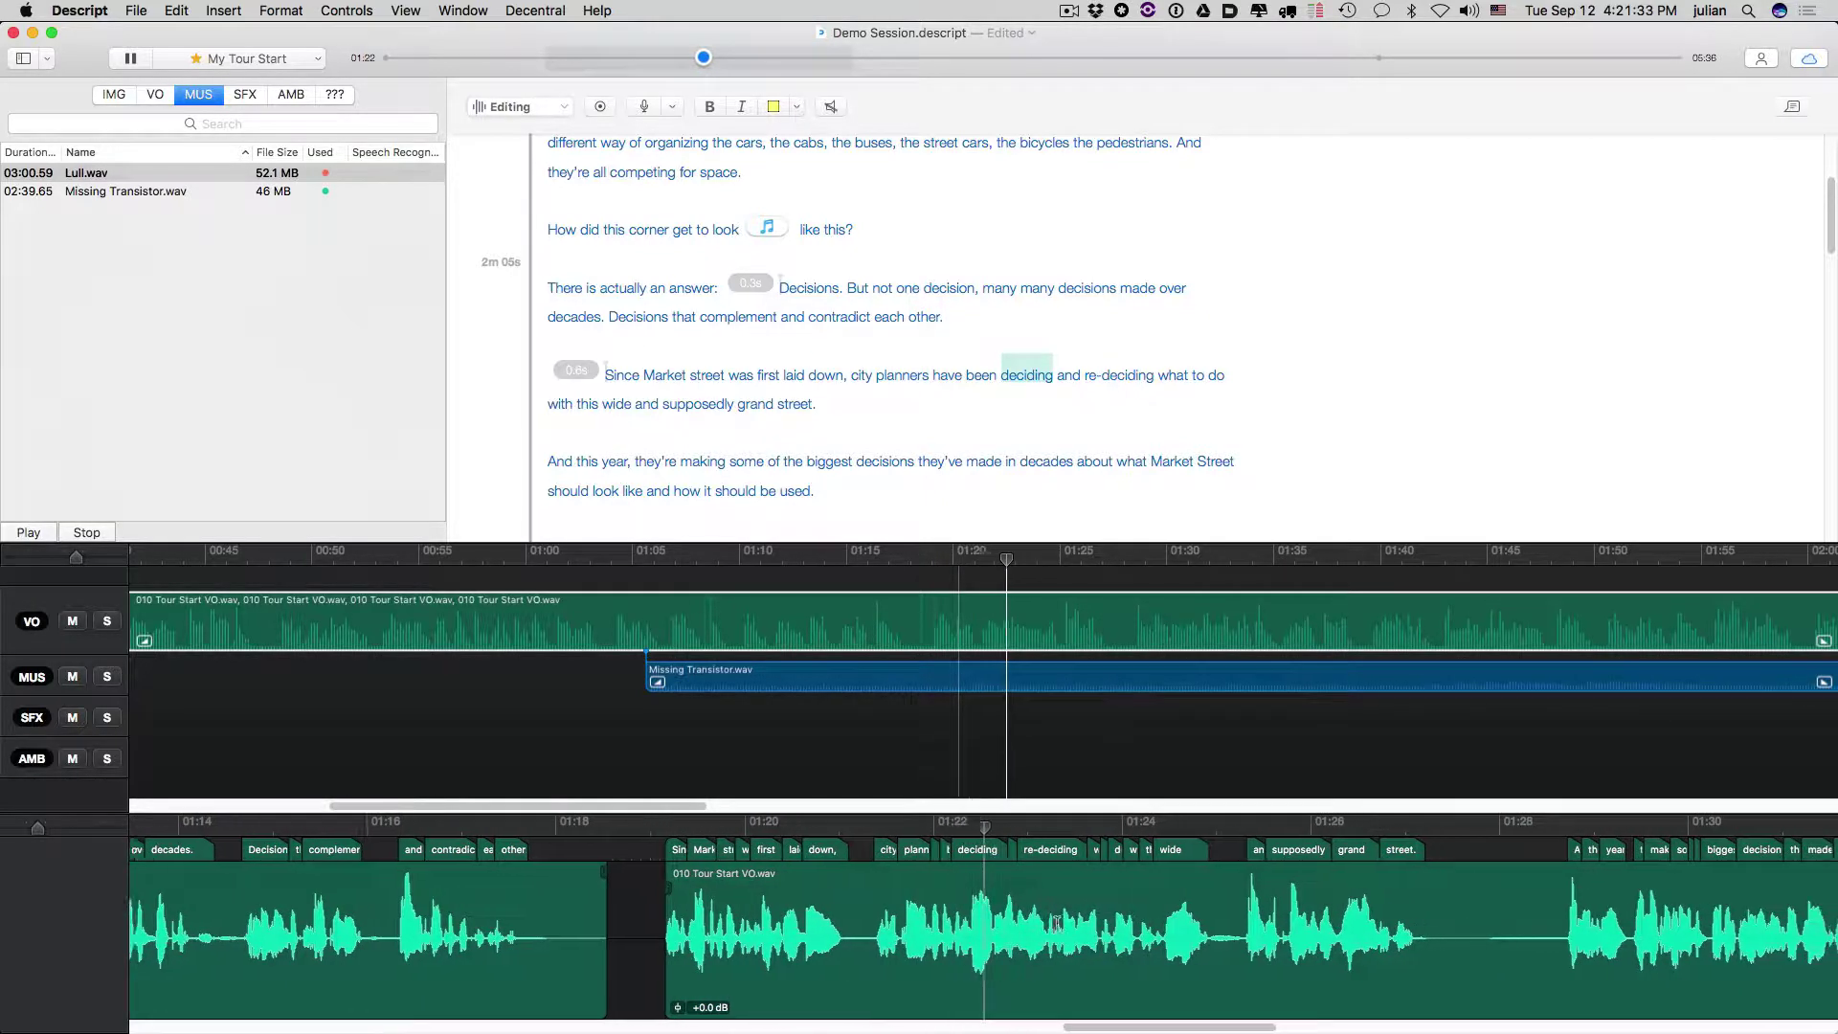
scroll(1063, 921, down, 5)
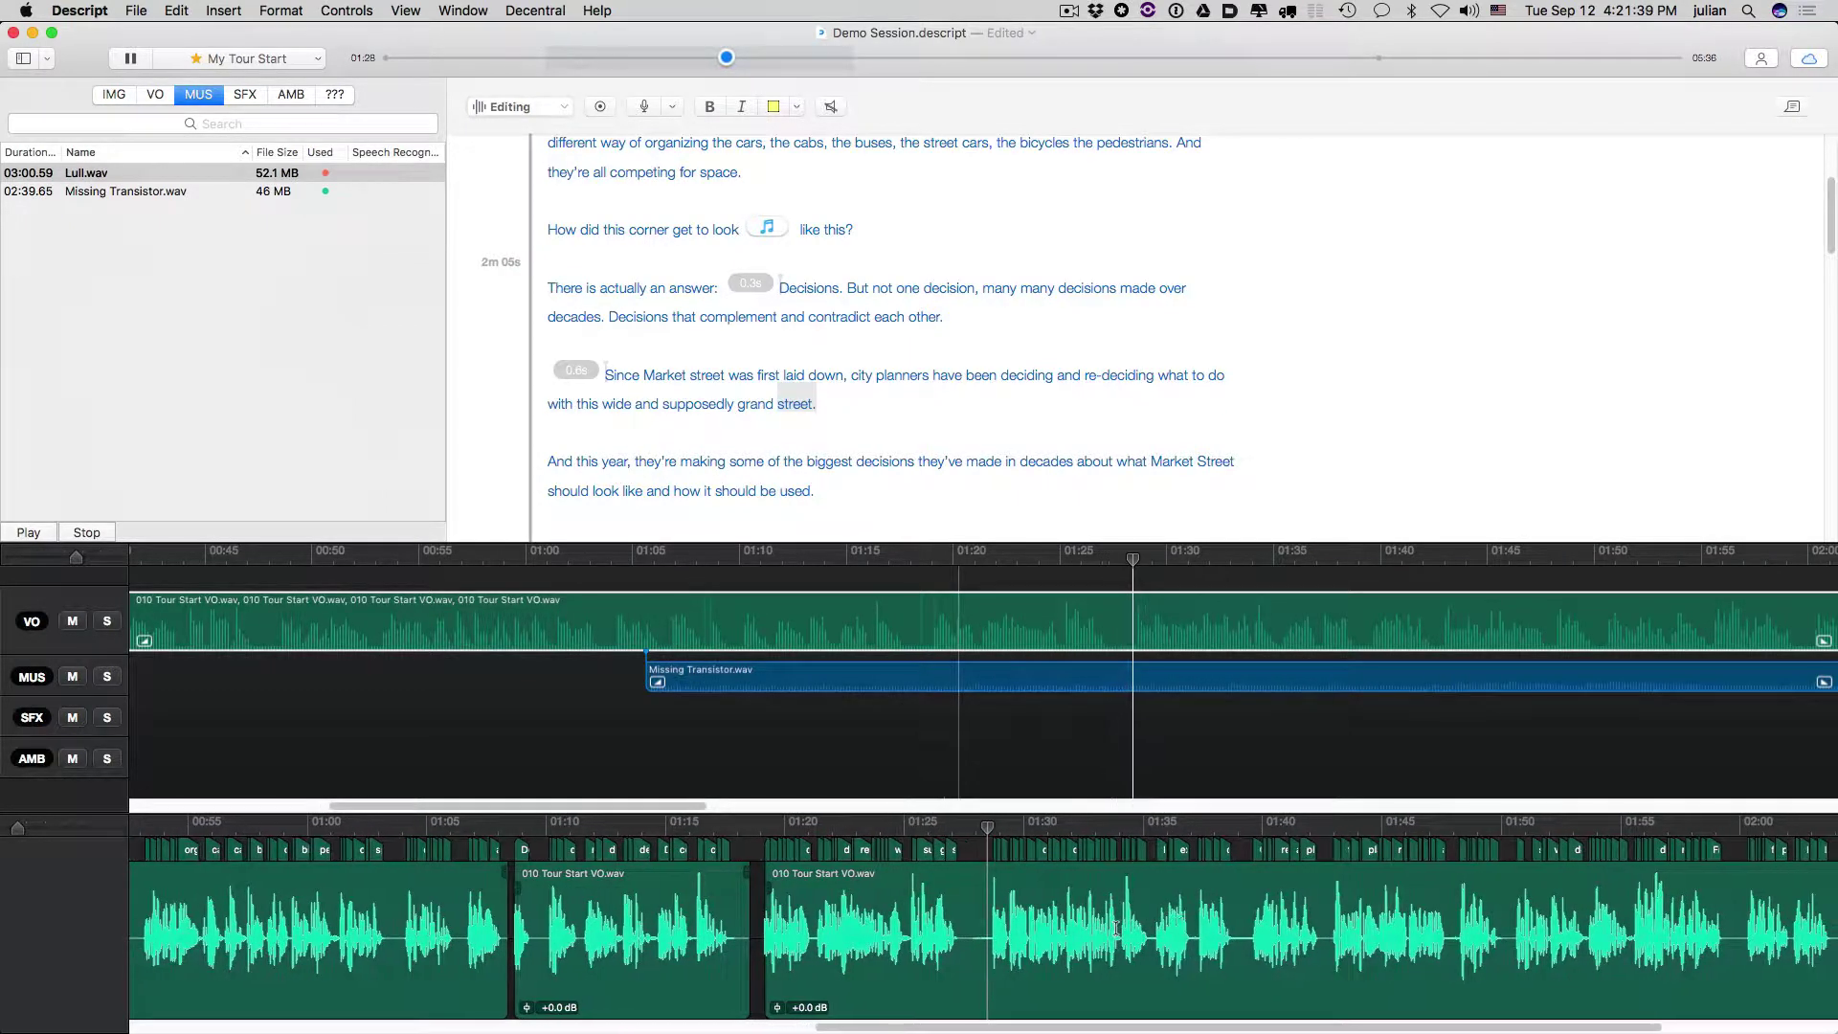
- Play back the gap between 'grand street.' and 'And this year'
key(space)
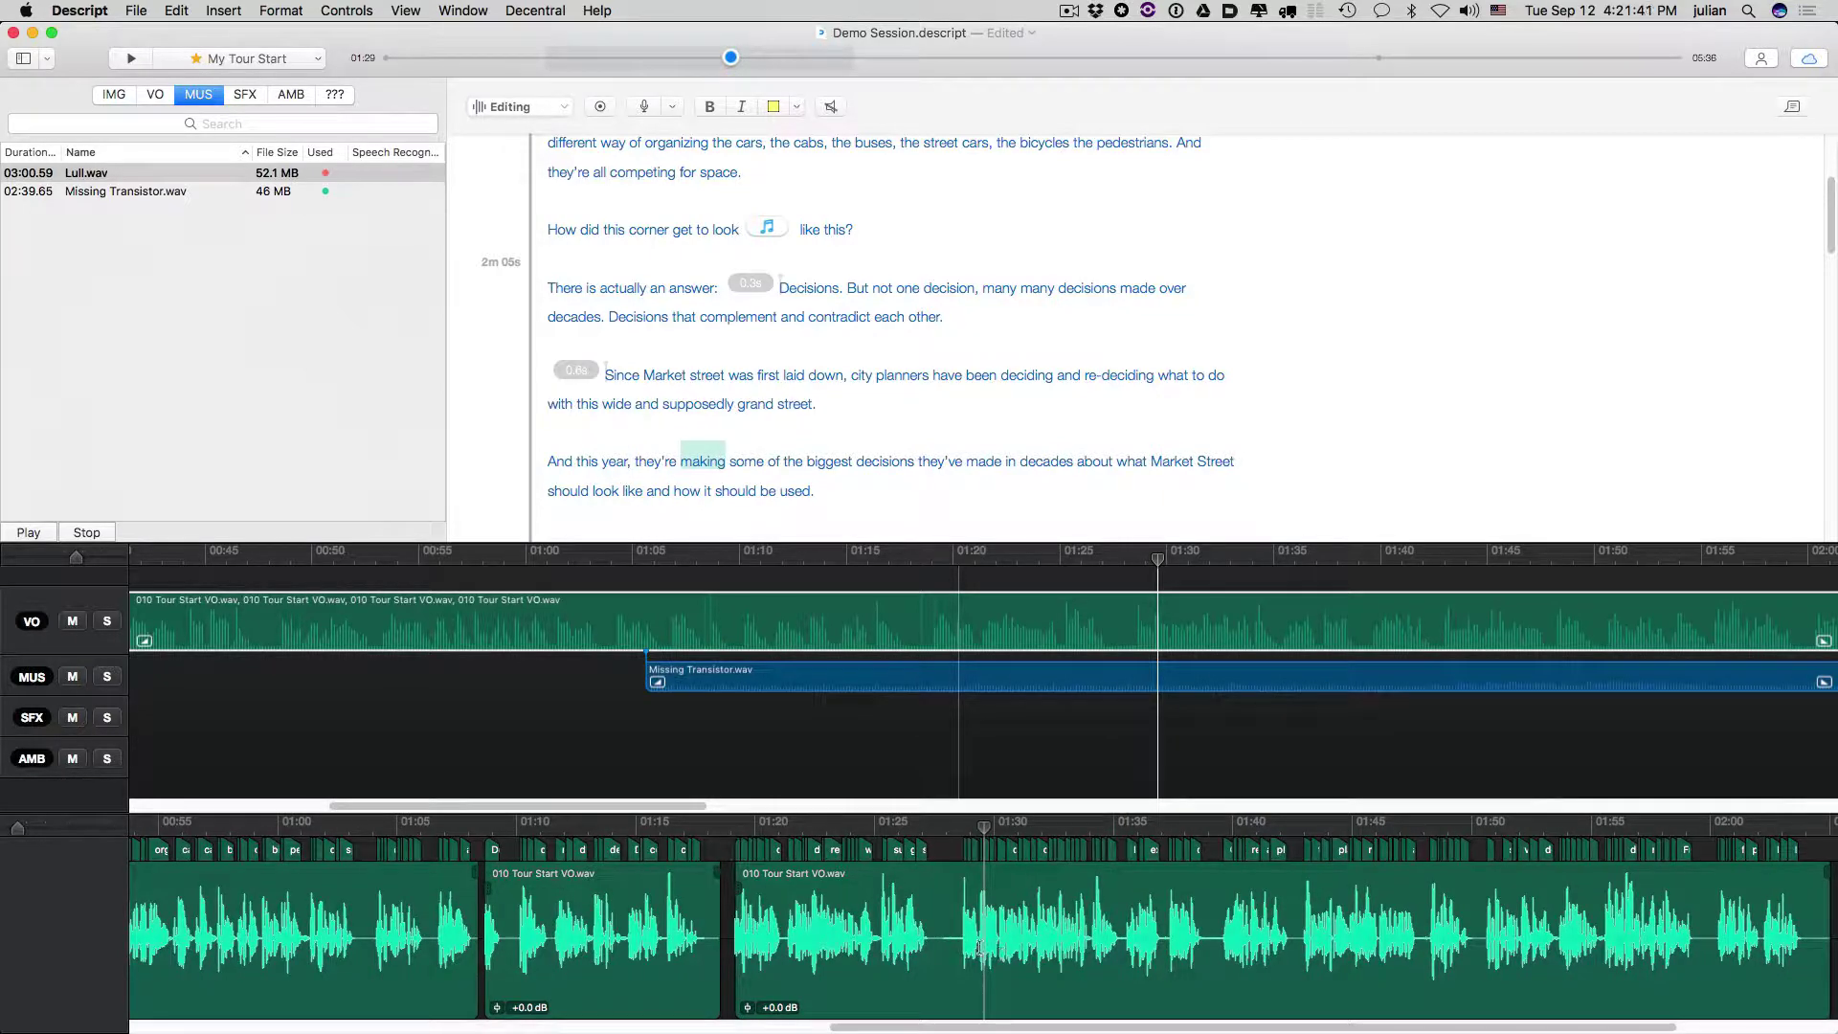
scroll(980, 948, up, 10)
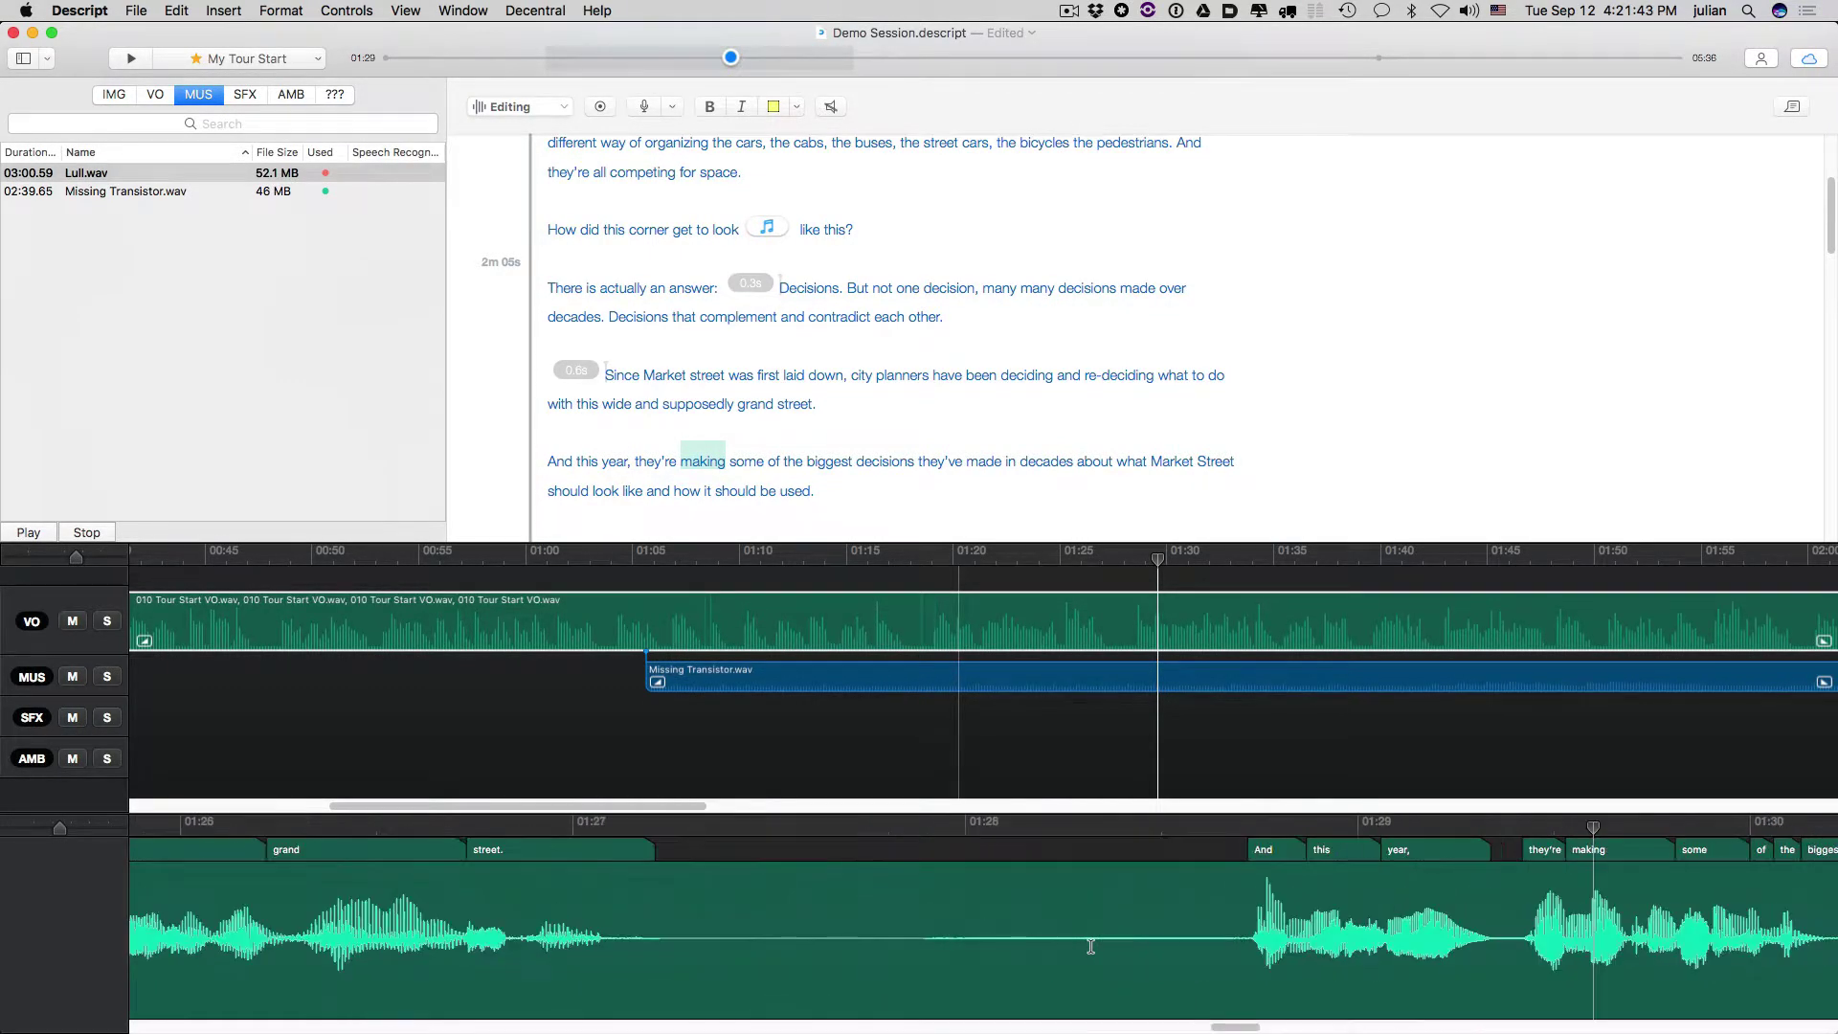
click(780, 829)
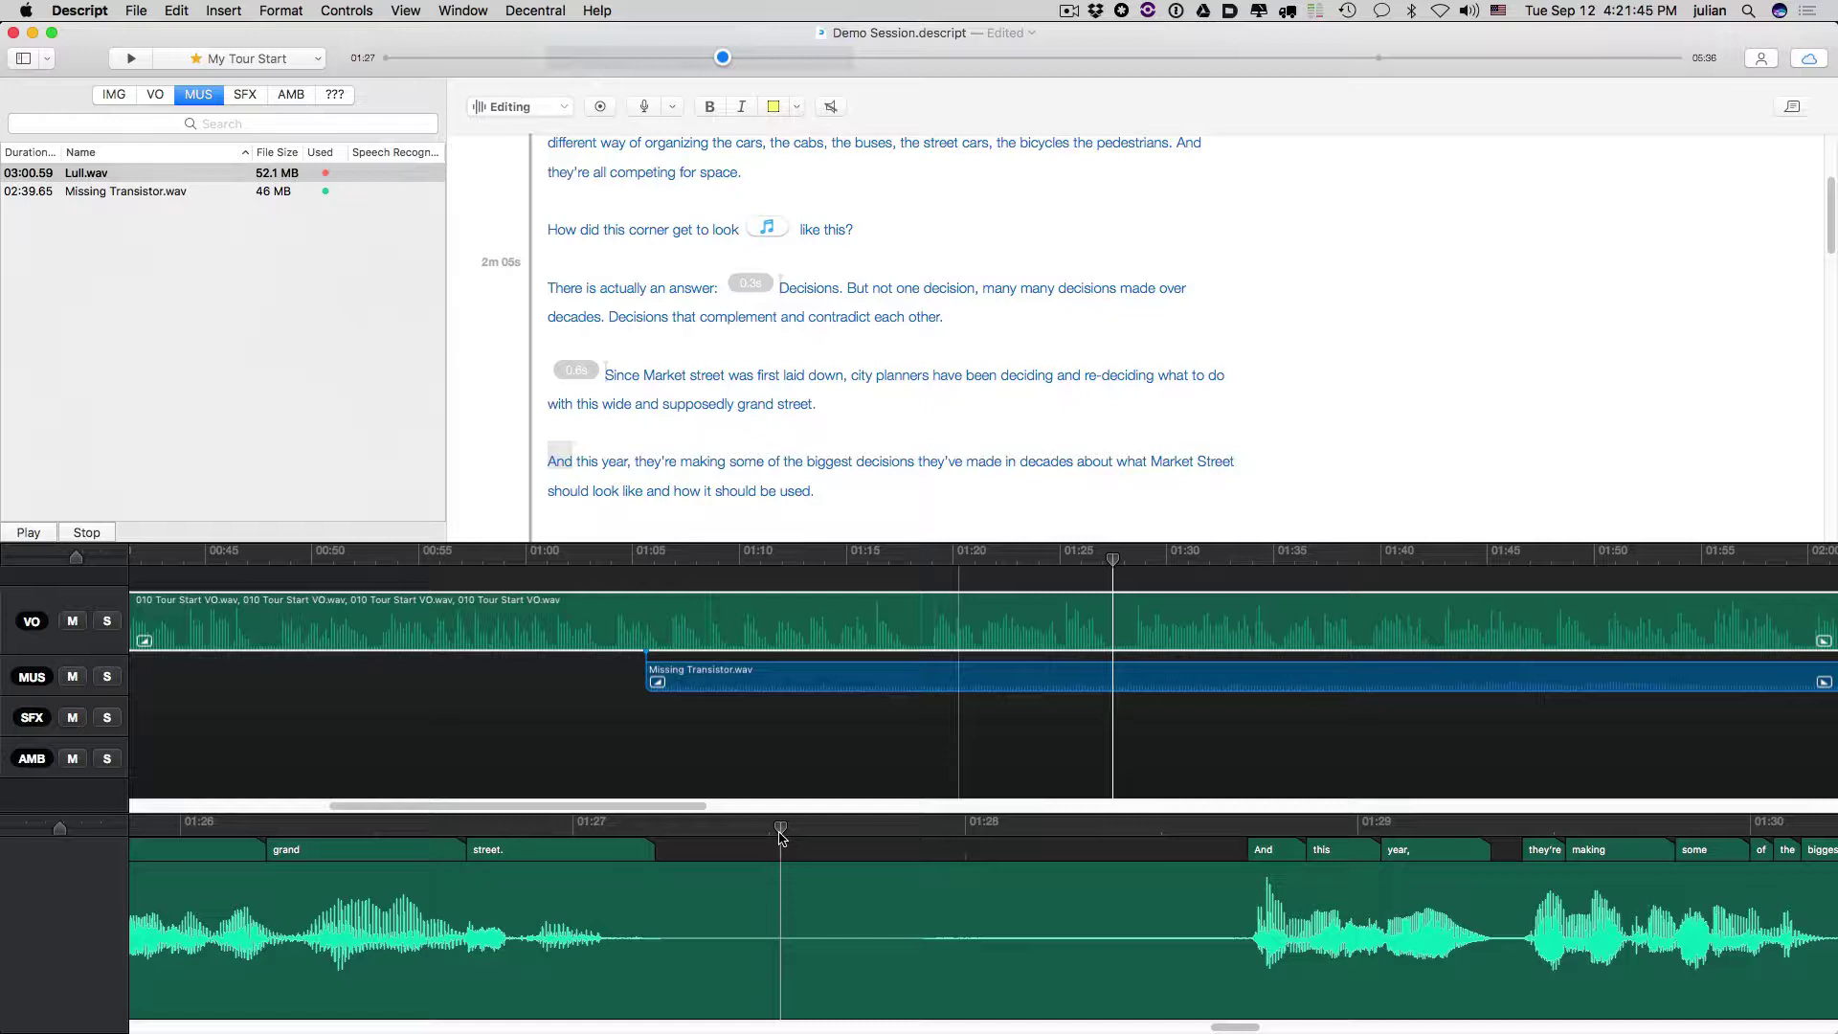
key(space)
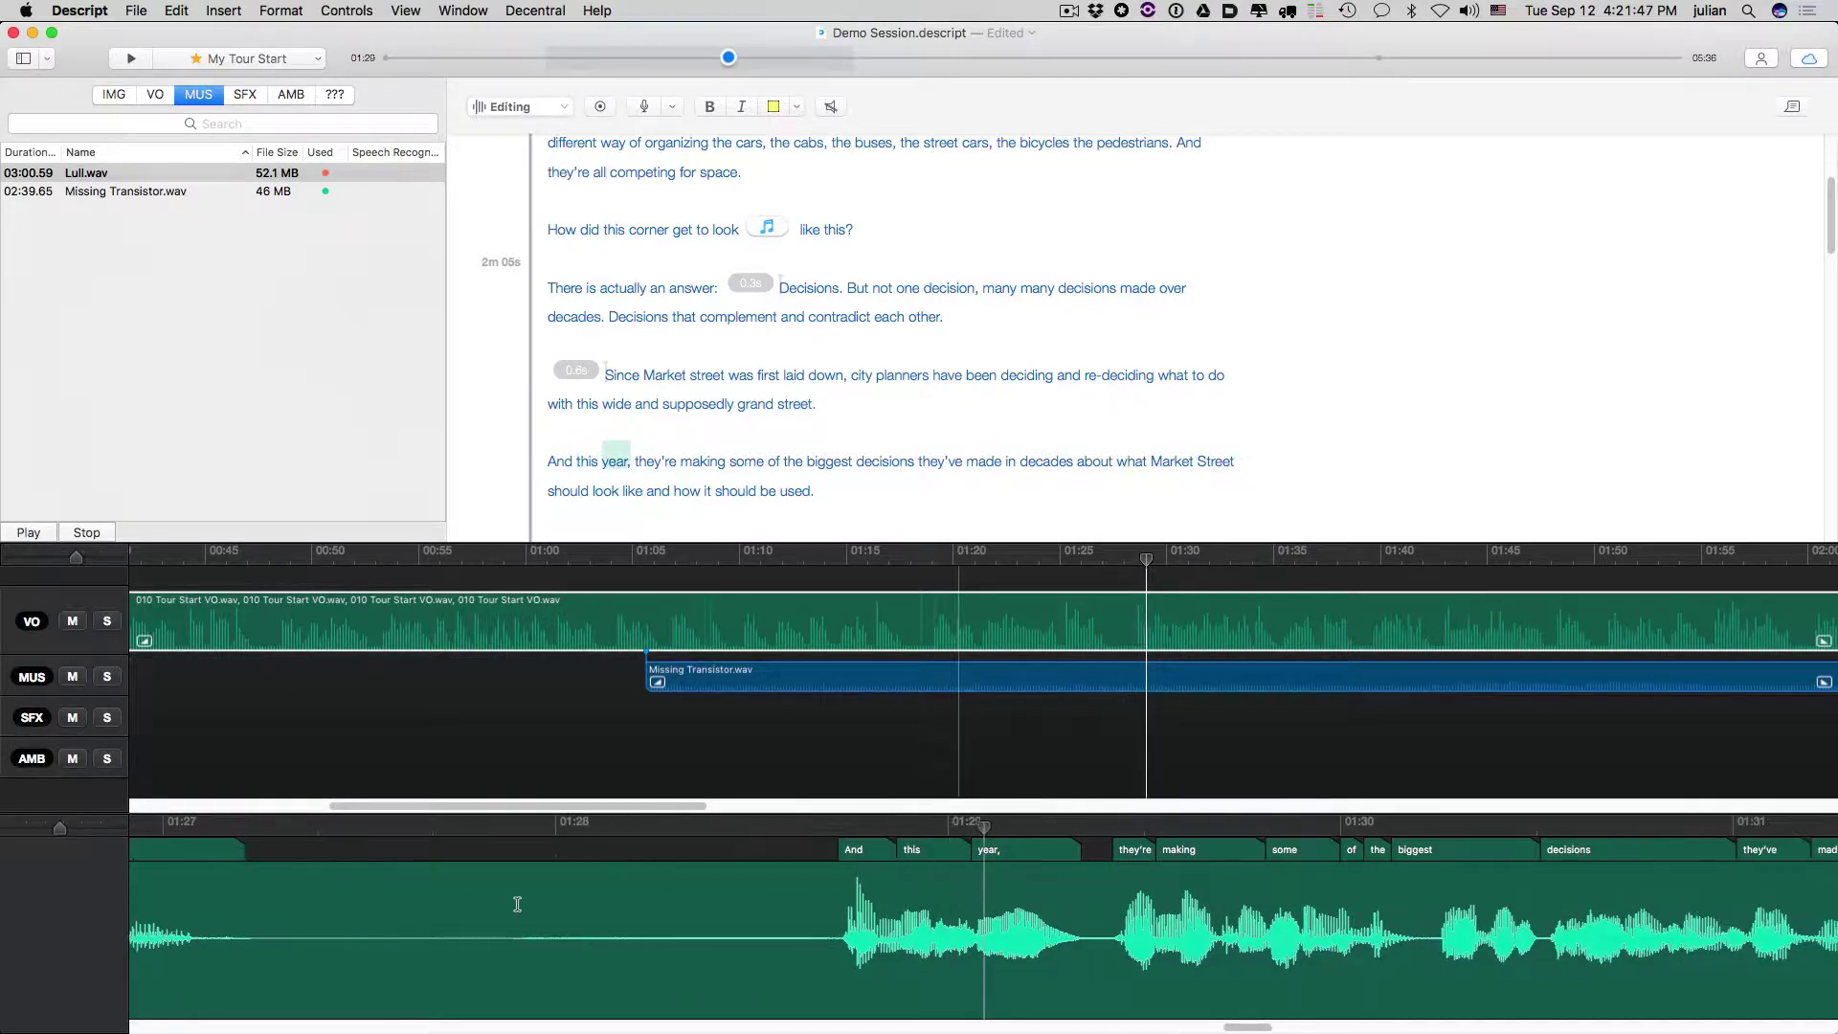
scroll(517, 904, down, 3)
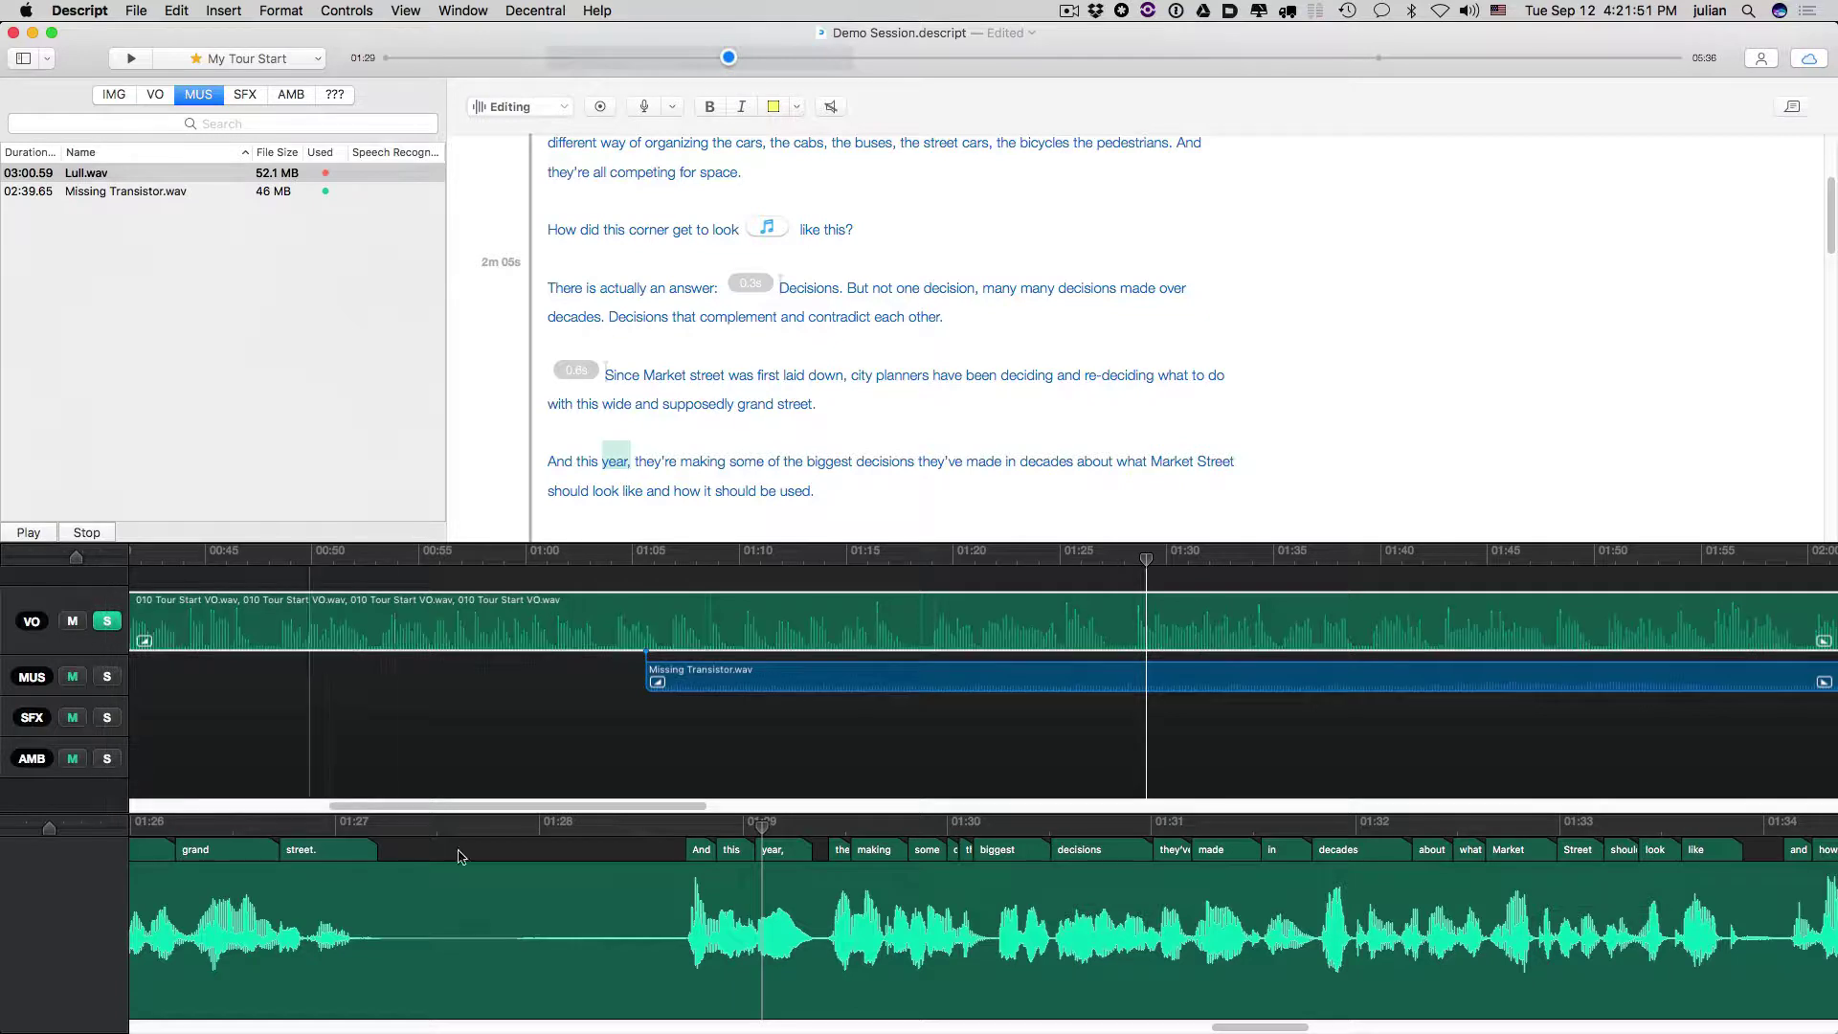
click(440, 825)
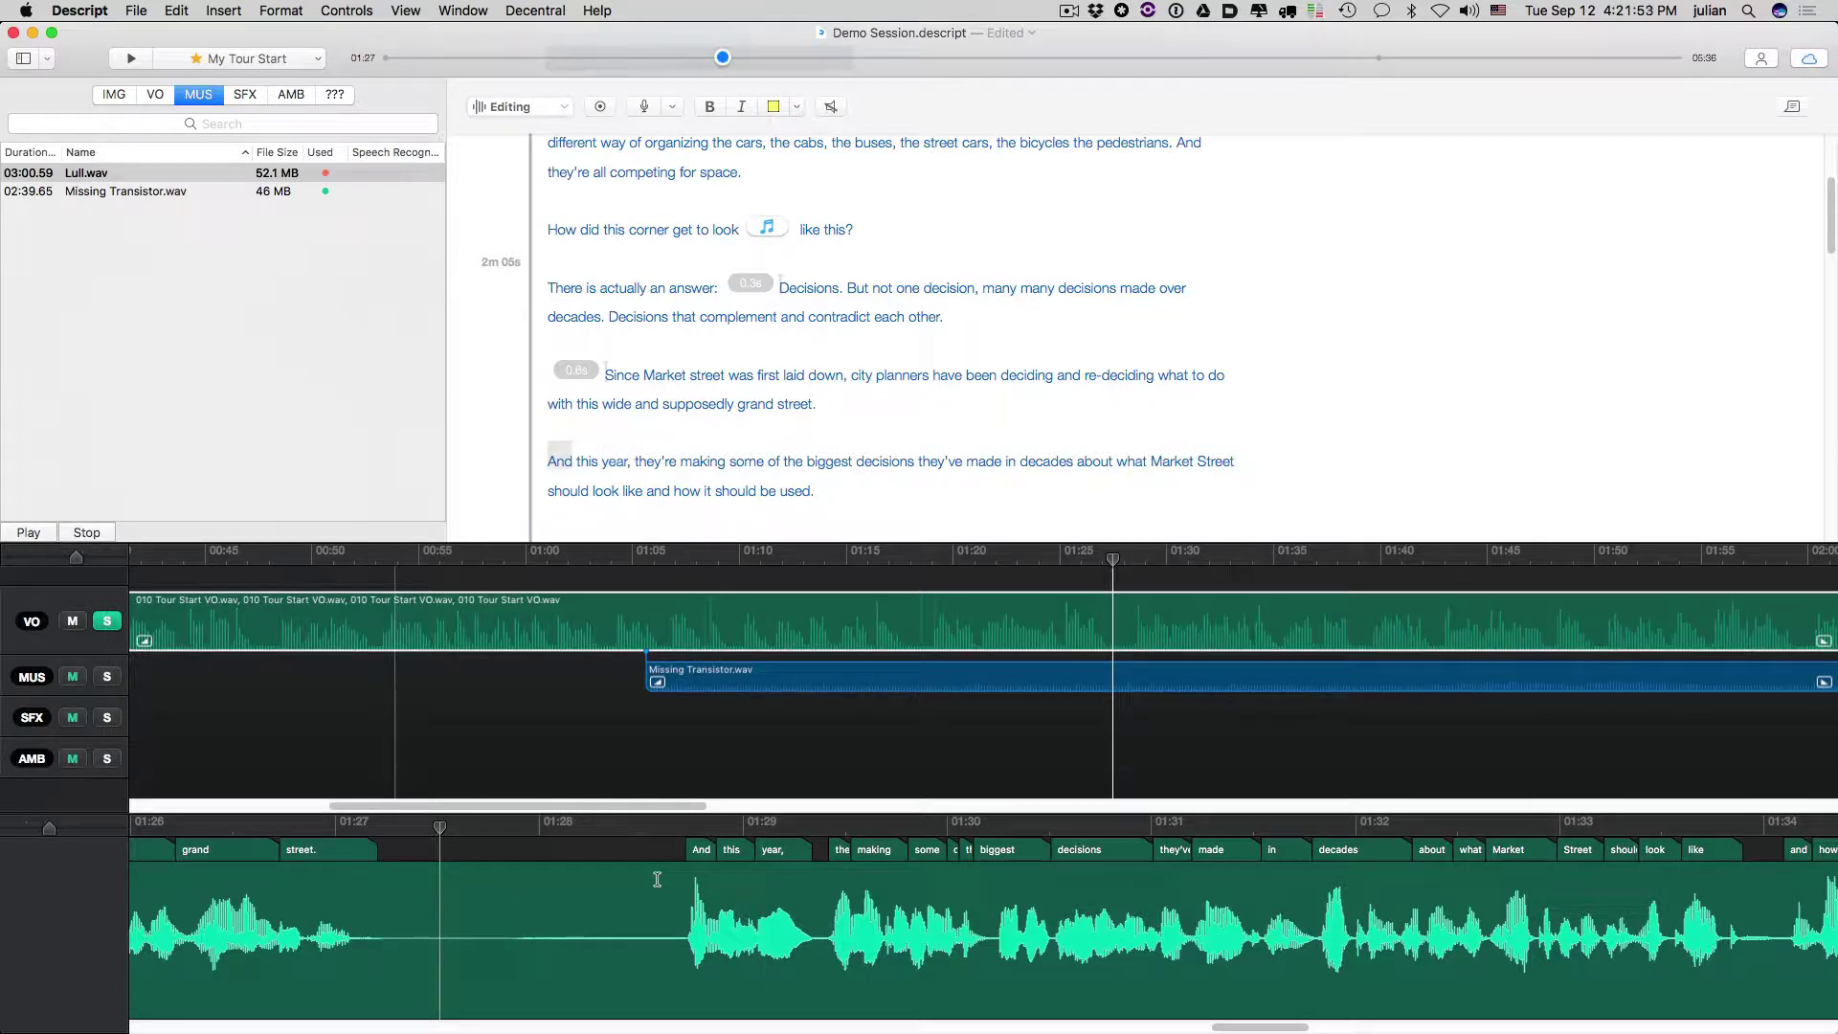
key(space)
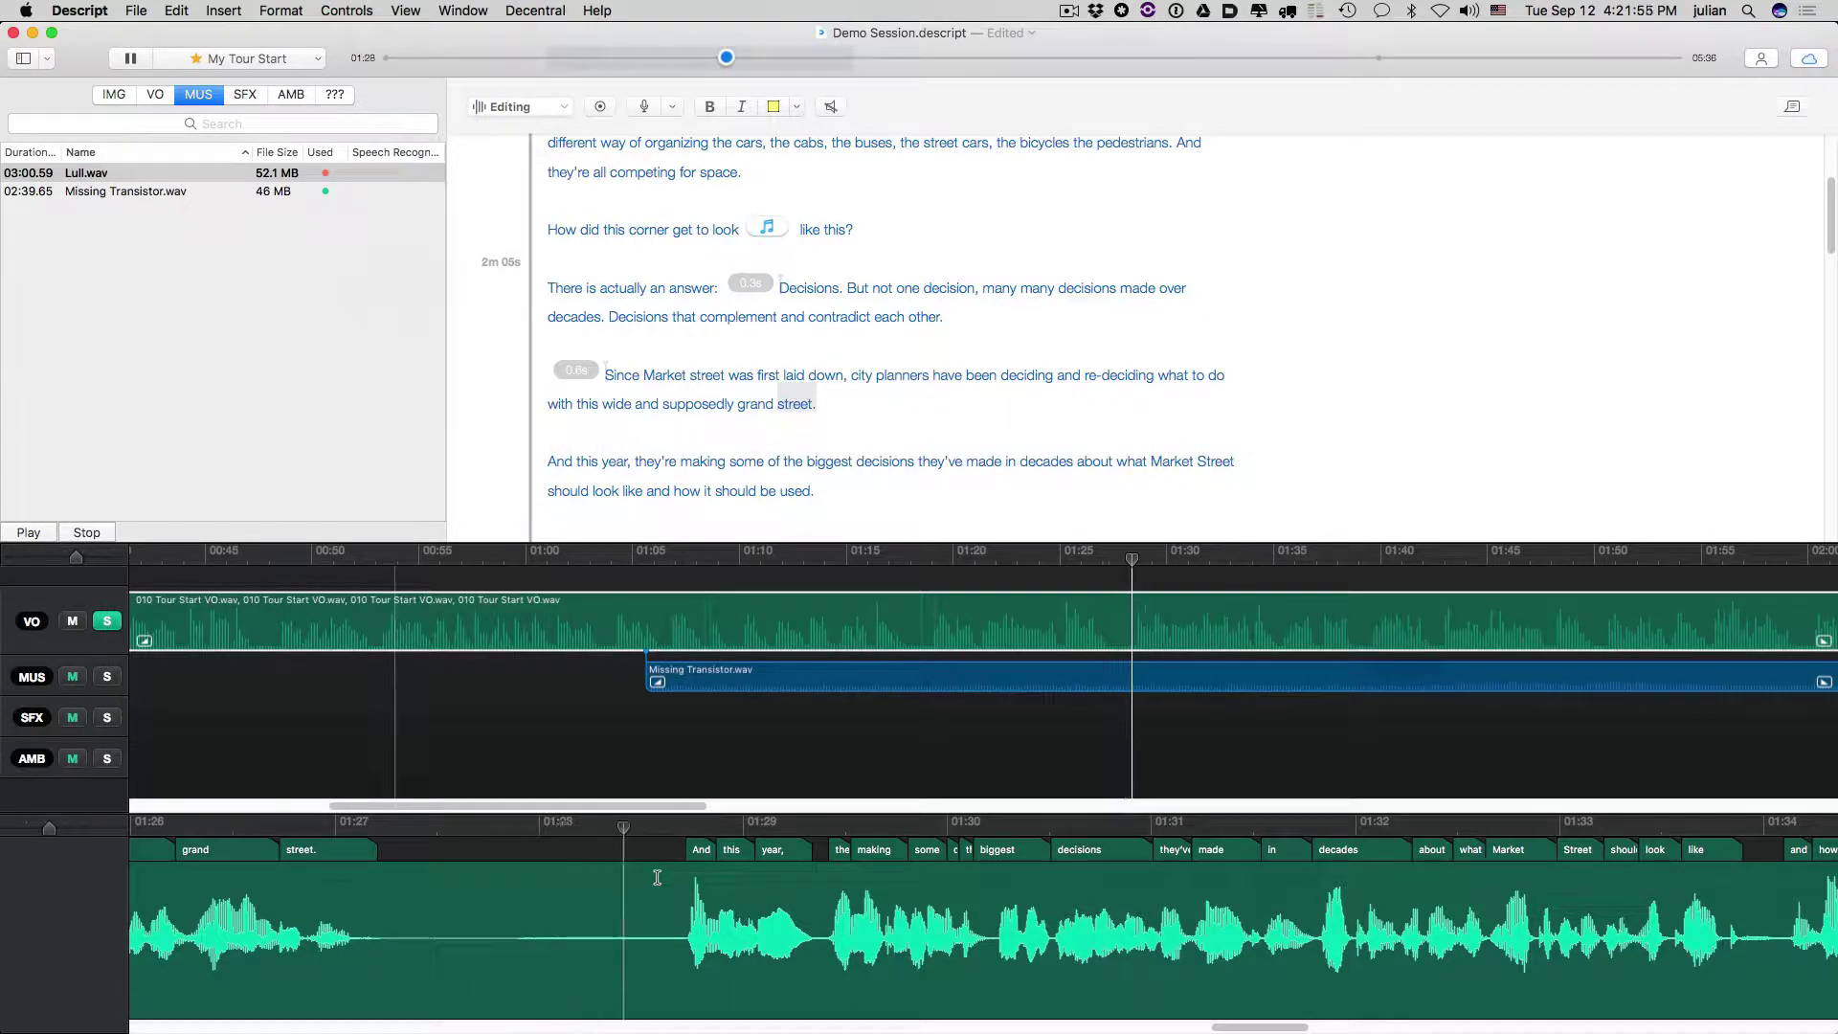
key(space)
- Trim the silence after 'grand street.' and pull 'And this year' earlier, then replay
drag(695, 850, 718, 850)
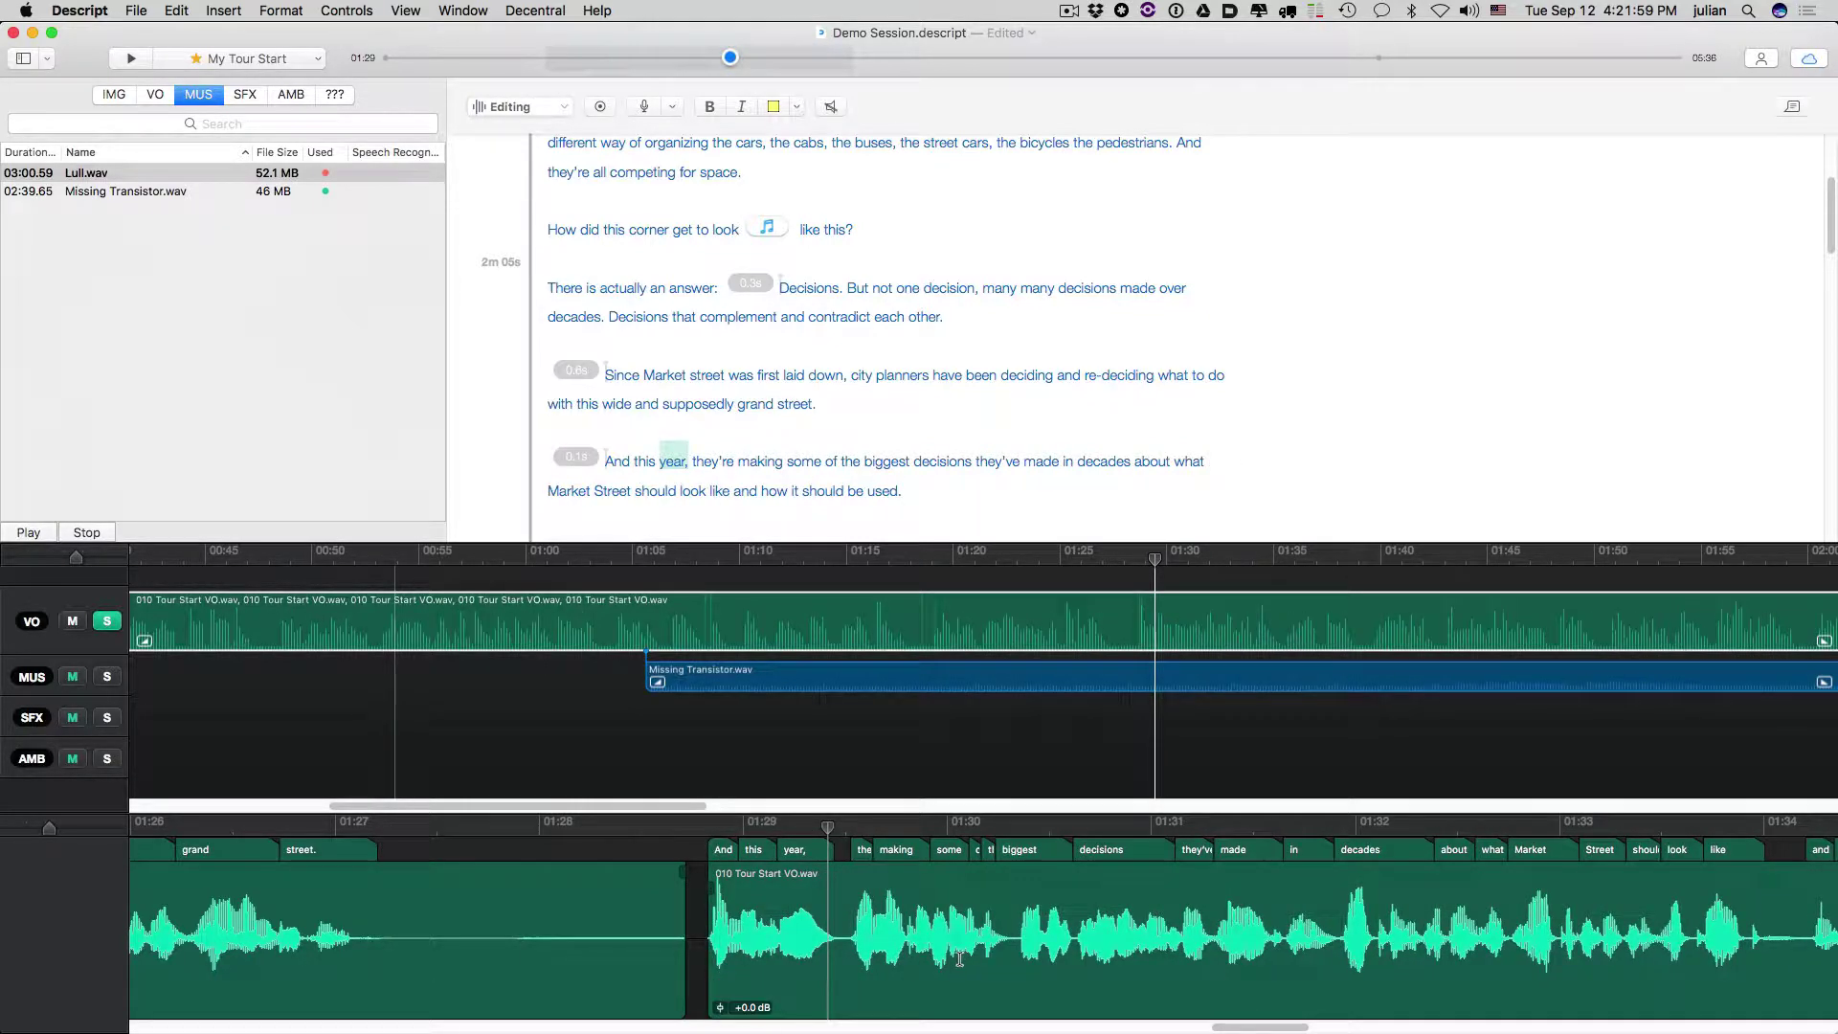
drag(680, 945, 682, 945)
click(507, 827)
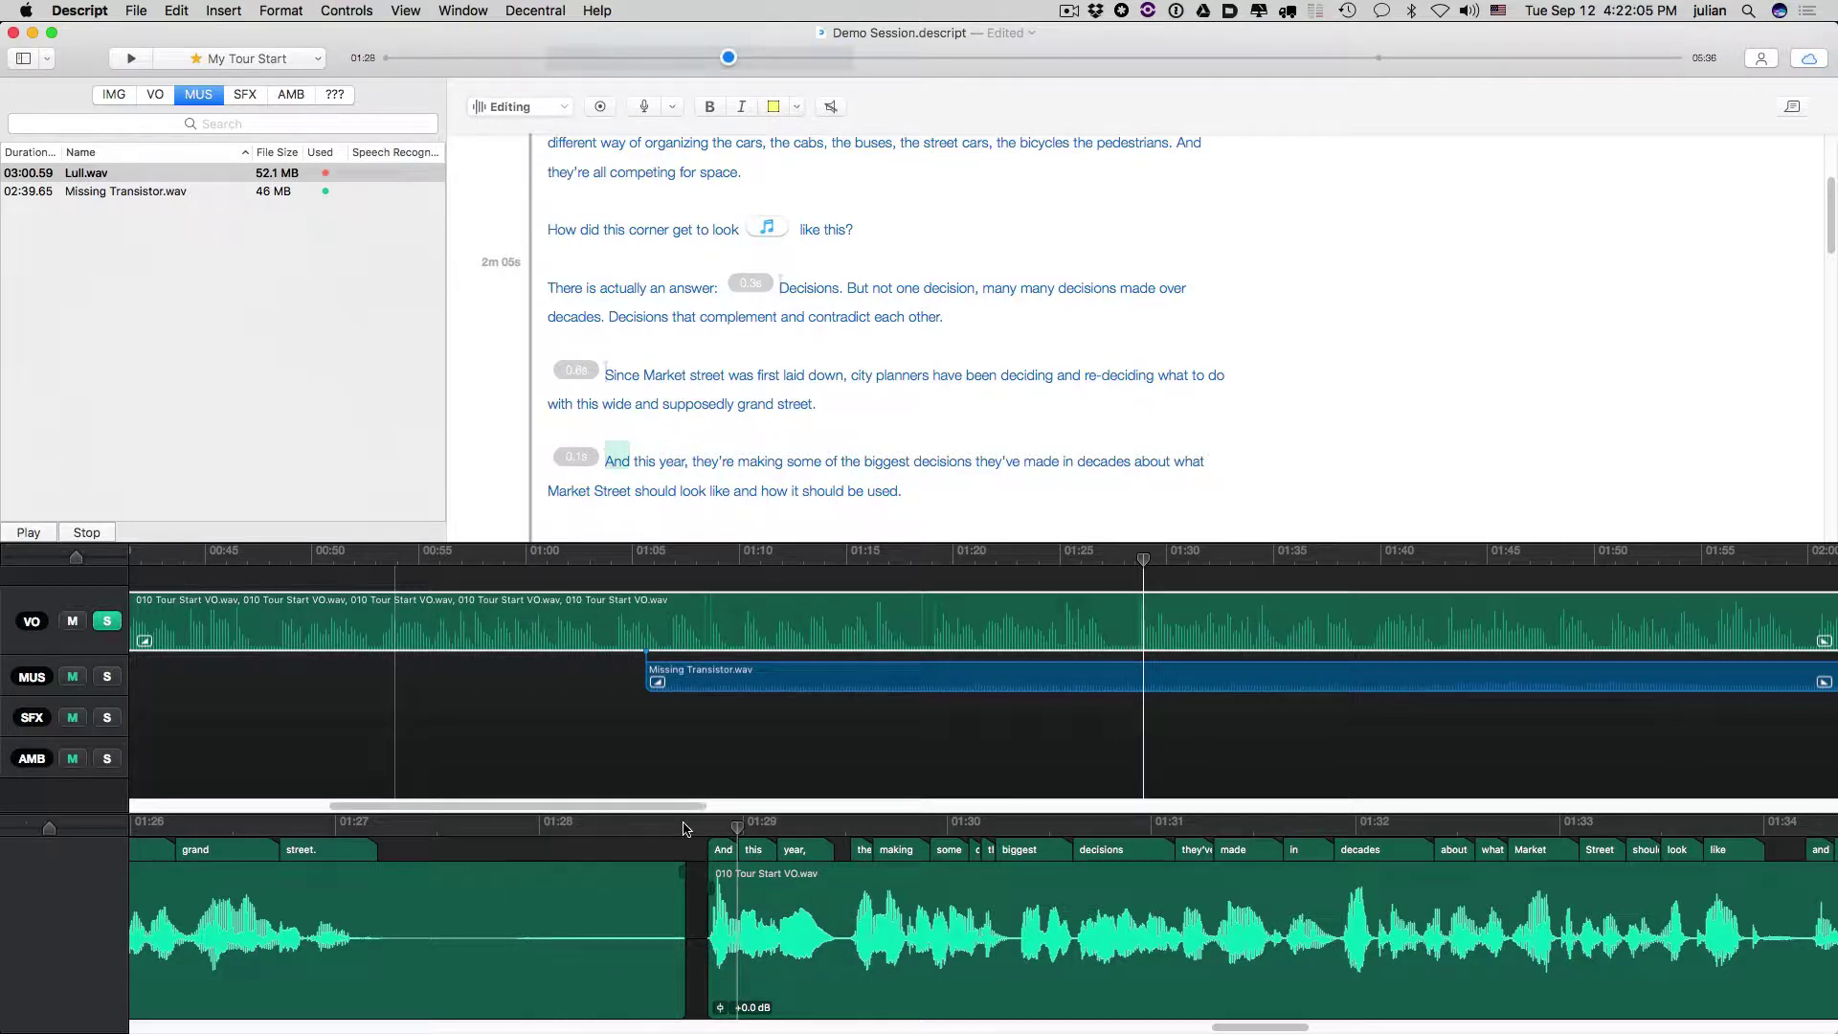
drag(681, 944, 392, 969)
drag(720, 851, 608, 852)
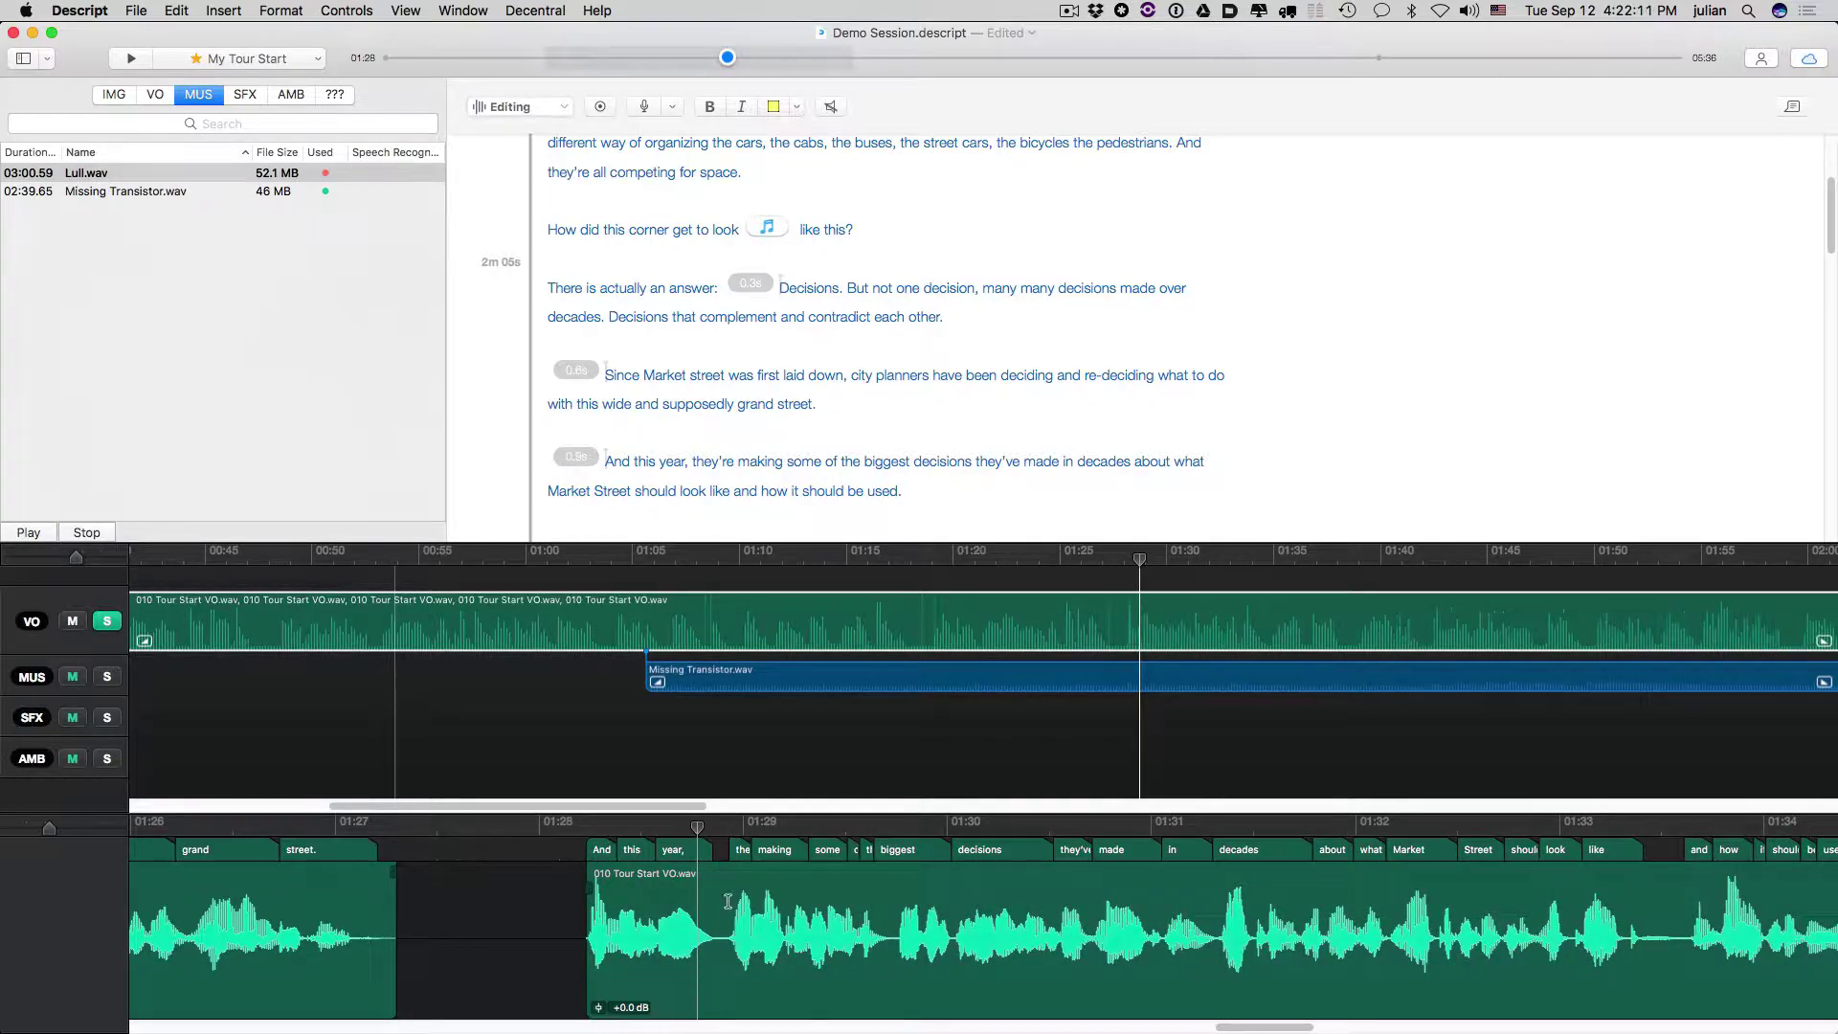
scroll(722, 900, down, 3)
scroll(723, 900, down, 2)
click(557, 838)
key(space)
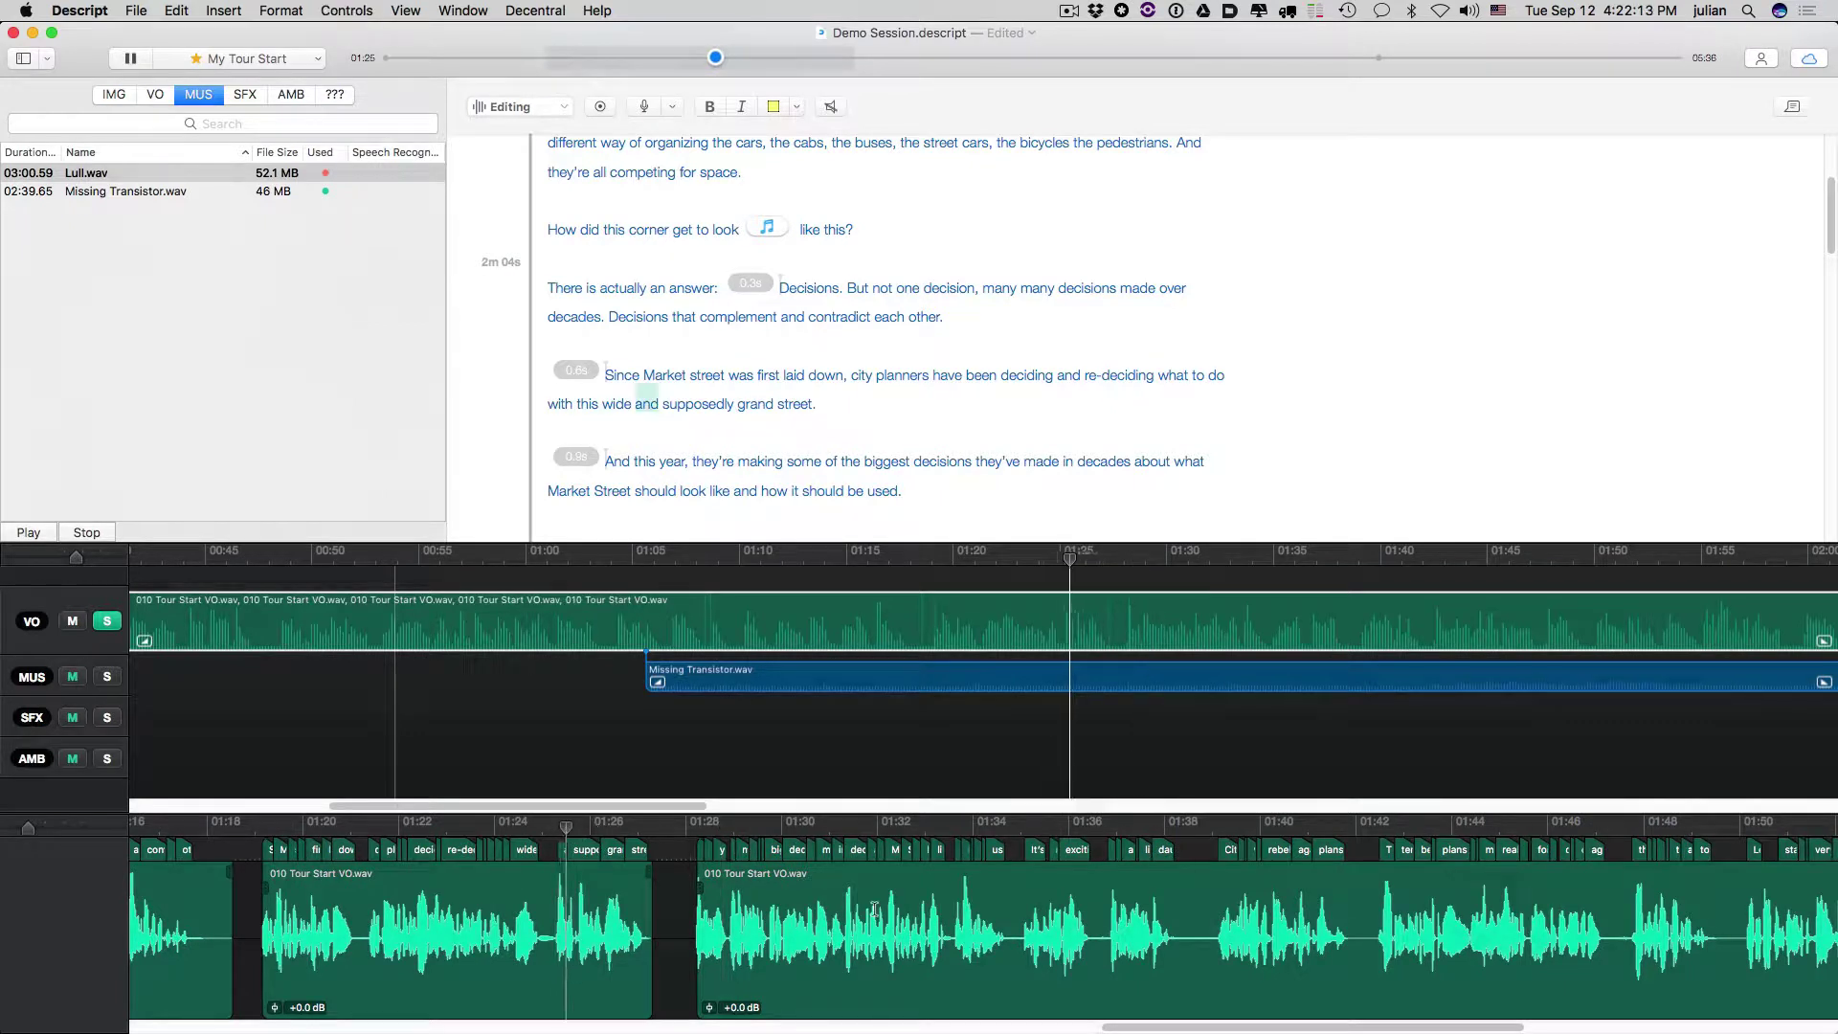
key(space)
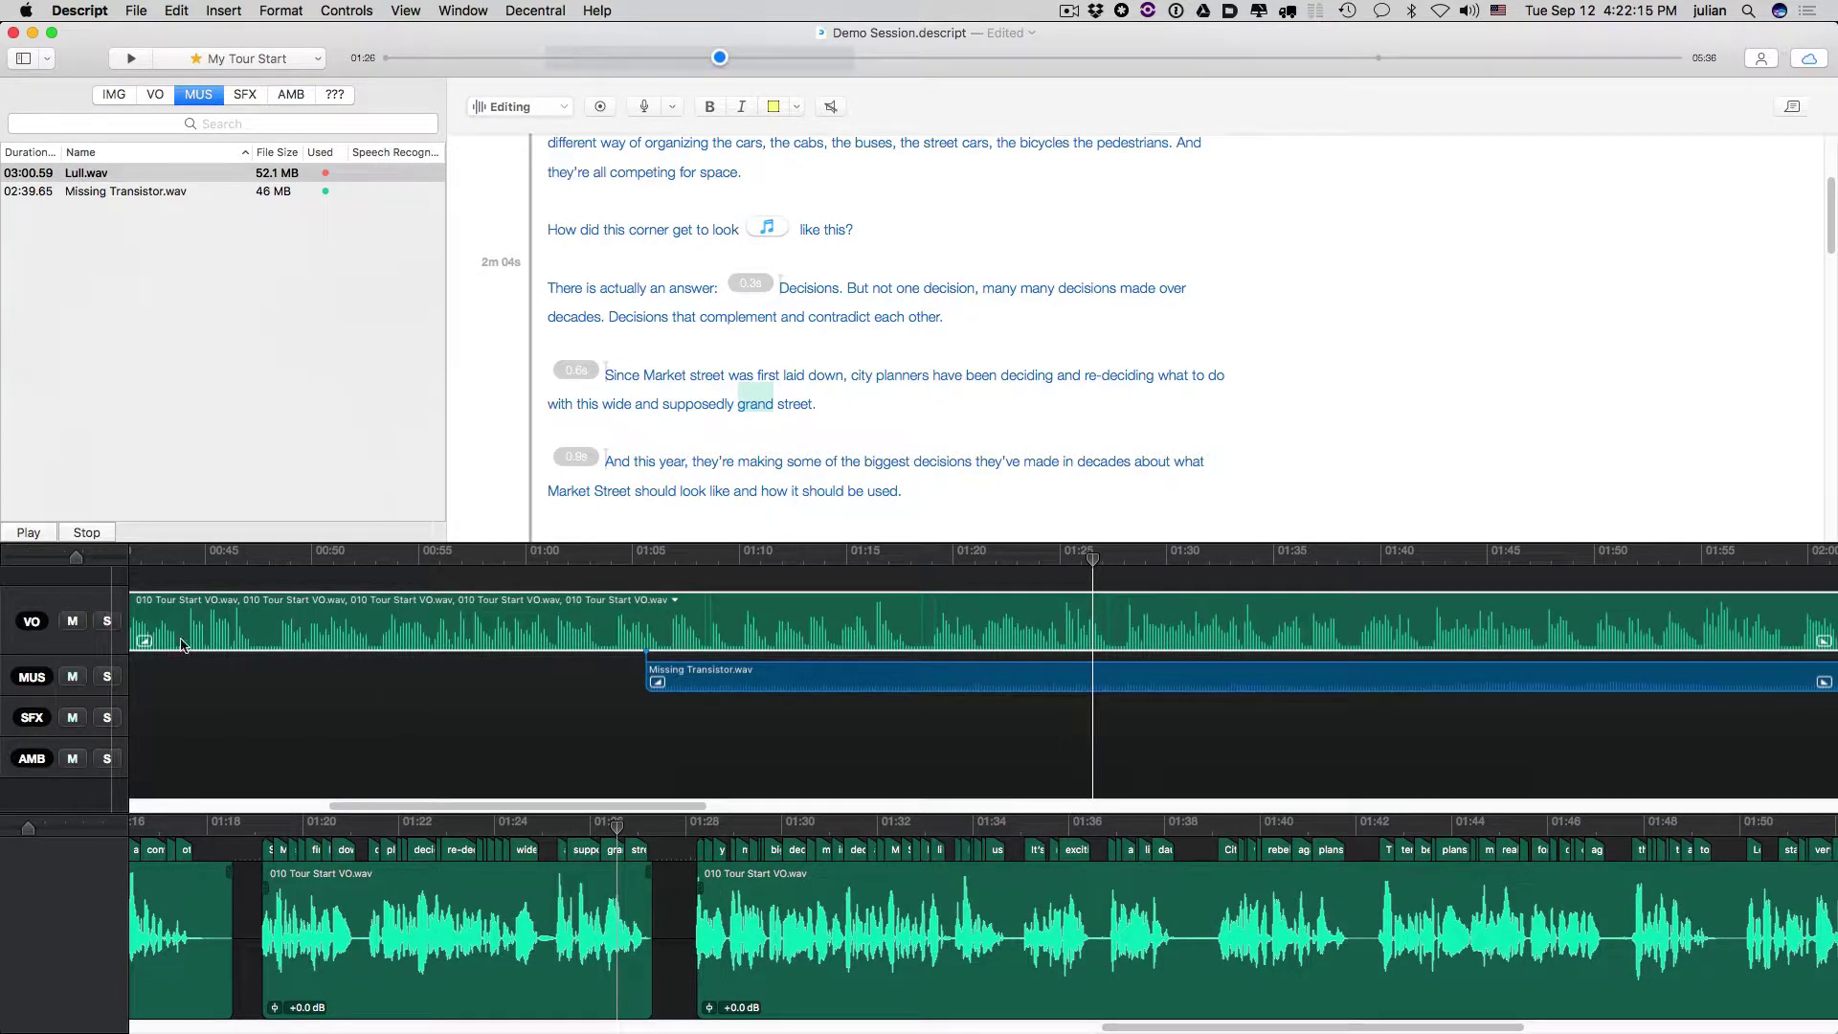
key(space)
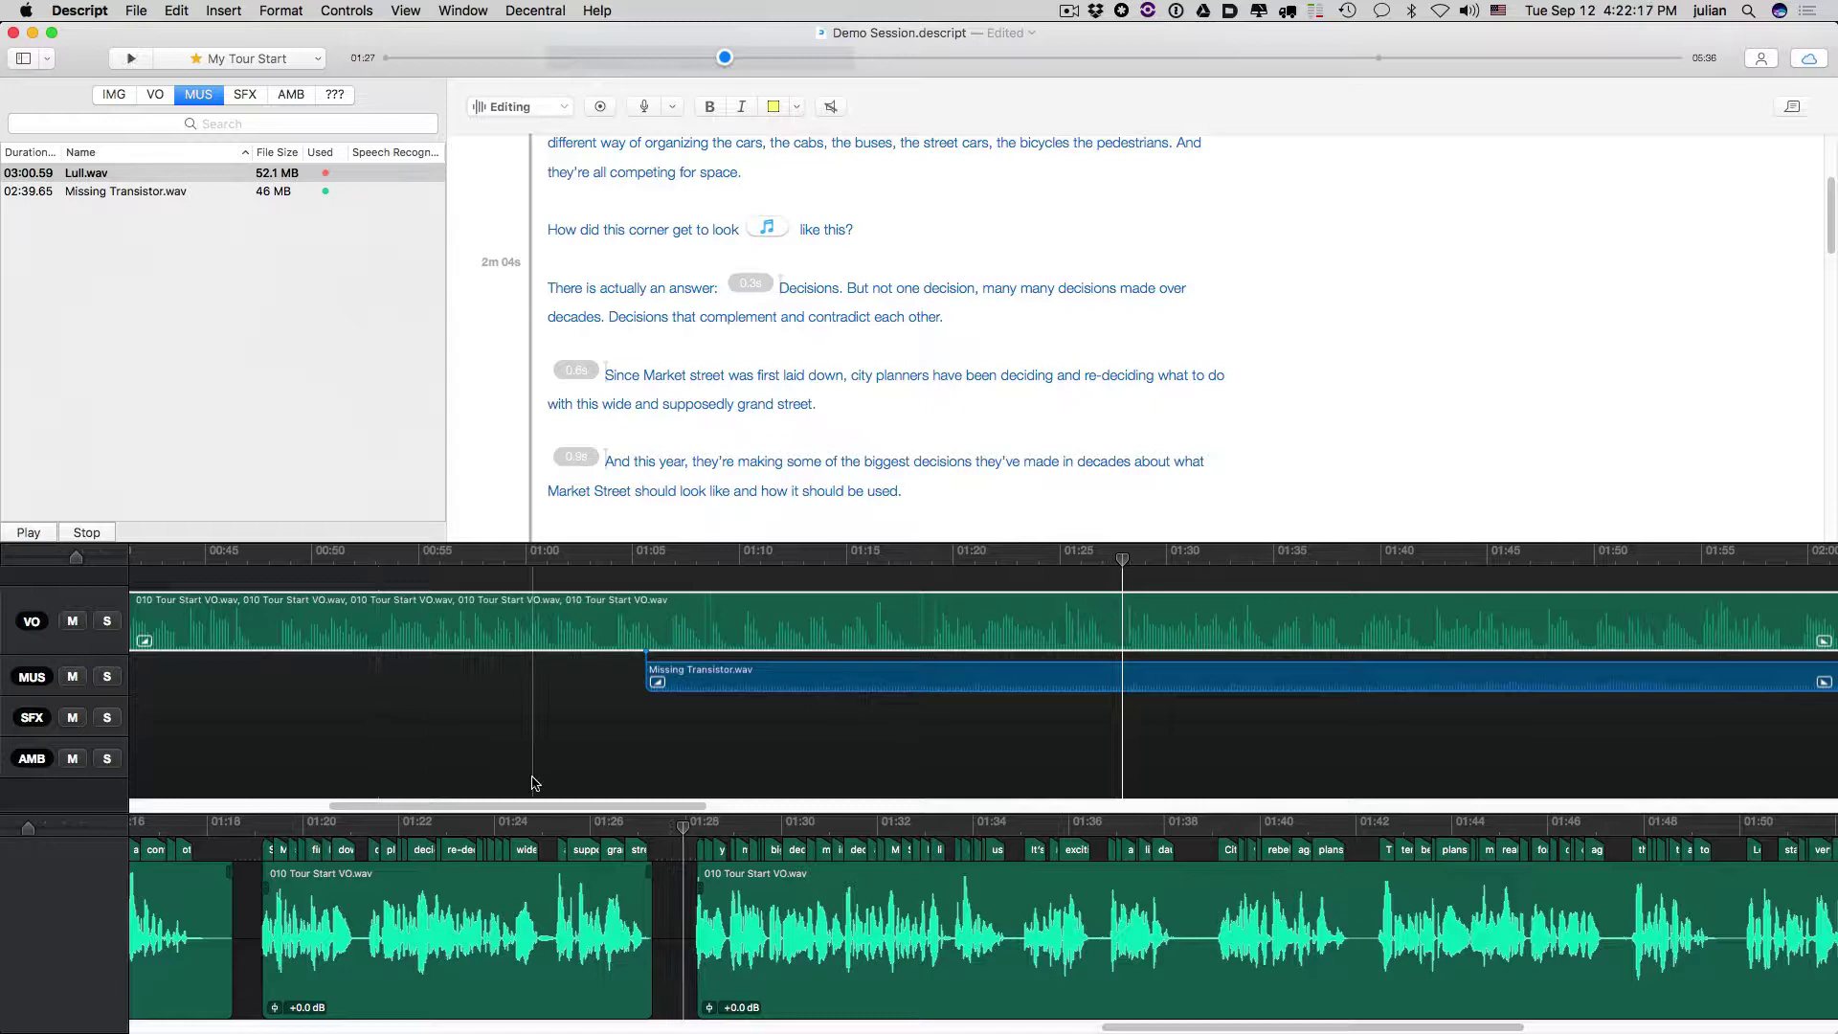
click(555, 826)
key(space)
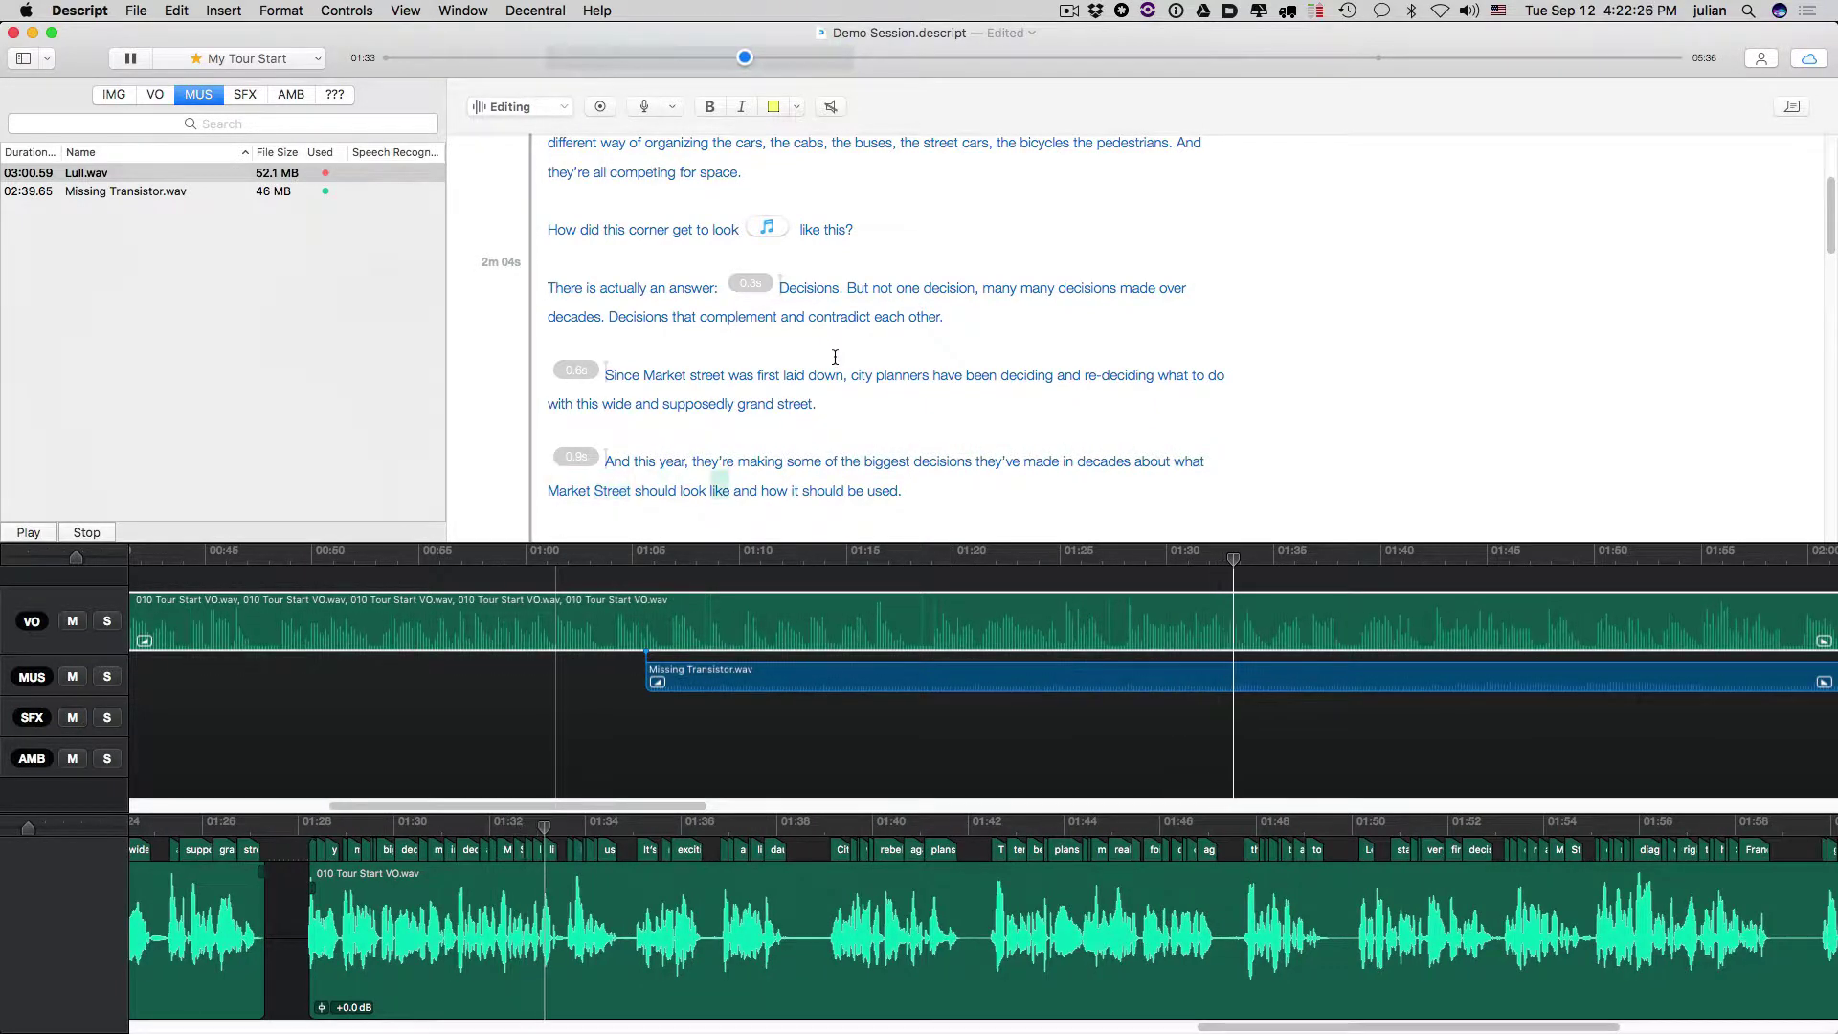
scroll(834, 356, down, 3)
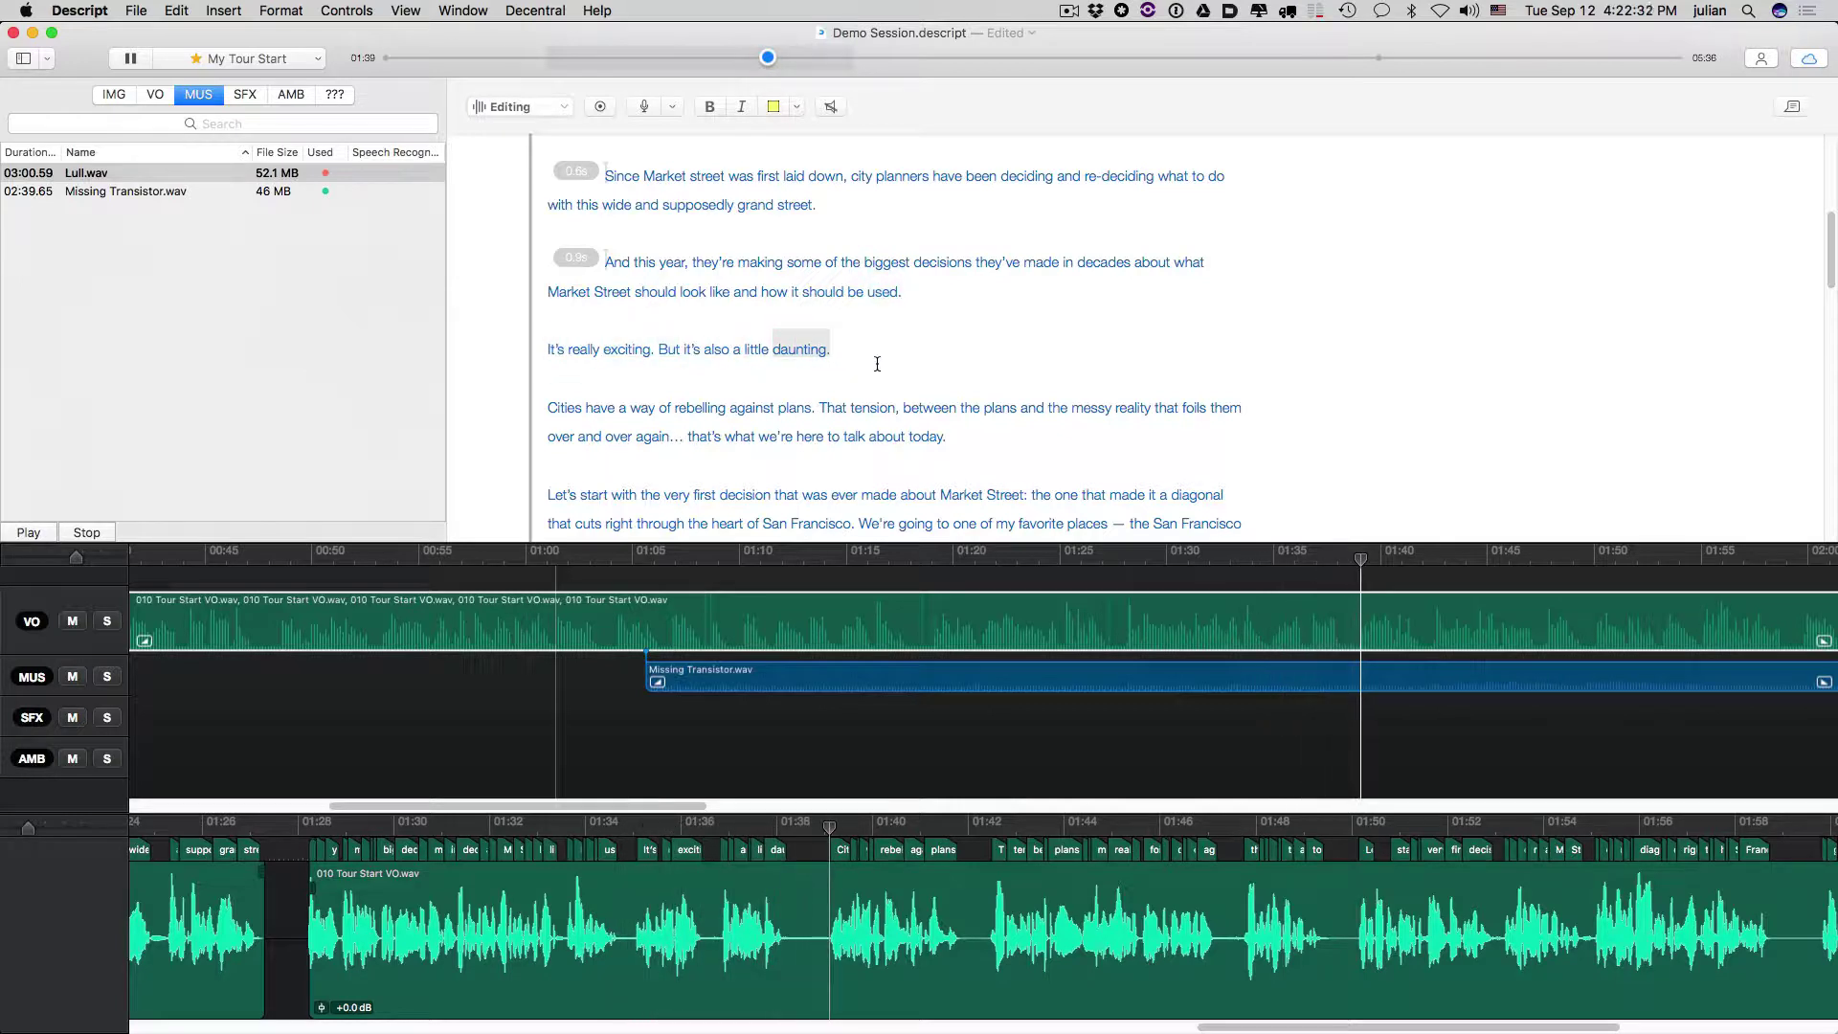
key(space)
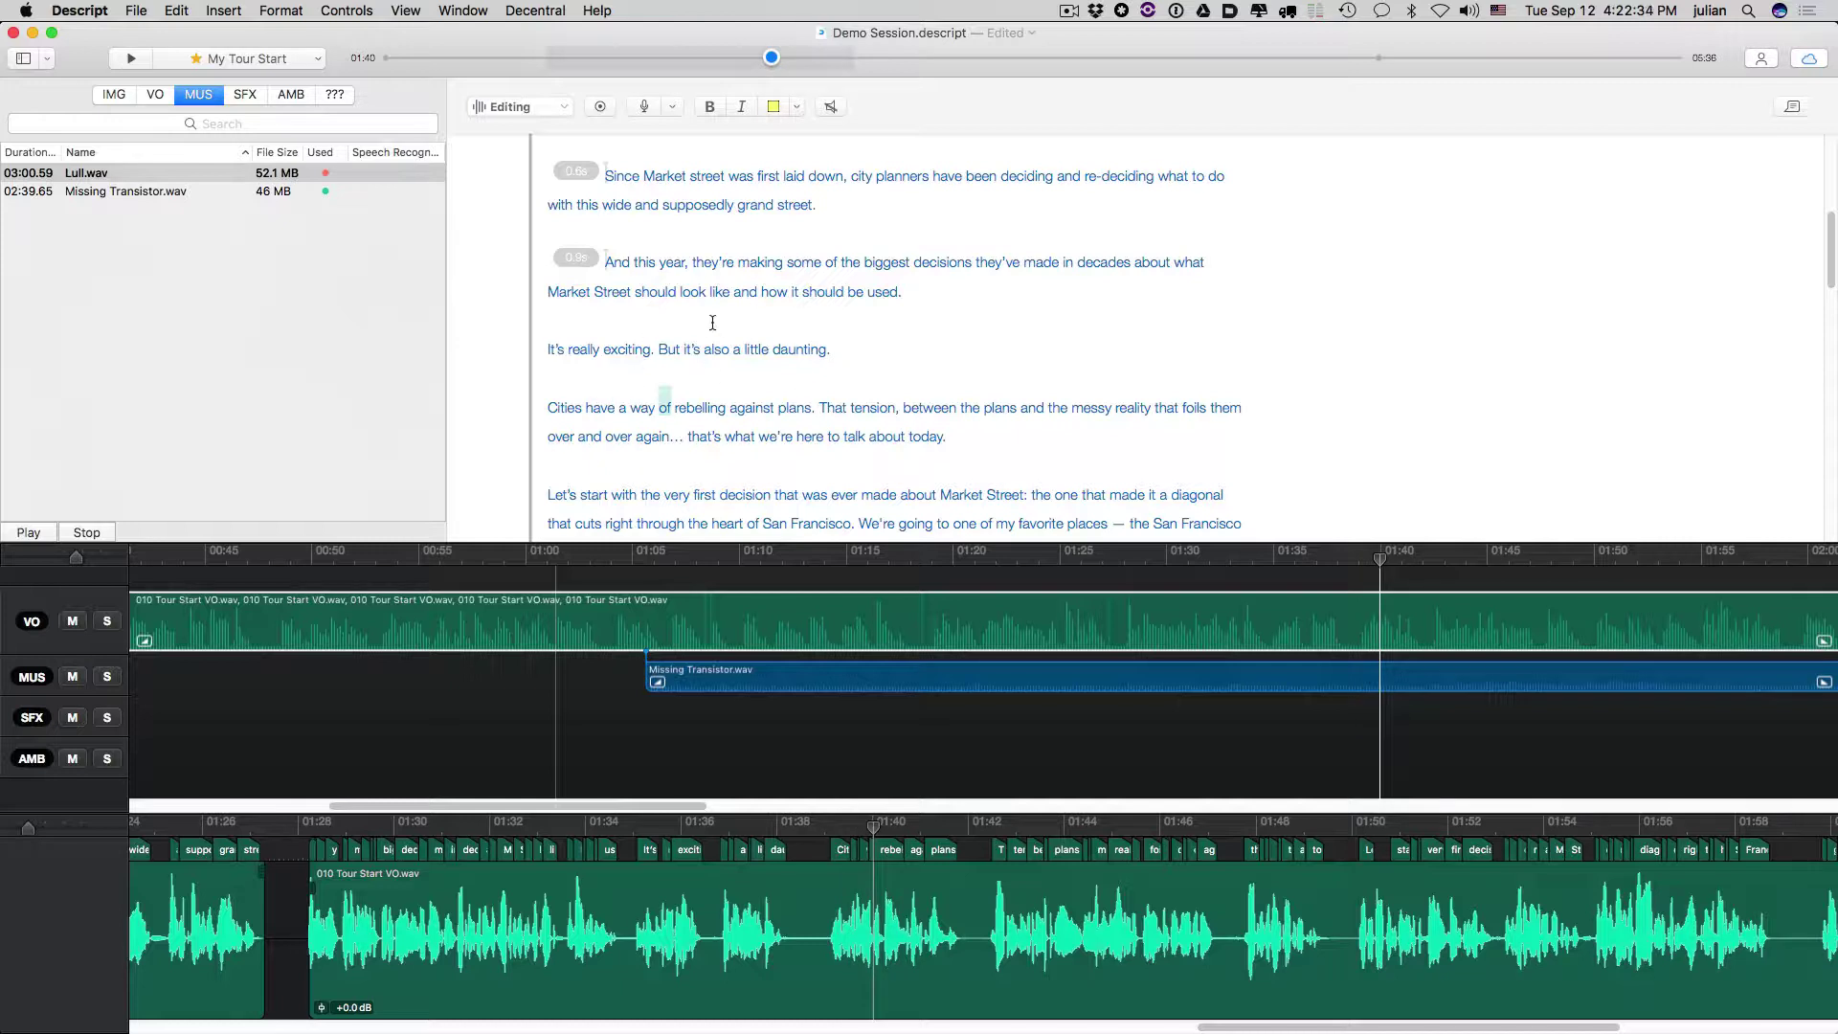
click(838, 347)
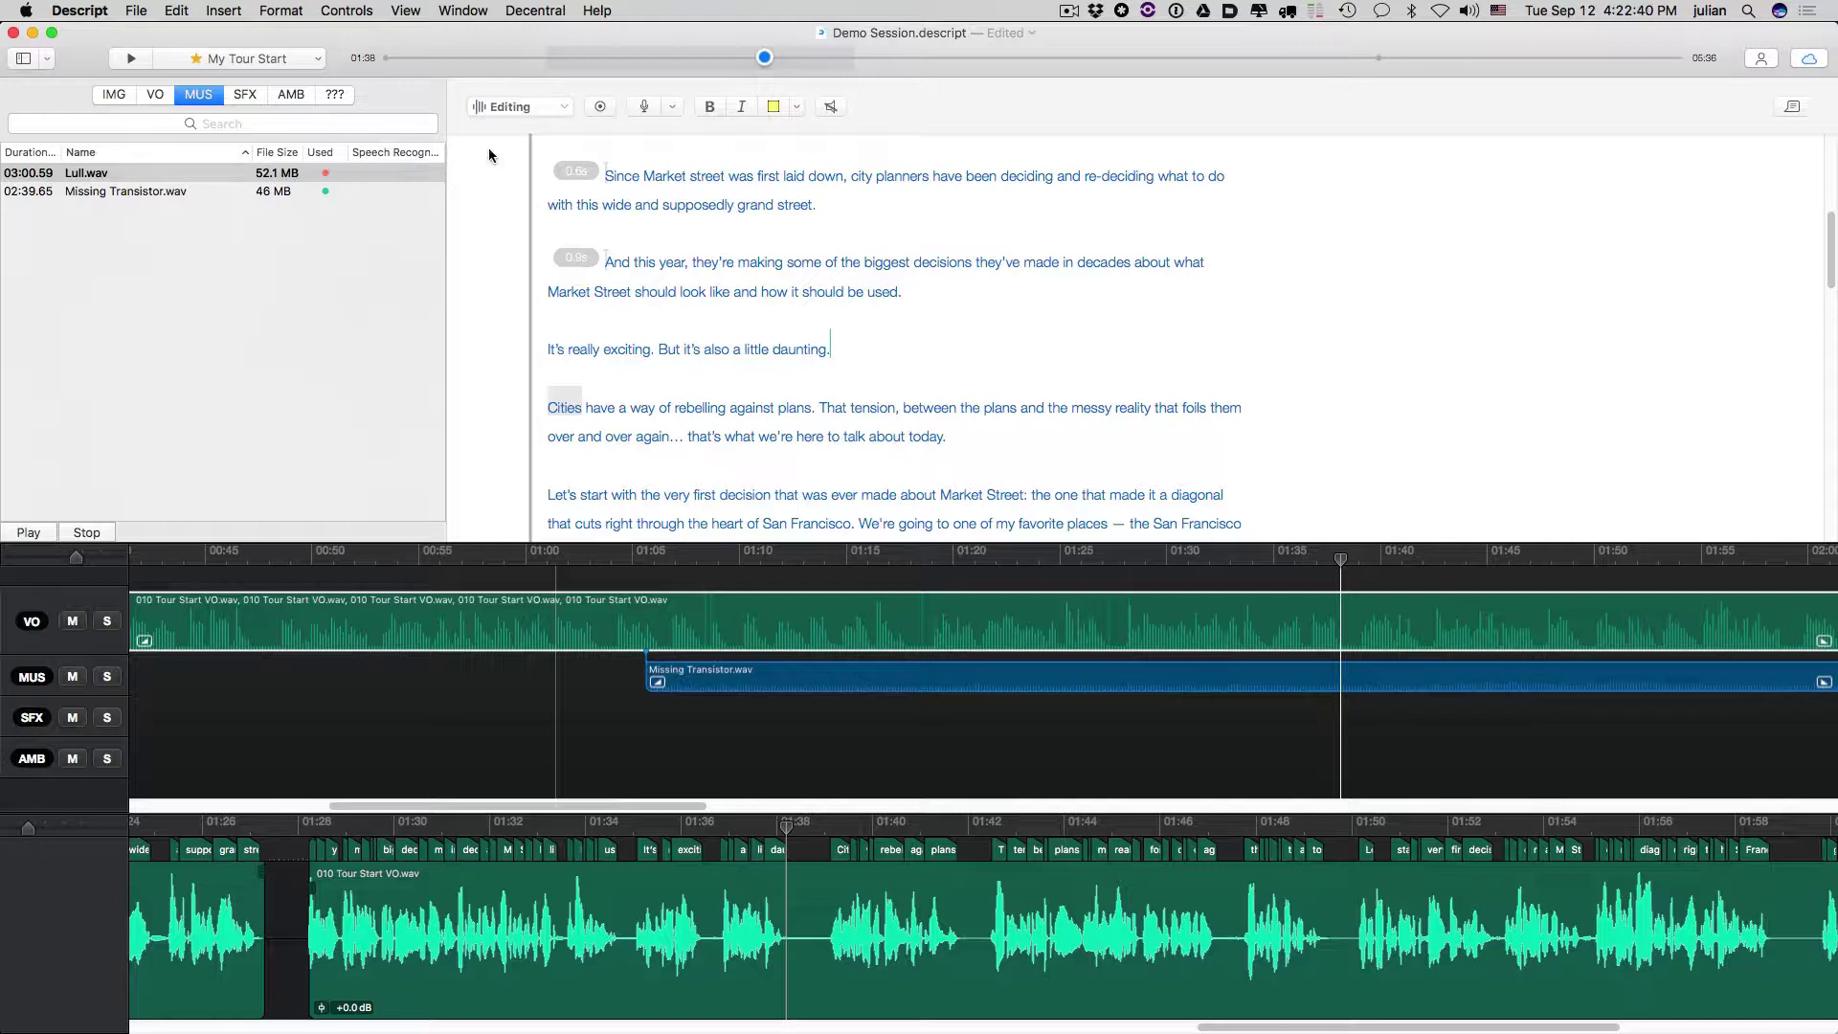
- Insert a Music End after 'daunting.' and replay from 'It's really exciting.' to check
click(224, 10)
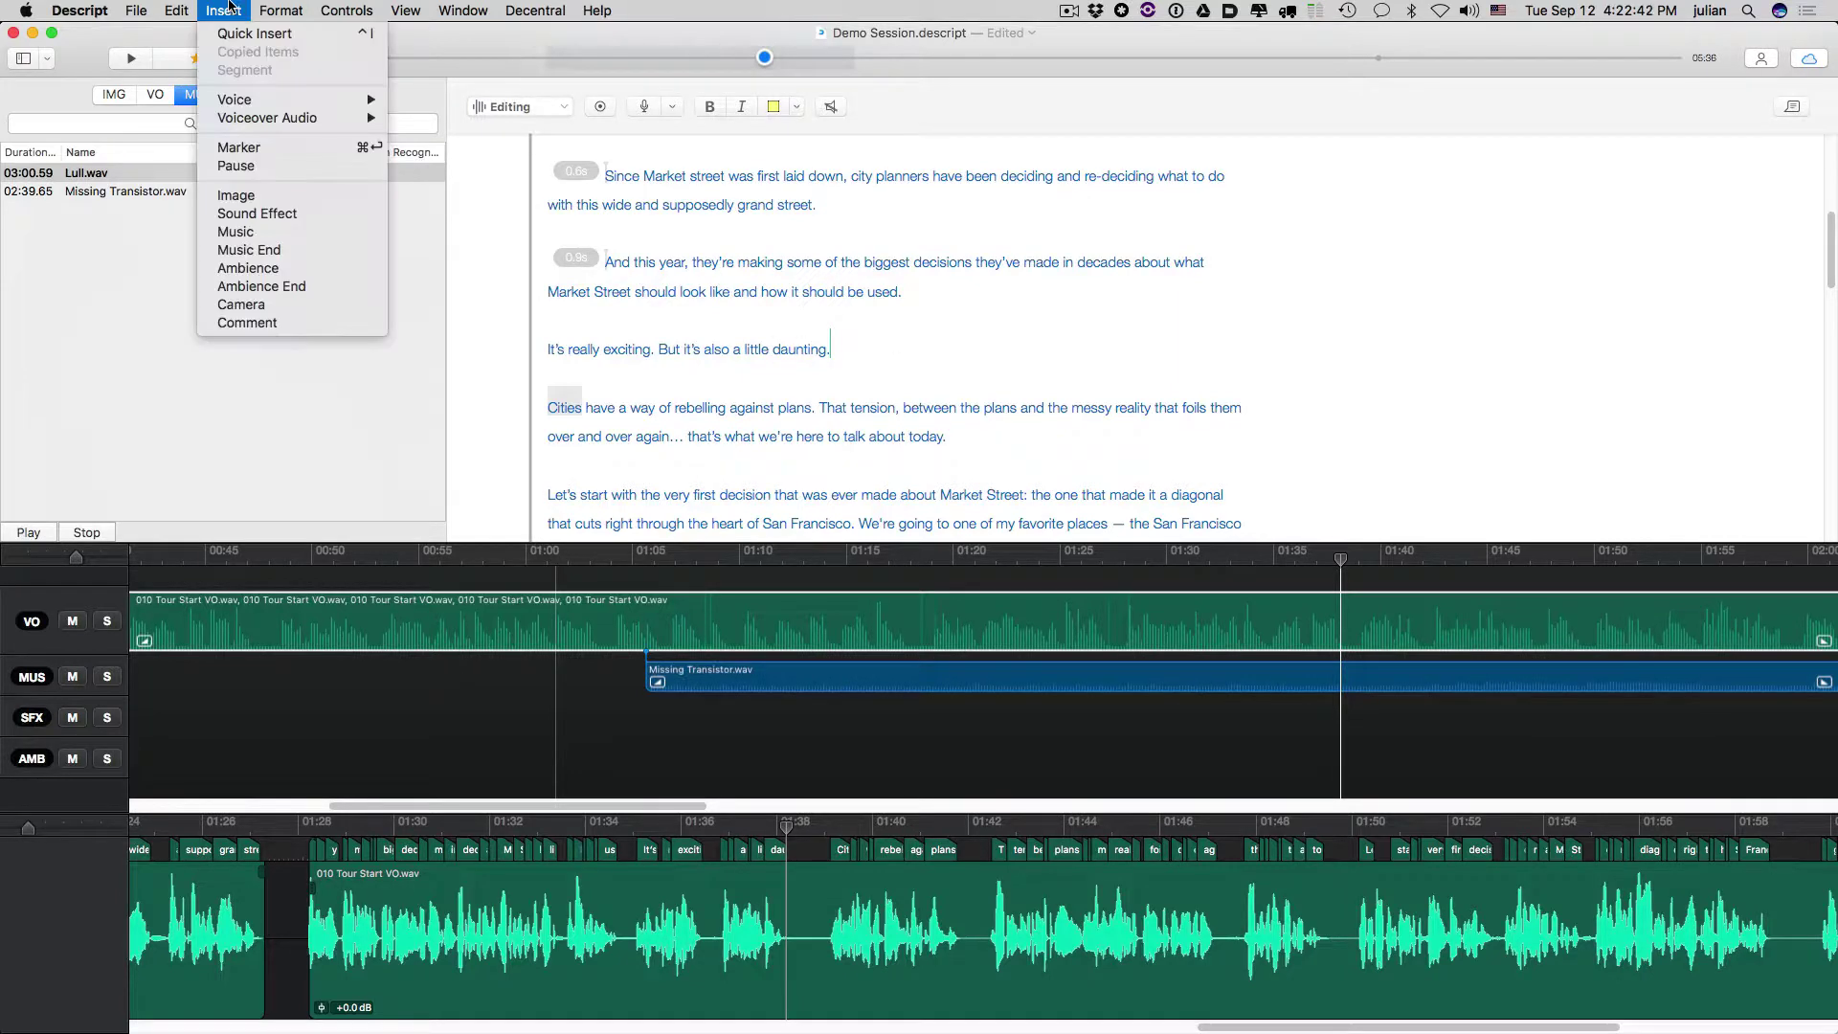
click(263, 252)
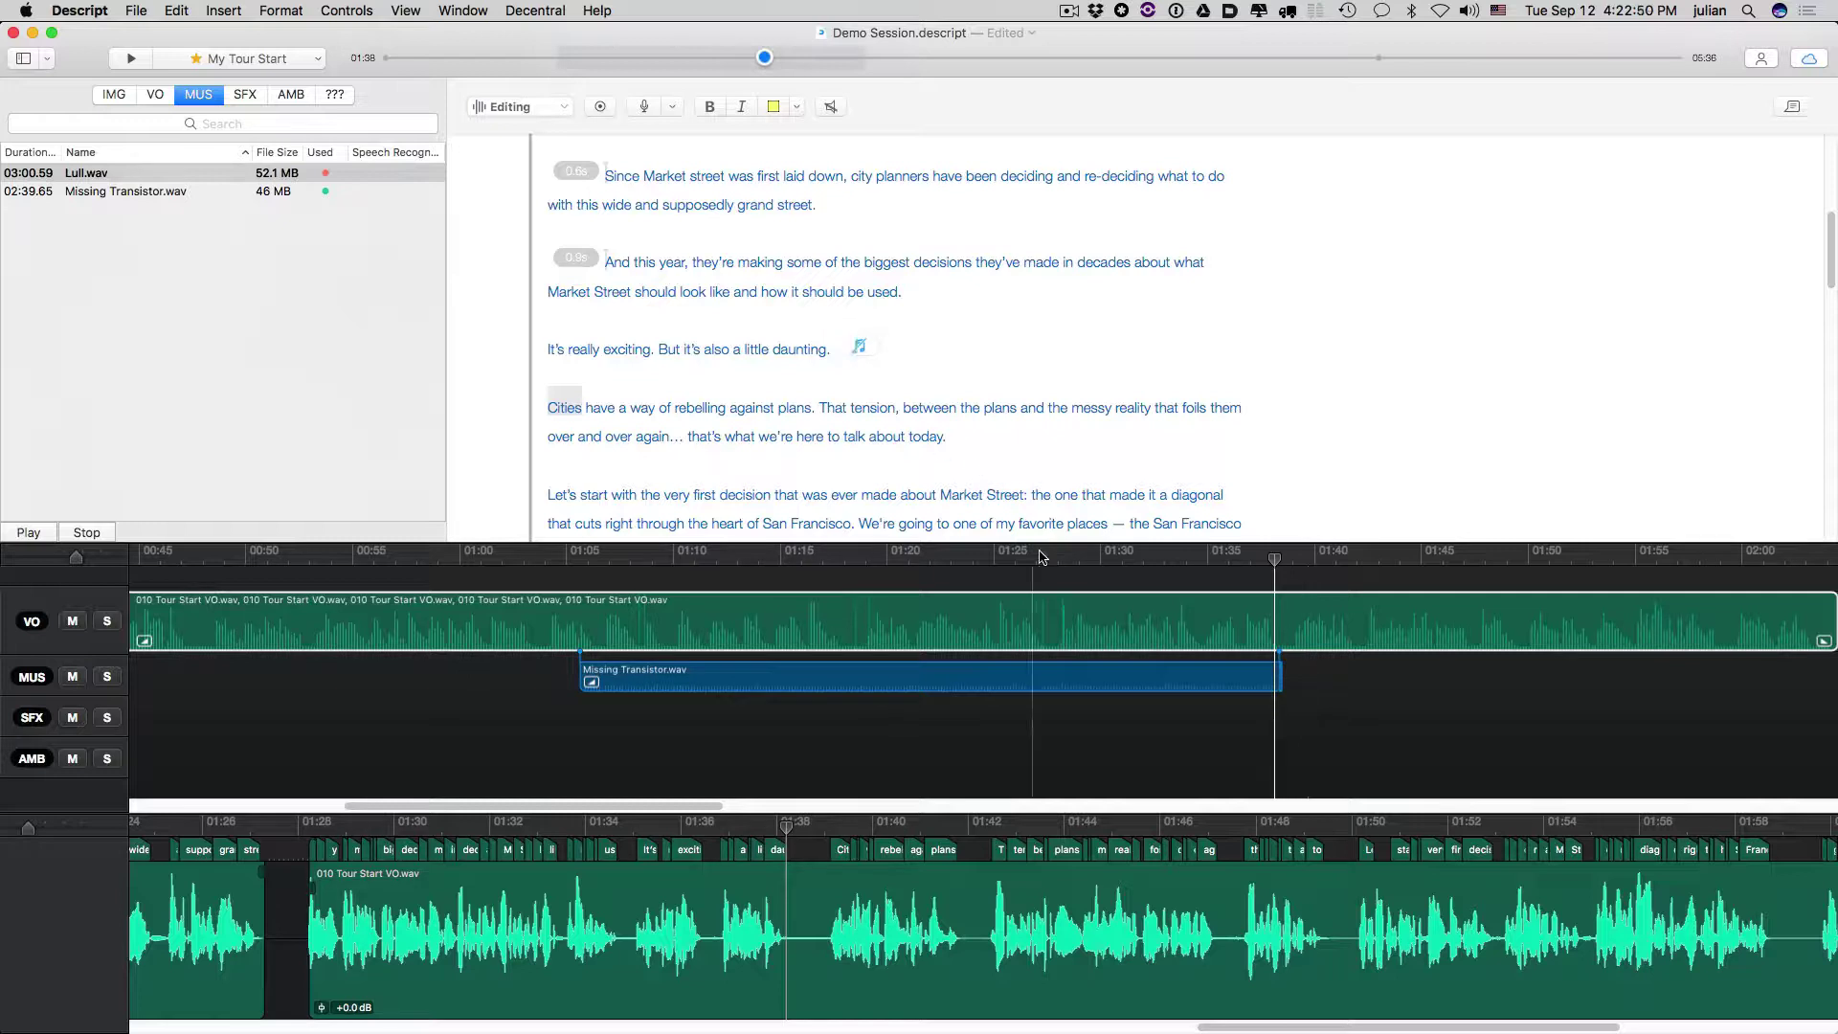
scroll(1100, 738, right, 5)
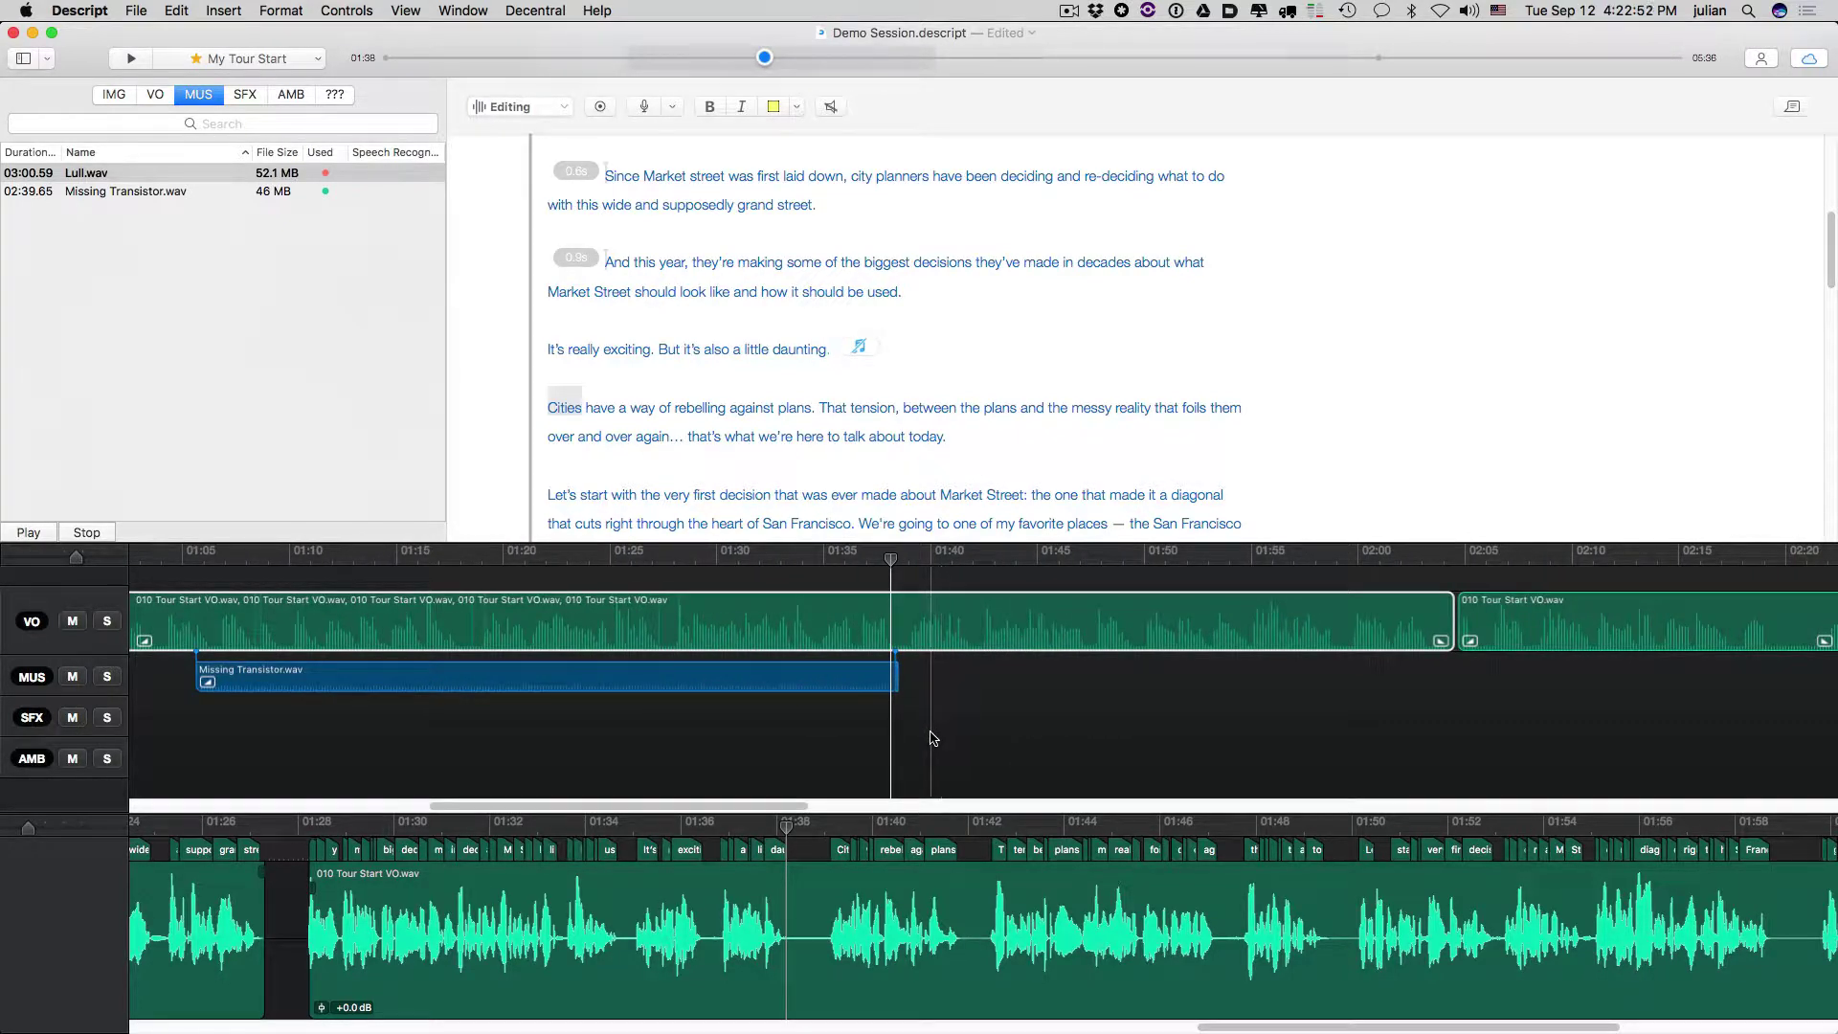
scroll(927, 738, up, 5)
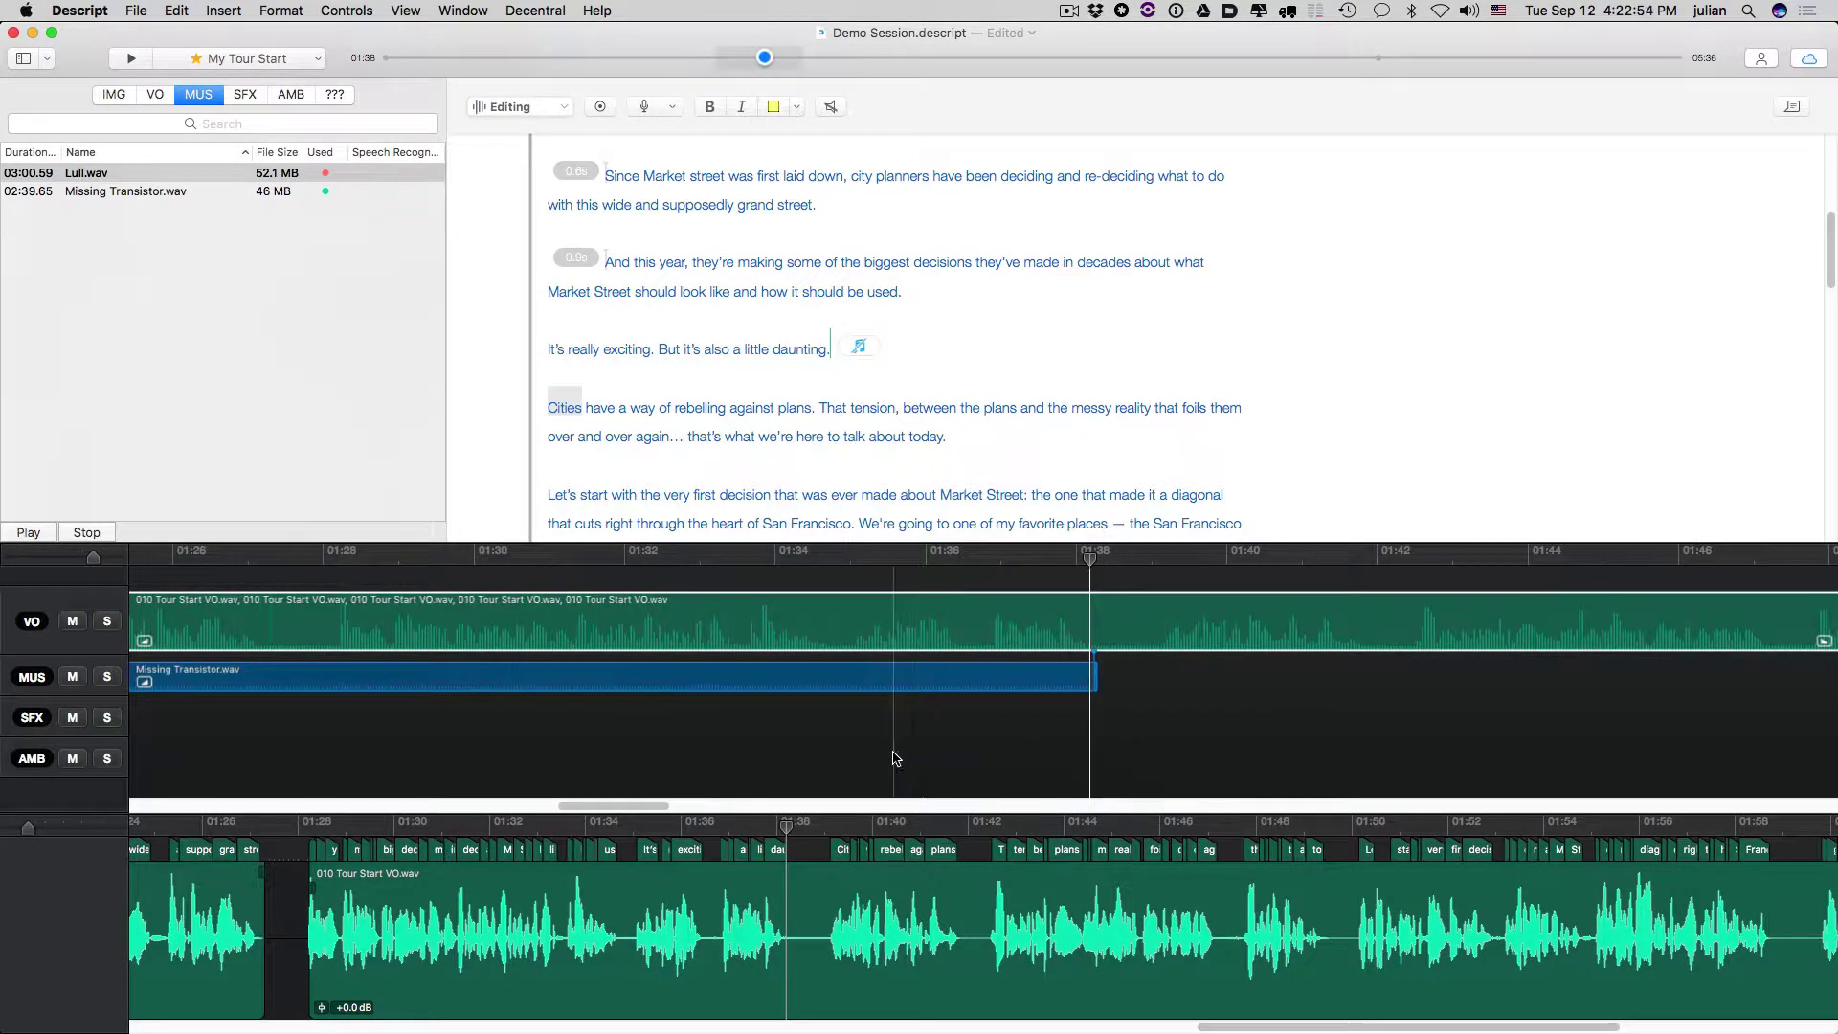
scroll(899, 713, right, 5)
click(610, 720)
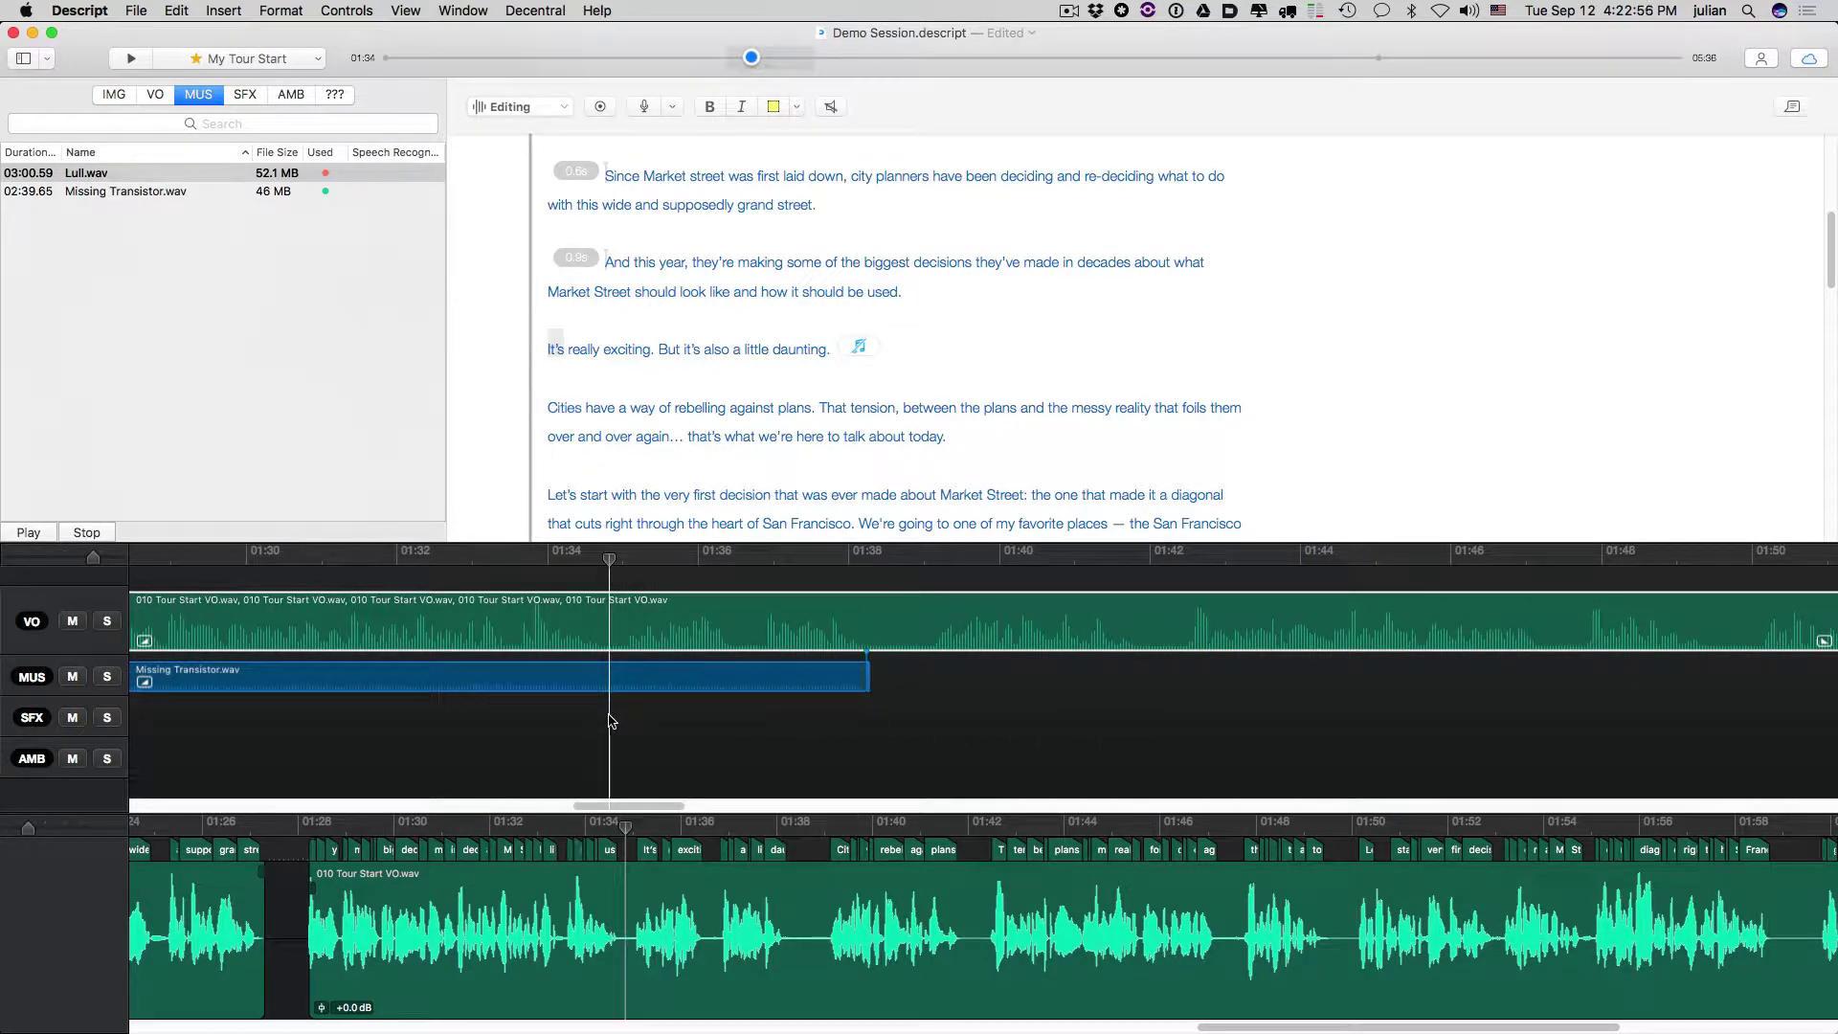
key(space)
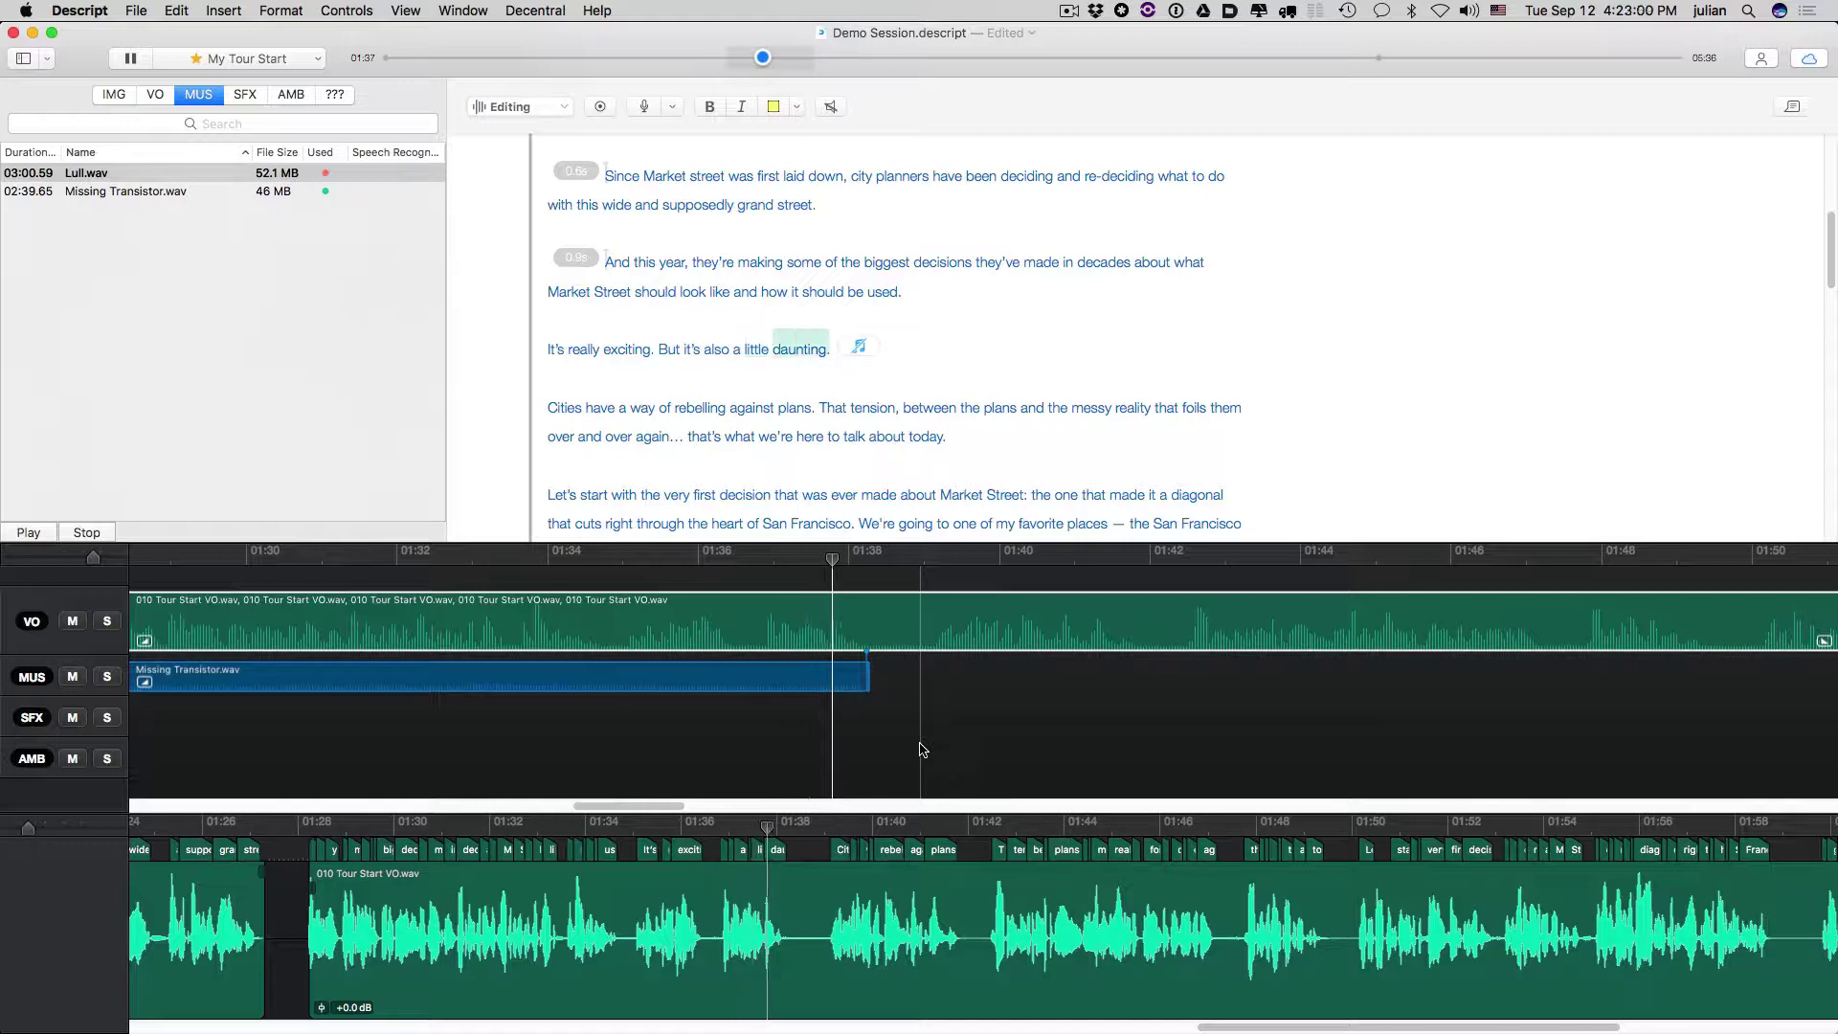
key(space)
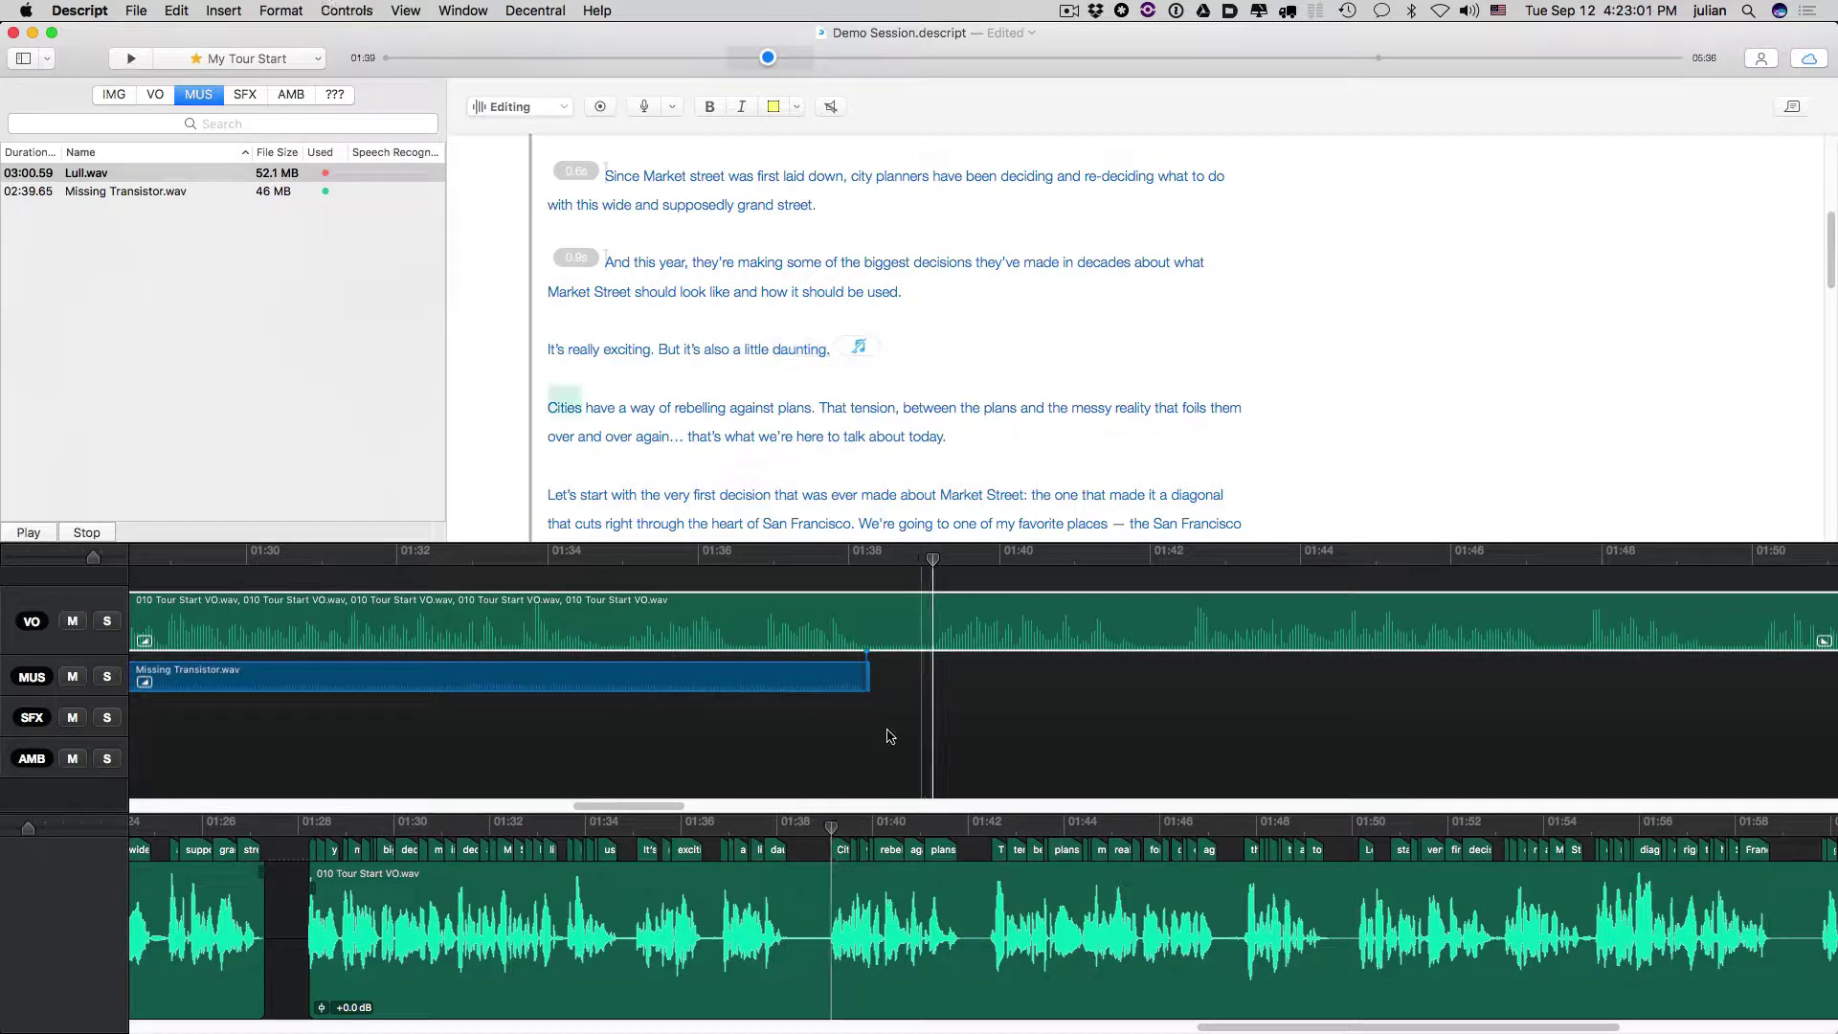
- Give Missing Transistor.wav a 7.89-second fade-out and play back the ending
right_click(741, 678)
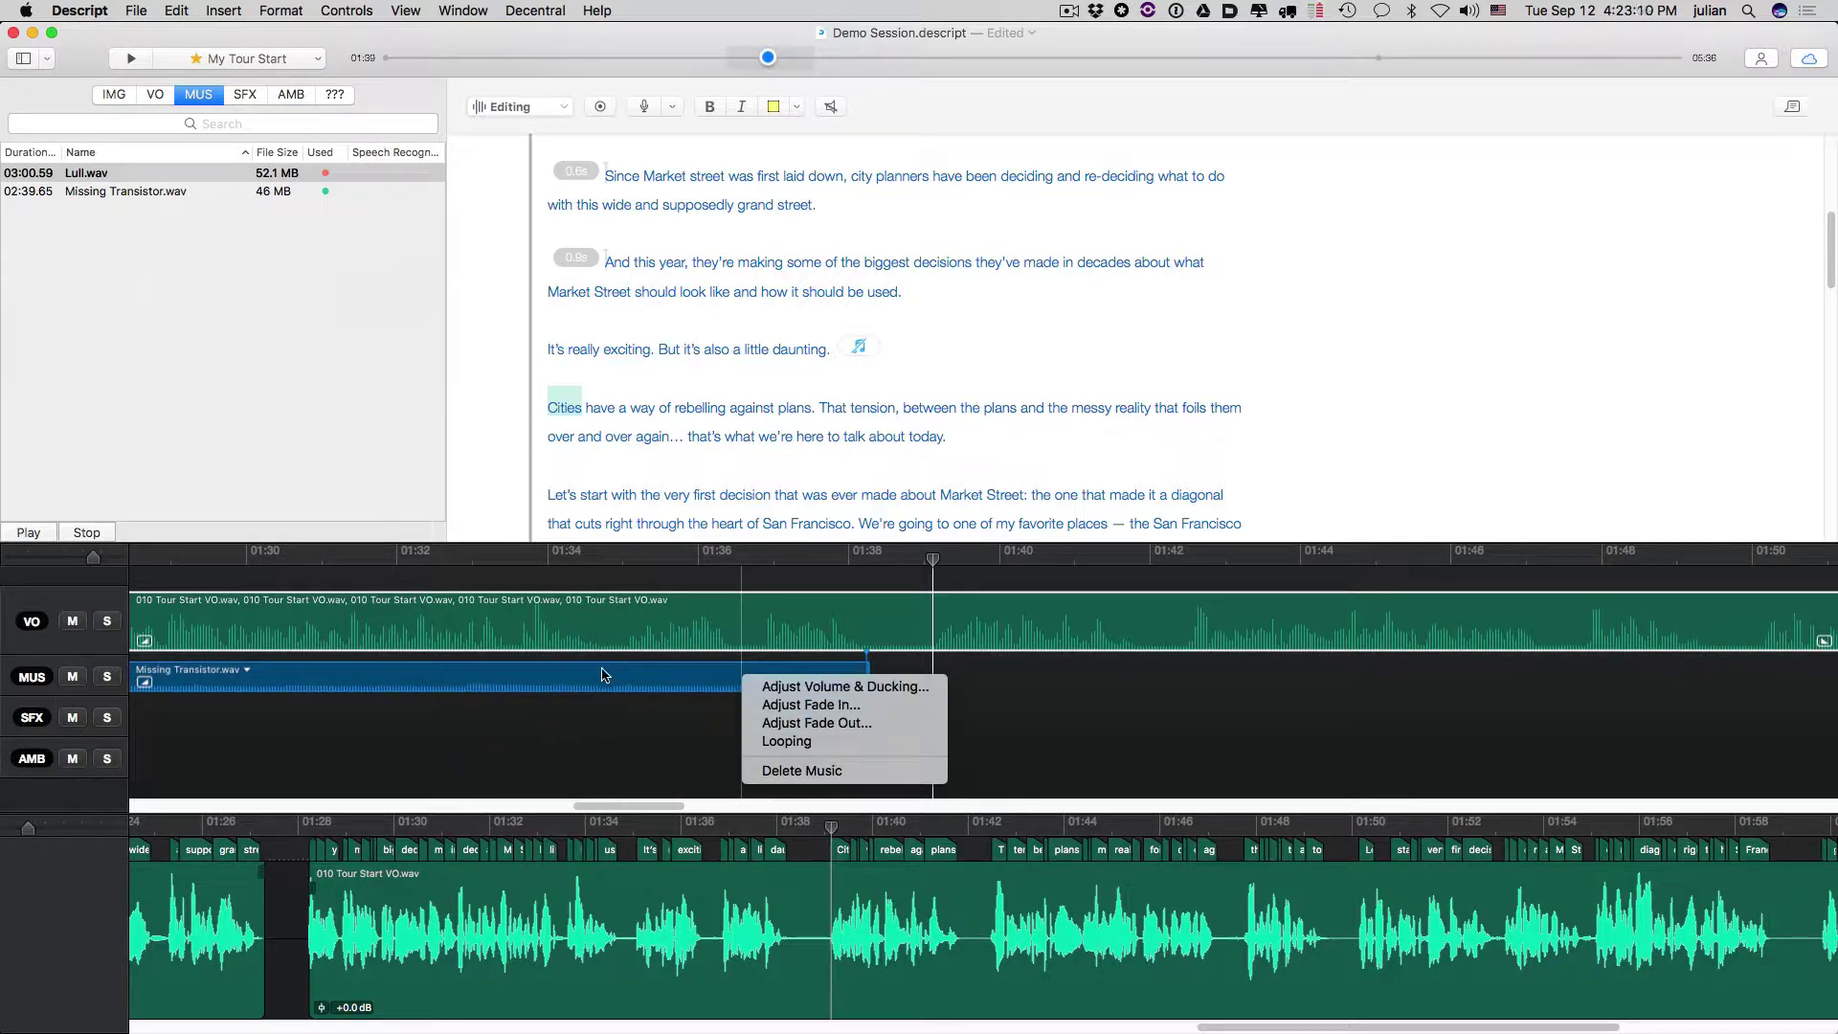
click(651, 705)
right_click(708, 676)
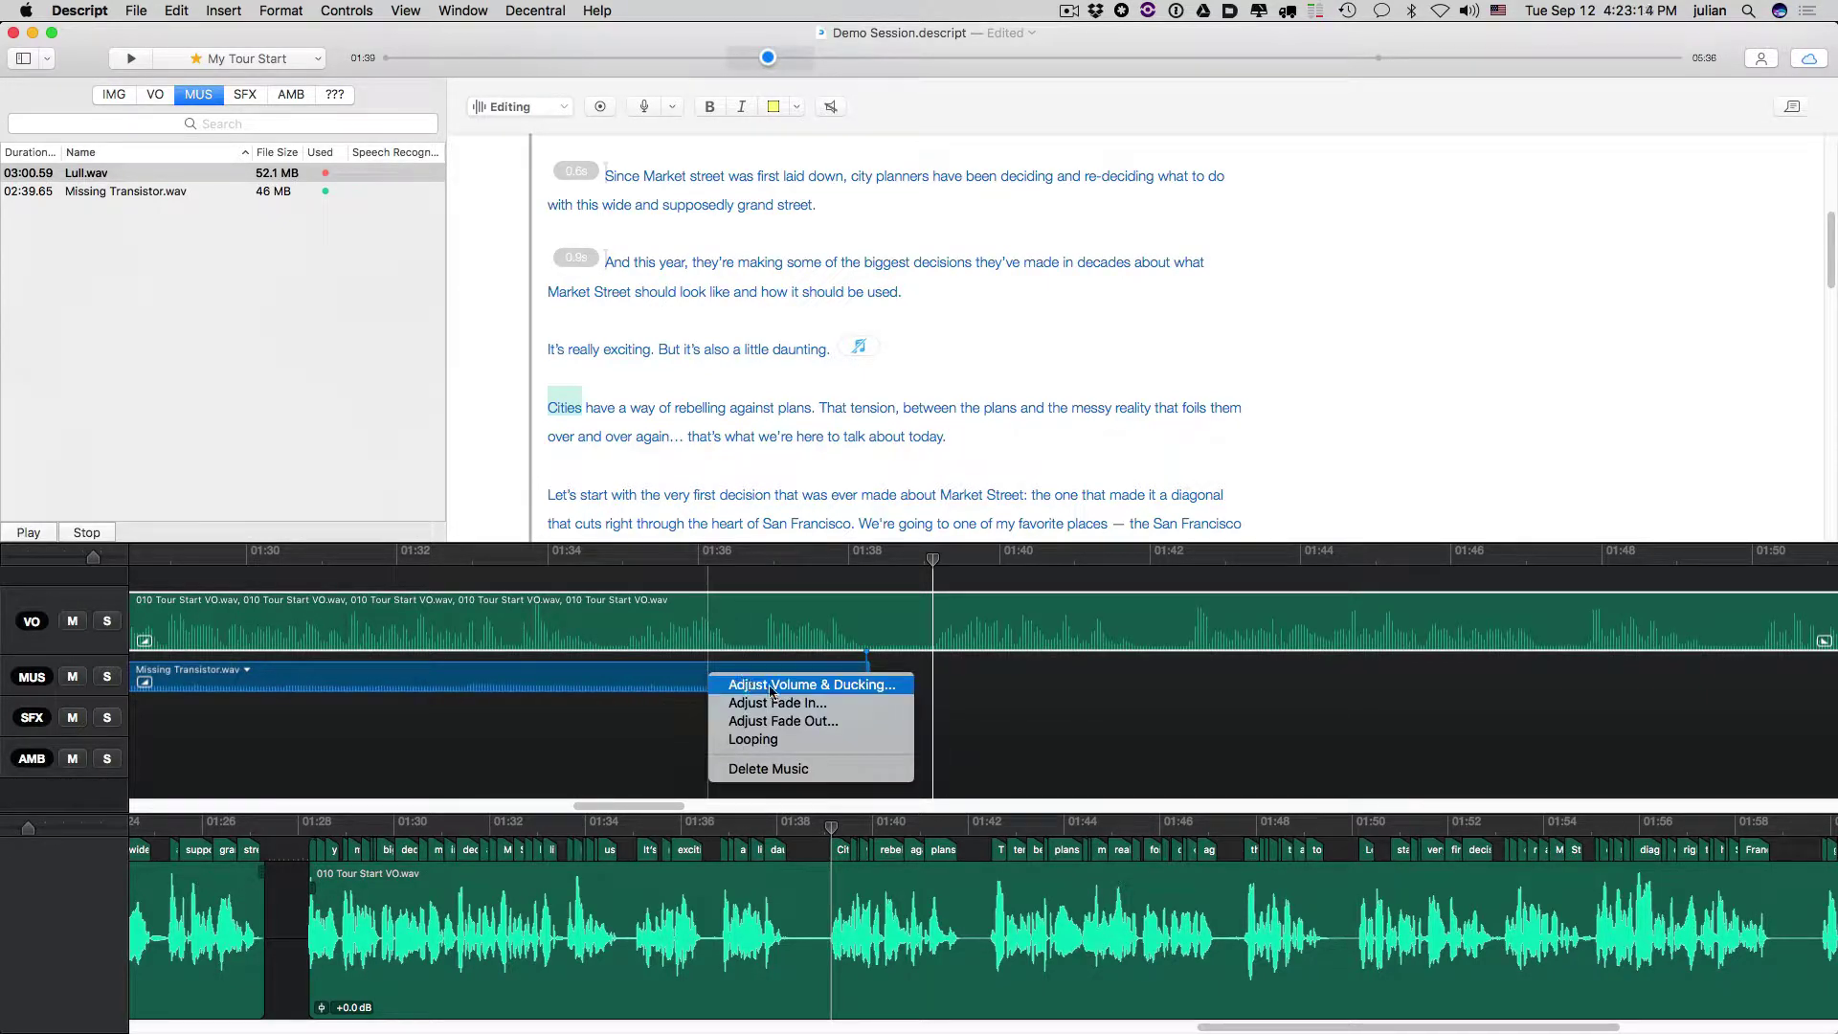
click(804, 724)
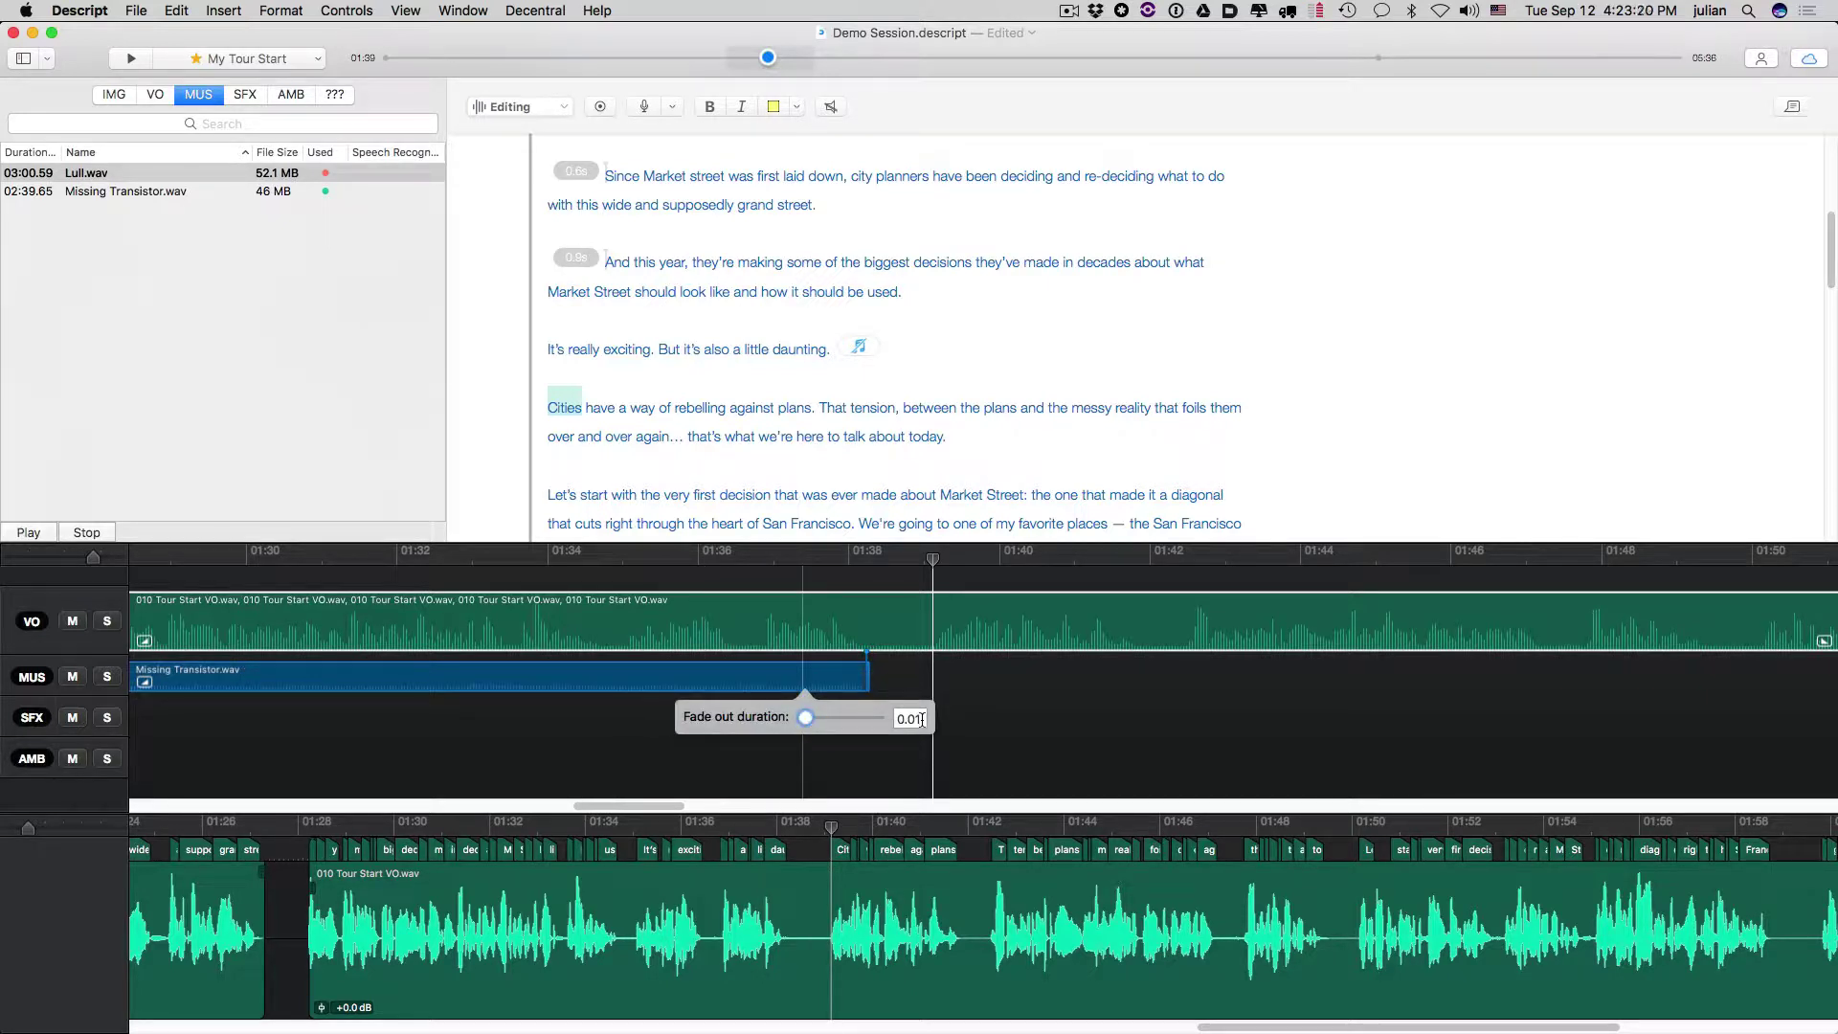
drag(806, 716, 816, 718)
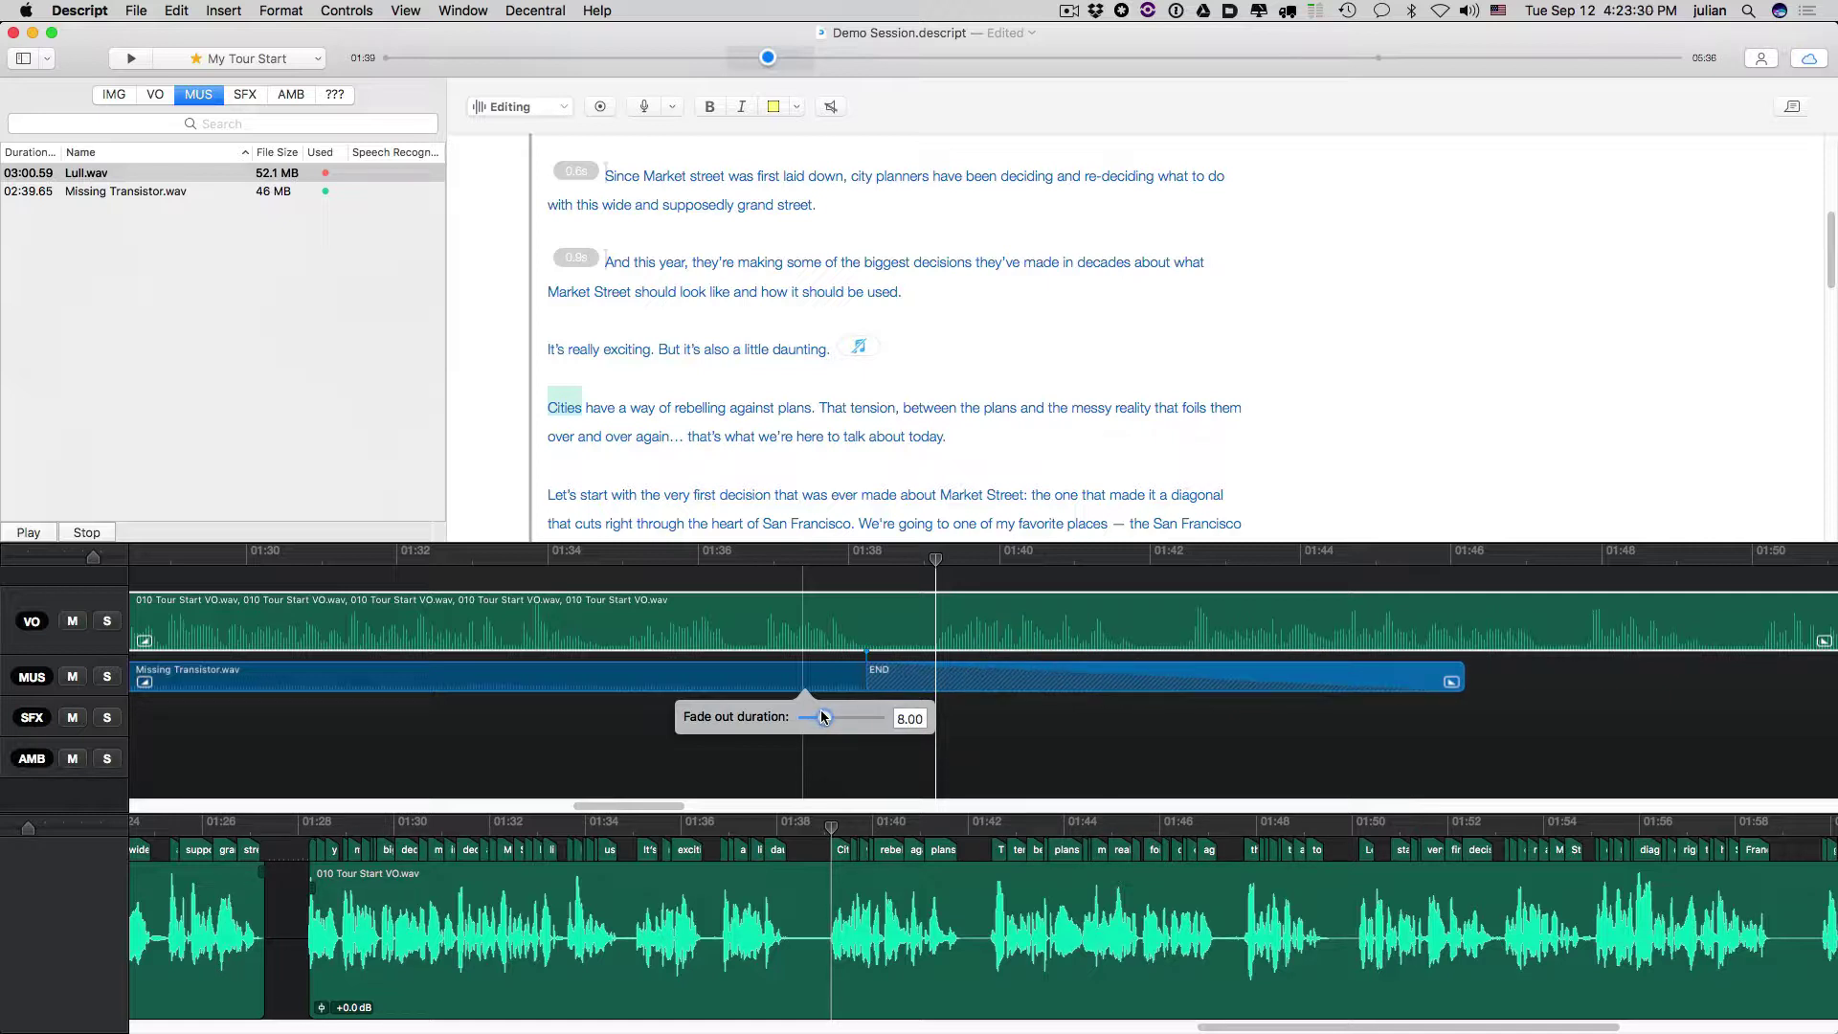
drag(821, 712, 818, 712)
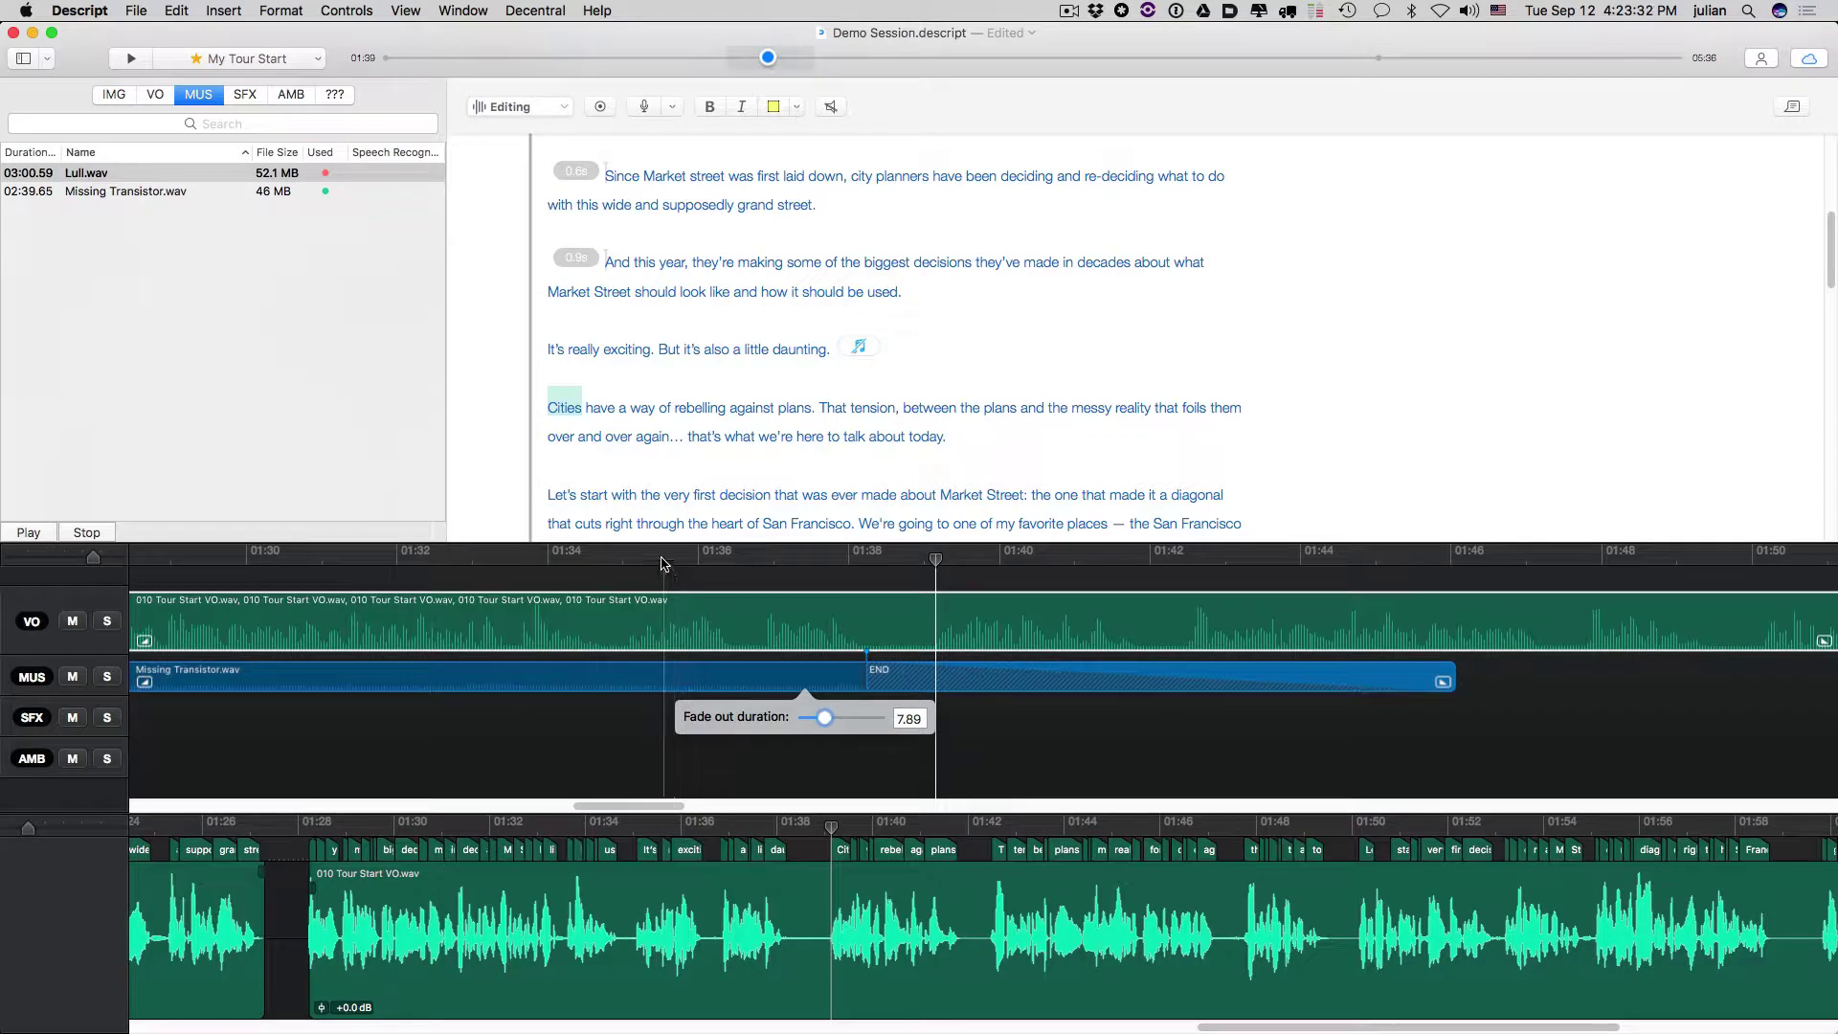
click(611, 554)
key(space)
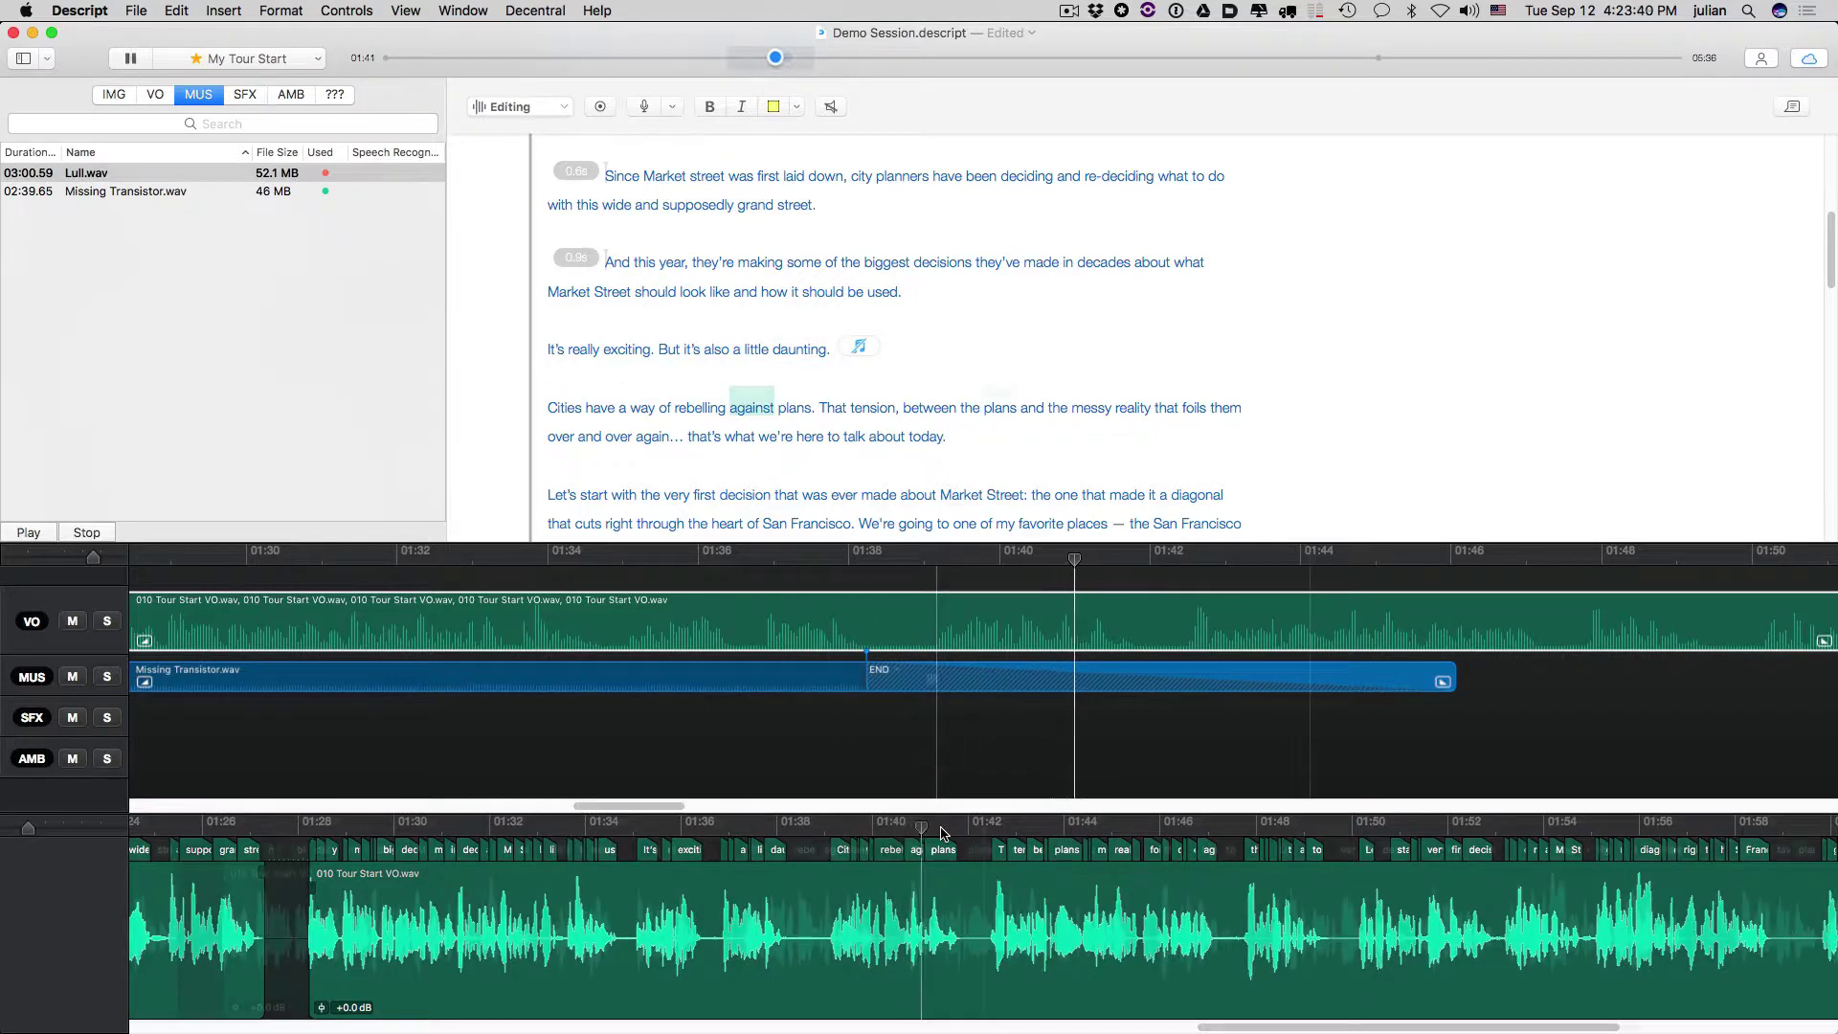
- Move the Missing Transistor music end to just after 'It's really exciting.' and replay the fade
key(space)
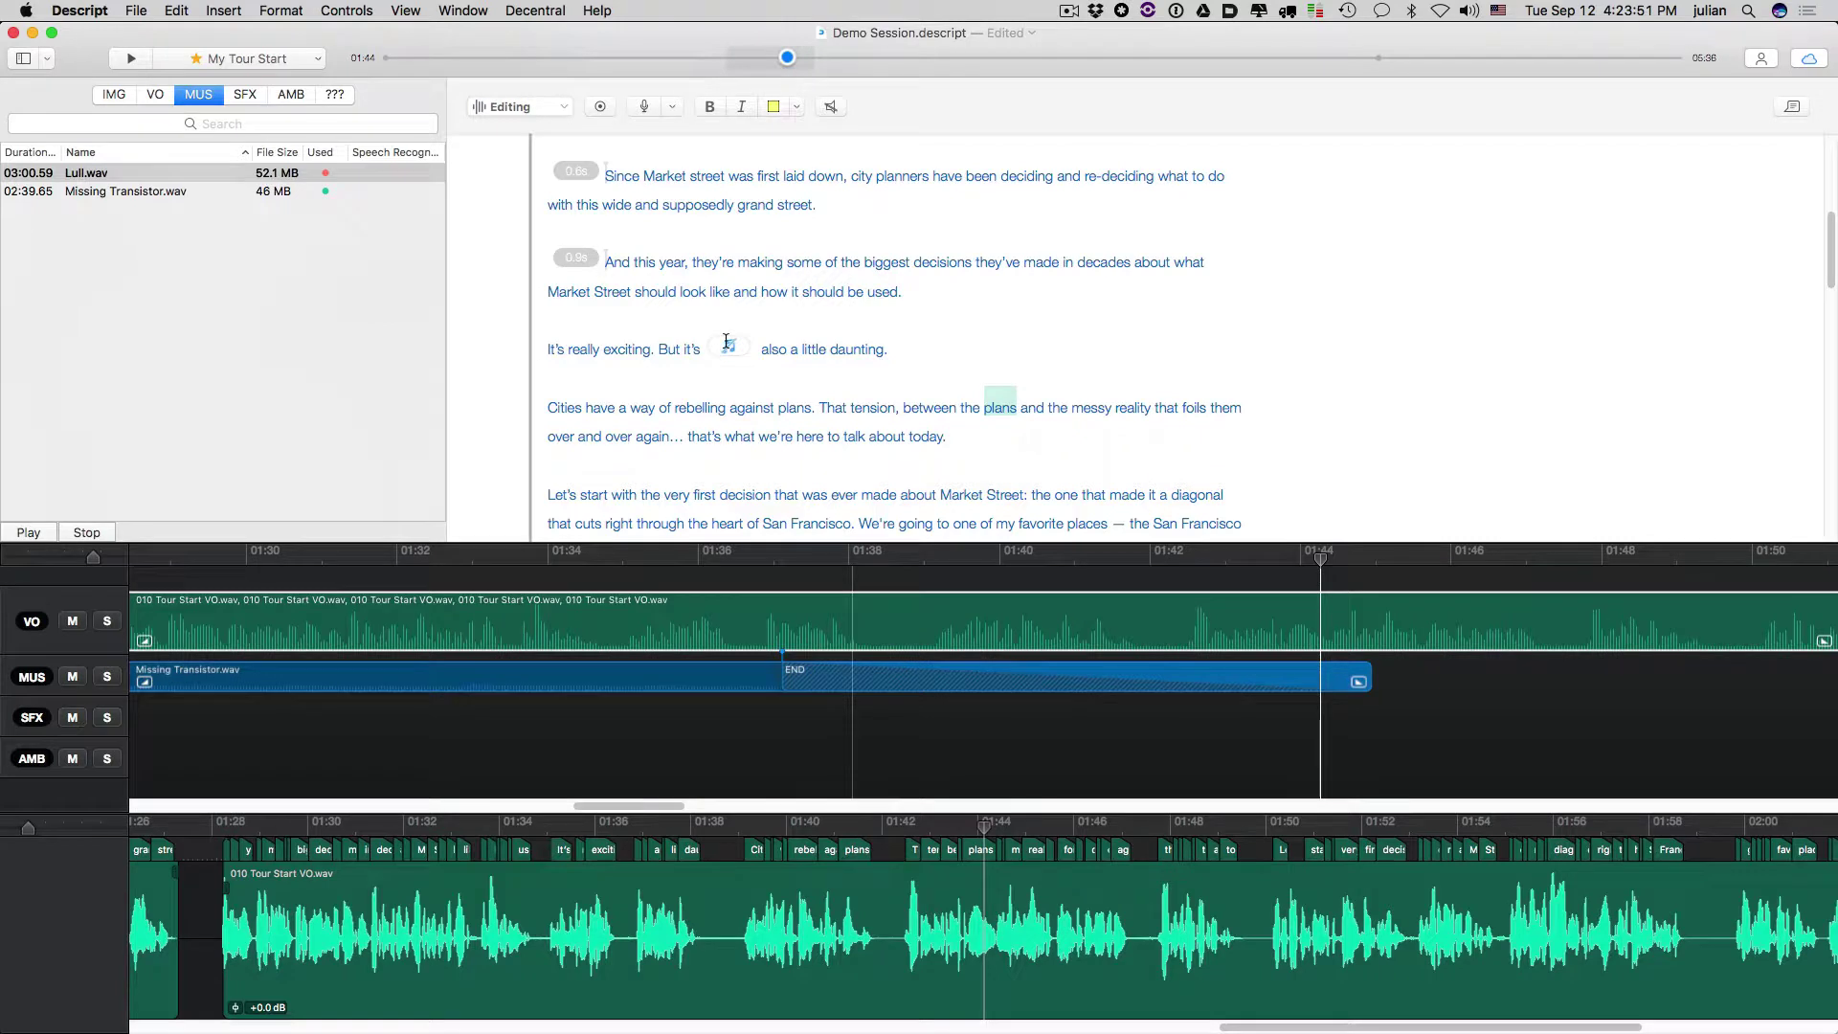
drag(726, 341, 657, 343)
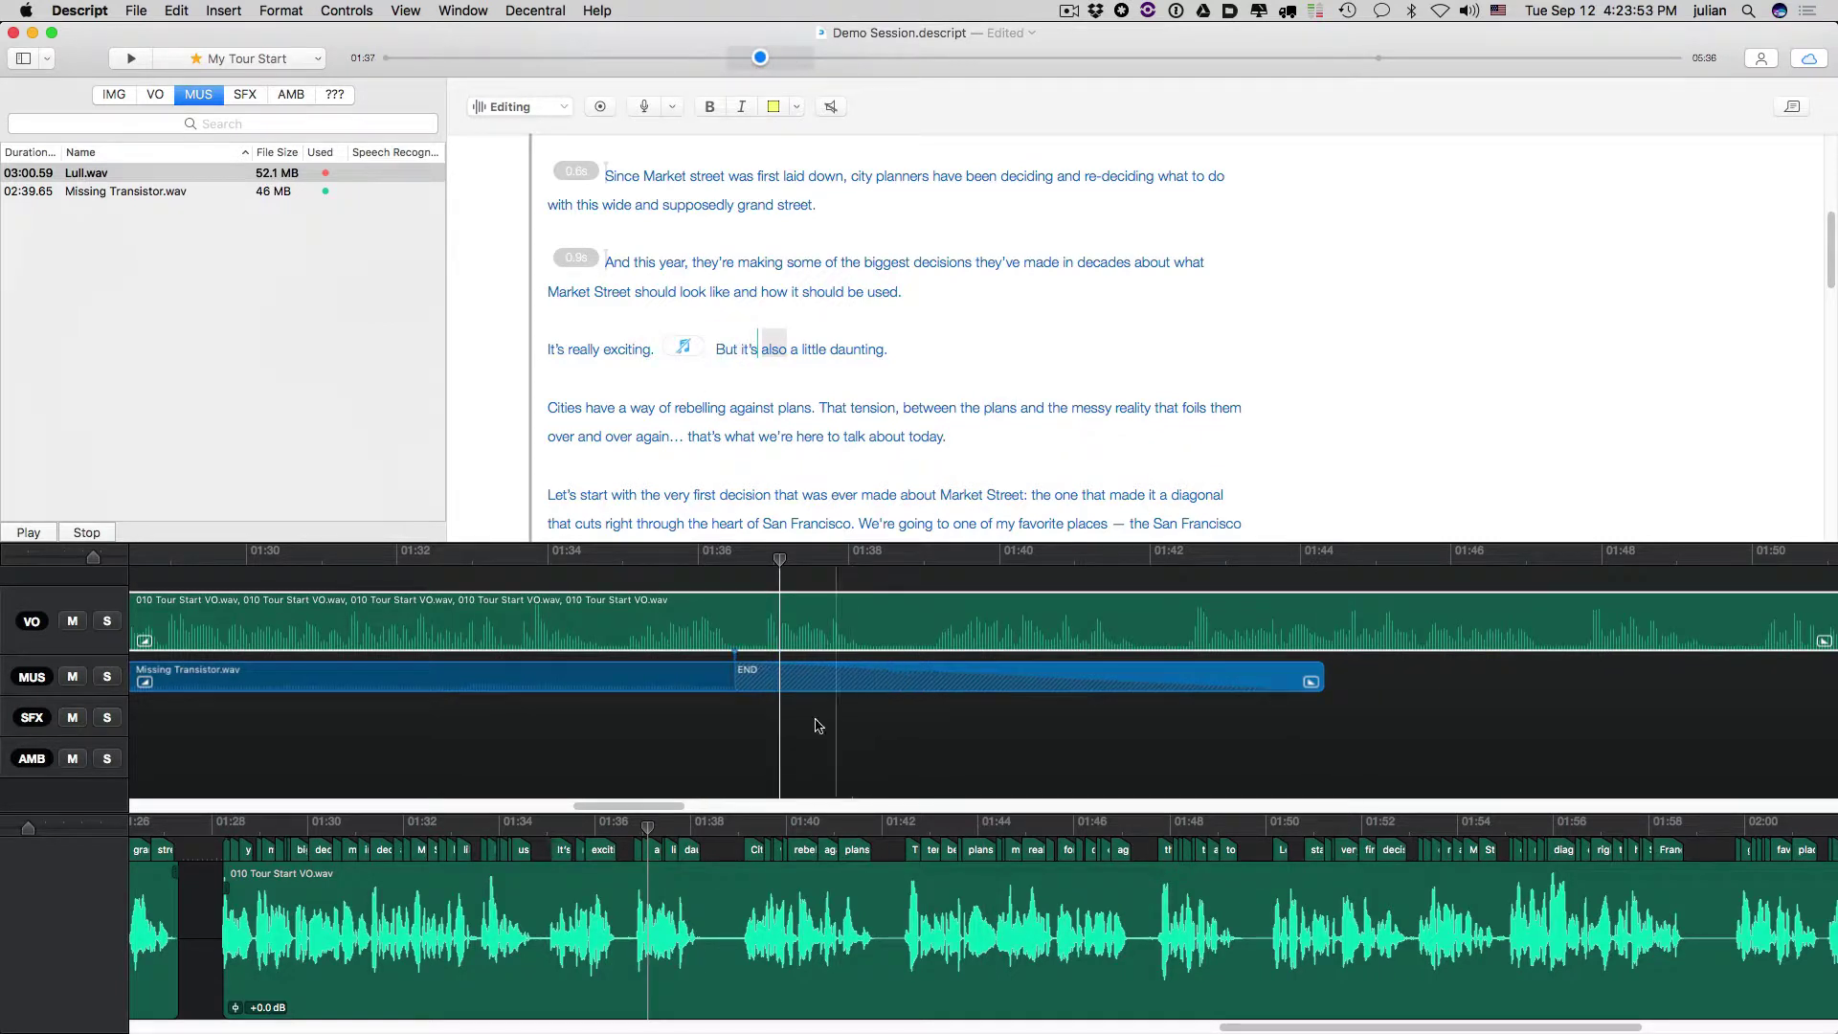
click(624, 743)
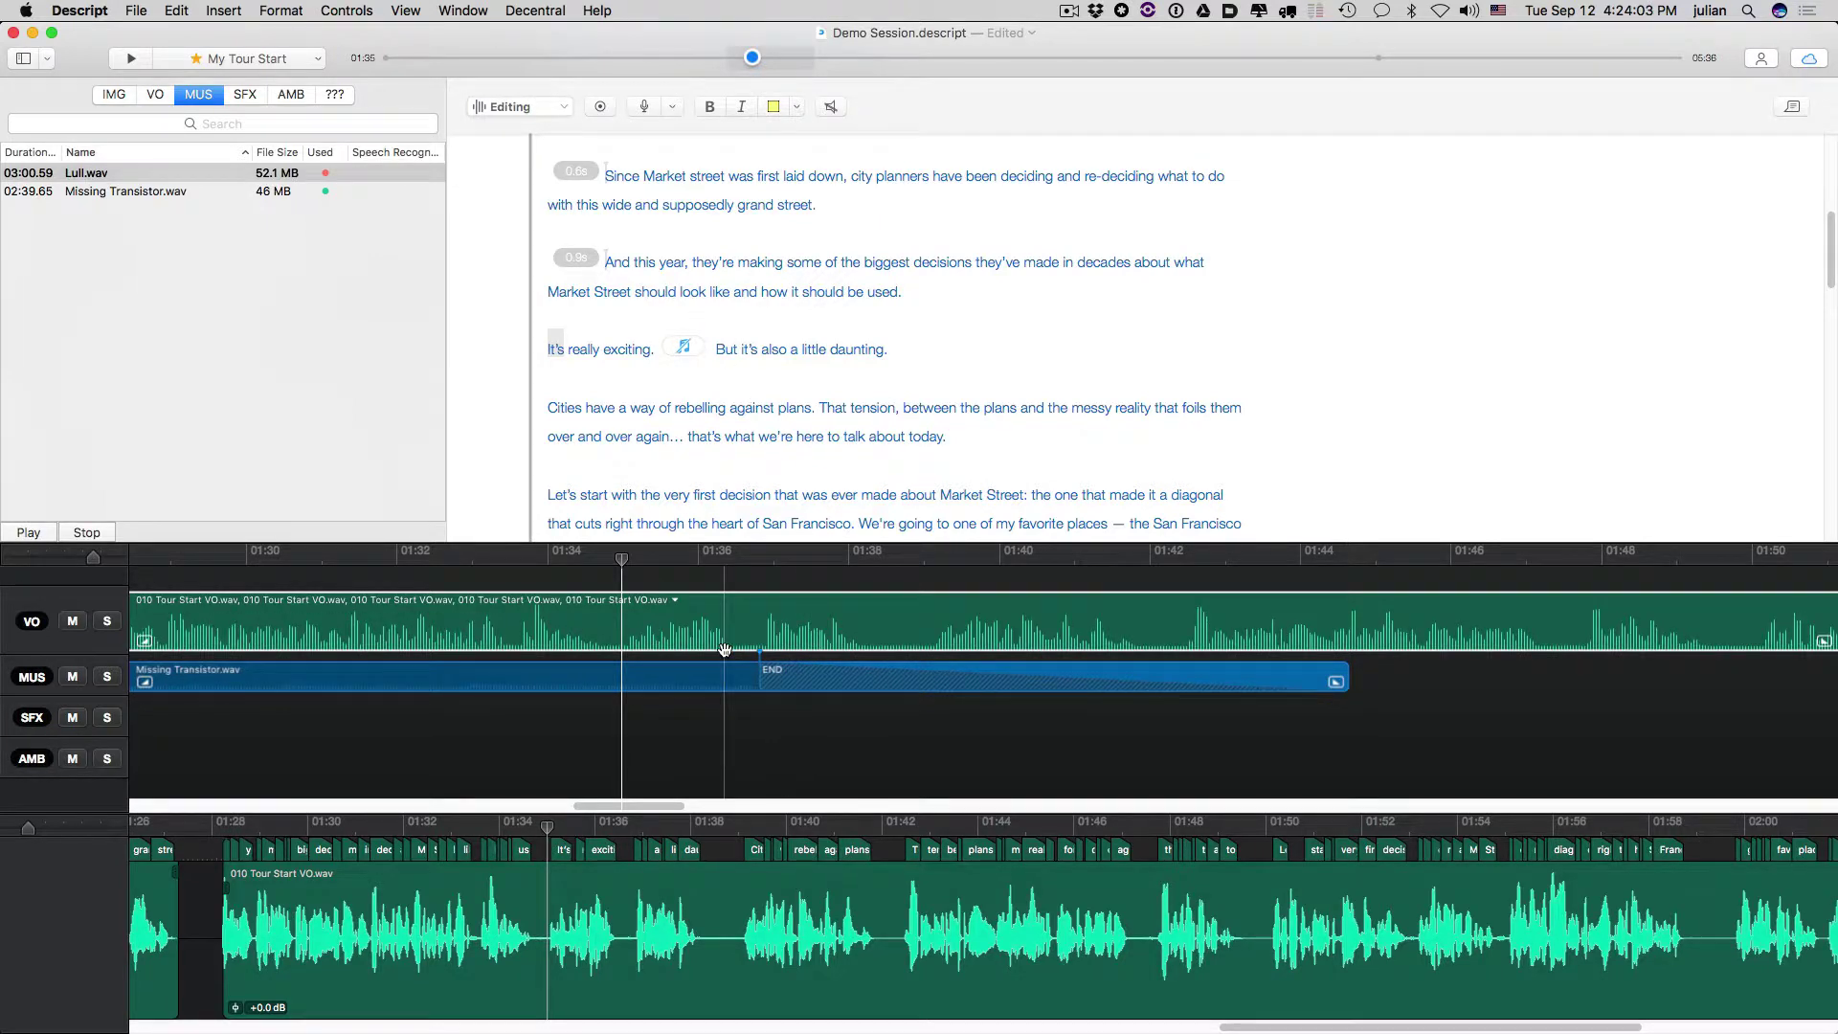
drag(697, 348, 762, 349)
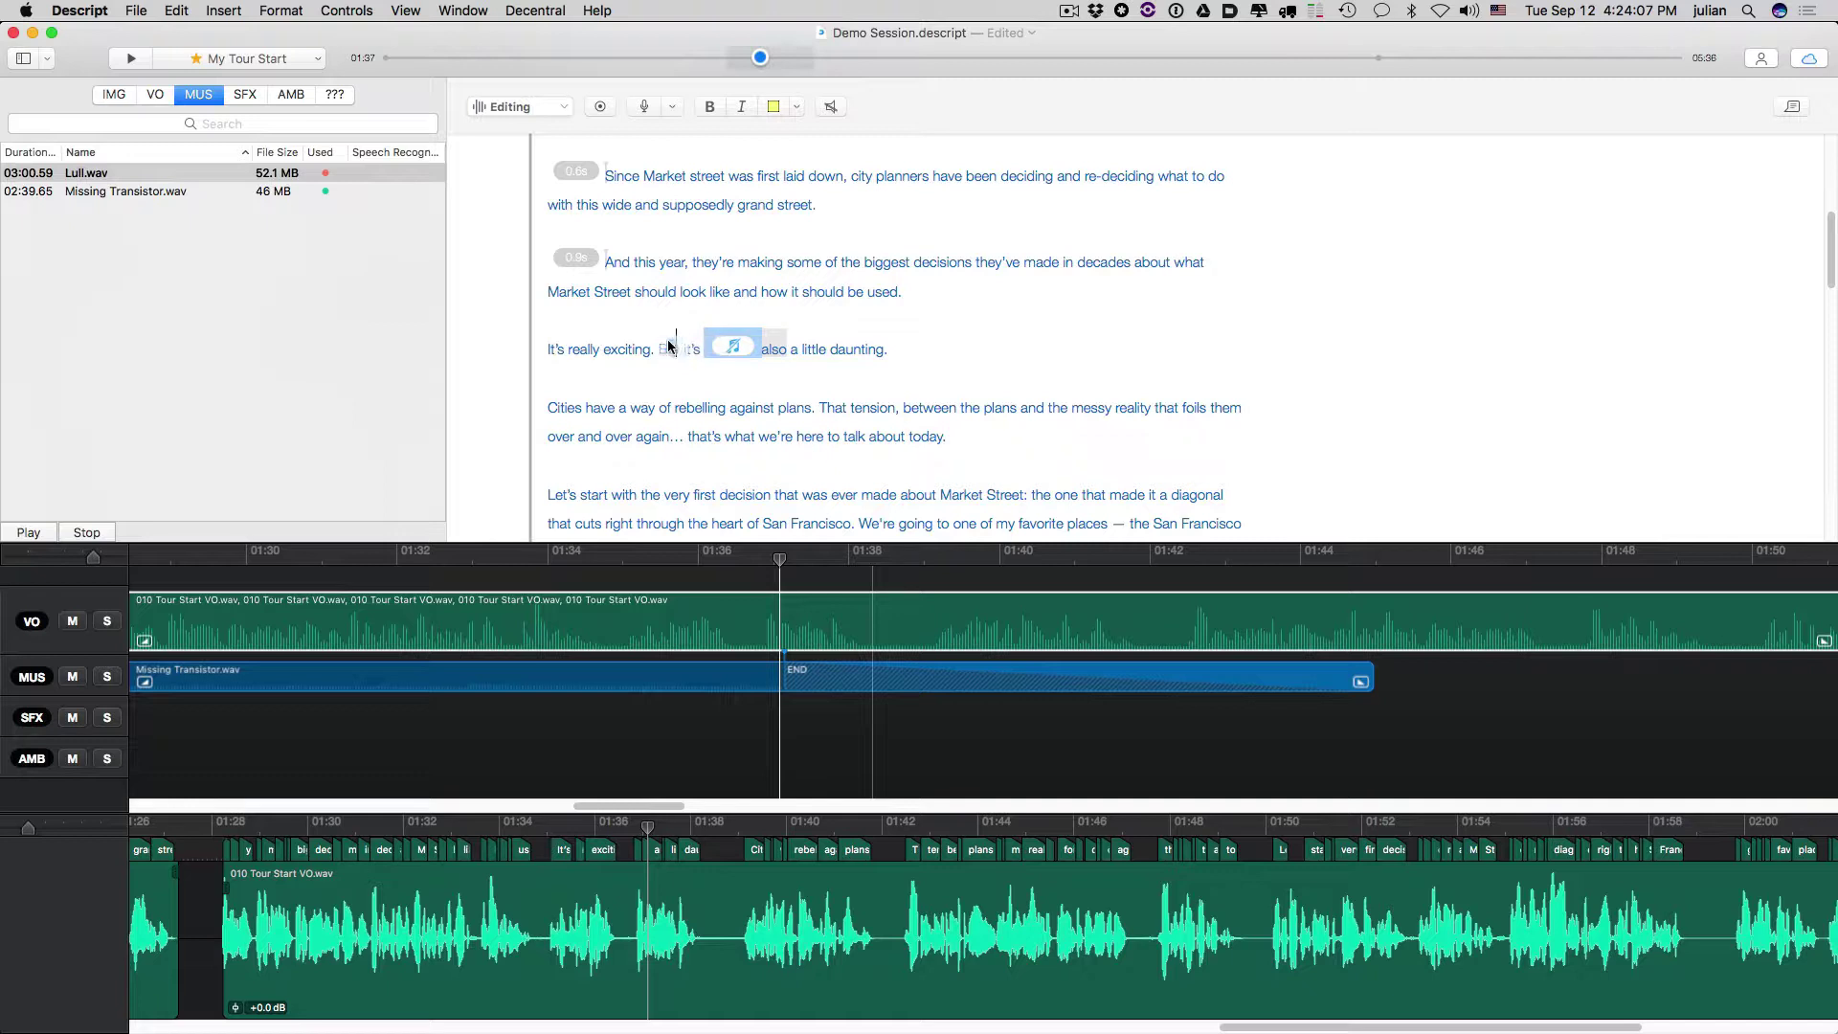
key(super+z)
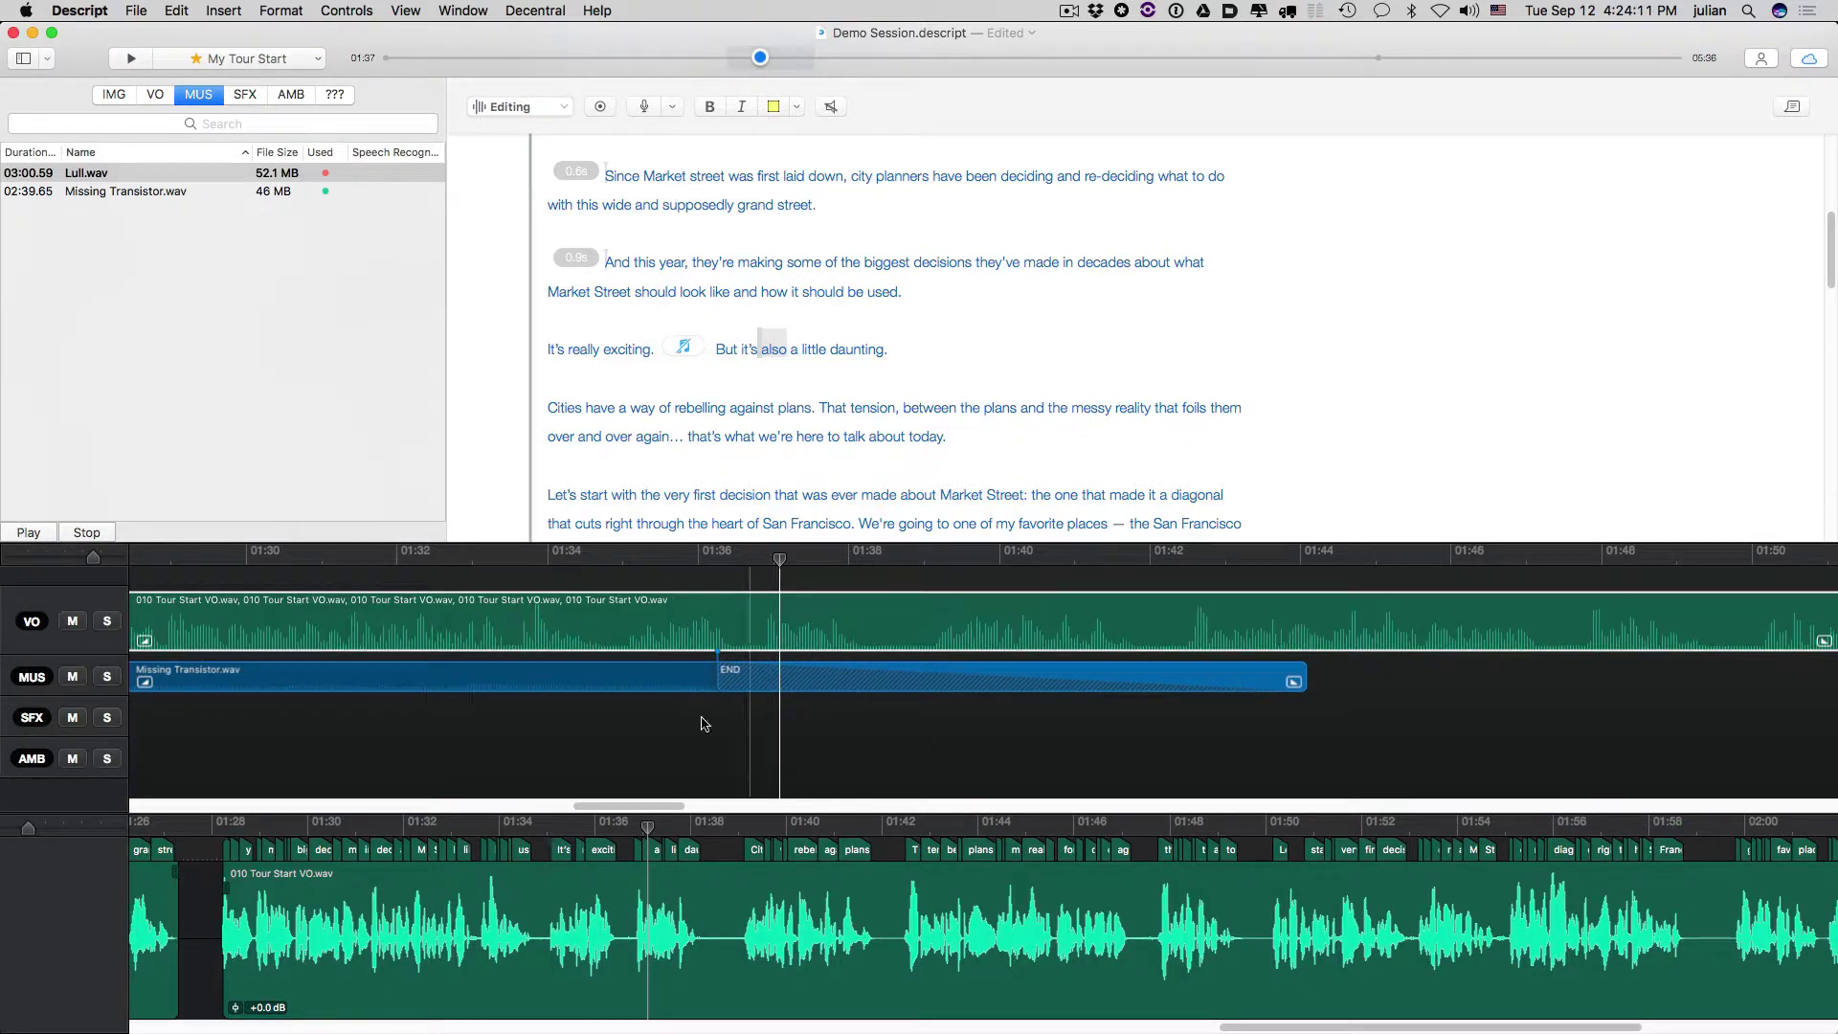
click(613, 718)
key(space)
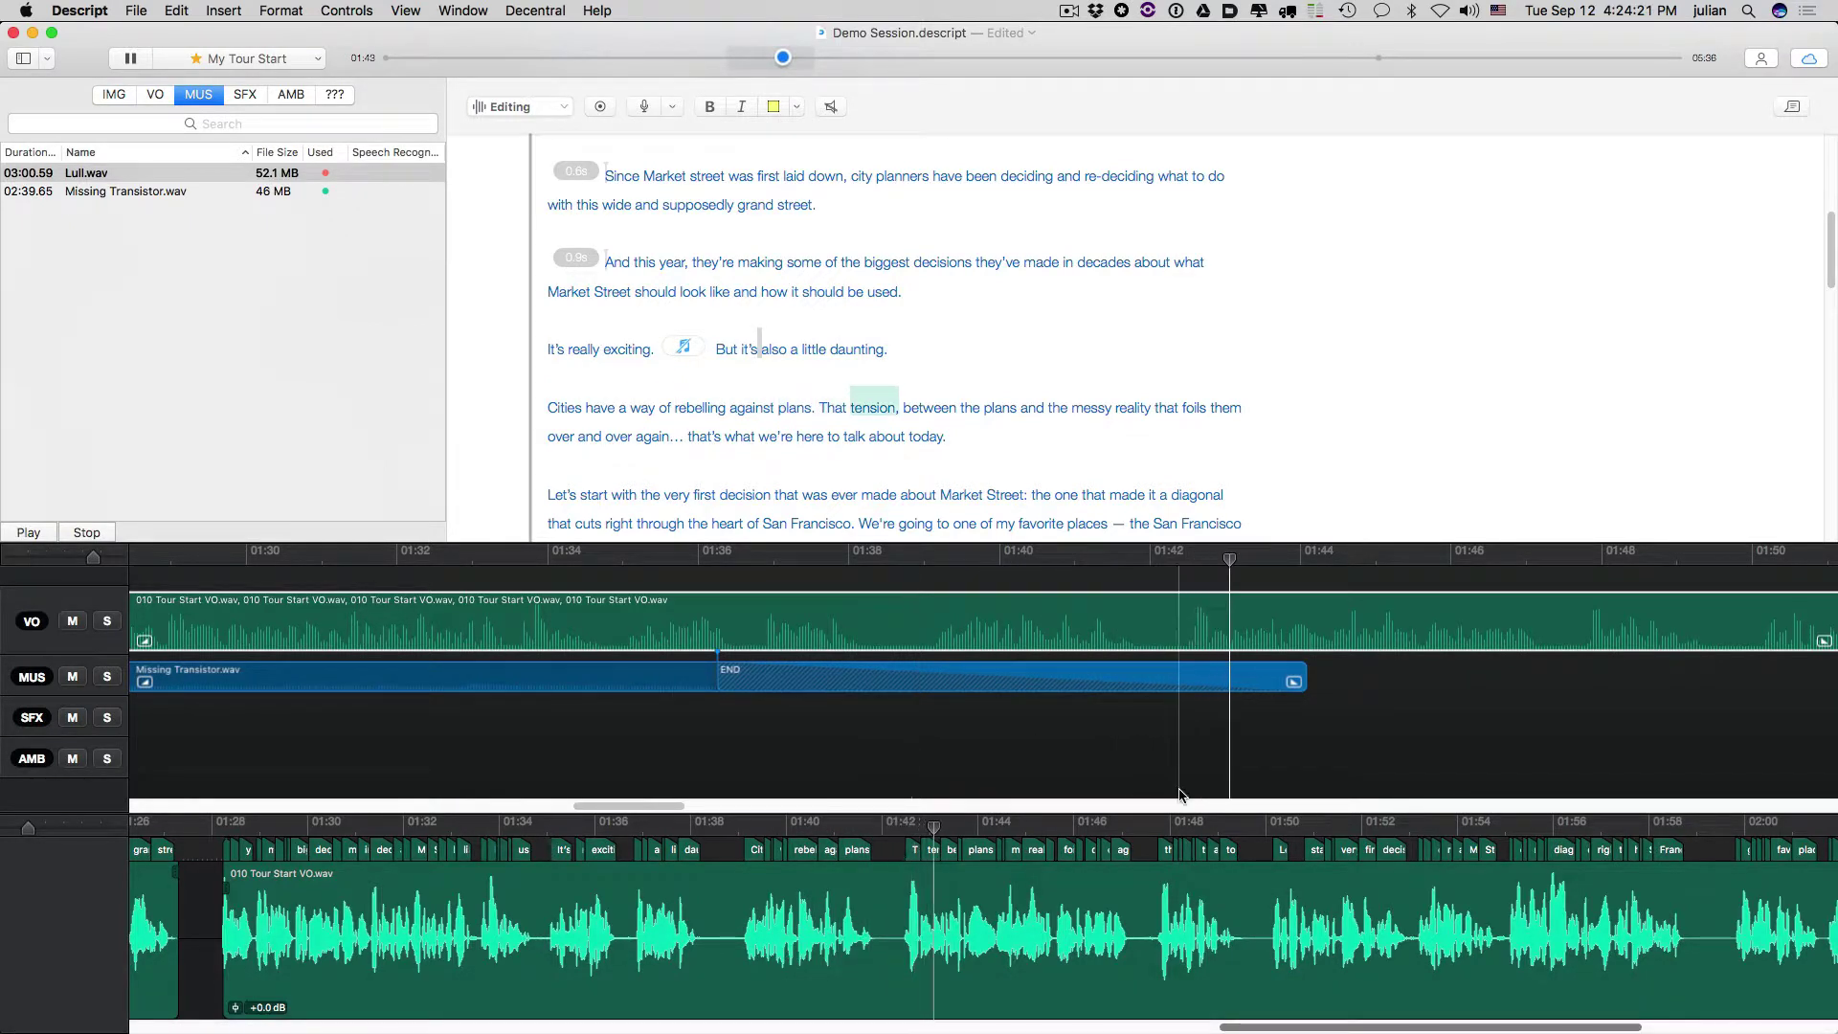
- Push 'That tension' and the following words slightly later, then listen back from 01:37
key(space)
scroll(922, 877, up, 5)
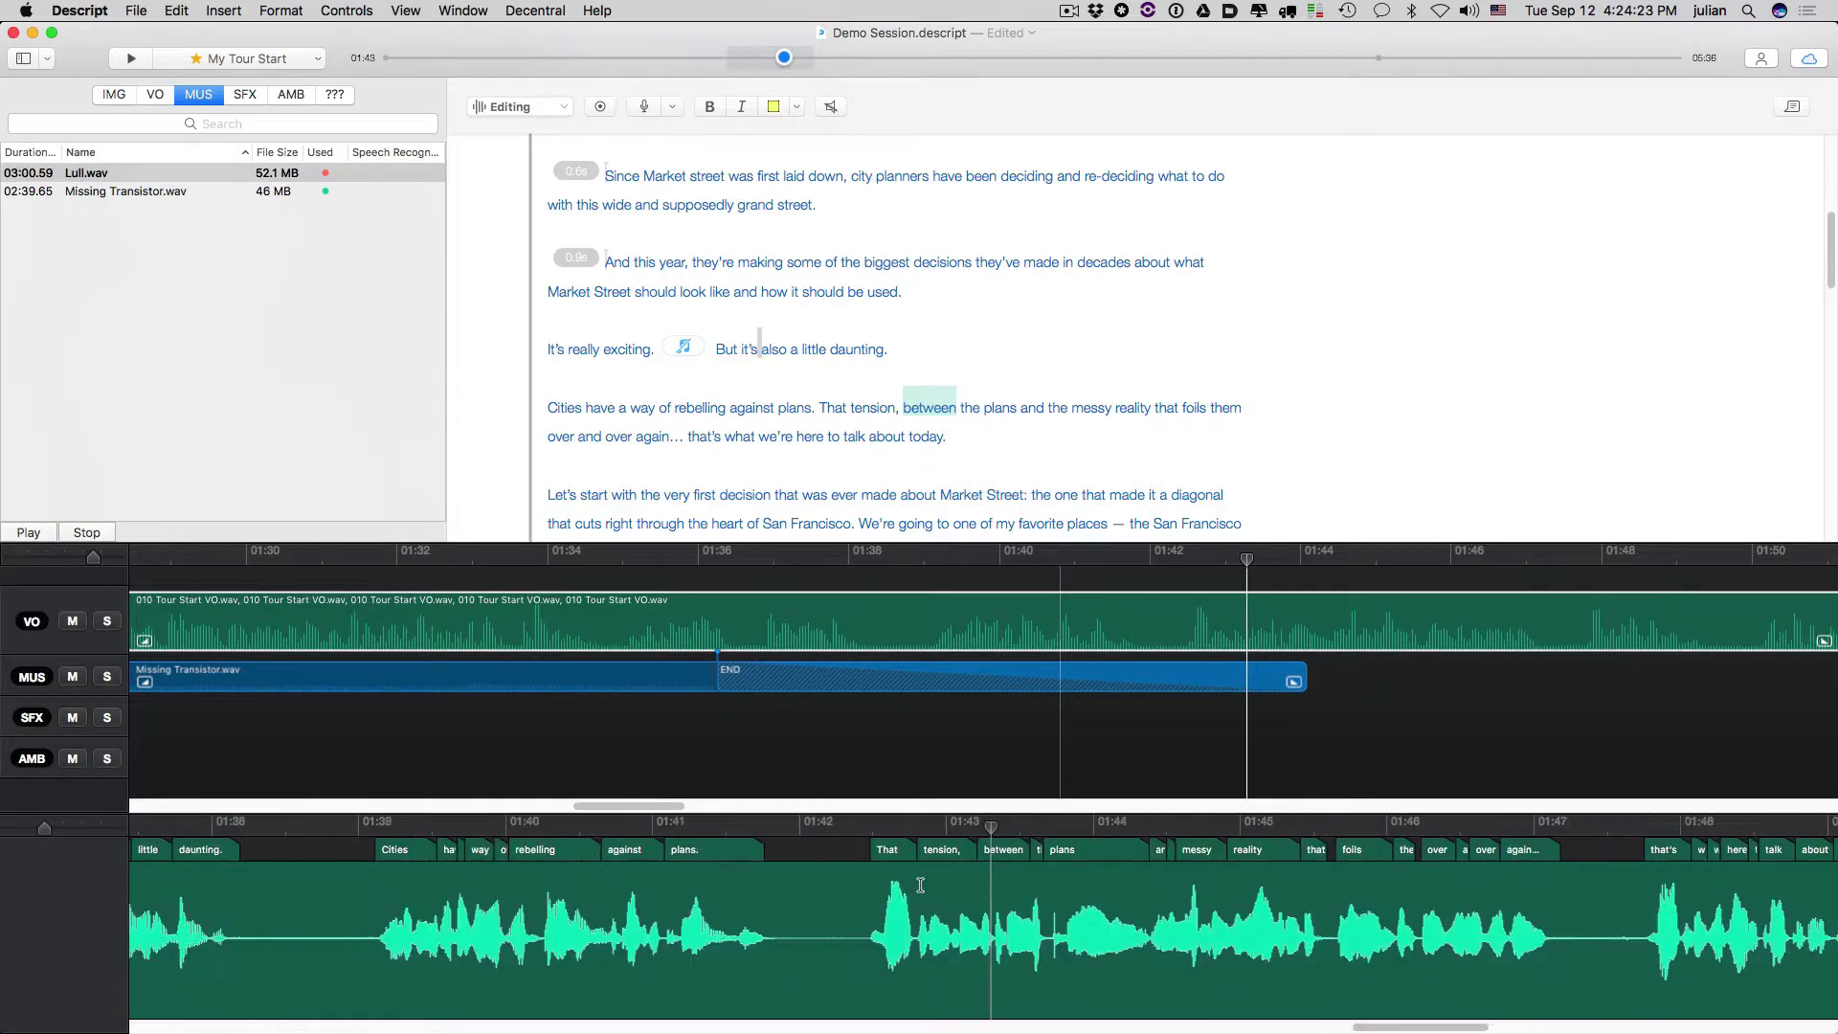
drag(805, 856, 947, 866)
click(768, 567)
key(space)
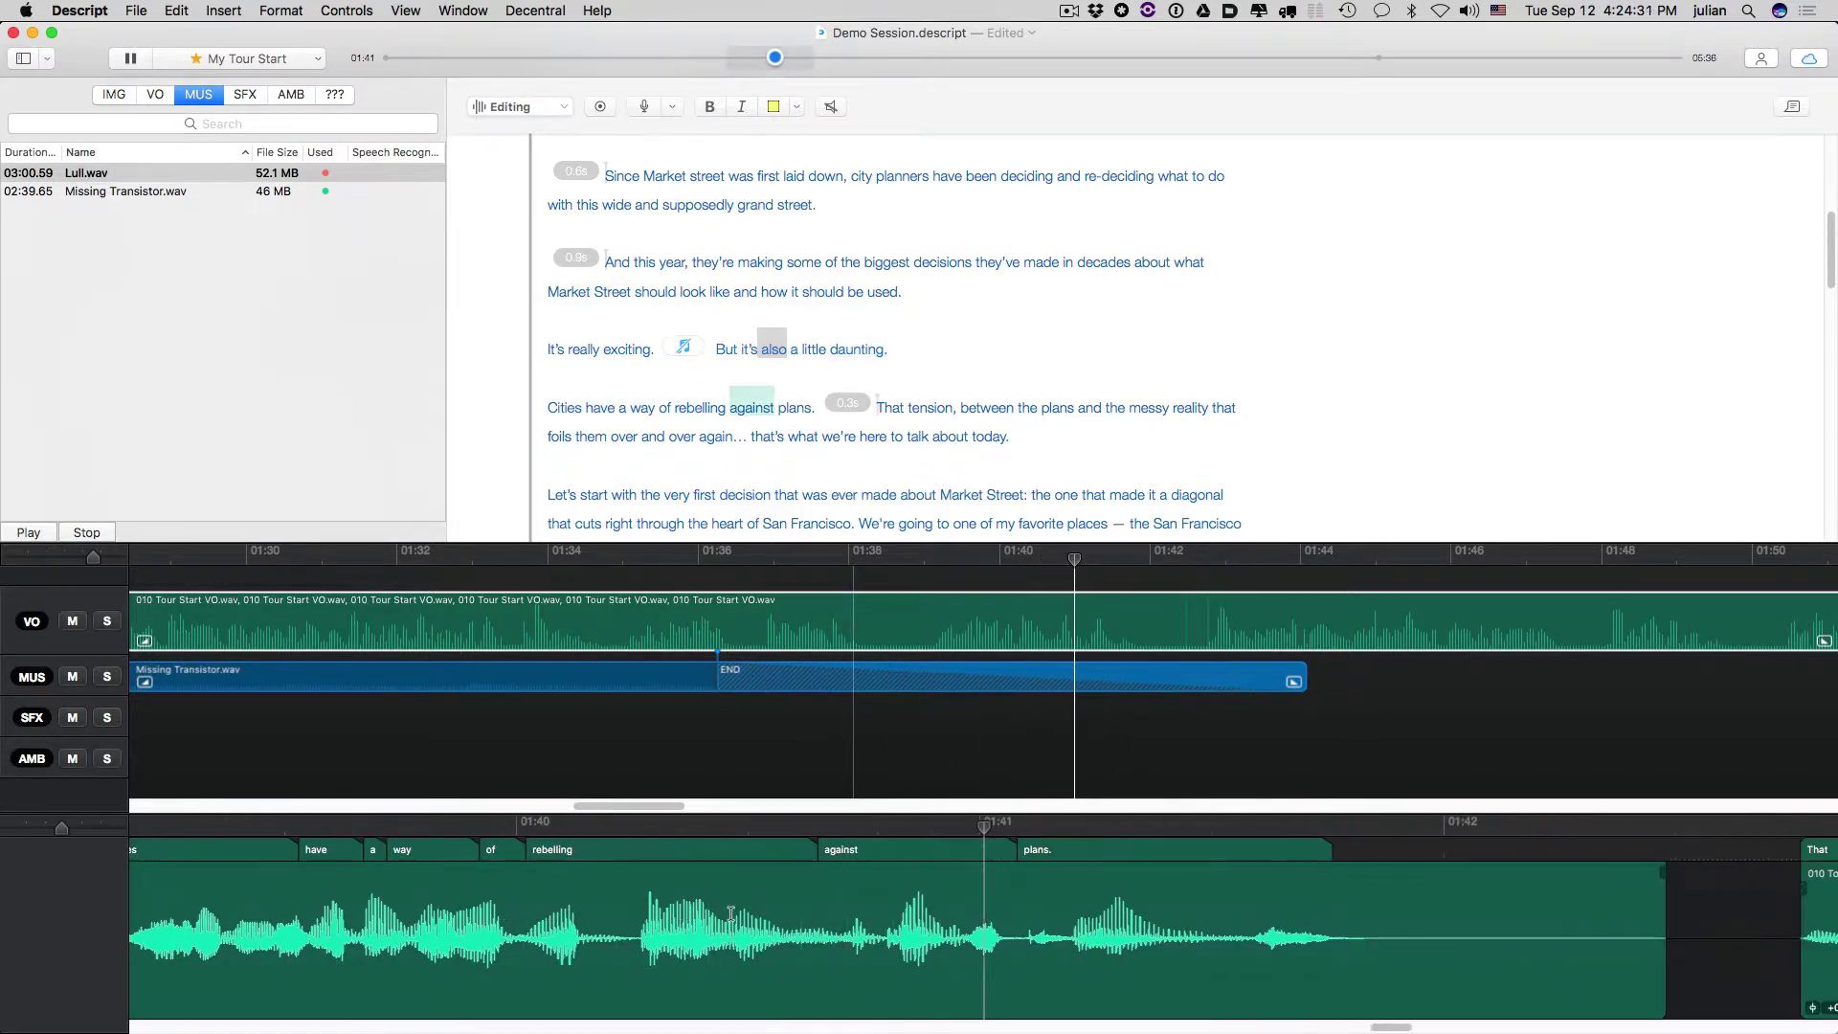
key(space)
- Widen the gap before 'Cities' in the voiceover and review it from 'daunting.'
scroll(710, 952, left, 15)
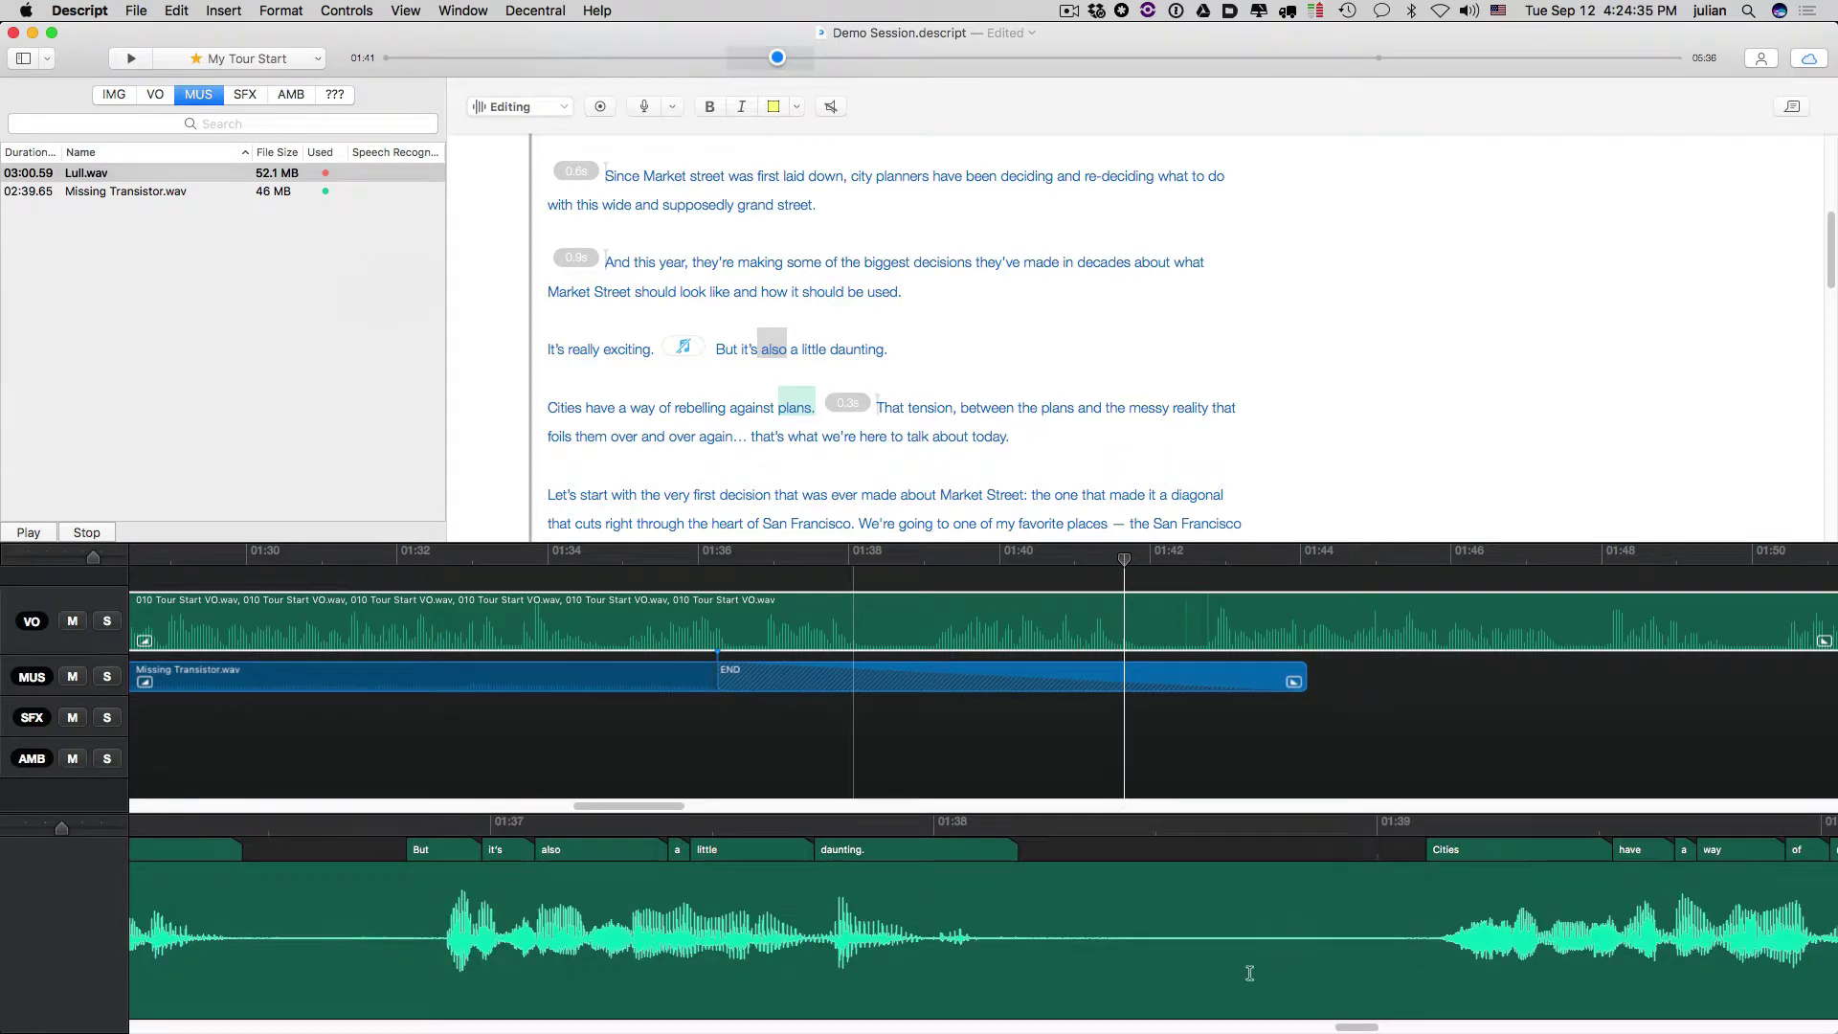
scroll(1283, 920, right, 5)
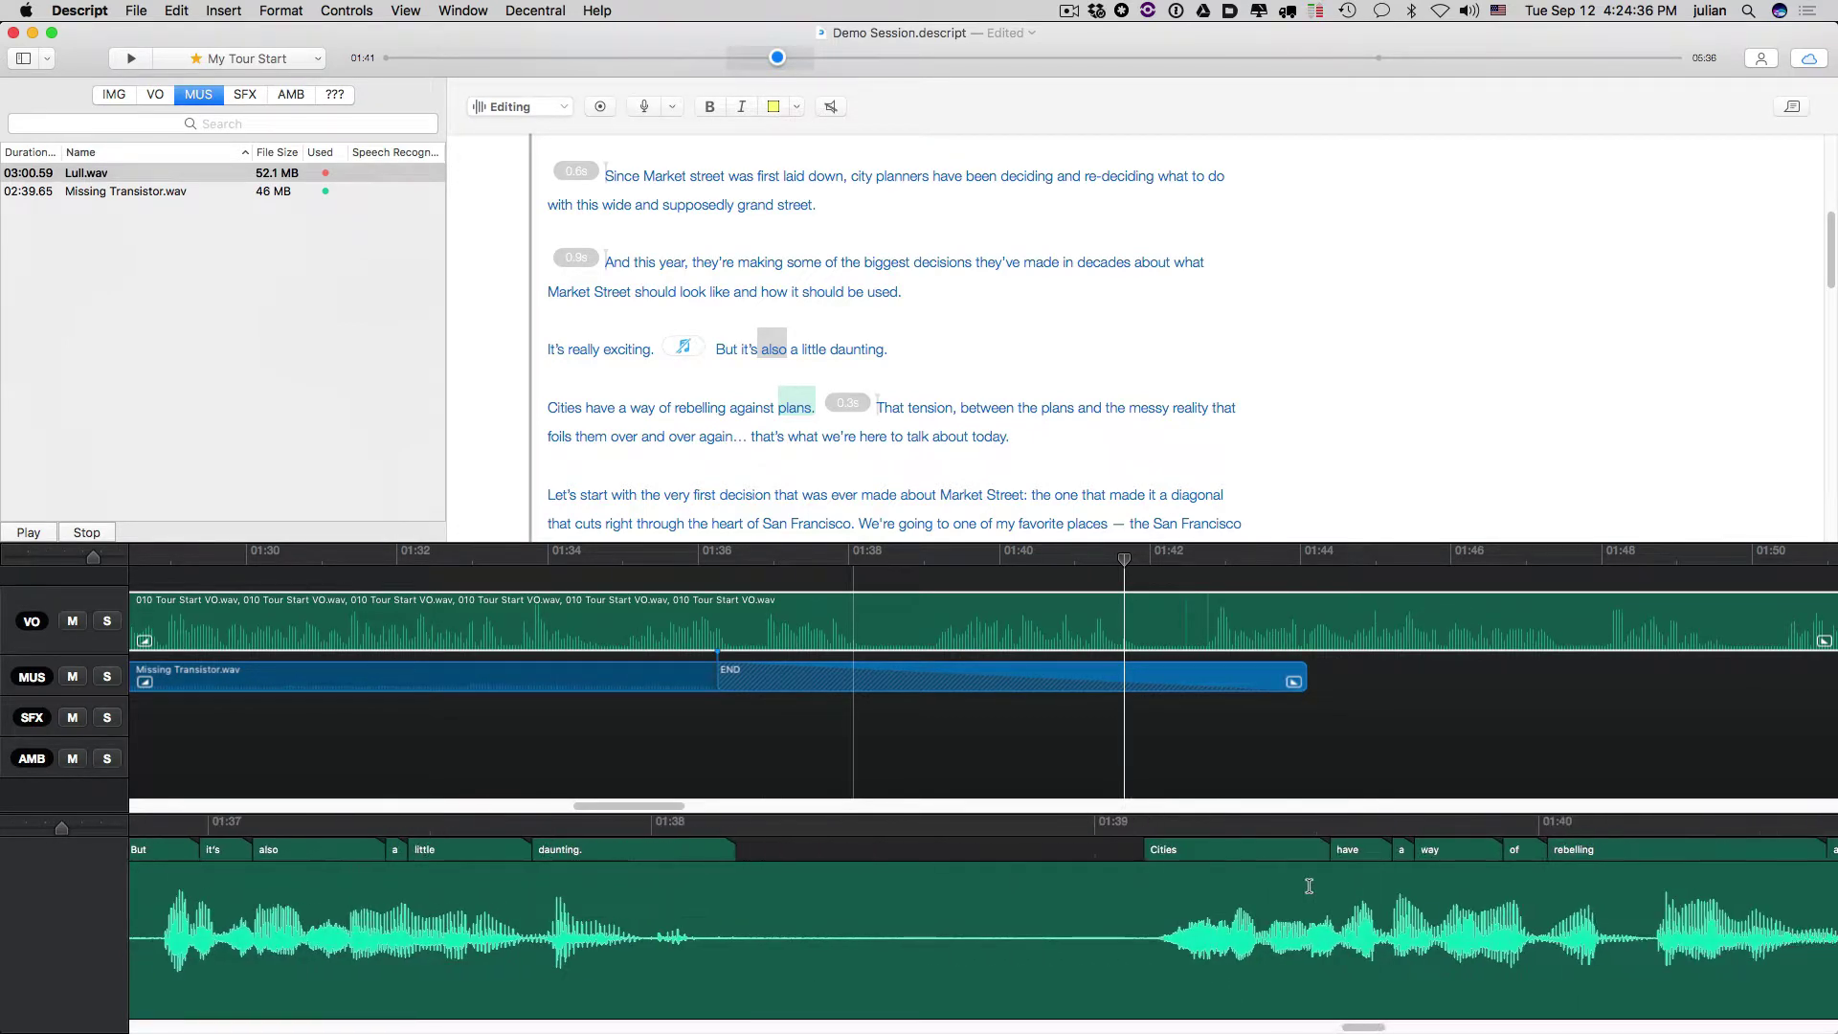
click(770, 846)
click(551, 830)
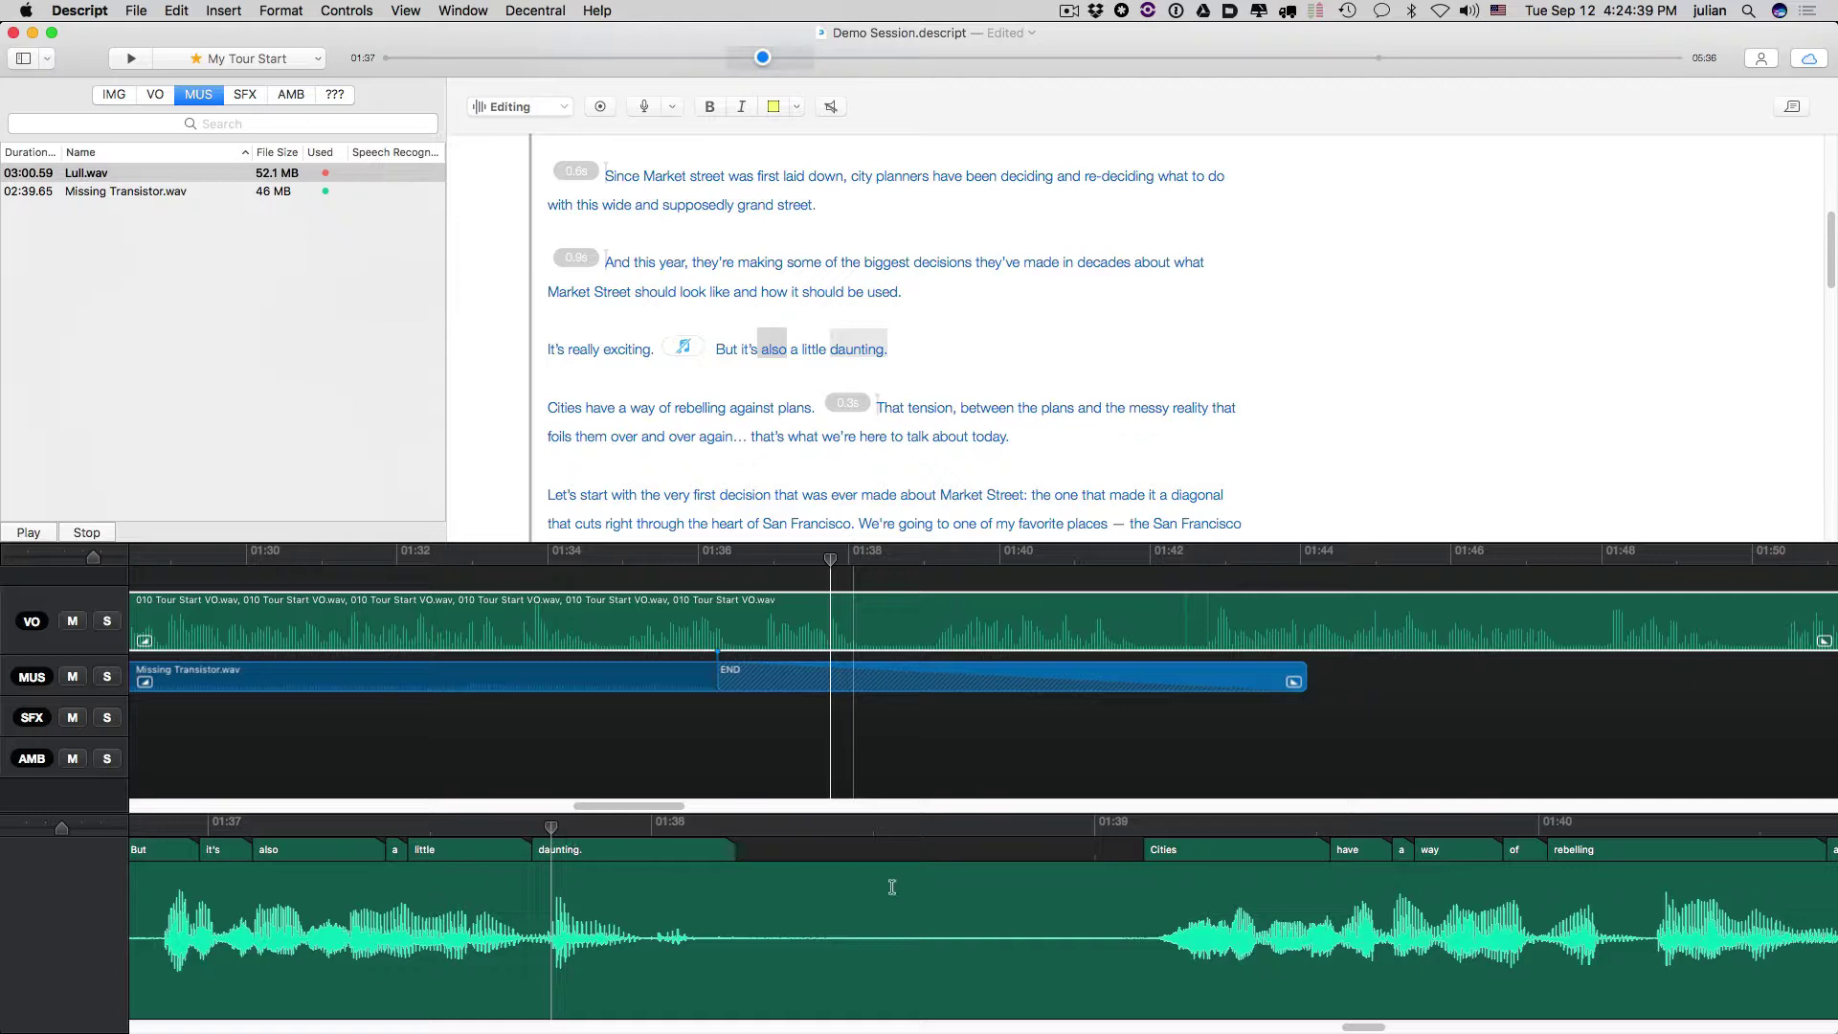
key(space)
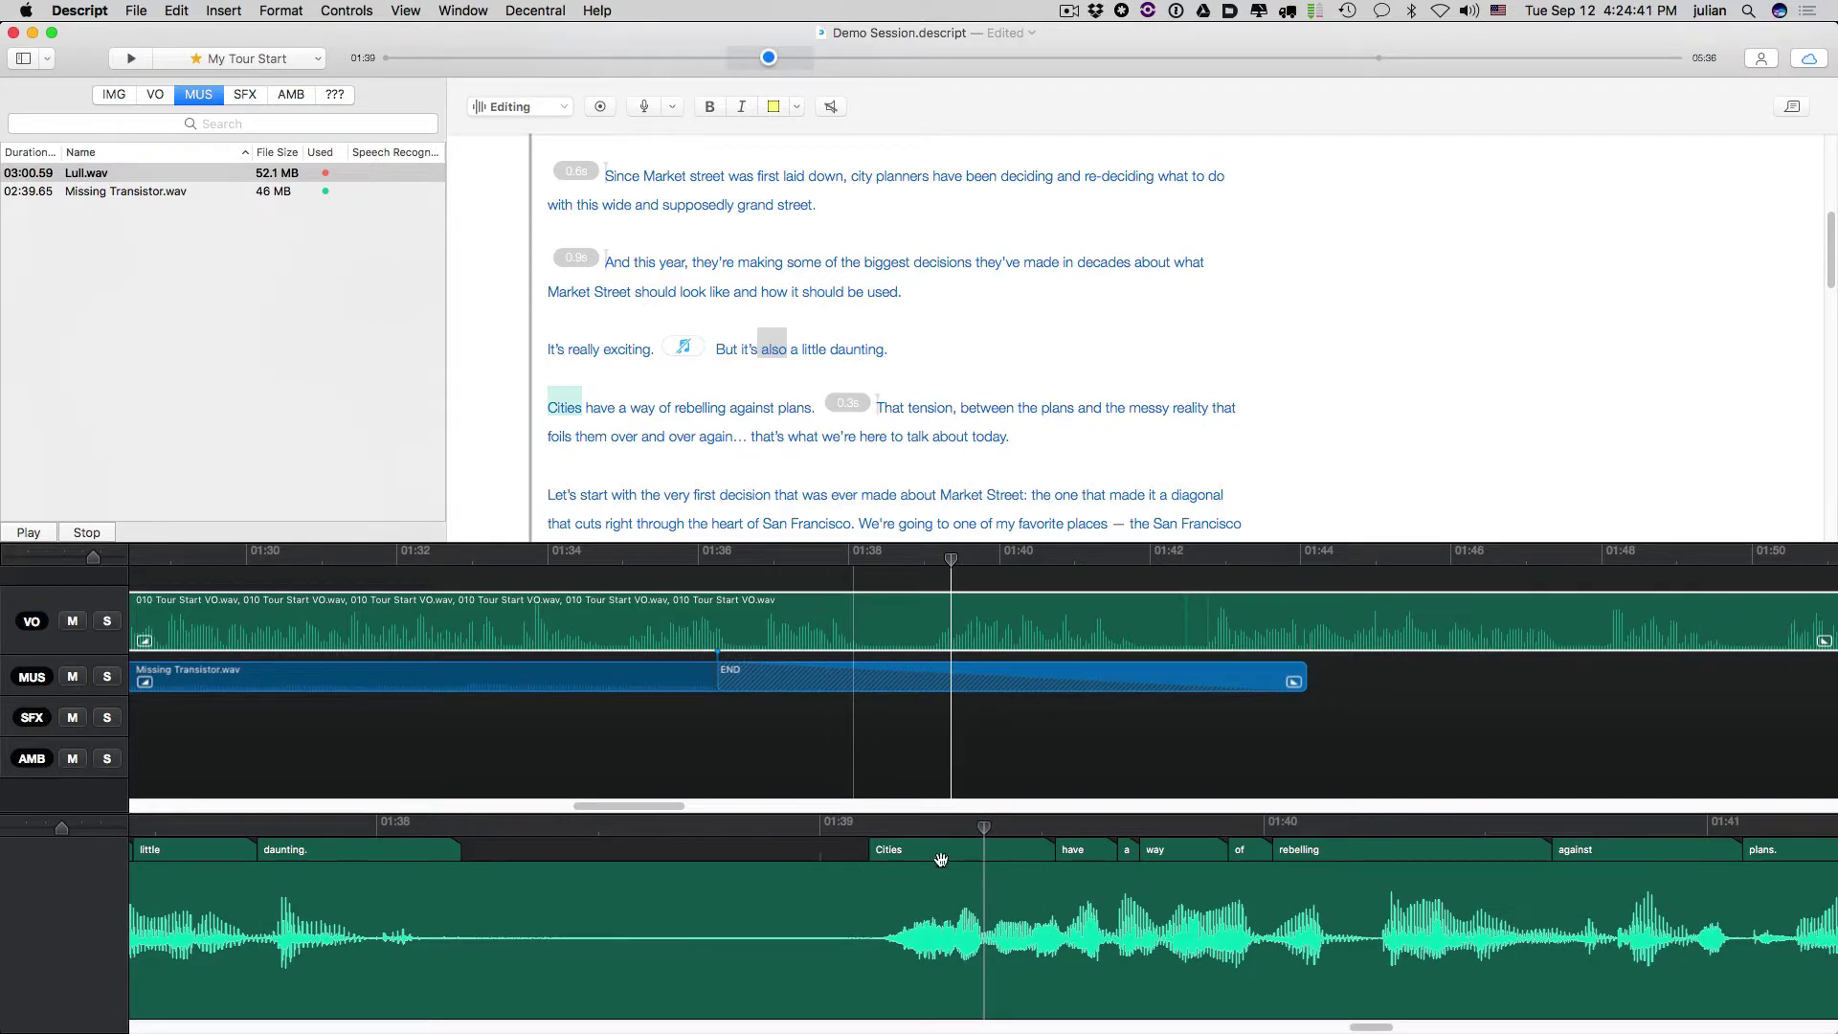
drag(874, 941, 489, 947)
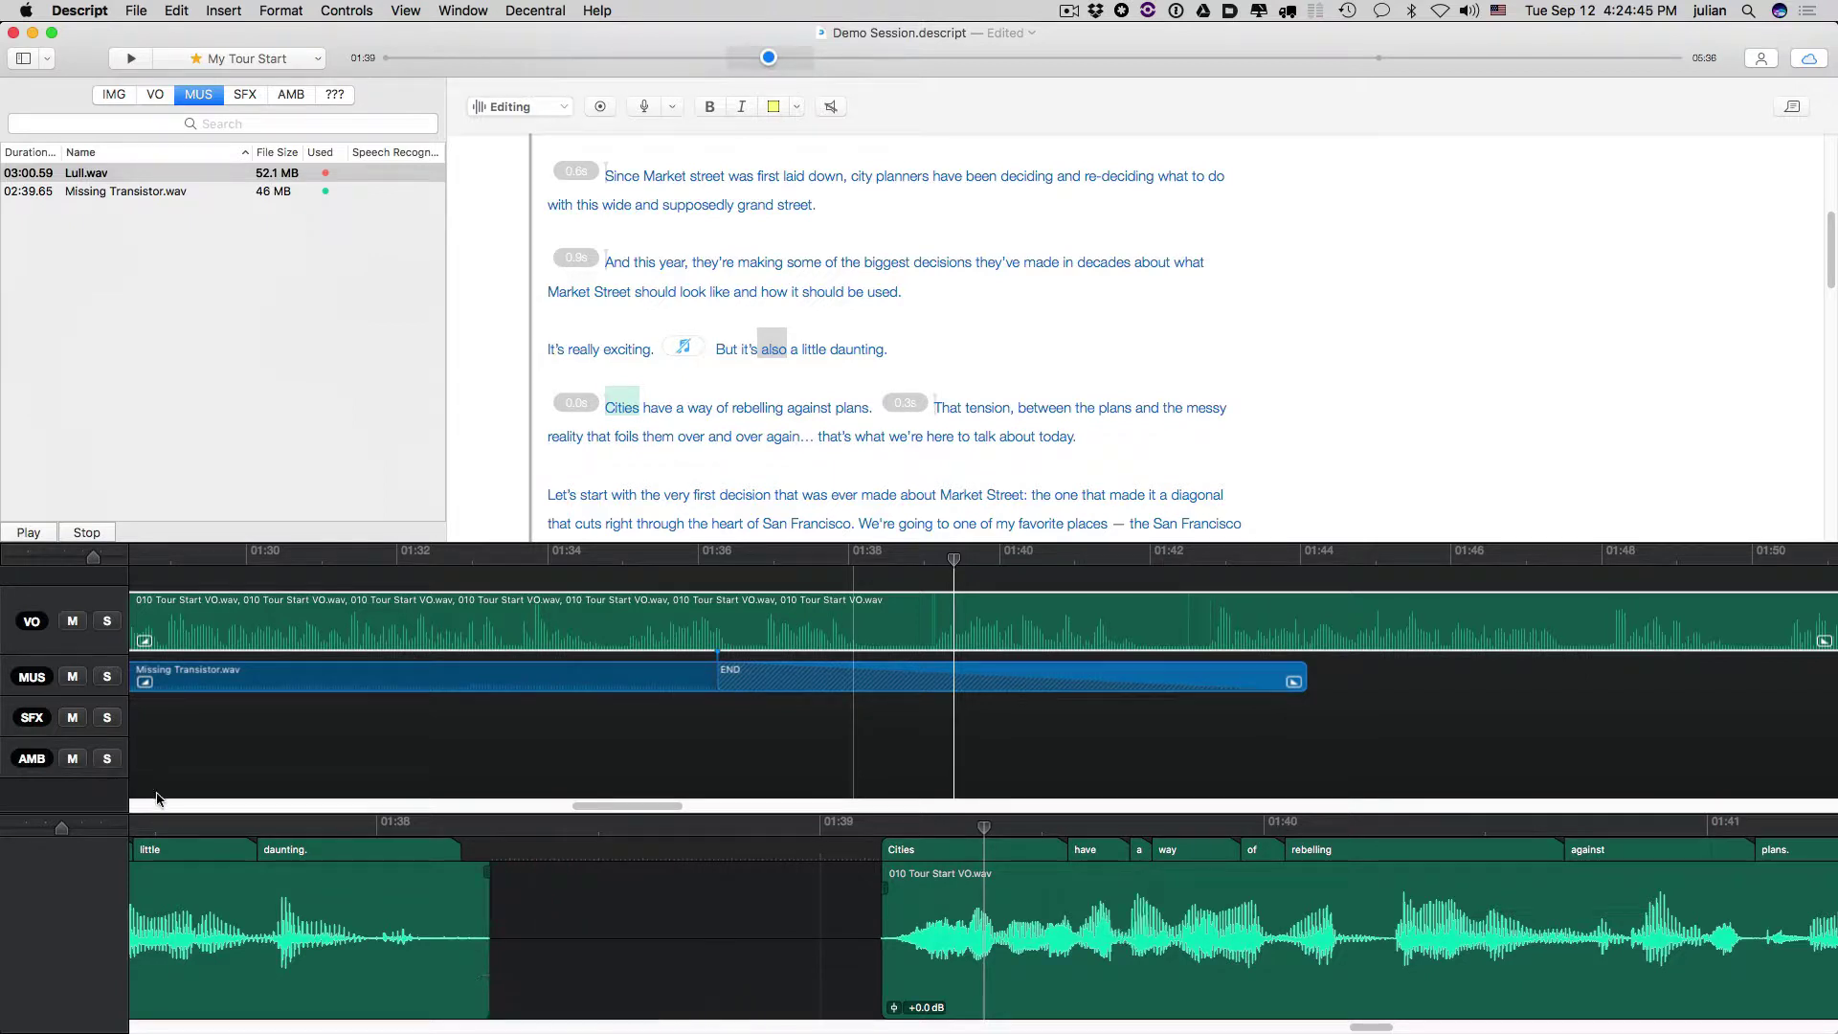
click(184, 829)
key(space)
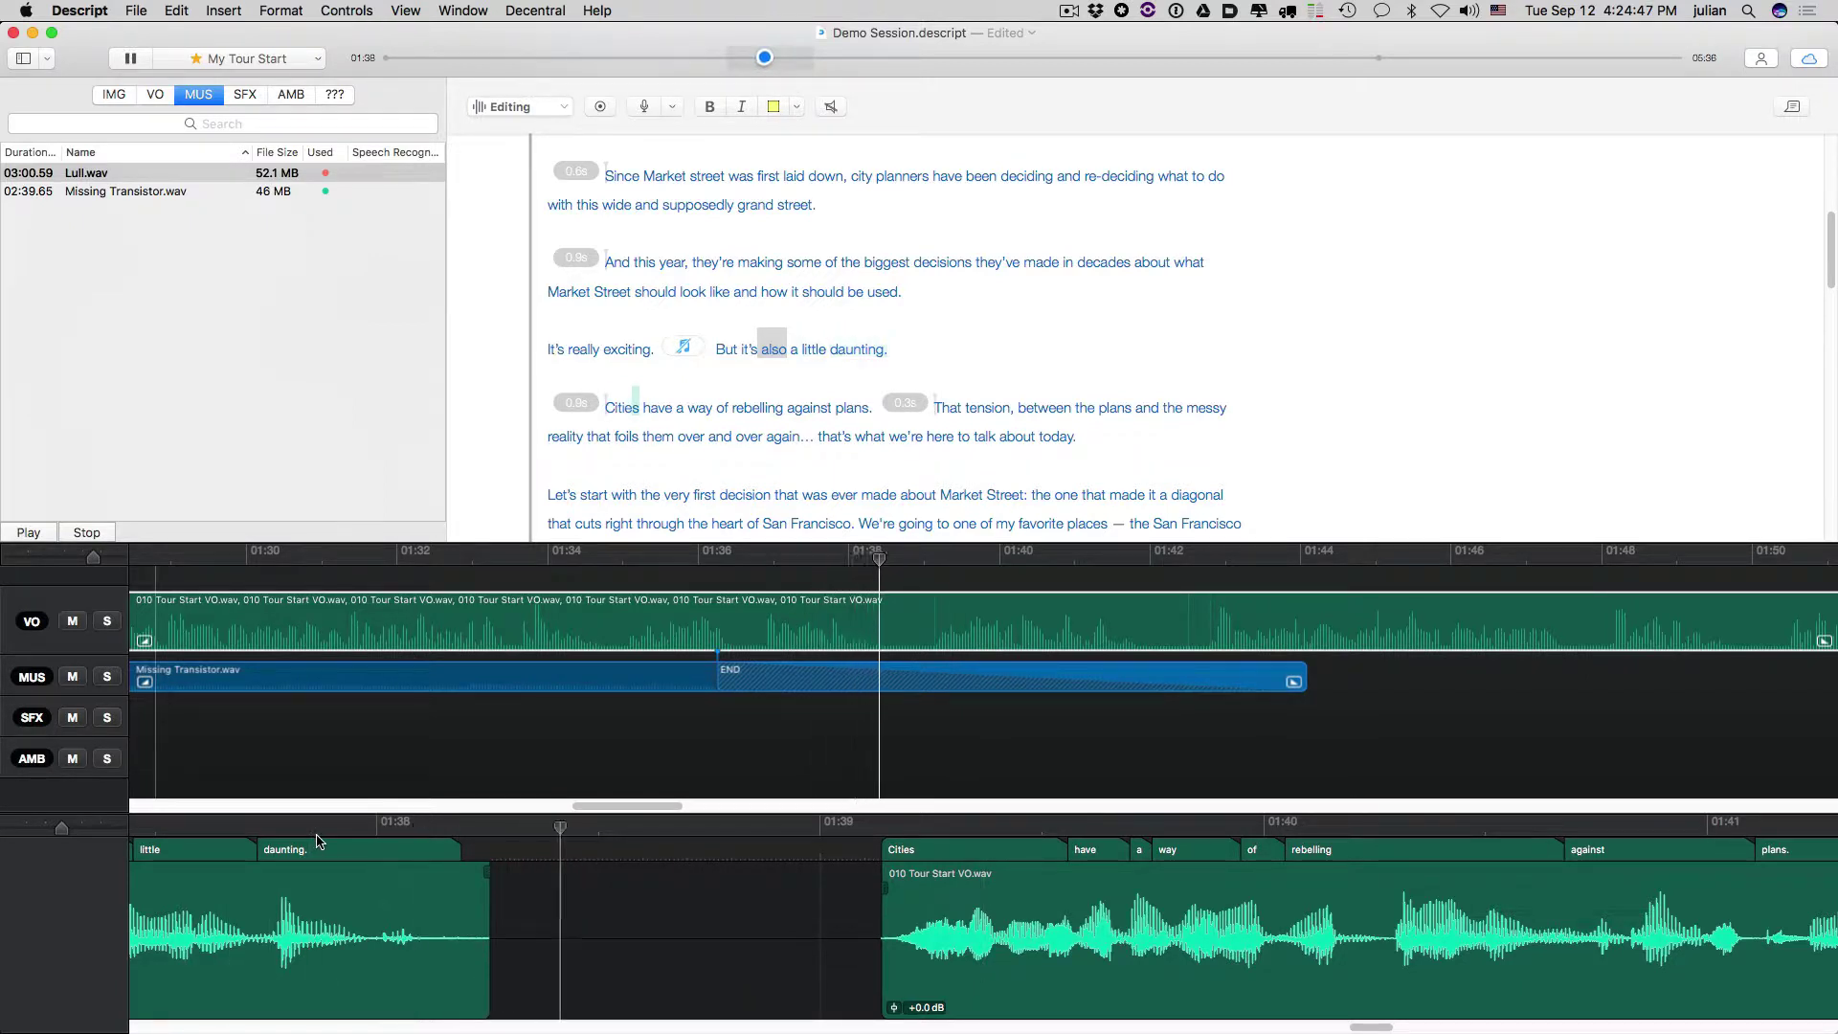
- Shorten the pause before 'Cities' to roughly 0.6 seconds and play it back
scroll(552, 900, down, 3)
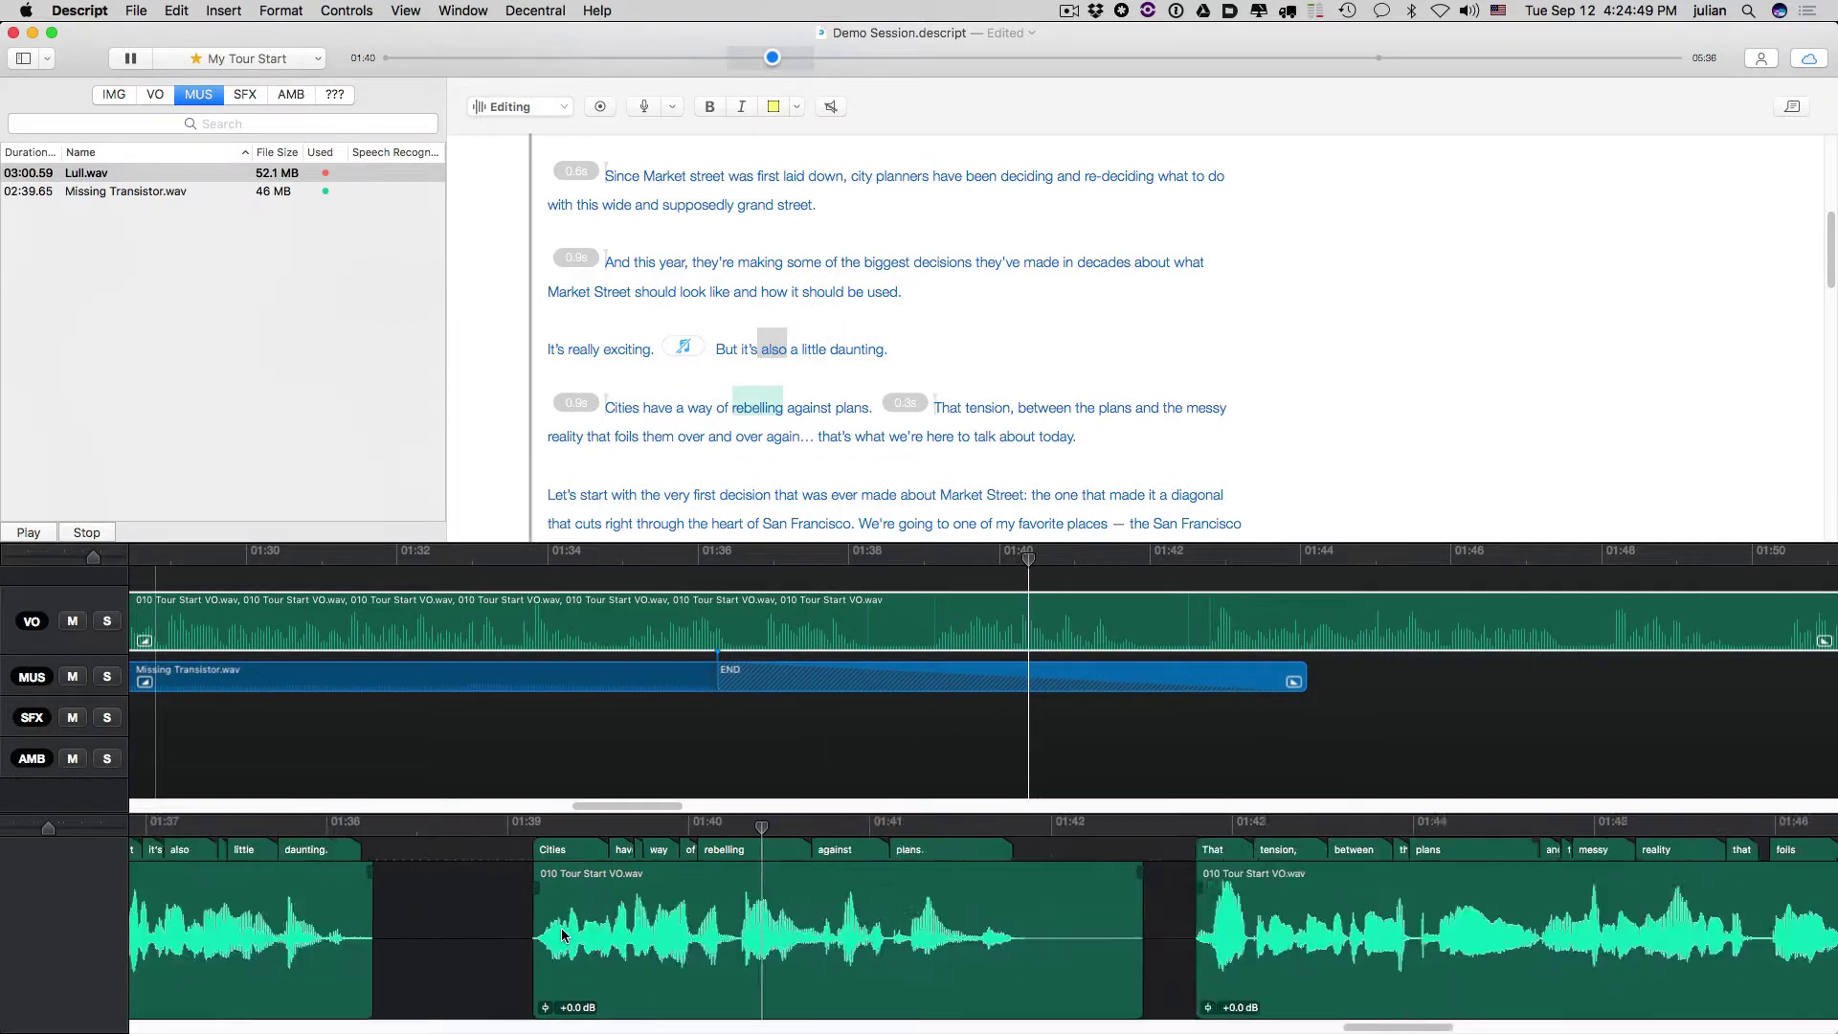
drag(551, 900, 524, 900)
click(337, 829)
key(space)
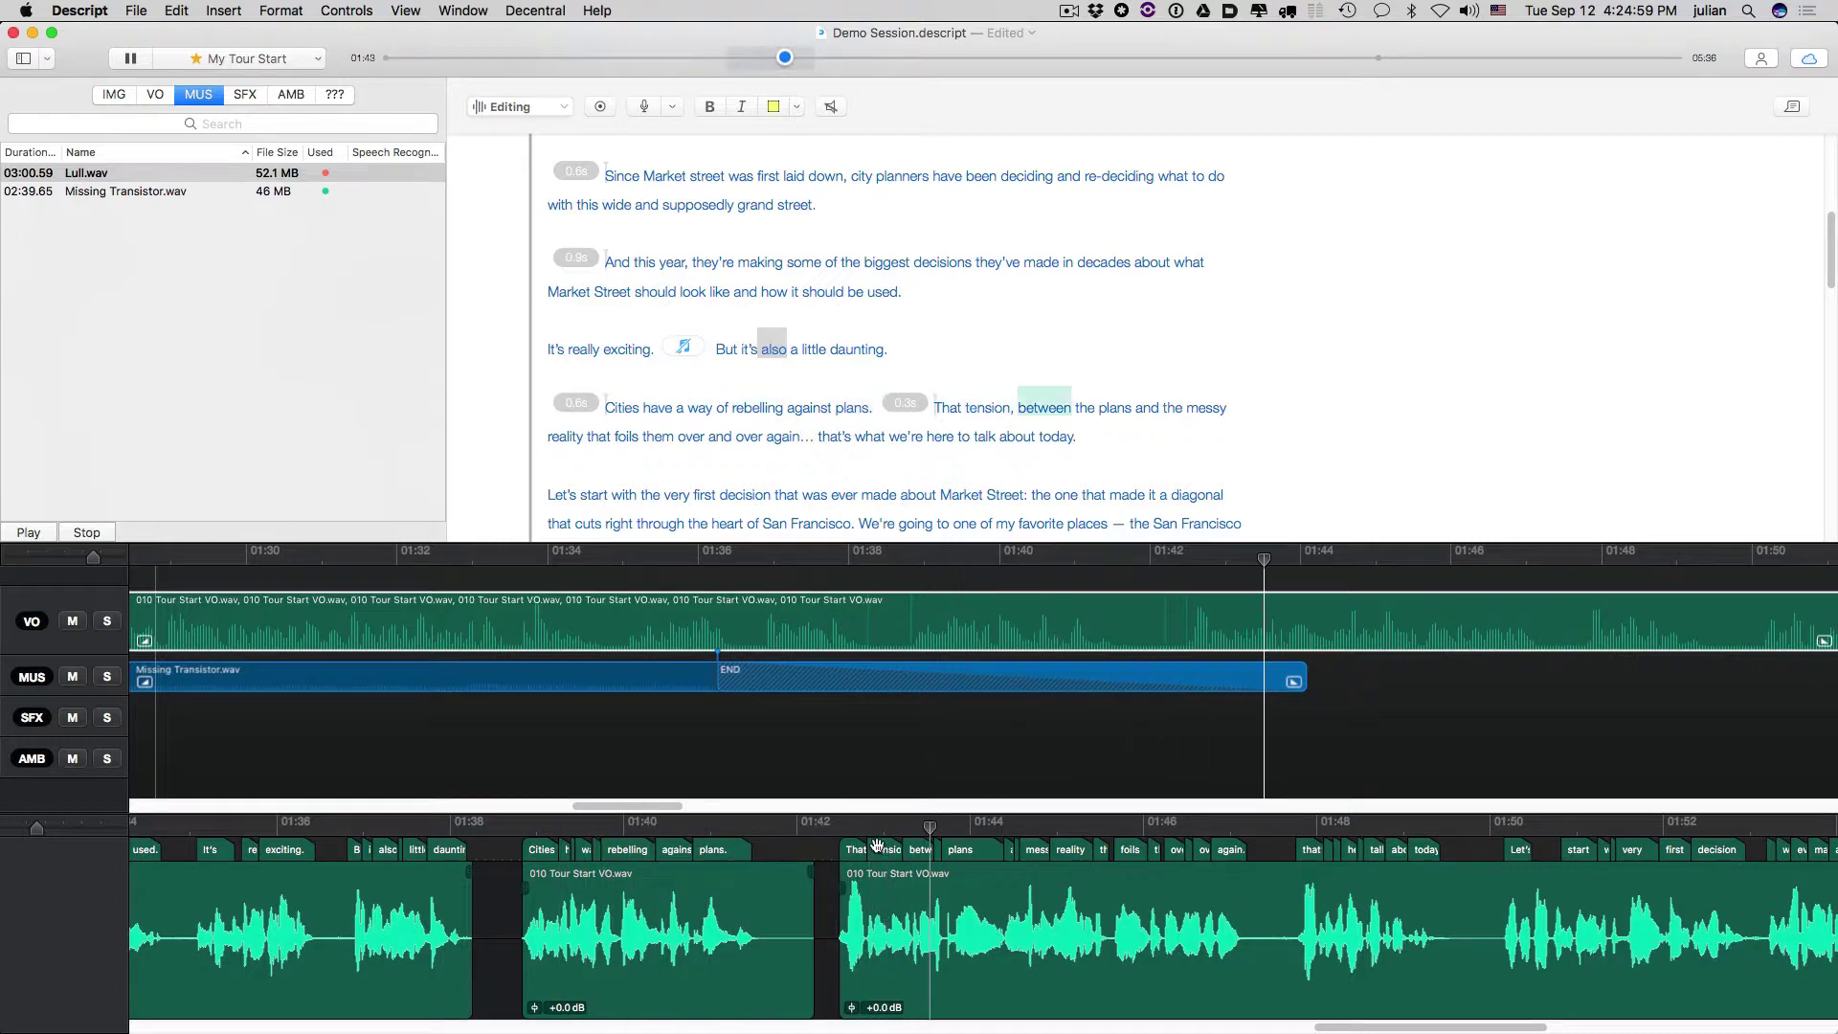
key(space)
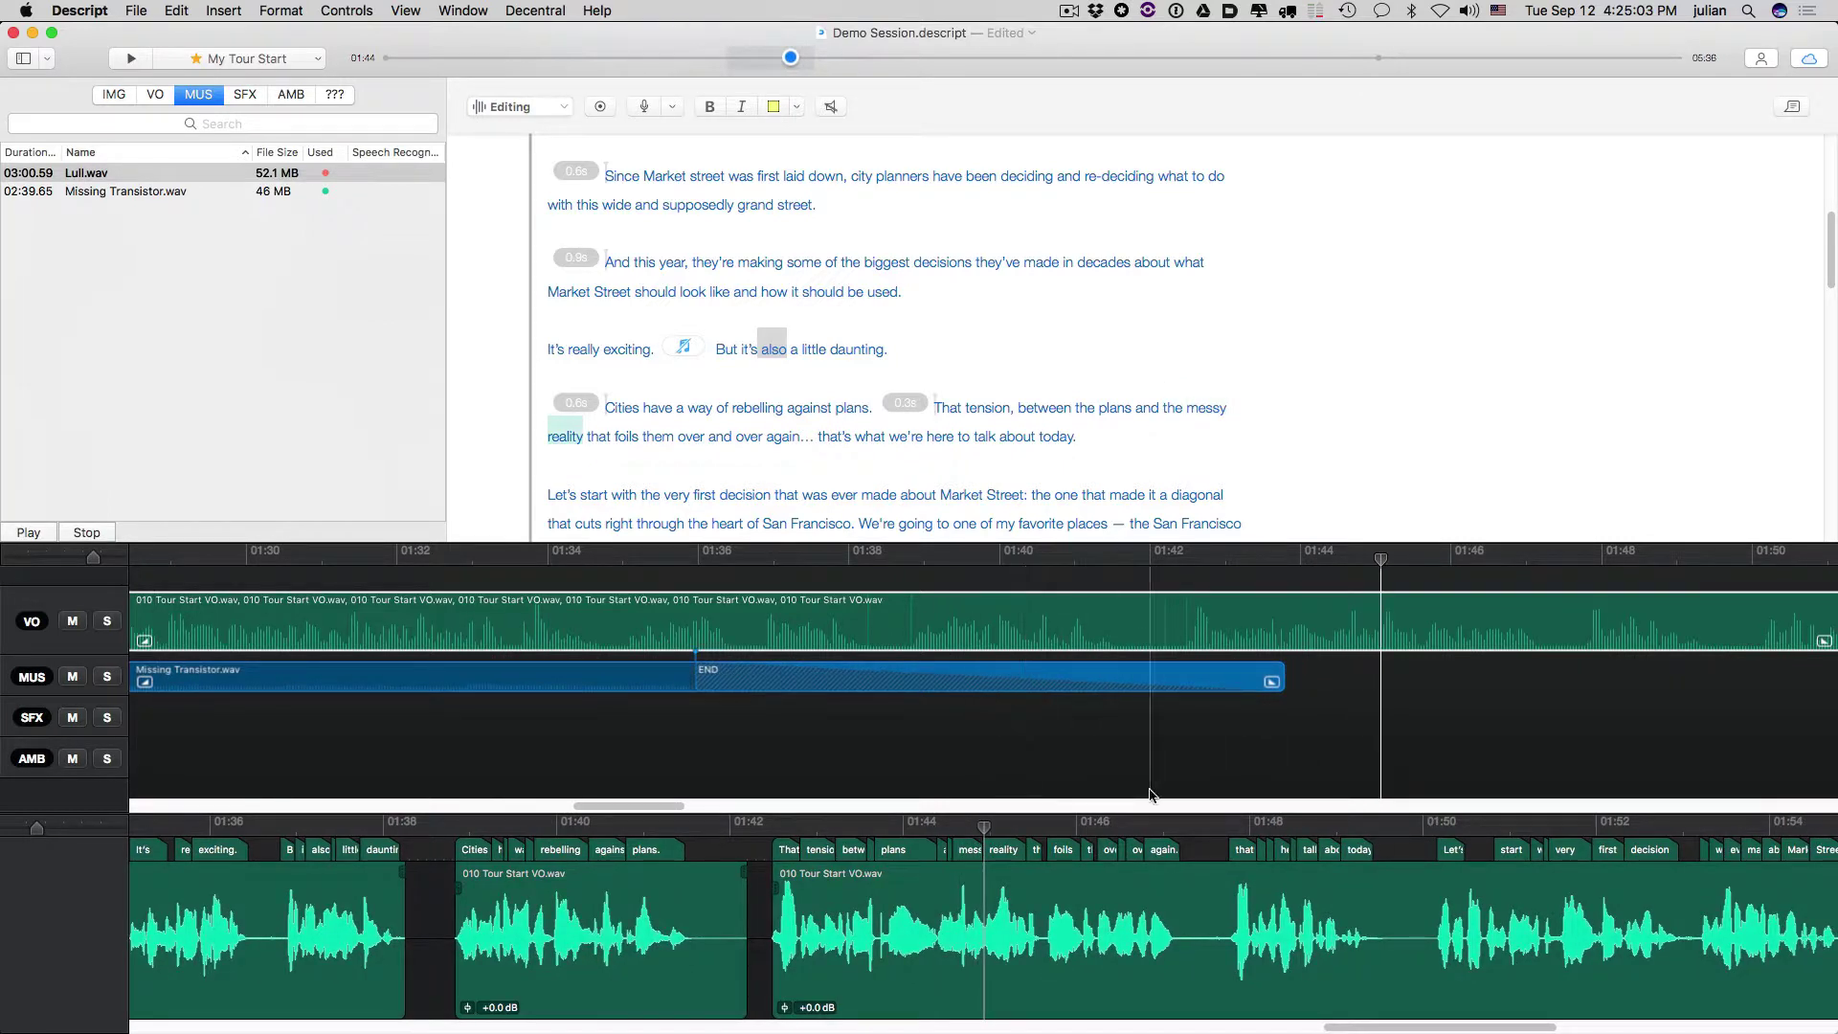
- Drag Lull.wav from the MUS media list into the script
scroll(1063, 756, down, 5)
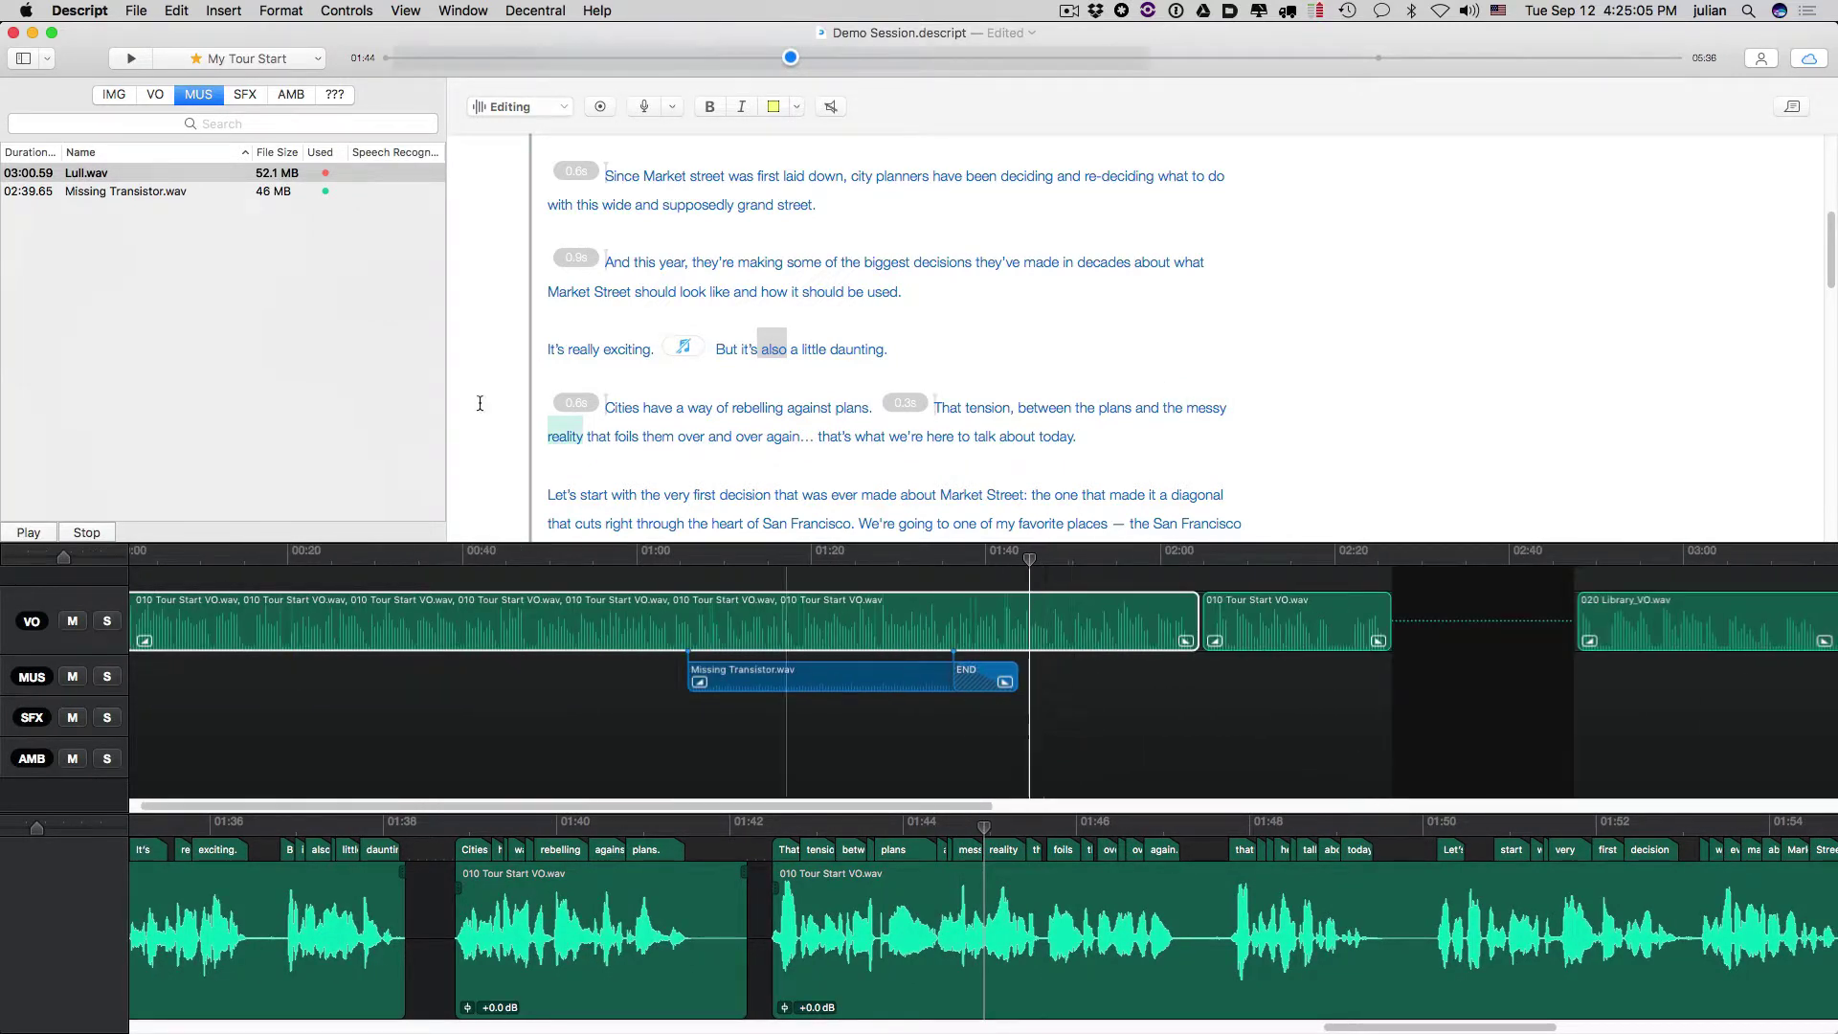
click(82, 173)
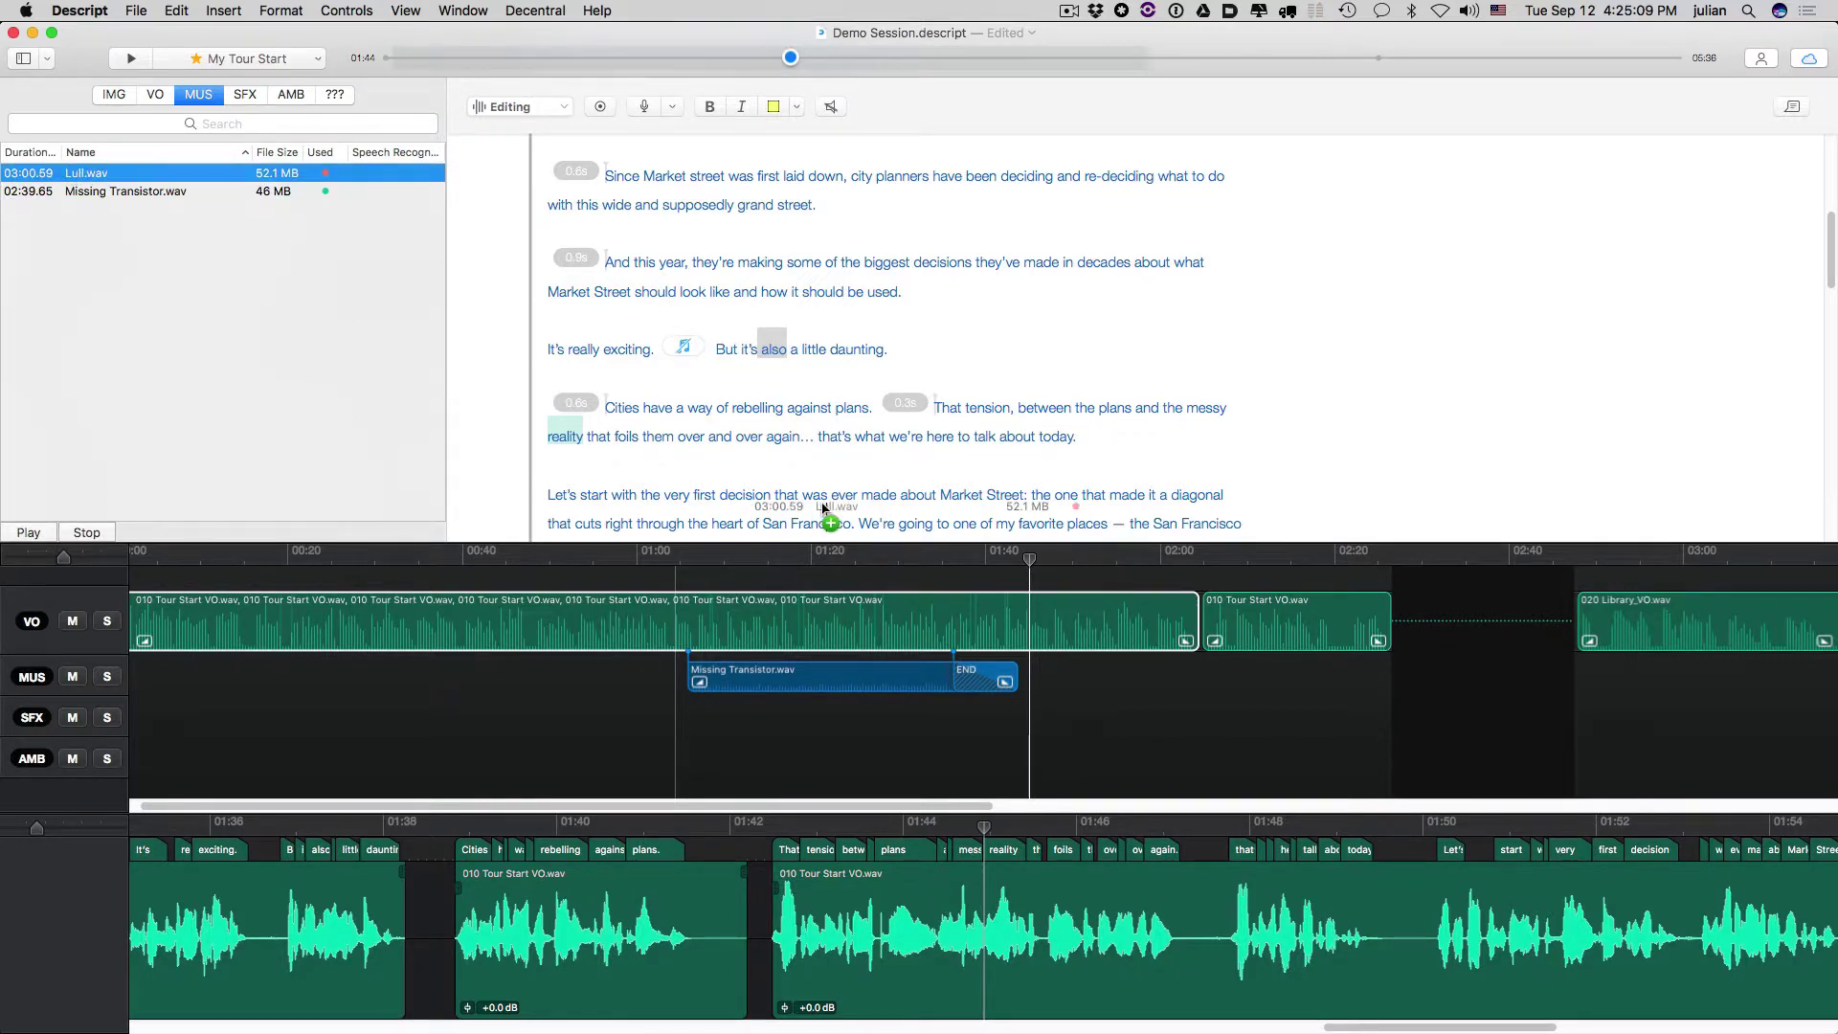
mouse_move(1101, 660)
mouse_down()
mouse_move(1126, 679)
mouse_move(482, 196)
mouse_up()
drag(273, 197, 872, 280)
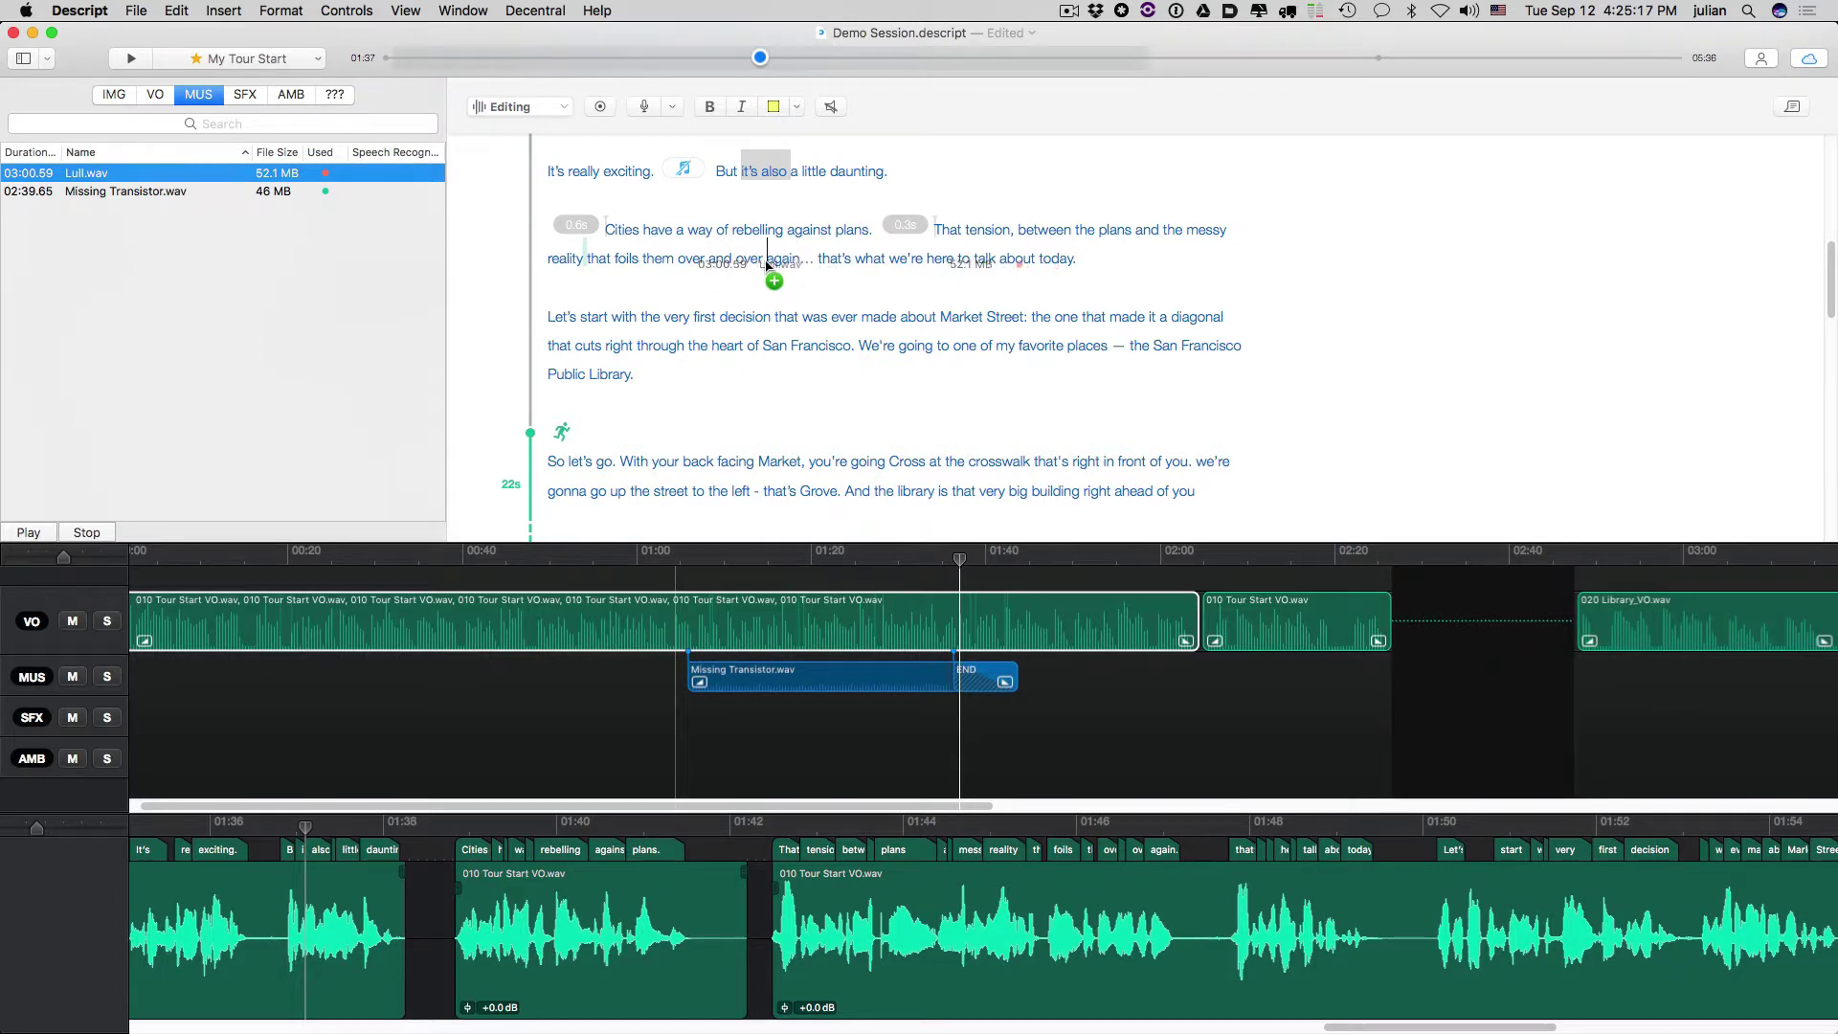
drag(767, 265, 767, 265)
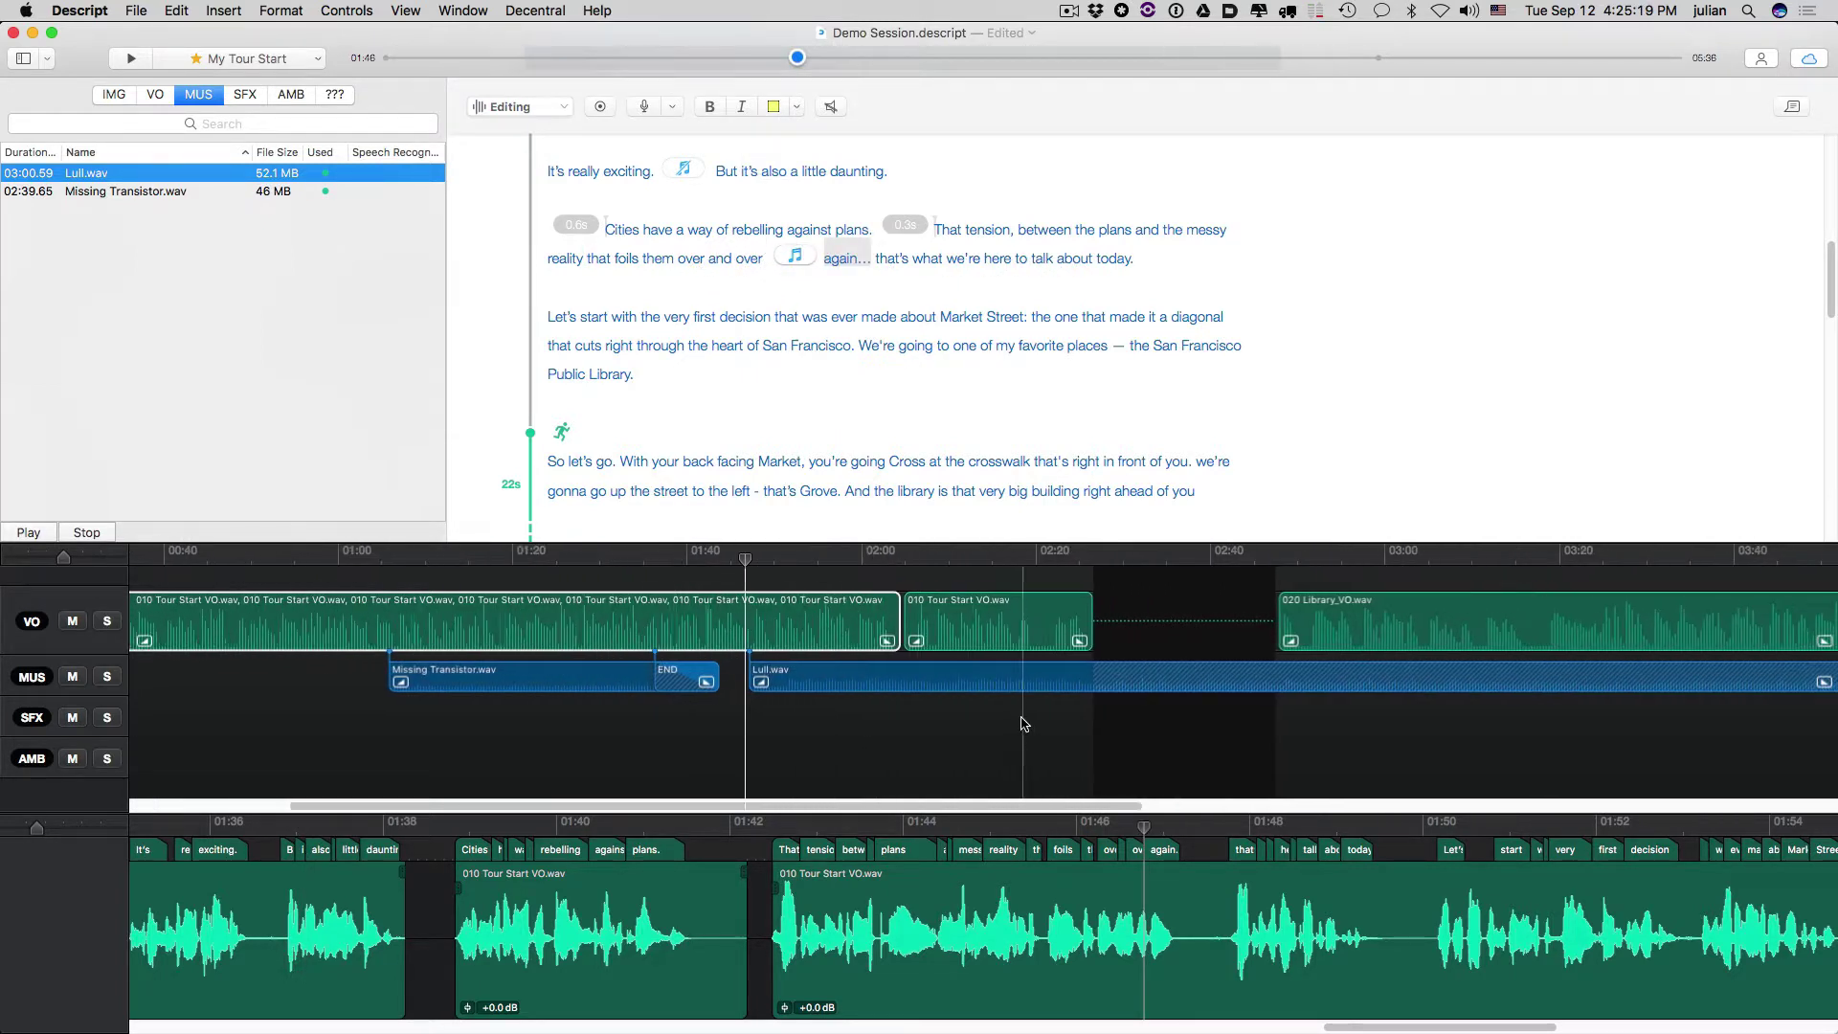
- Position the Lull.wav clip to enter around 02:00 near 'favorite places' and play it back
drag(652, 678, 788, 682)
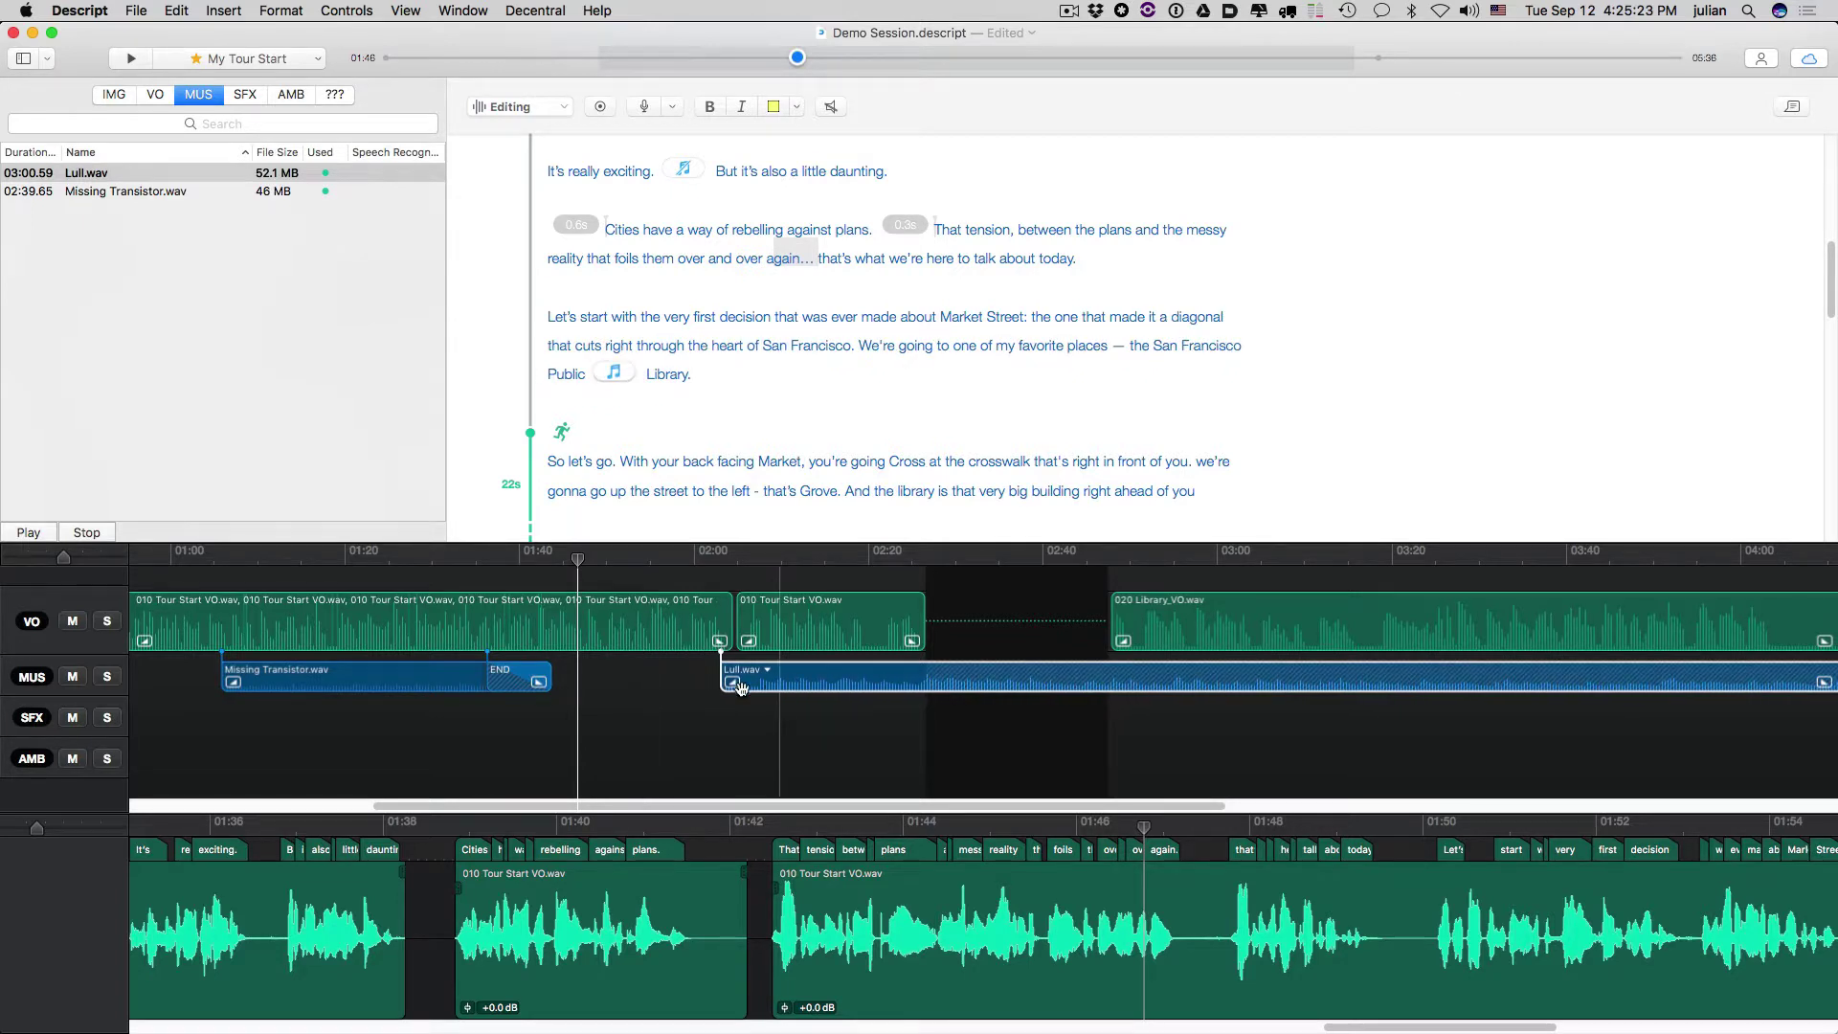
click(685, 692)
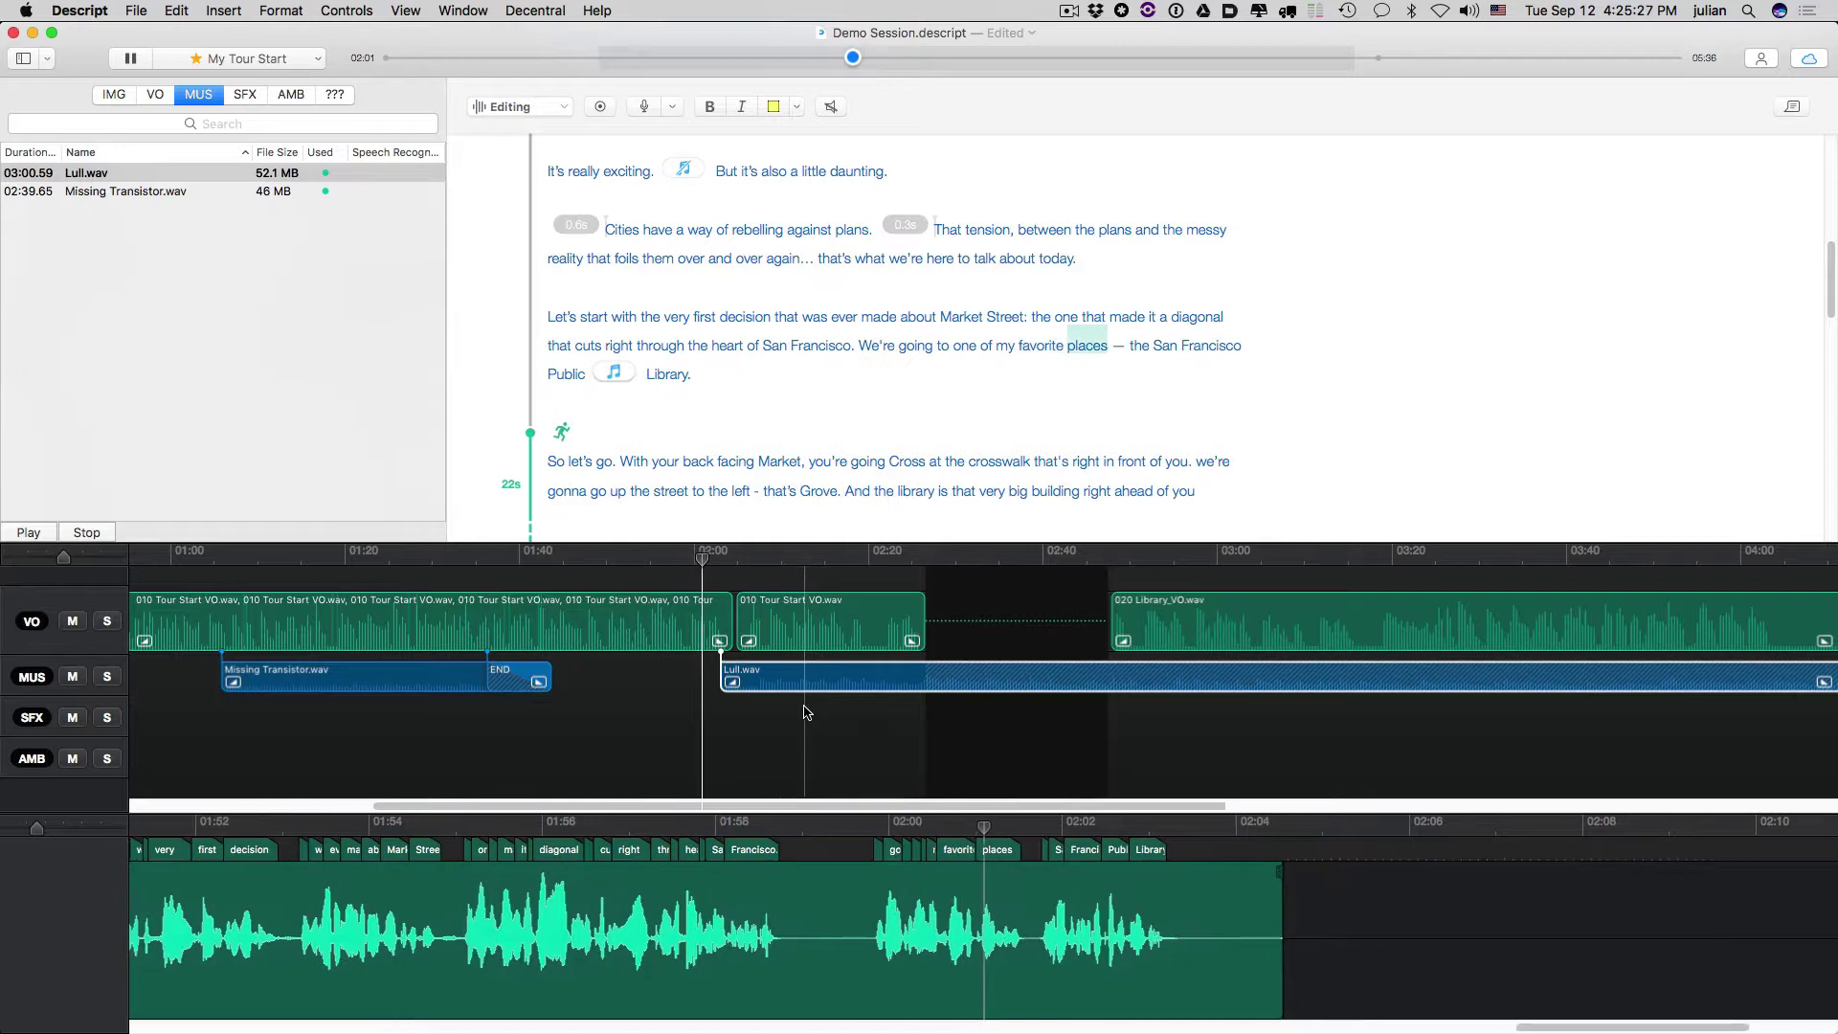
scroll(810, 716, up, 5)
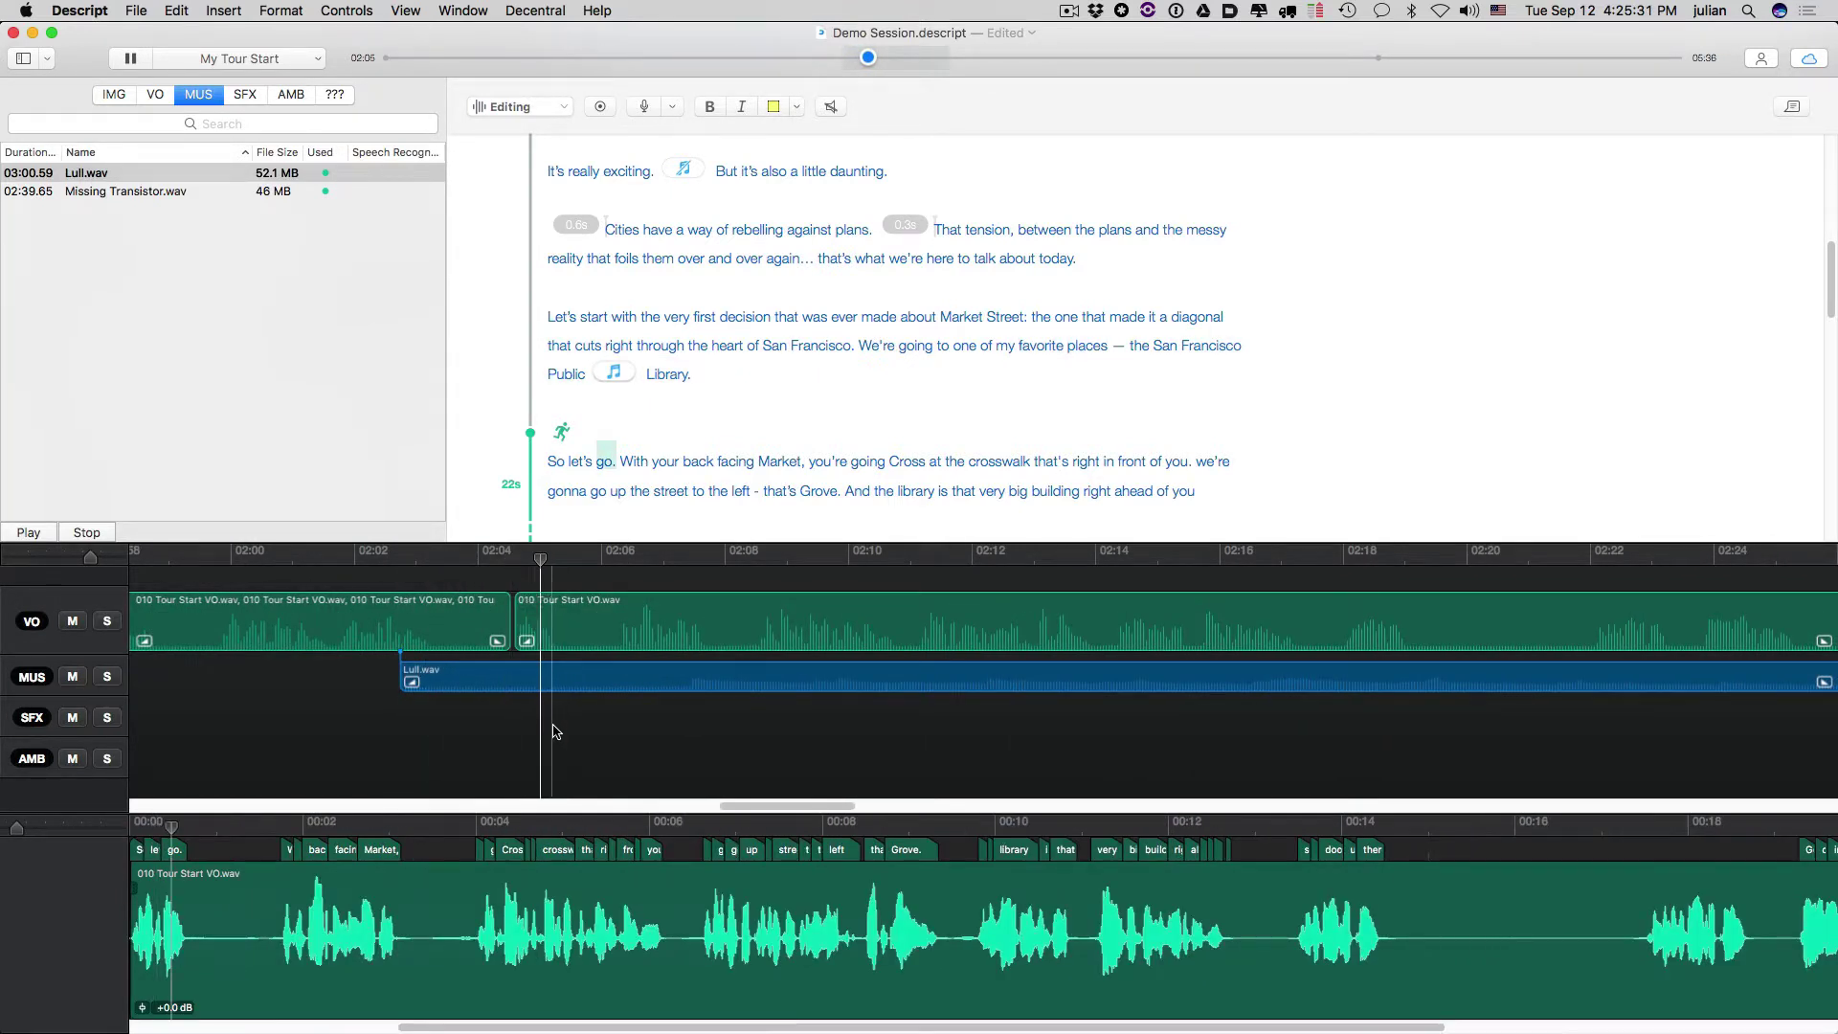
drag(624, 679, 537, 669)
click(255, 706)
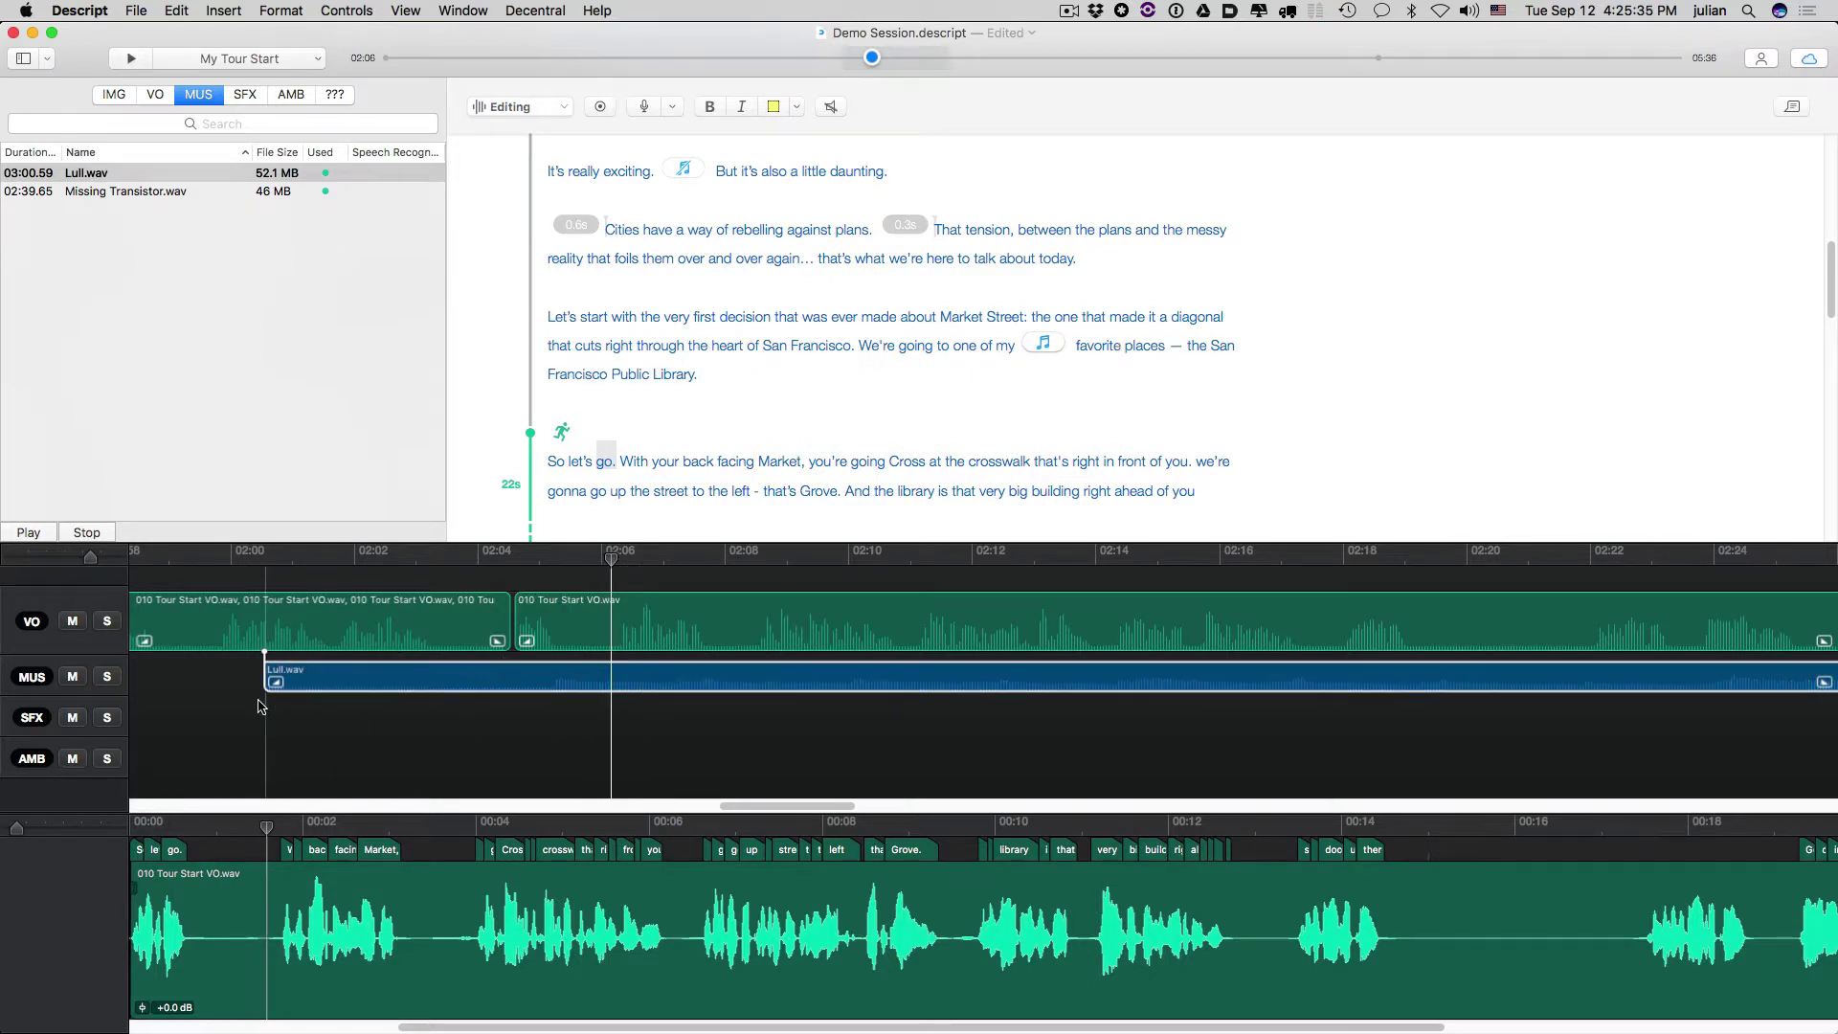
key(space)
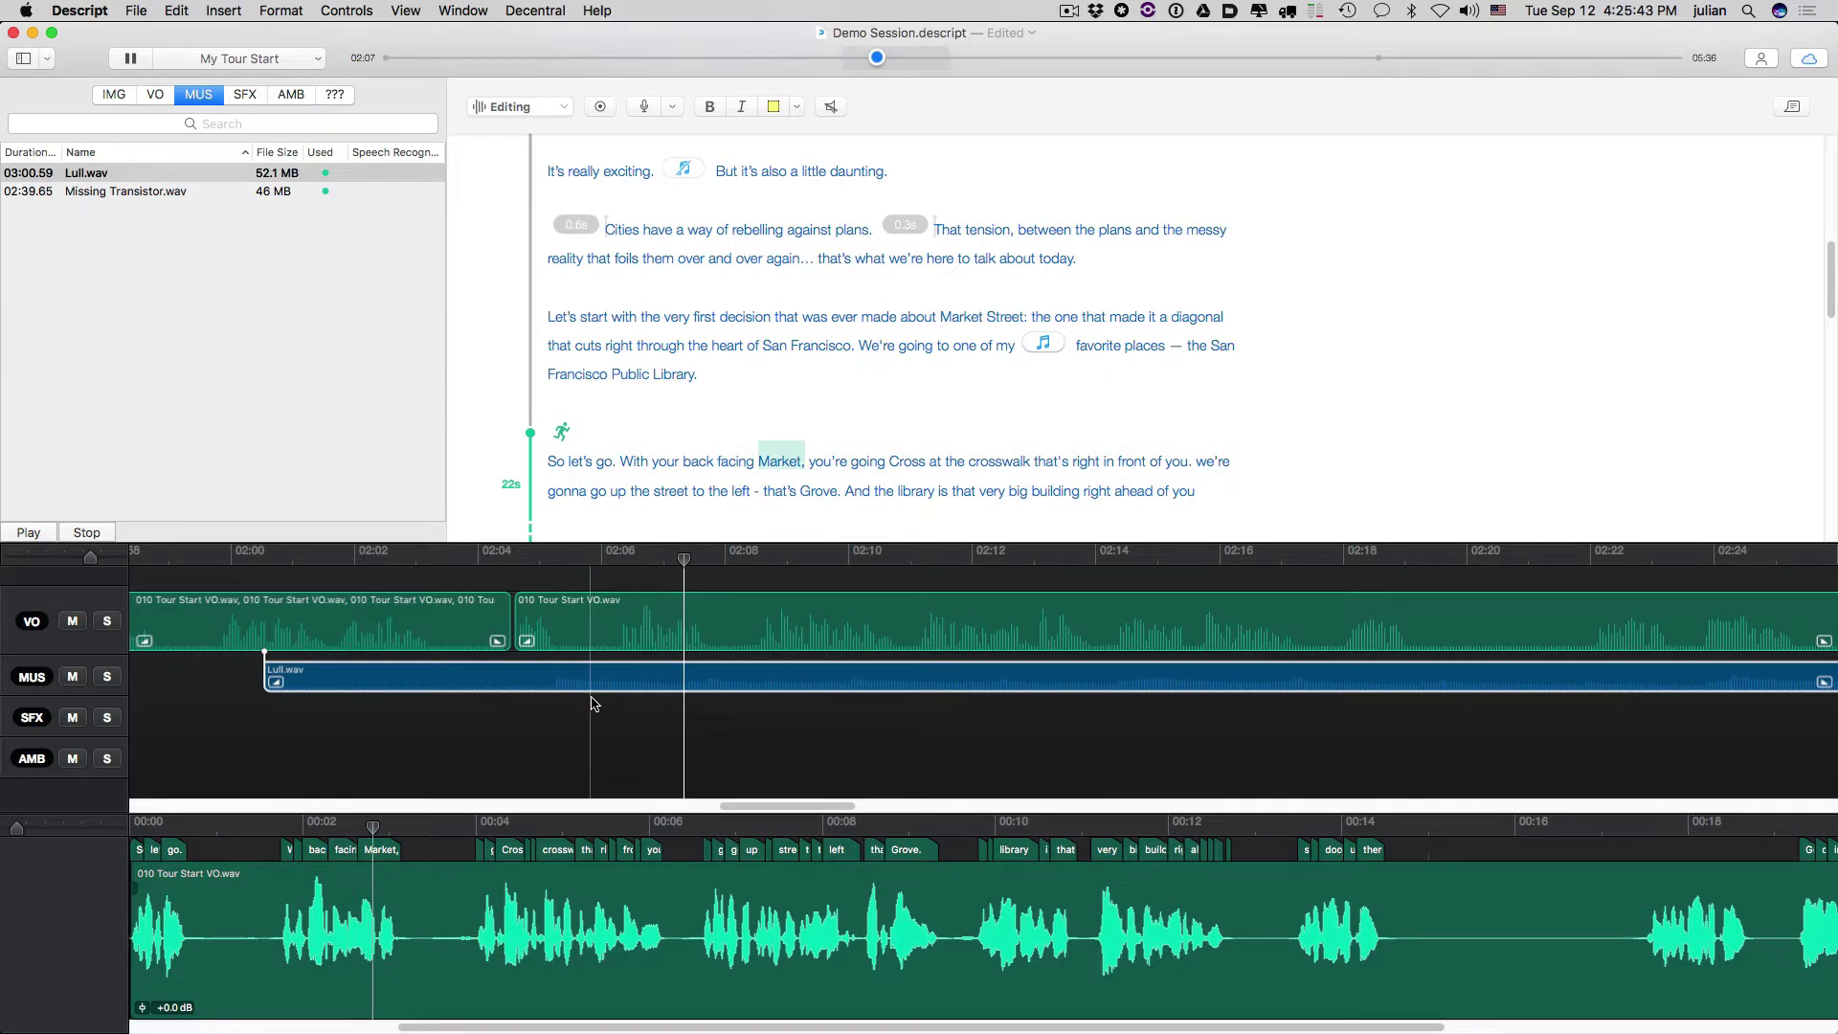
scroll(788, 720, down, 3)
scroll(788, 720, down, 2)
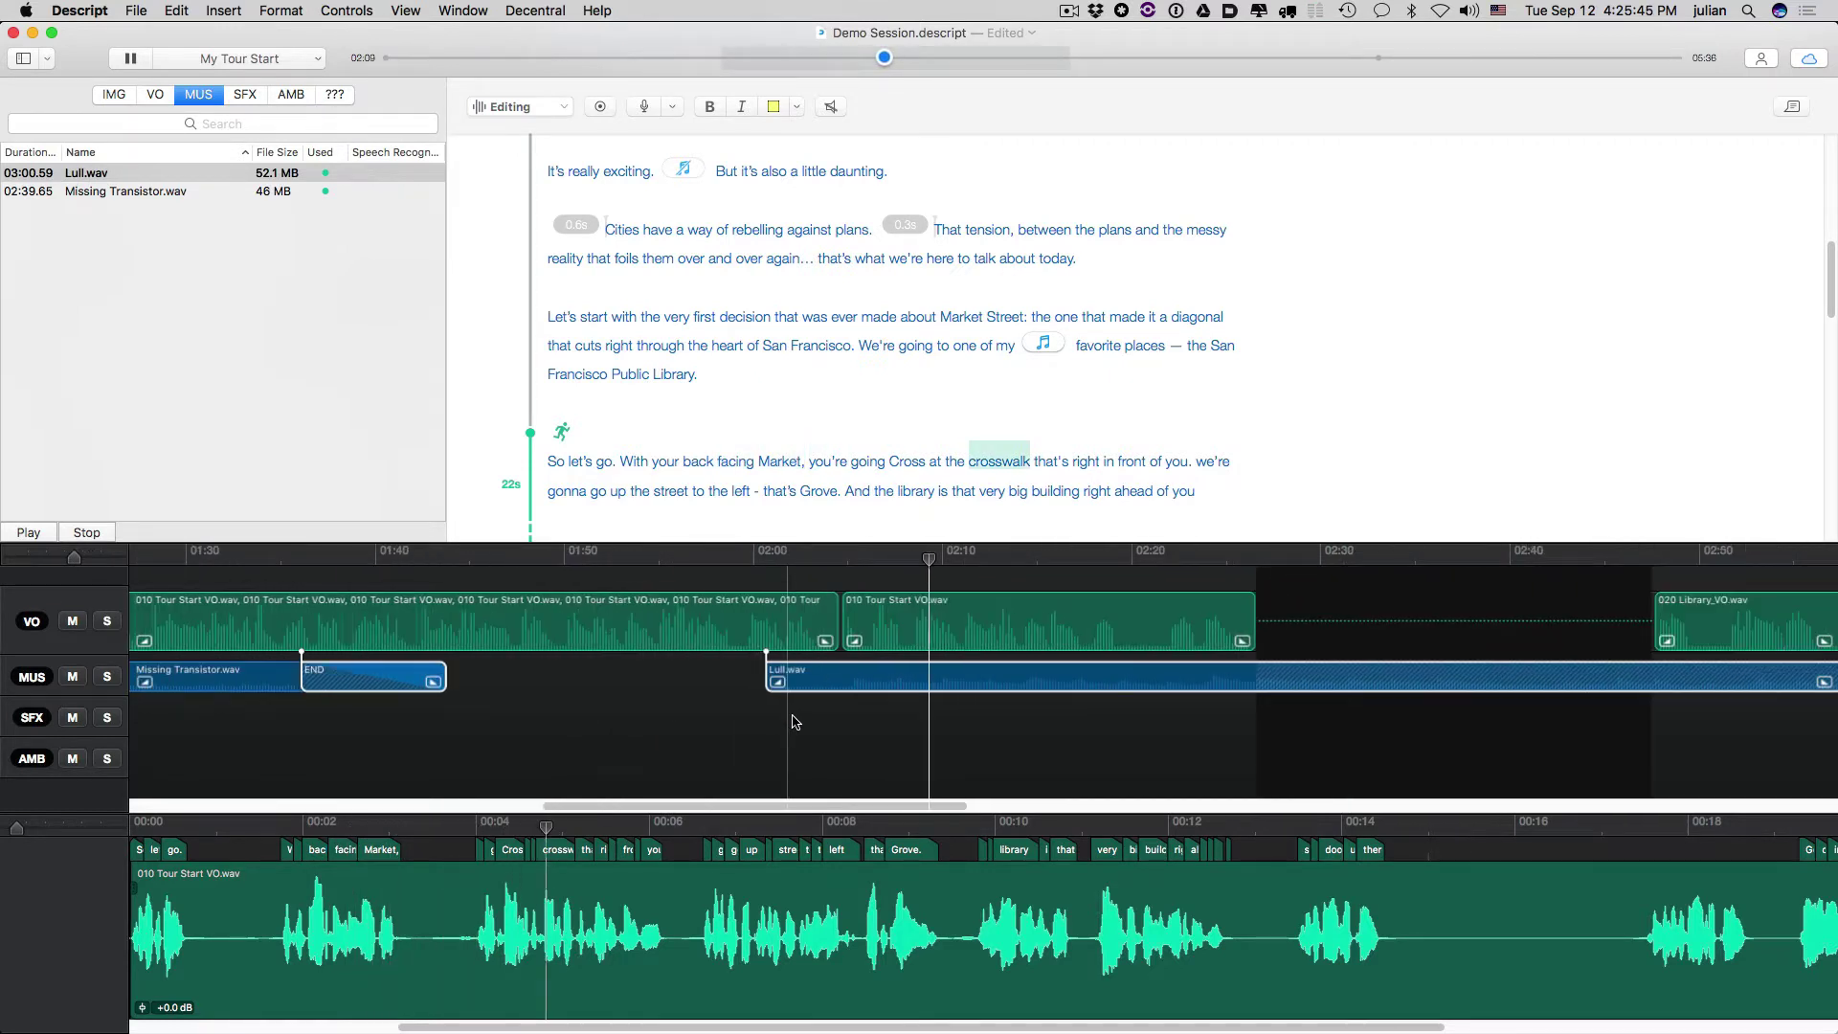
- Set the Lull.wav clip's volume to -7 dB without ducking
key(space)
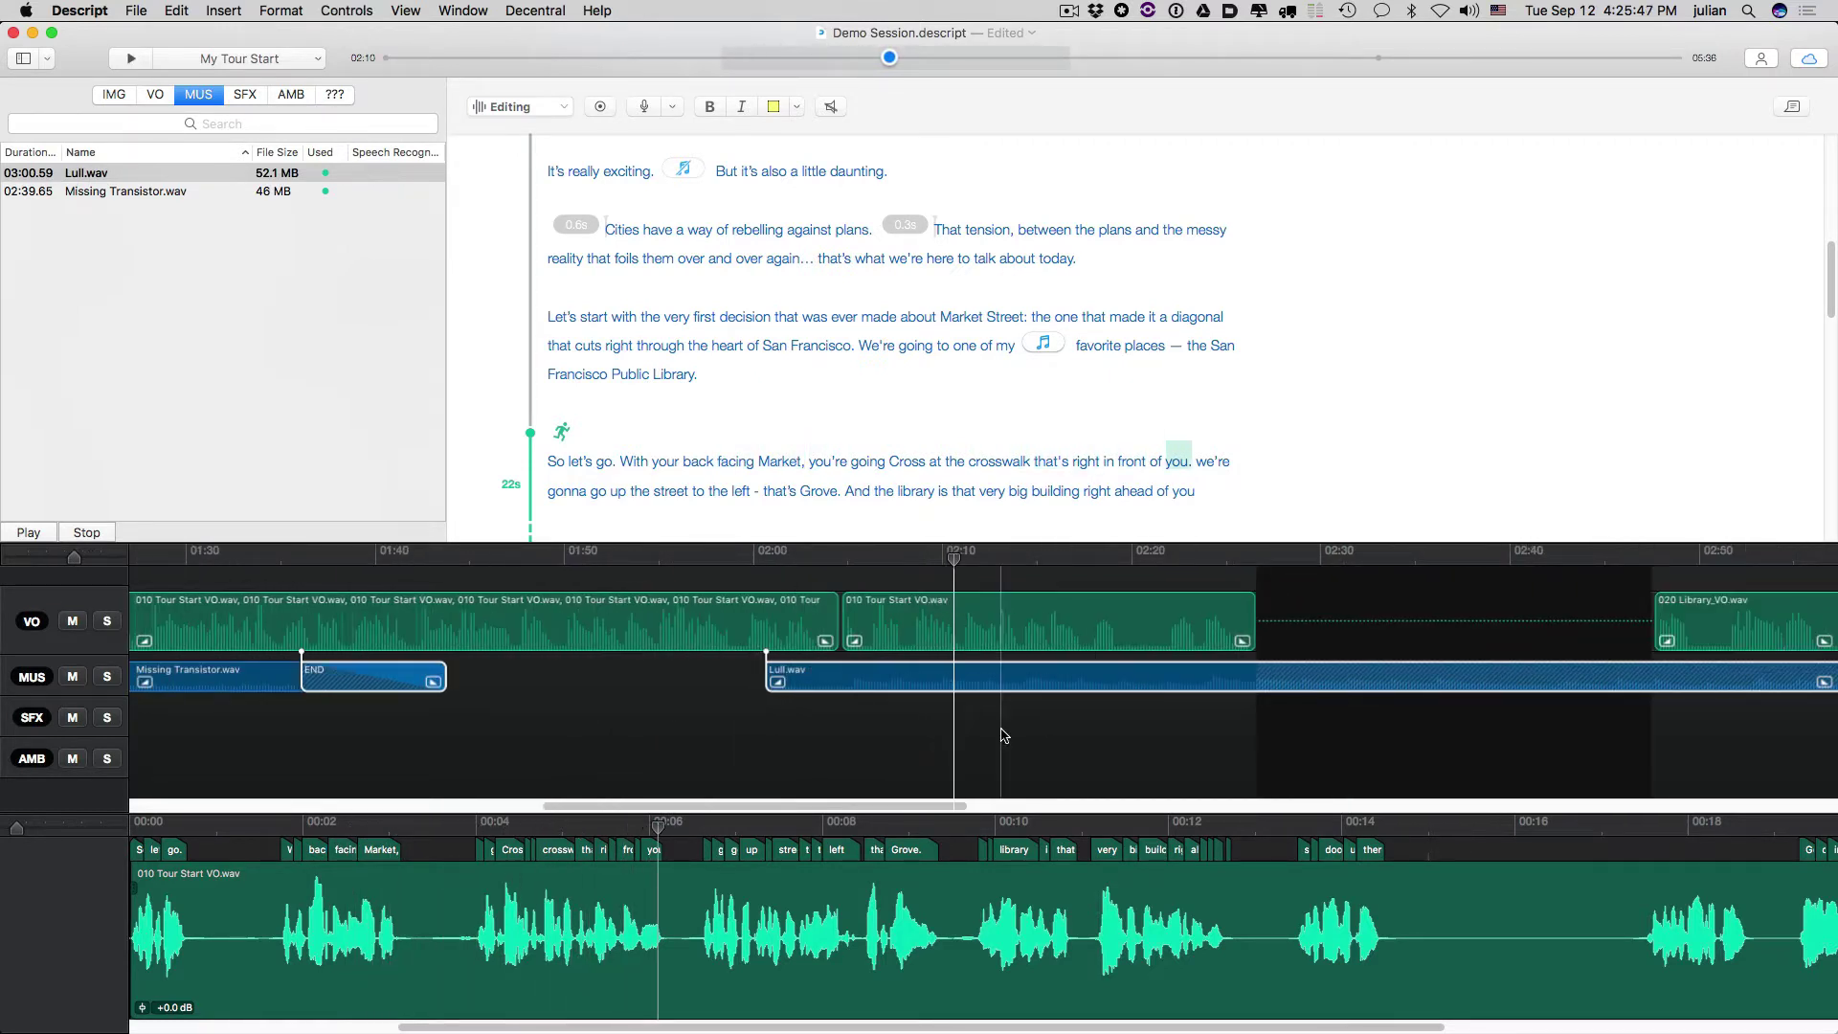
right_click(999, 678)
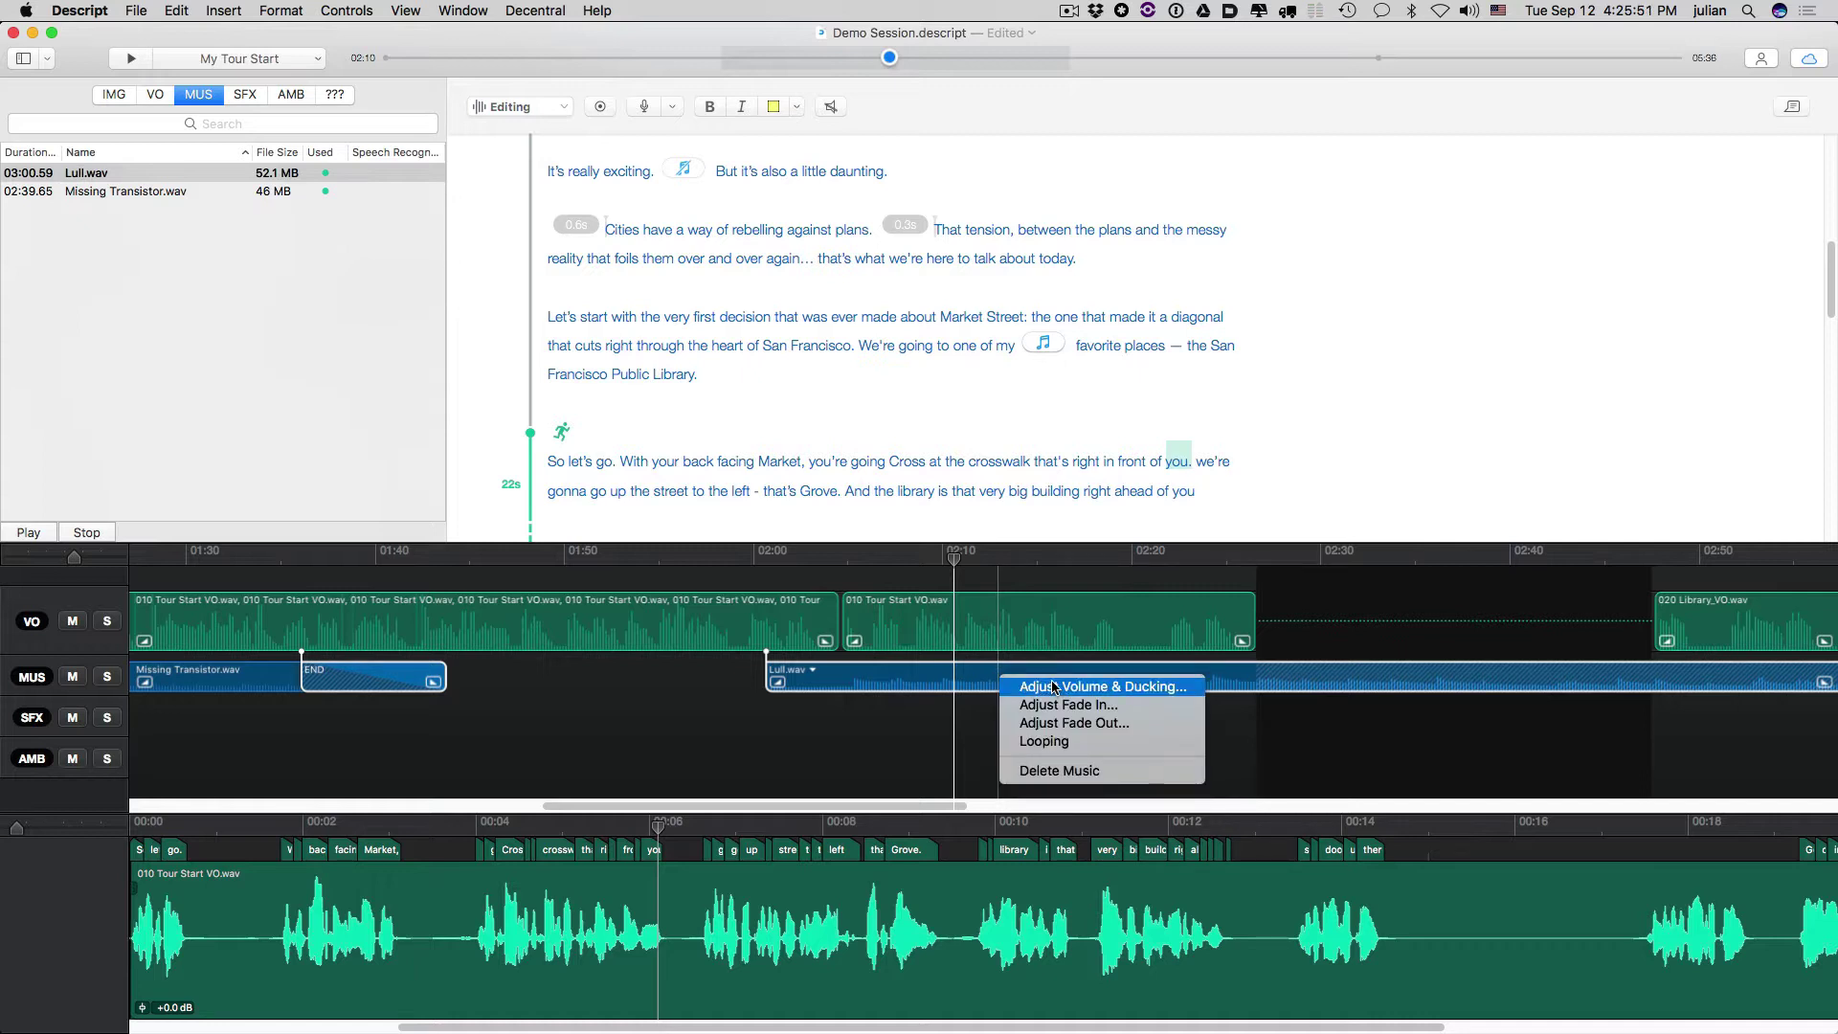
click(776, 722)
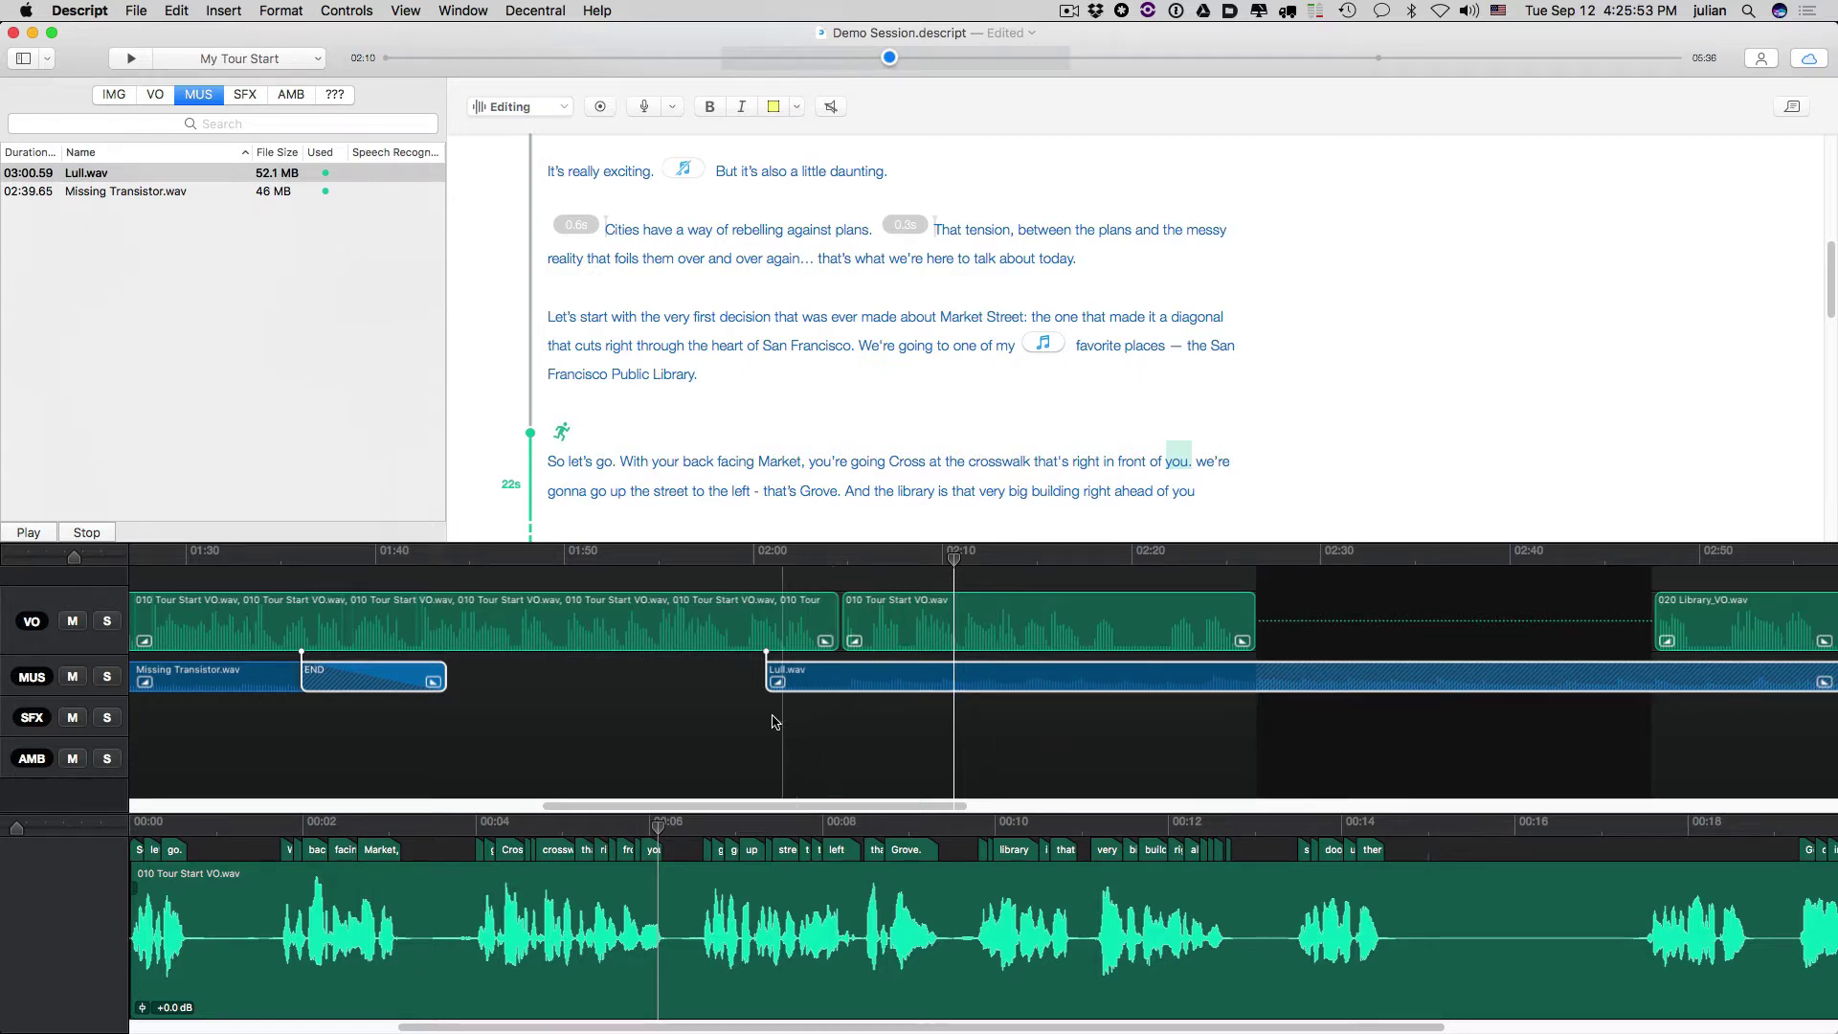
right_click(928, 677)
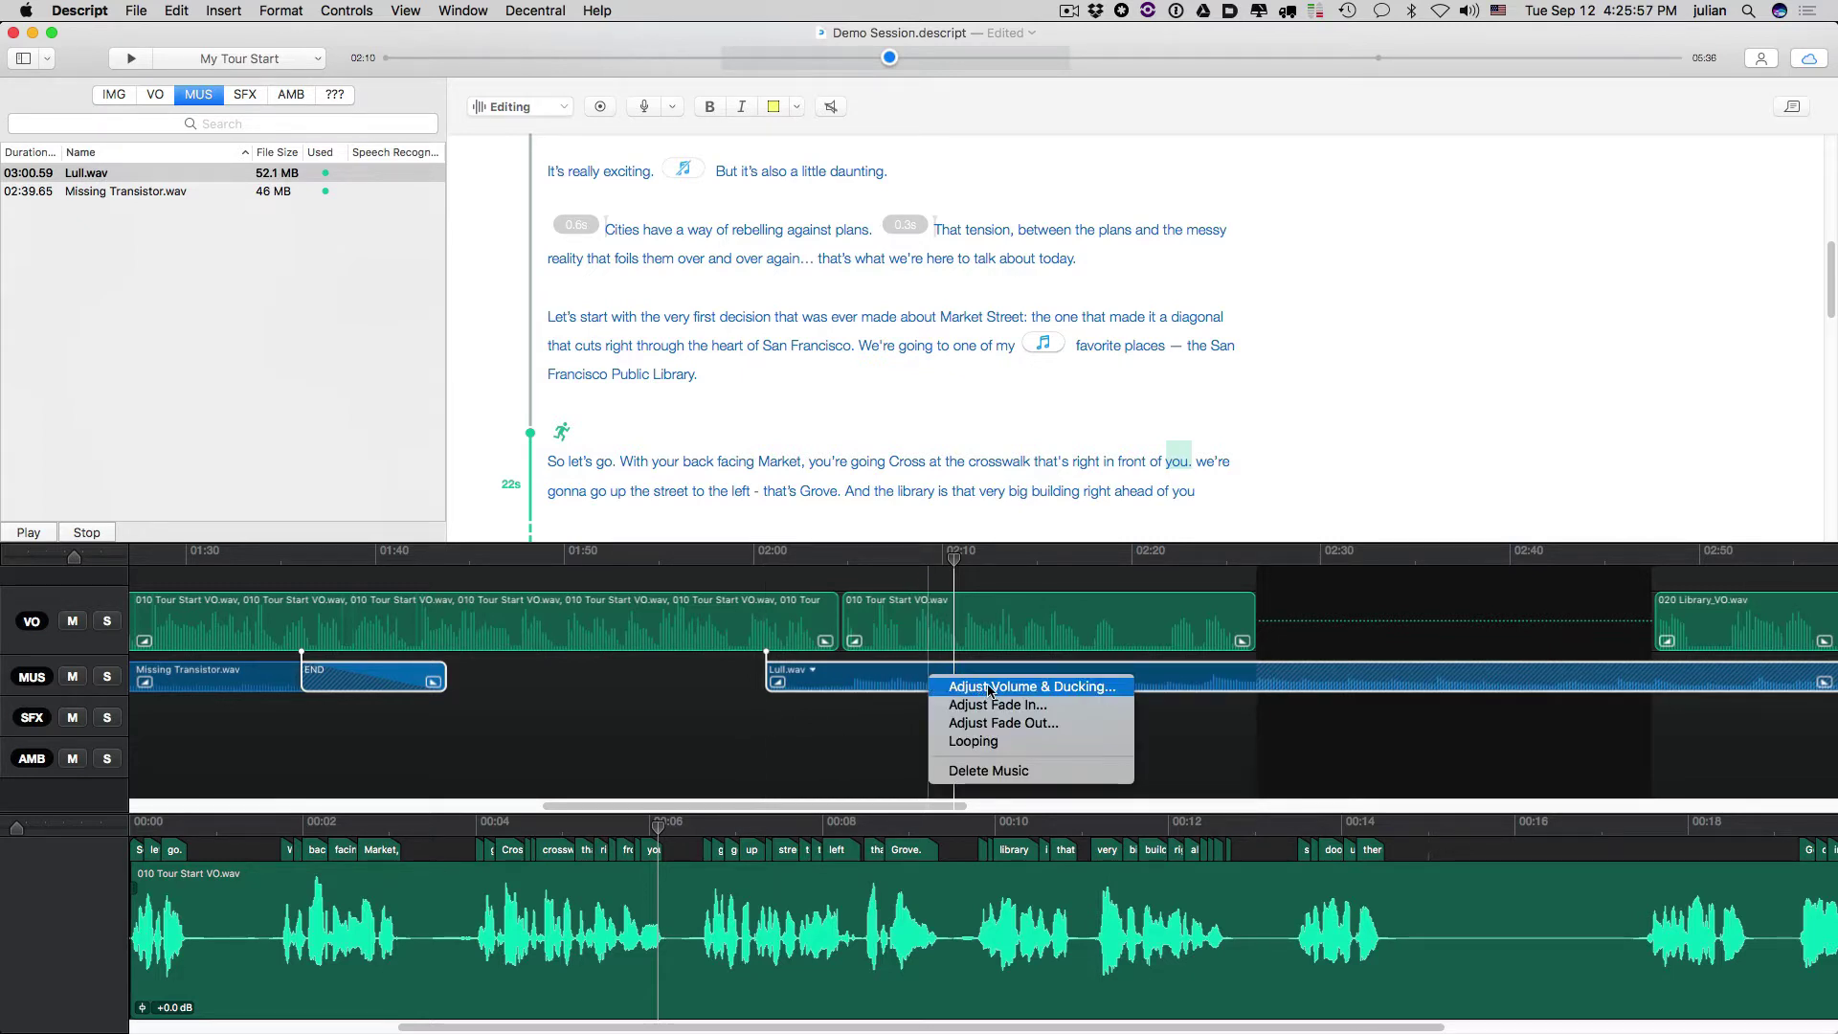
click(1013, 686)
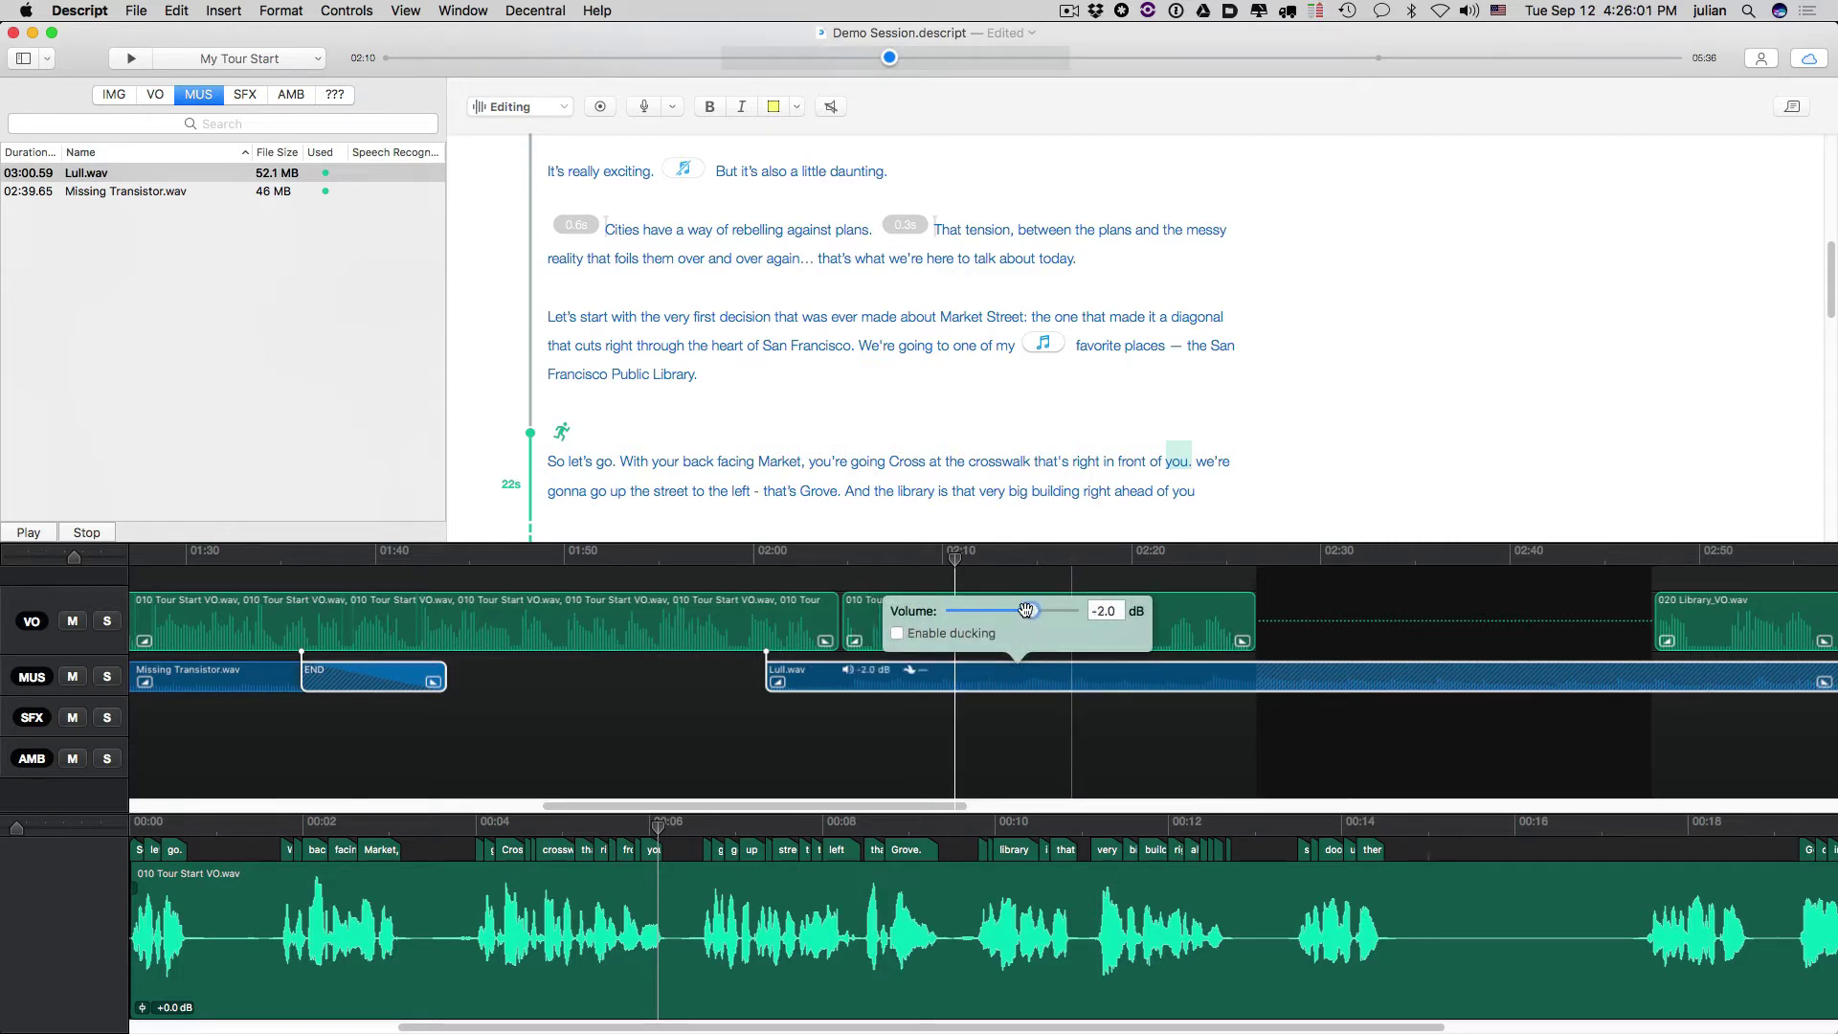
click(757, 711)
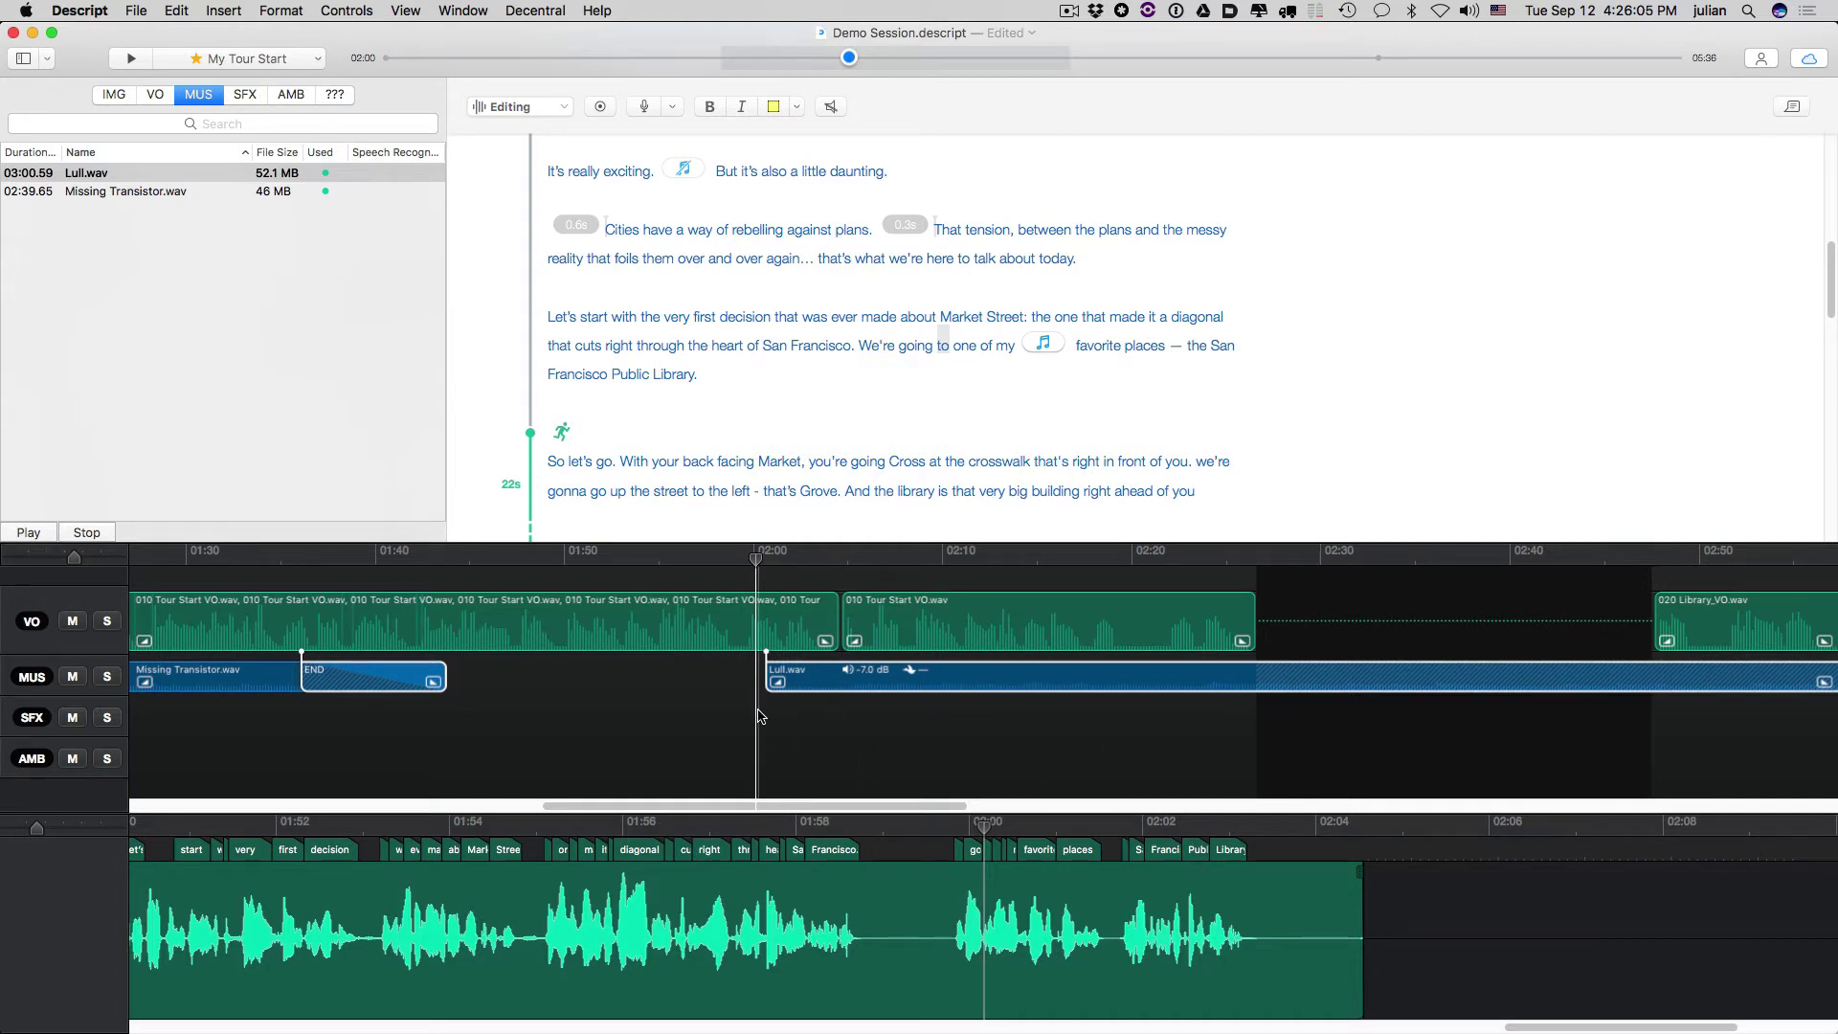
key(space)
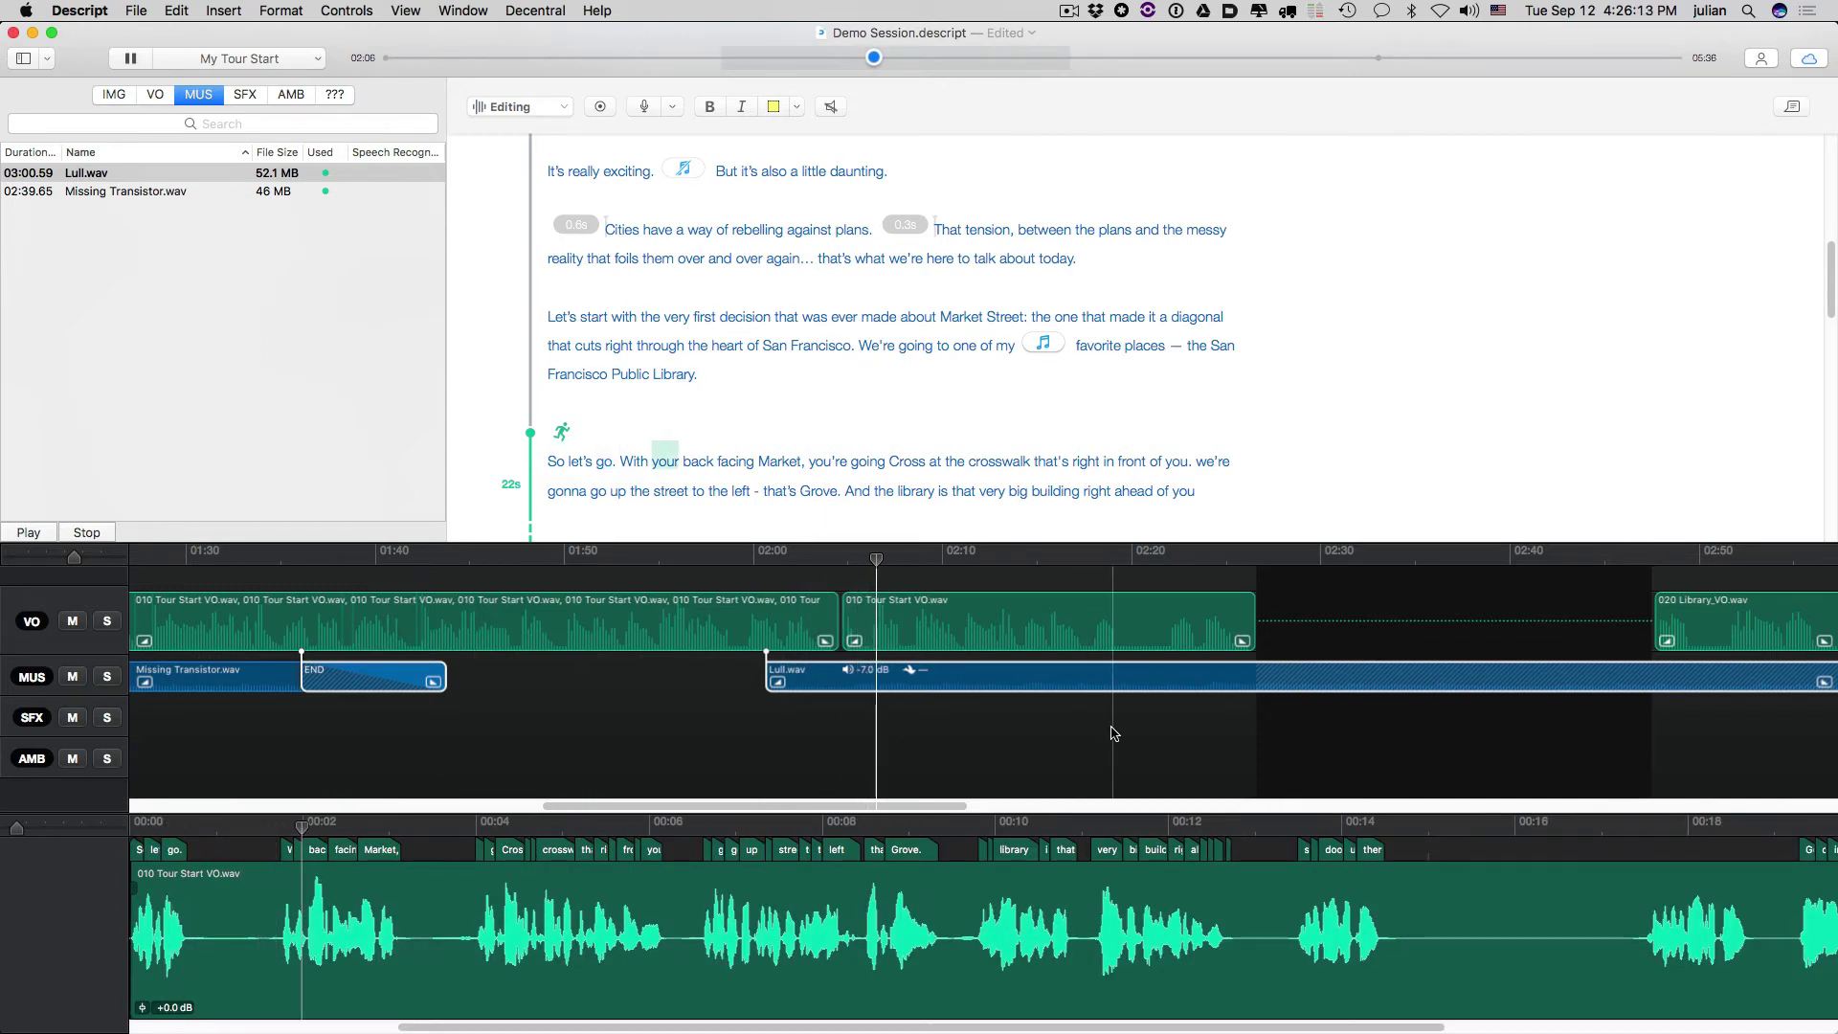
scroll(1079, 730, right, 10)
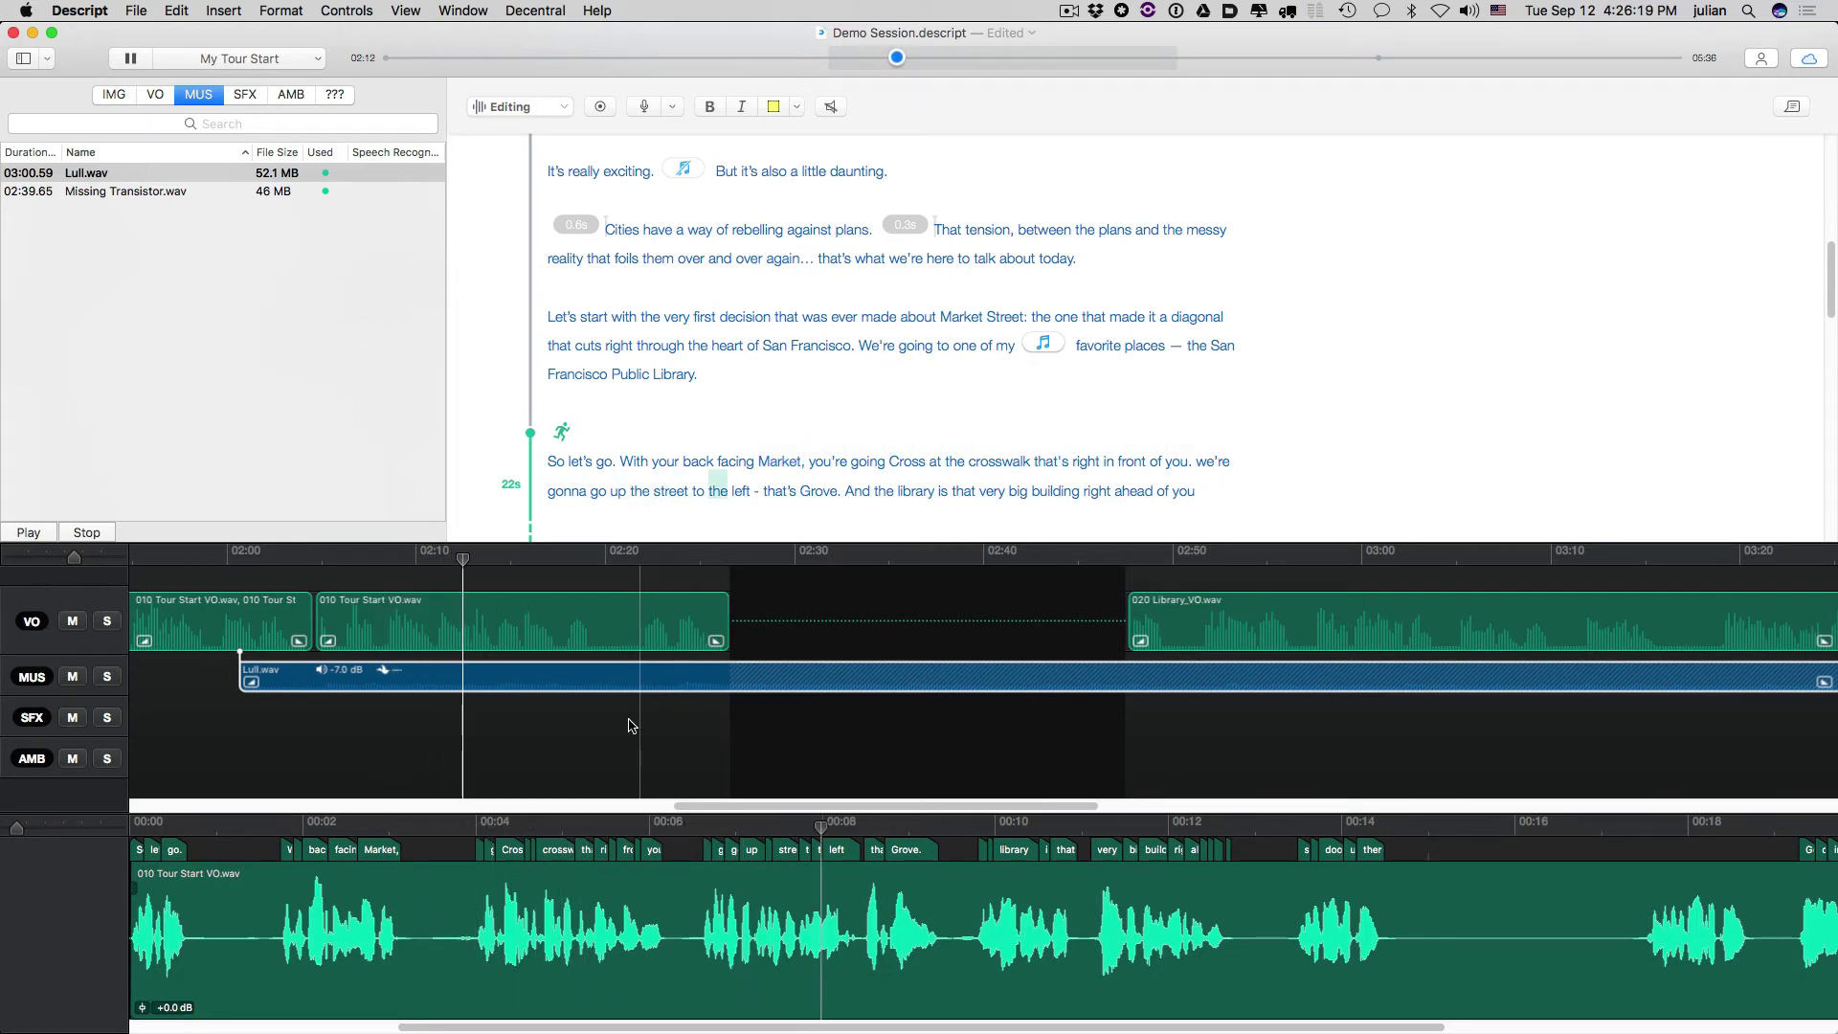
click(628, 726)
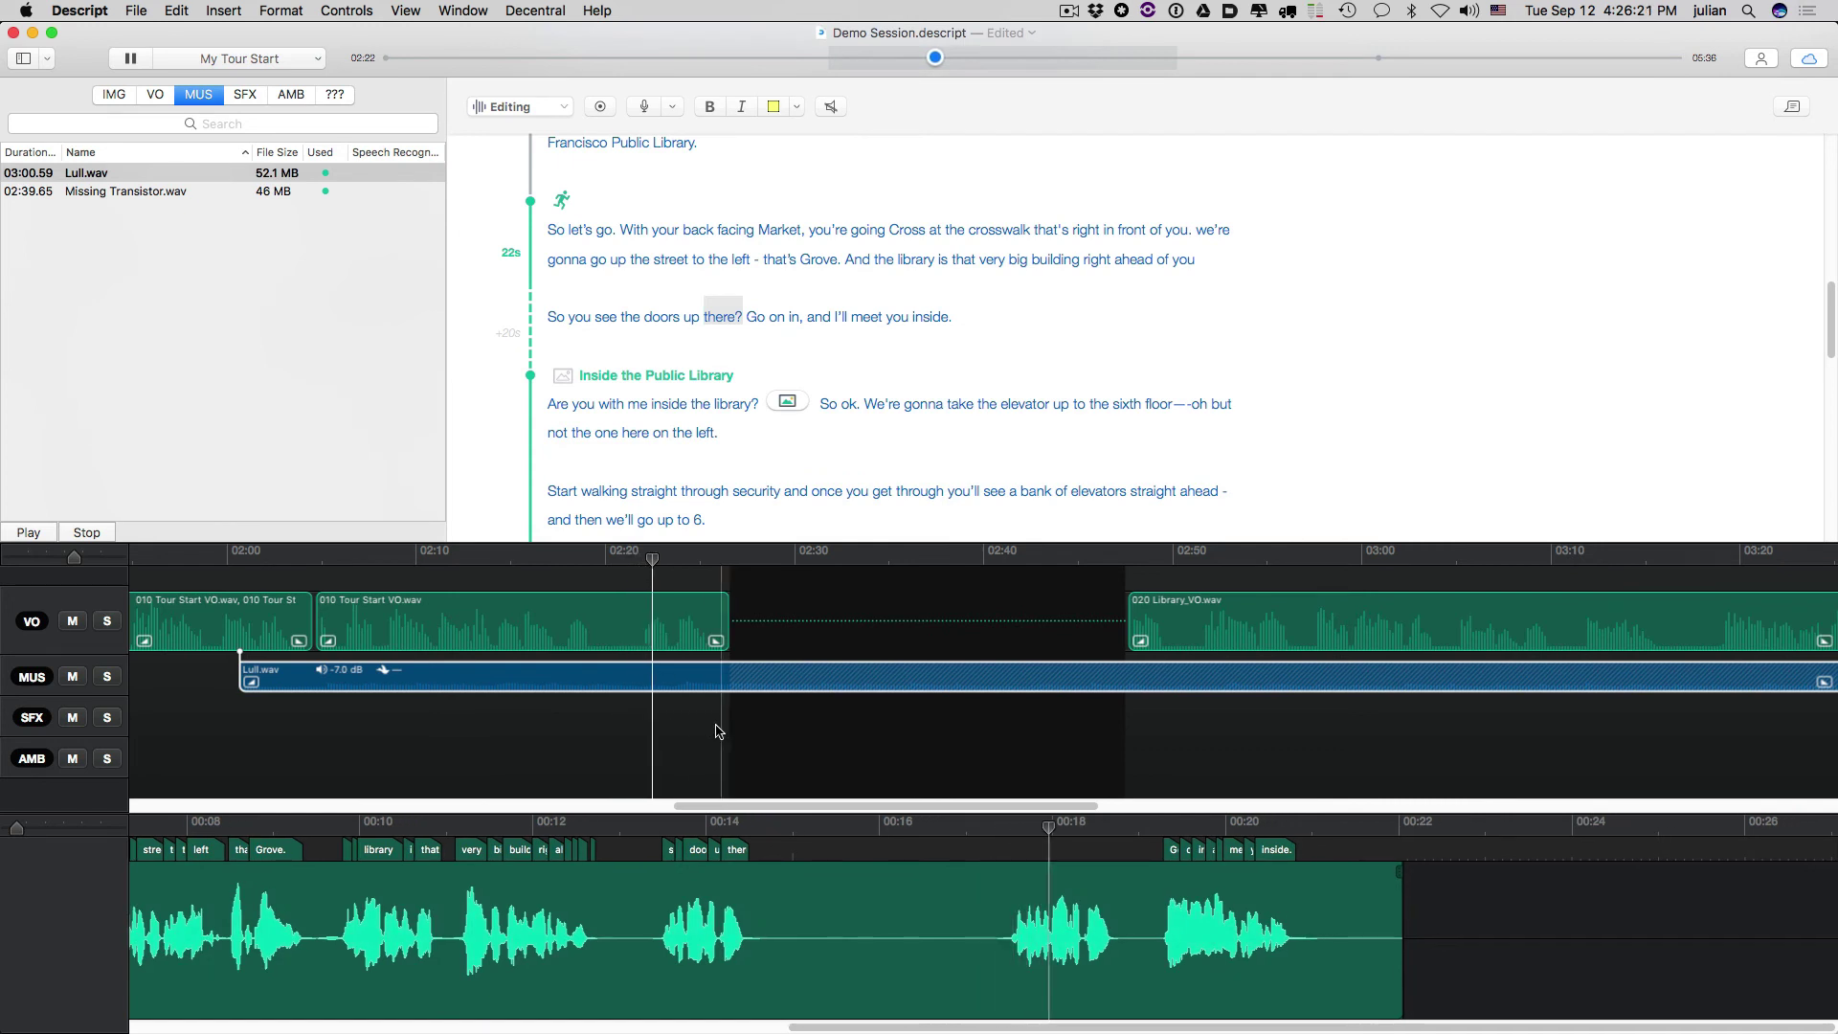